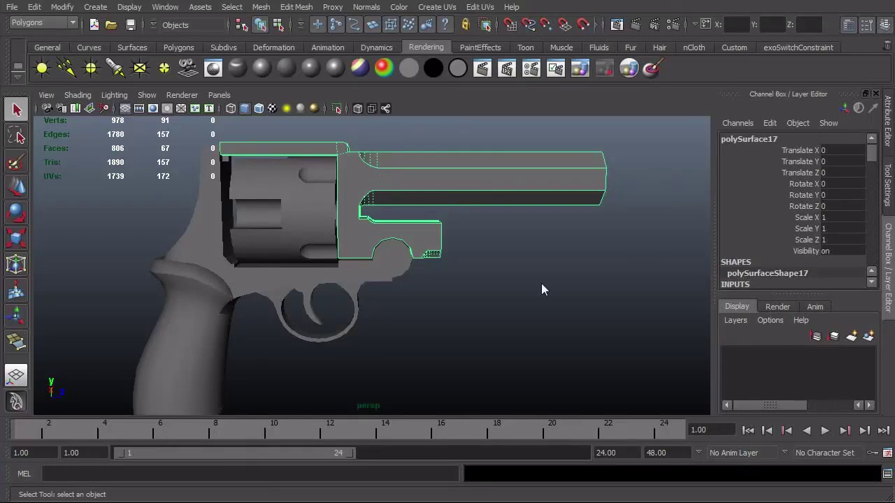
{"action": "mouse_move", "coordinate": [432, 234]}
{"action": "left_mouse_down", "text": "alt"}
{"action": "mouse_move", "coordinate": [391, 291]}
{"action": "mouse_move", "coordinate": [438, 278]}
{"action": "mouse_move", "coordinate": [438, 248]}
{"action": "left_mouse_up", "text": "alt"}
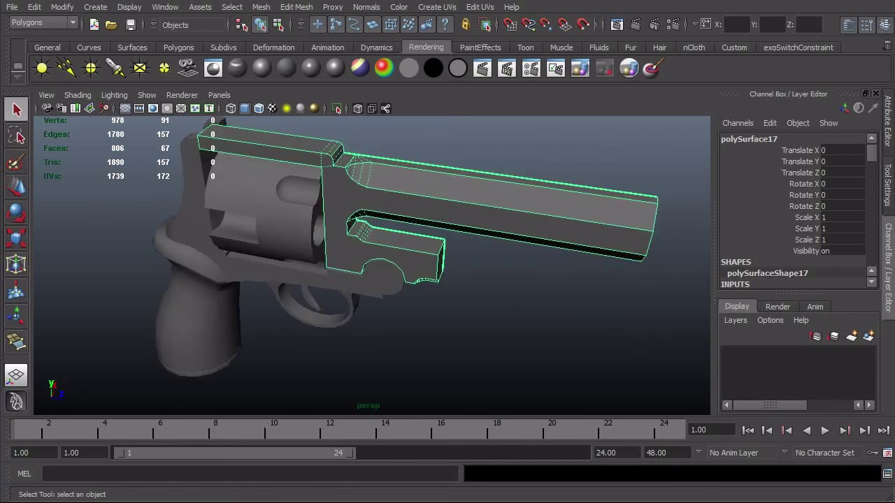
{"action": "key", "text": "alt+Tab"}
{"action": "left_click_drag", "start_coordinate": [687, 119], "coordinate": [593, 12]}
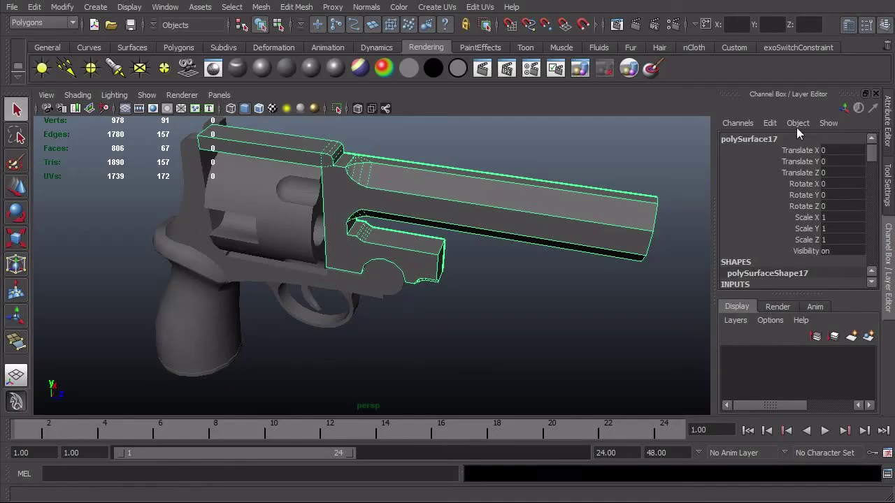
Step: Bevel the long upper side edge of the lug beneath the barrel with the default settings
{"action": "scroll", "coordinate": [534, 237], "scroll_direction": "up", "scroll_amount": 5}
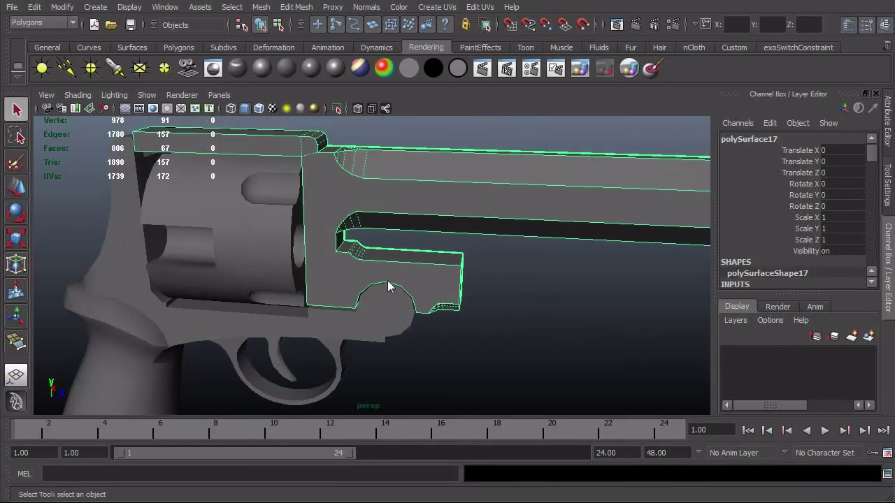
{"action": "scroll", "coordinate": [420, 283], "scroll_direction": "up", "scroll_amount": 3}
{"action": "left_click_drag", "start_coordinate": [450, 280], "coordinate": [448, 293], "text": "alt"}
{"action": "scroll", "coordinate": [449, 293], "scroll_direction": "up", "scroll_amount": 4}
{"action": "middle_click_drag", "start_coordinate": [449, 293], "coordinate": [452, 311], "text": "alt"}
{"action": "right_click_drag", "start_coordinate": [452, 311], "coordinate": [454, 276]}
{"action": "left_click", "coordinate": [454, 296]}
{"action": "right_click_drag", "start_coordinate": [249, 305], "coordinate": [273, 284], "text": "alt"}
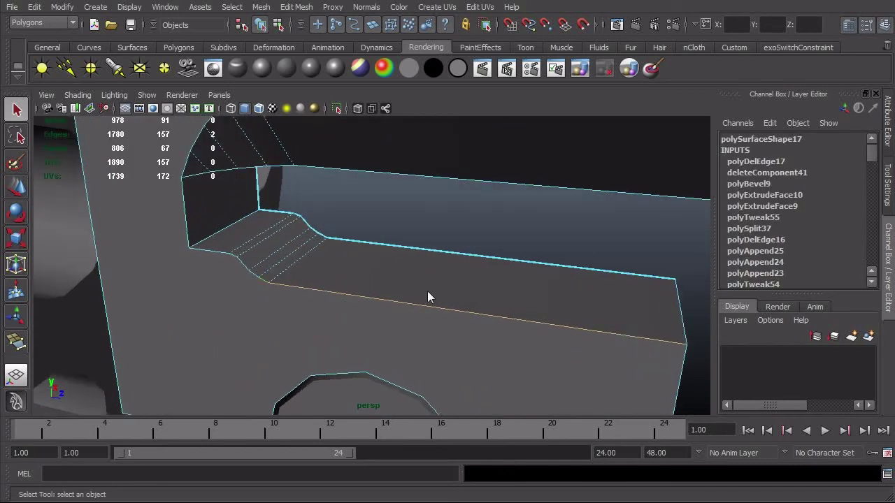
{"action": "right_click_drag", "start_coordinate": [427, 291], "coordinate": [472, 294], "text": "shift"}
Step: Snap the stray vertex at the bevel's rear end onto the neighbouring vertex of the curved transition and merge the two
{"action": "left_click_drag", "start_coordinate": [412, 333], "coordinate": [513, 343], "text": "alt"}
{"action": "right_click_drag", "start_coordinate": [218, 312], "coordinate": [257, 318], "text": "alt"}
{"action": "middle_click_drag", "start_coordinate": [256, 318], "coordinate": [321, 336], "text": "alt"}
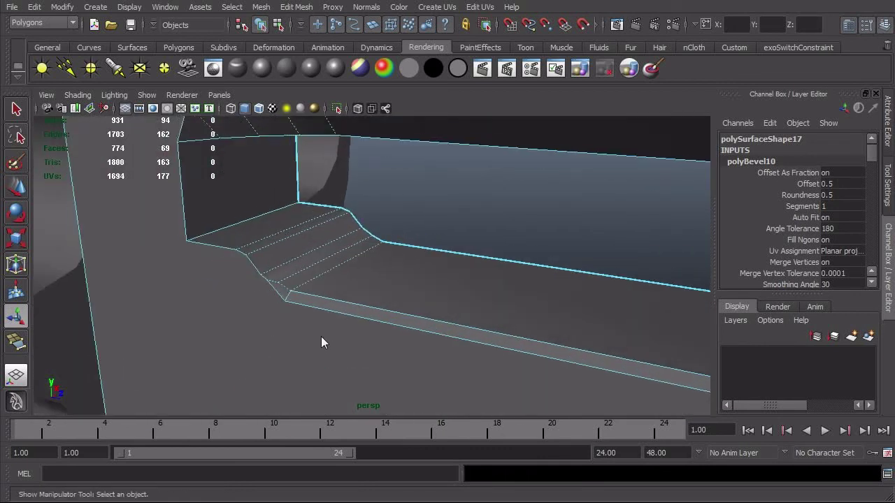
{"action": "left_click_drag", "start_coordinate": [321, 337], "coordinate": [267, 326], "text": "alt"}
{"action": "middle_click_drag", "start_coordinate": [268, 326], "coordinate": [254, 326], "text": "alt"}
{"action": "left_click_drag", "start_coordinate": [255, 325], "coordinate": [325, 305], "text": "alt"}
{"action": "left_click", "coordinate": [165, 255]}
{"action": "key", "text": "w"}
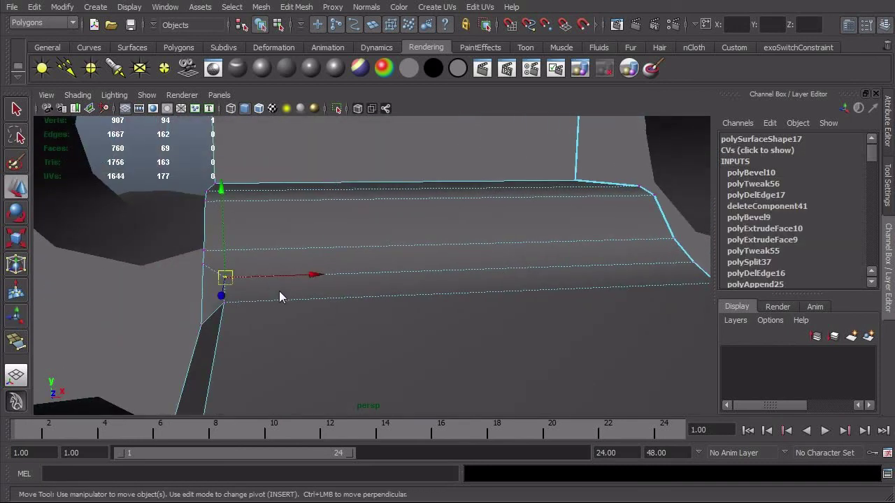
{"action": "left_click_drag", "start_coordinate": [275, 276], "coordinate": [507, 344]}
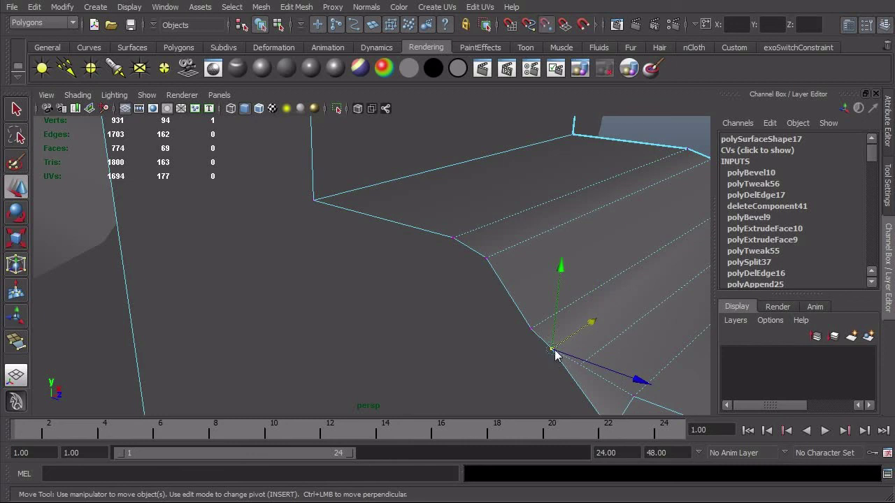
{"action": "left_click_drag", "start_coordinate": [553, 350], "coordinate": [571, 358]}
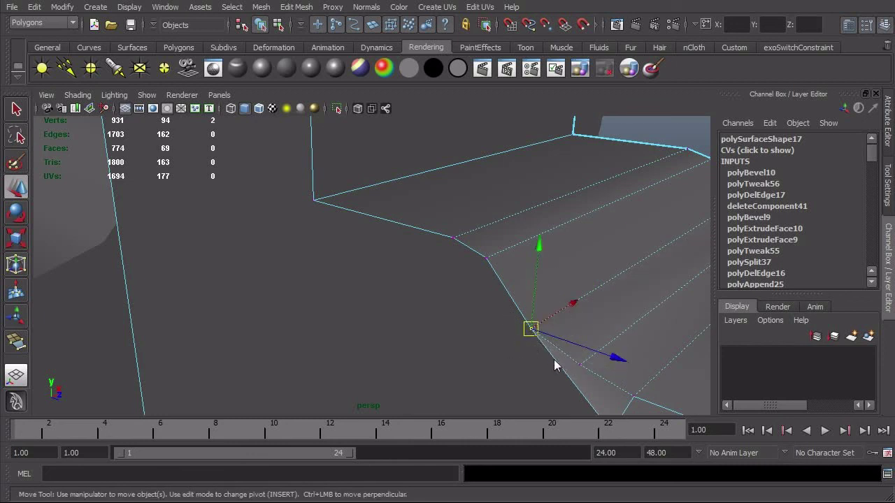
{"action": "left_click", "coordinate": [297, 7]}
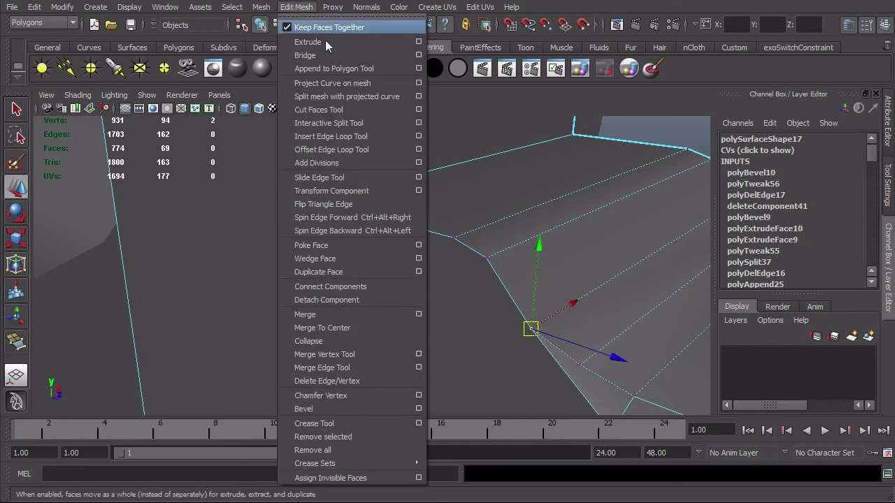
{"action": "left_click", "coordinate": [342, 316]}
Step: Harden the bevel's inner edge line, including the short segments running up the curved transition
{"action": "left_click_drag", "start_coordinate": [427, 363], "coordinate": [295, 276], "text": "alt"}
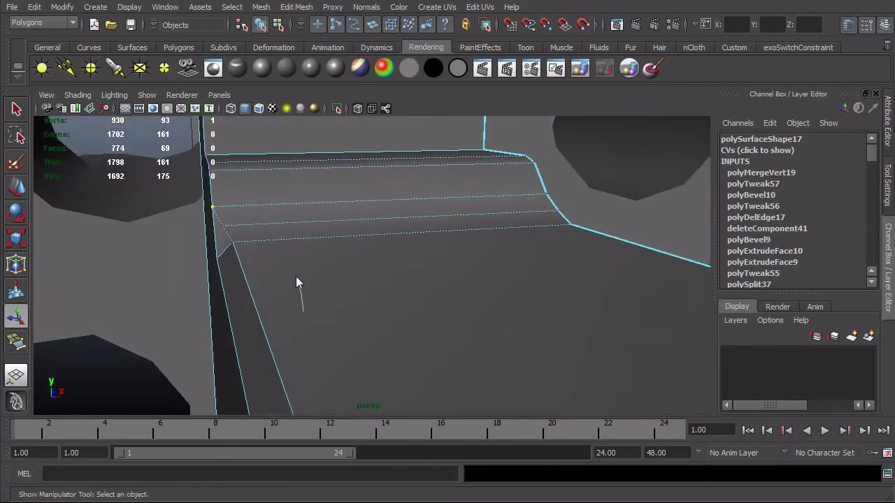
{"action": "double_click", "coordinate": [230, 235]}
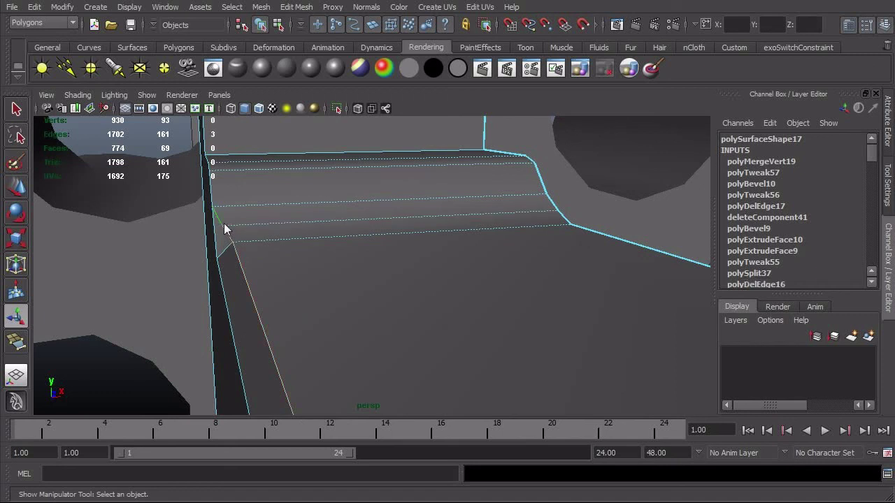
{"action": "right_click_drag", "start_coordinate": [225, 229], "coordinate": [337, 263], "text": "shift"}
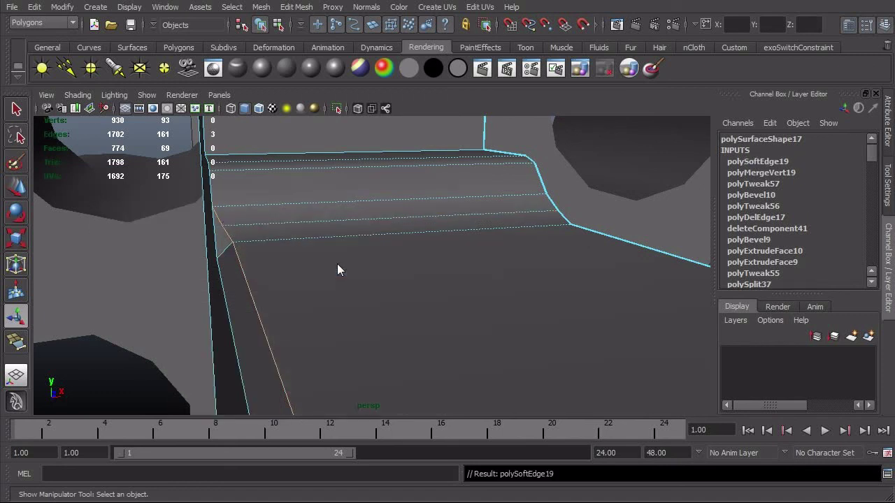
{"action": "key", "text": "F8"}
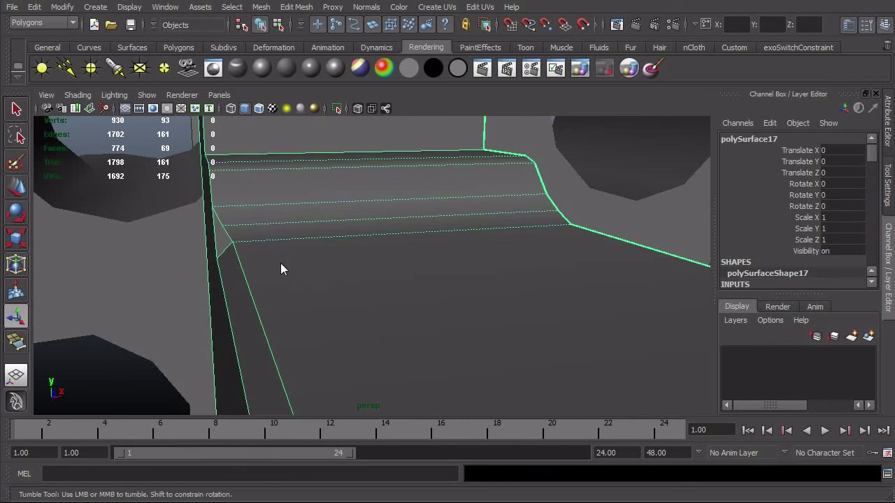
Step: Nudge the middle vertex of the curved transition's side border slightly along X and clear the selection
{"action": "left_click_drag", "start_coordinate": [280, 263], "coordinate": [343, 264], "text": "alt"}
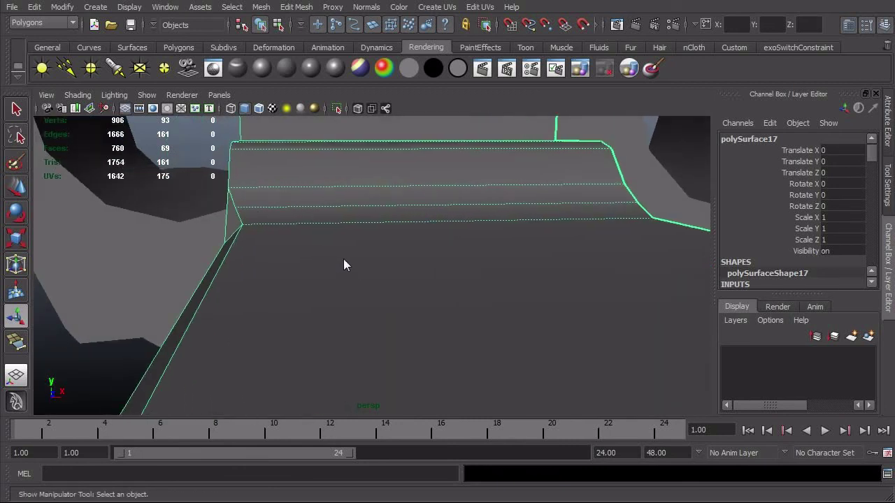
{"action": "key", "text": "F8"}
{"action": "left_click", "coordinate": [236, 213]}
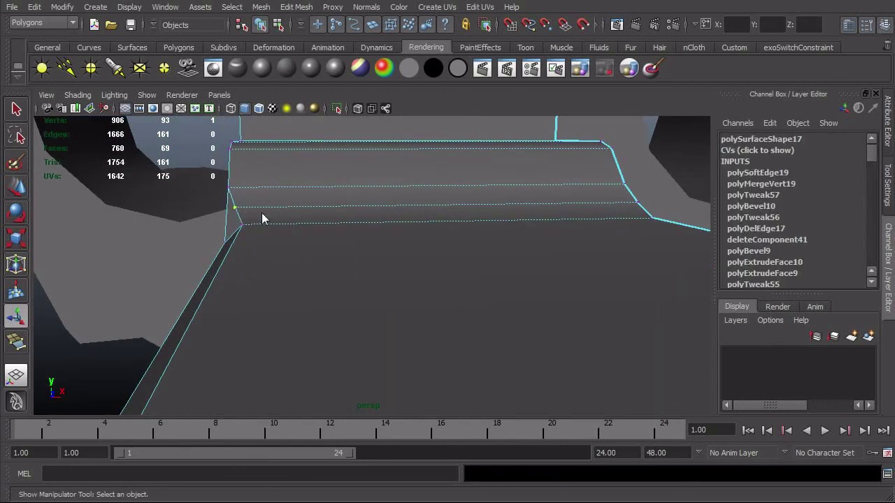
{"action": "key", "text": "w"}
{"action": "left_click", "coordinate": [253, 210]}
{"action": "left_click_drag", "start_coordinate": [258, 207], "coordinate": [256, 208]}
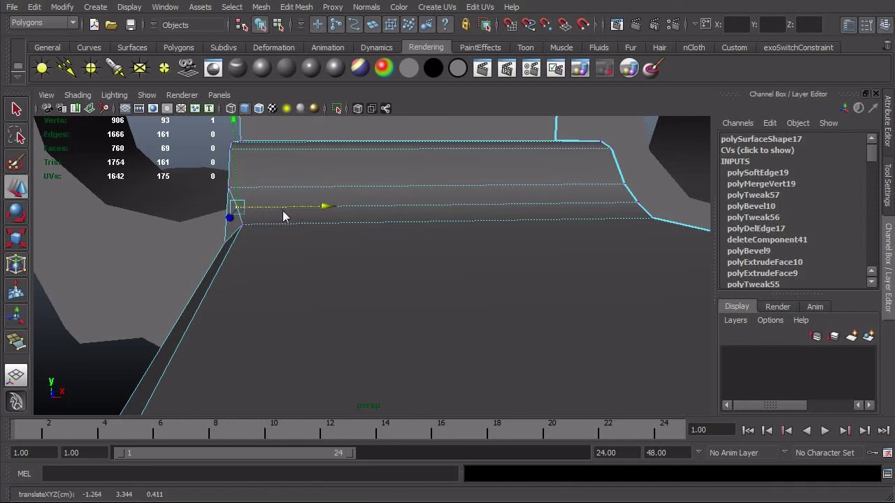
{"action": "key", "text": "F8"}
{"action": "key", "text": "F8"}
{"action": "left_click", "coordinate": [197, 154]}
Step: Soften the short edge between the triangular corner face and the rear end of the lug's bevel
{"action": "right_click_drag", "start_coordinate": [383, 251], "coordinate": [335, 280], "text": "alt"}
{"action": "left_click_drag", "start_coordinate": [336, 280], "coordinate": [397, 329], "text": "alt"}
{"action": "right_click_drag", "start_coordinate": [397, 327], "coordinate": [541, 329], "text": "alt"}
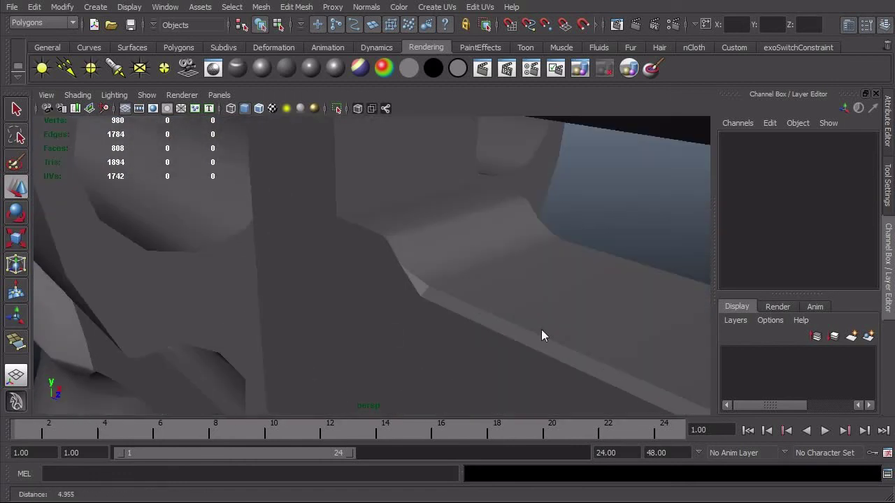
{"action": "left_click", "coordinate": [420, 329]}
{"action": "right_click_drag", "start_coordinate": [421, 329], "coordinate": [469, 346], "text": "alt"}
{"action": "right_click_drag", "start_coordinate": [469, 347], "coordinate": [542, 325]}
{"action": "left_click", "coordinate": [481, 323]}
{"action": "key", "text": "F8"}
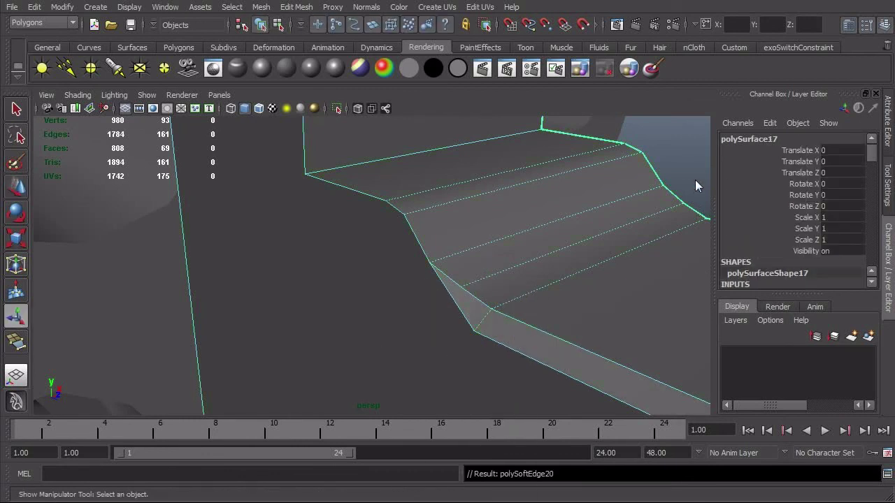
Step: Select the revolver's frame mesh and examine its front end from the front, underside and side
{"action": "left_click", "coordinate": [695, 180]}
{"action": "left_click_drag", "start_coordinate": [695, 179], "coordinate": [352, 340], "text": "alt"}
{"action": "right_click_drag", "start_coordinate": [352, 340], "coordinate": [422, 339], "text": "alt"}
{"action": "left_click_drag", "start_coordinate": [423, 335], "coordinate": [485, 324], "text": "alt"}
{"action": "left_click", "coordinate": [534, 372]}
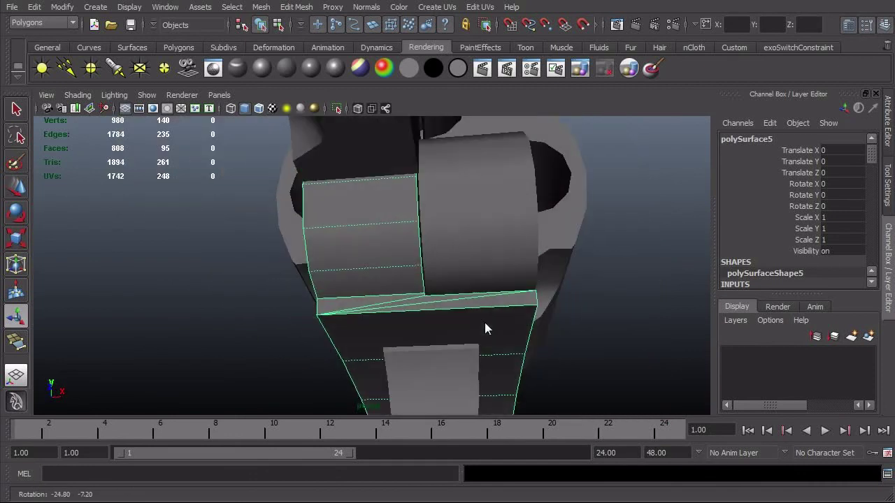
{"action": "left_click_drag", "start_coordinate": [417, 311], "coordinate": [254, 353], "text": "alt"}
{"action": "middle_click_drag", "start_coordinate": [254, 353], "coordinate": [310, 366], "text": "alt"}
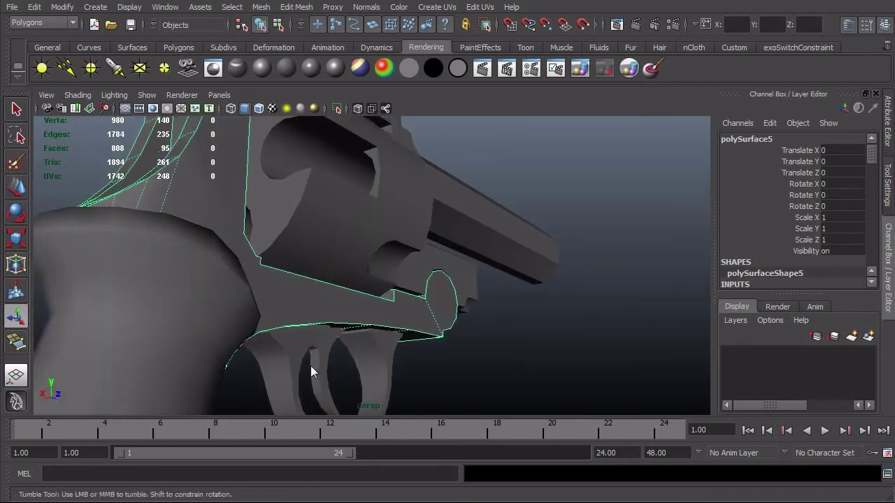
{"action": "left_click_drag", "start_coordinate": [310, 366], "coordinate": [191, 334], "text": "alt"}
{"action": "left_click_drag", "start_coordinate": [223, 377], "coordinate": [246, 376], "text": "alt"}
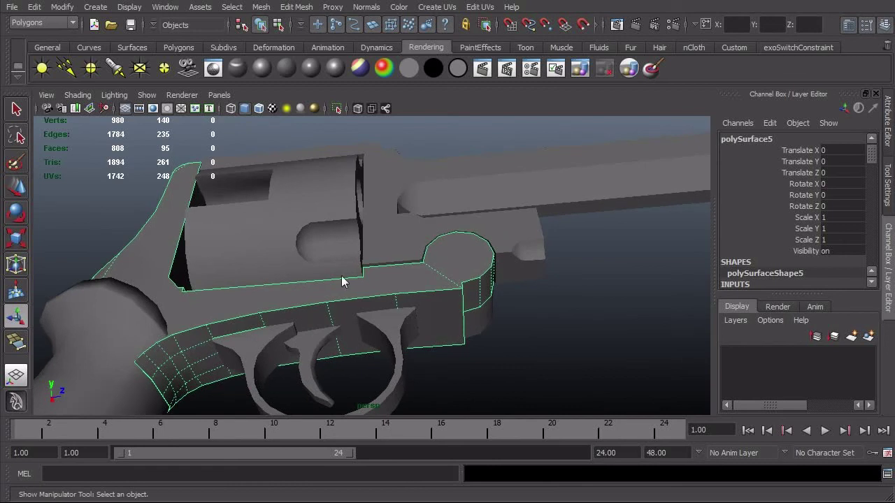
Step: Split the frame's side face with the Interactive Split Tool from the notch corner below the cylinder's front to the bottom edge
{"action": "left_click_drag", "start_coordinate": [316, 326], "coordinate": [331, 328], "text": "alt"}
{"action": "right_click_drag", "start_coordinate": [332, 328], "coordinate": [381, 314], "text": "alt"}
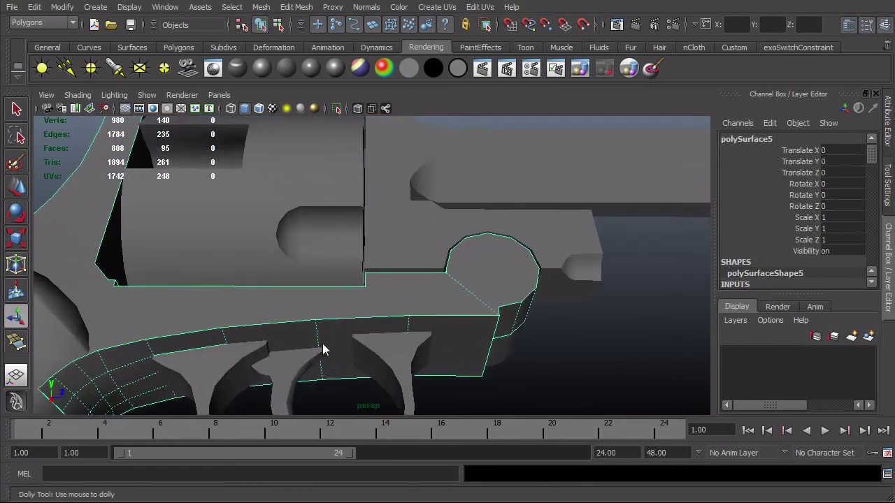
{"action": "right_click_drag", "start_coordinate": [323, 343], "coordinate": [388, 340], "text": "alt"}
{"action": "middle_click_drag", "start_coordinate": [388, 340], "coordinate": [462, 300], "text": "alt"}
{"action": "right_click_drag", "start_coordinate": [462, 301], "coordinate": [481, 303], "text": "alt"}
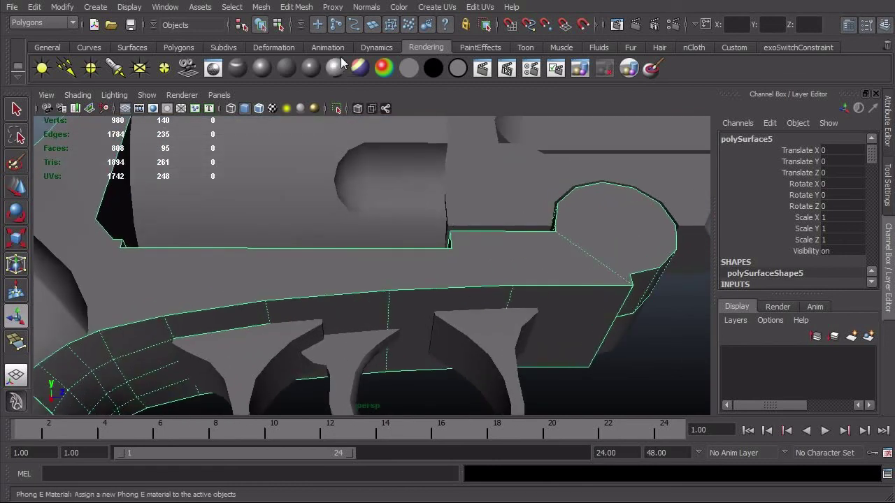
{"action": "left_click", "coordinate": [299, 9]}
{"action": "left_click", "coordinate": [321, 125]}
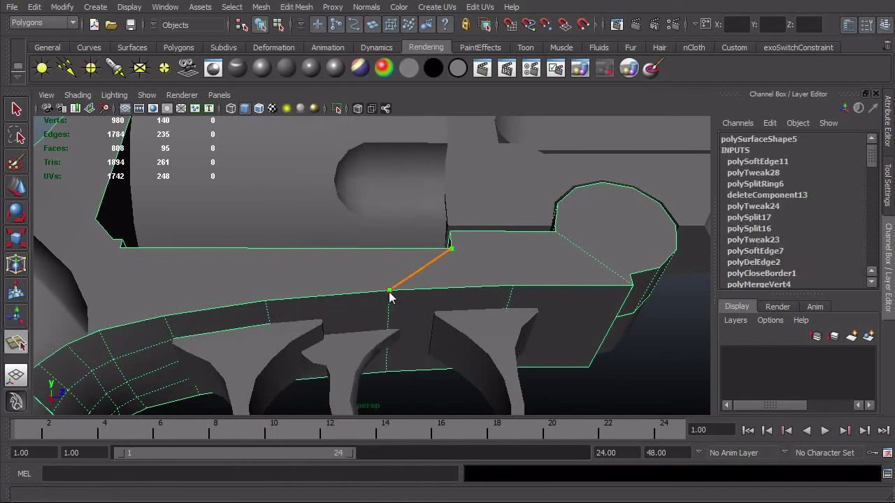
{"action": "key", "text": "Return"}
Step: Cut the matching diagonal edge across the opposite side of the frame, from the notch corner to the bottom edge
{"action": "left_click_drag", "start_coordinate": [406, 301], "coordinate": [227, 360], "text": "alt"}
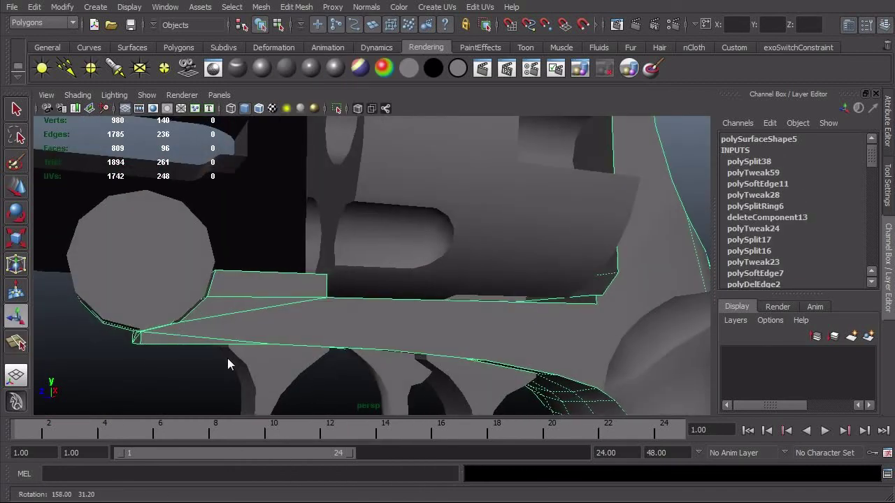
{"action": "left_click", "coordinate": [341, 348]}
{"action": "left_click_drag", "start_coordinate": [342, 347], "coordinate": [342, 324], "text": "alt"}
{"action": "key", "text": "Return"}
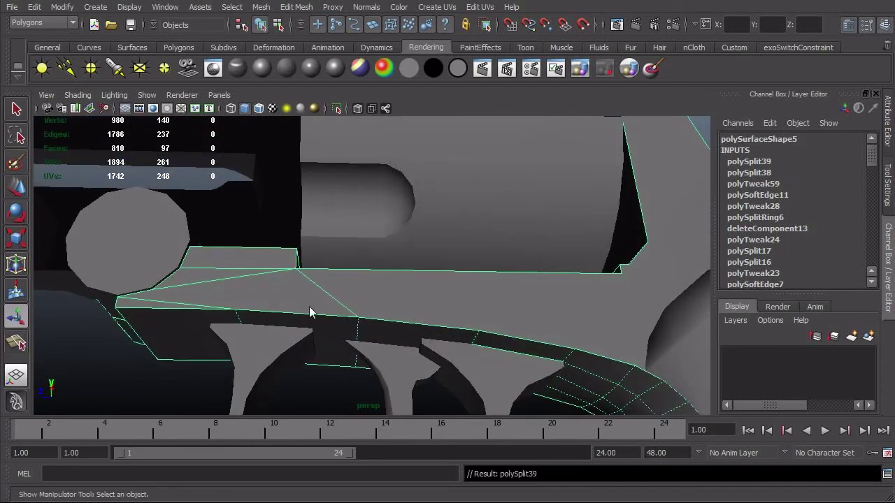
Step: Select all frame faces in front of the diagonal cuts, including the small face at the notch, and extract them
{"action": "right_click_drag", "start_coordinate": [293, 303], "coordinate": [292, 318]}
{"action": "left_click_drag", "start_coordinate": [292, 317], "coordinate": [125, 204], "text": "alt"}
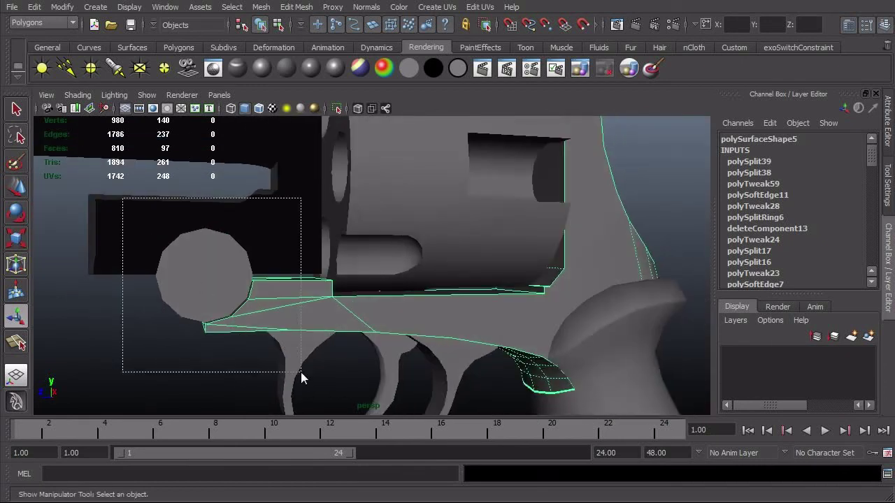
{"action": "left_click_drag", "start_coordinate": [301, 378], "coordinate": [301, 376]}
{"action": "left_click_drag", "start_coordinate": [301, 376], "coordinate": [470, 187], "text": "alt"}
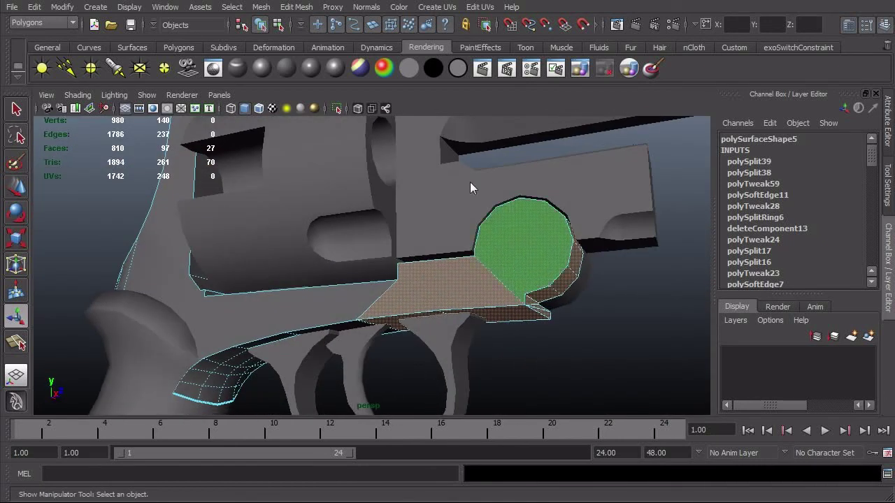
{"action": "left_click_drag", "start_coordinate": [332, 45], "coordinate": [414, 268], "text": "alt"}
{"action": "scroll", "coordinate": [420, 273], "scroll_direction": "up", "scroll_amount": 2}
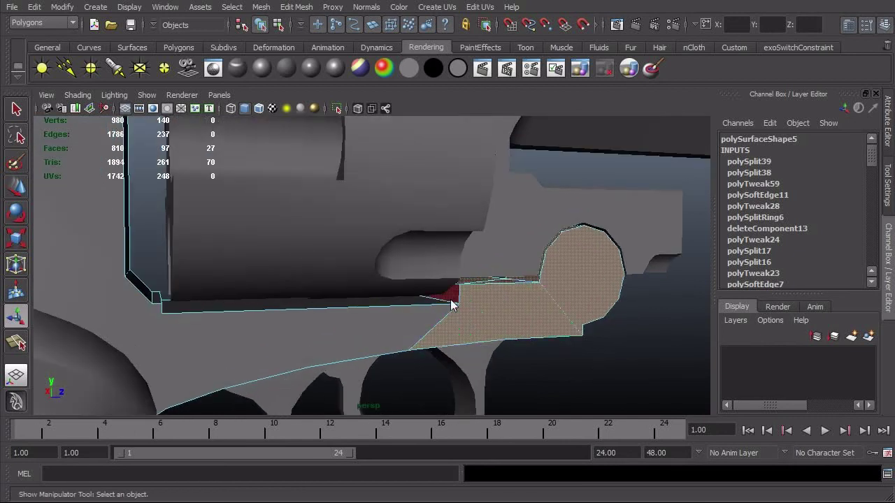
{"action": "left_click", "coordinate": [261, 7]}
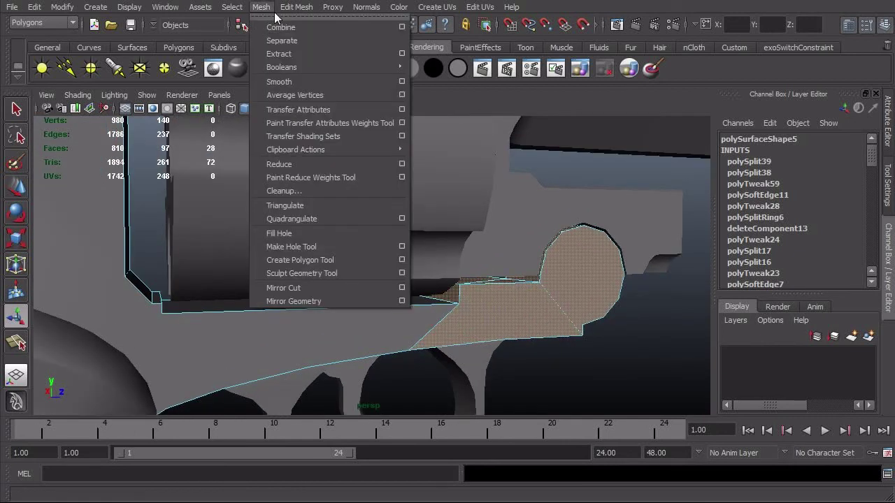
{"action": "left_click", "coordinate": [279, 35]}
Step: Leave component mode, clear the selection and select the extracted front piece of the frame by itself
{"action": "left_click_drag", "start_coordinate": [517, 330], "coordinate": [508, 324], "text": "alt"}
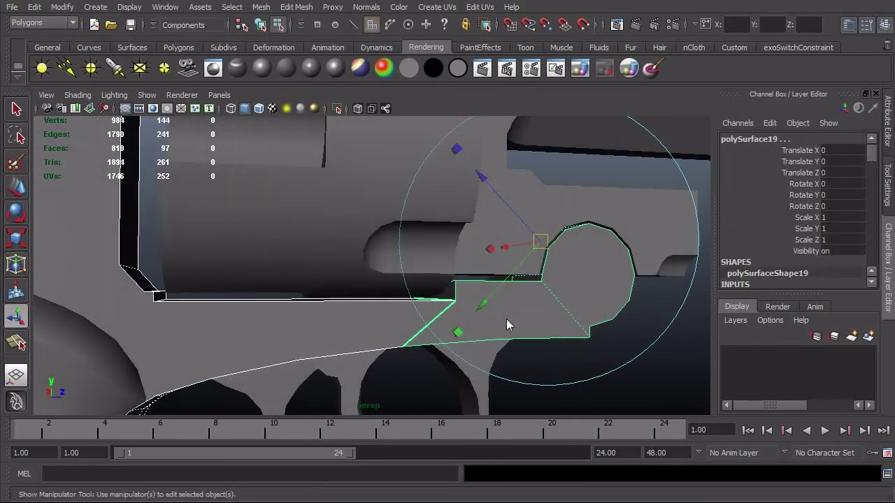
{"action": "key", "text": "F8"}
{"action": "key", "text": "F8"}
{"action": "key", "text": "F8"}
{"action": "left_click", "coordinate": [661, 371]}
{"action": "key", "text": "F8"}
{"action": "key", "text": "F8"}
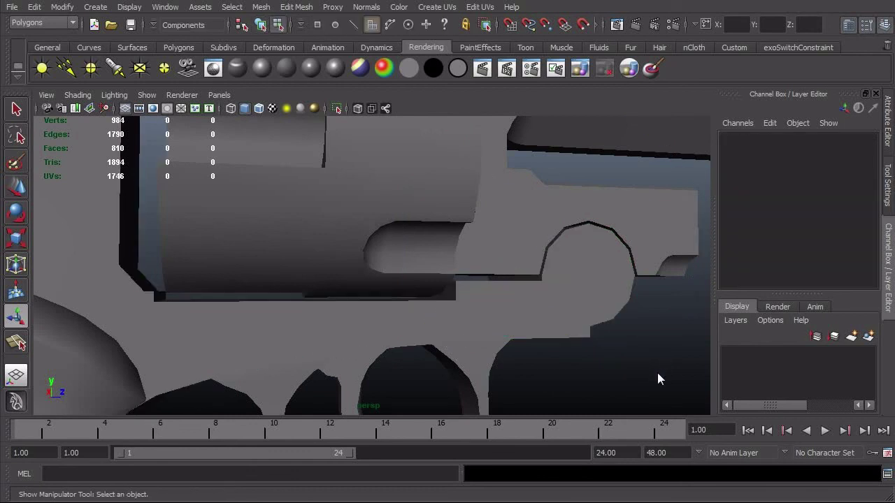
{"action": "left_click", "coordinate": [560, 324]}
Step: Delete the side faces of the extracted piece below and behind the separate round cylinder
{"action": "left_click_drag", "start_coordinate": [596, 338], "coordinate": [333, 328], "text": "alt"}
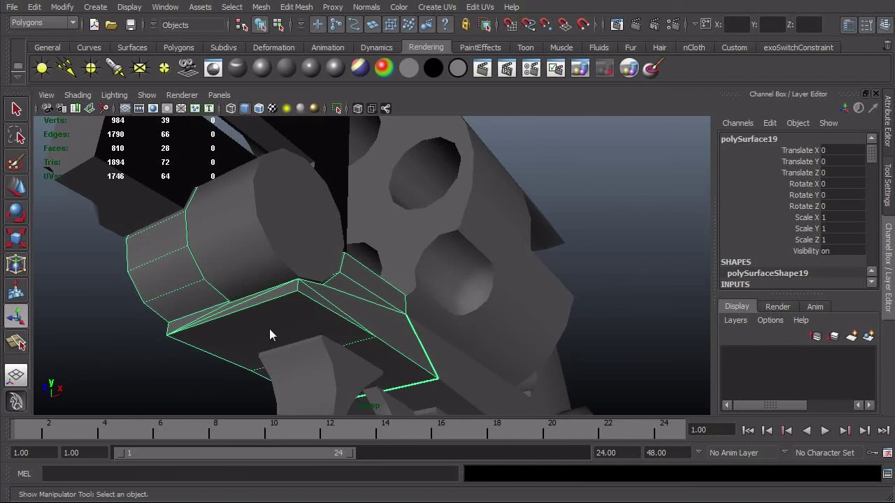
{"action": "left_click_drag", "start_coordinate": [270, 329], "coordinate": [304, 350], "text": "alt"}
{"action": "left_click_drag", "start_coordinate": [410, 370], "coordinate": [392, 370], "text": "alt"}
{"action": "right_click_drag", "start_coordinate": [391, 371], "coordinate": [393, 396]}
{"action": "left_click", "coordinate": [389, 380]}
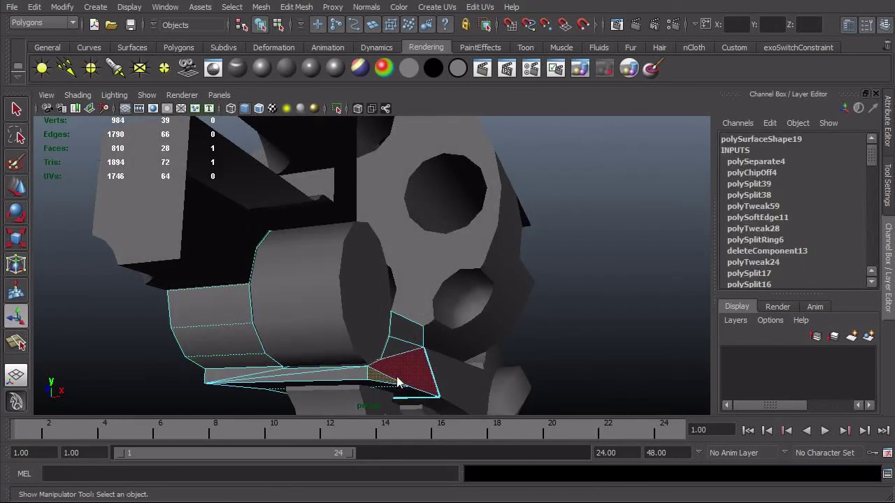
{"action": "left_click", "coordinate": [397, 382], "text": "shift"}
{"action": "key", "text": "Delete"}
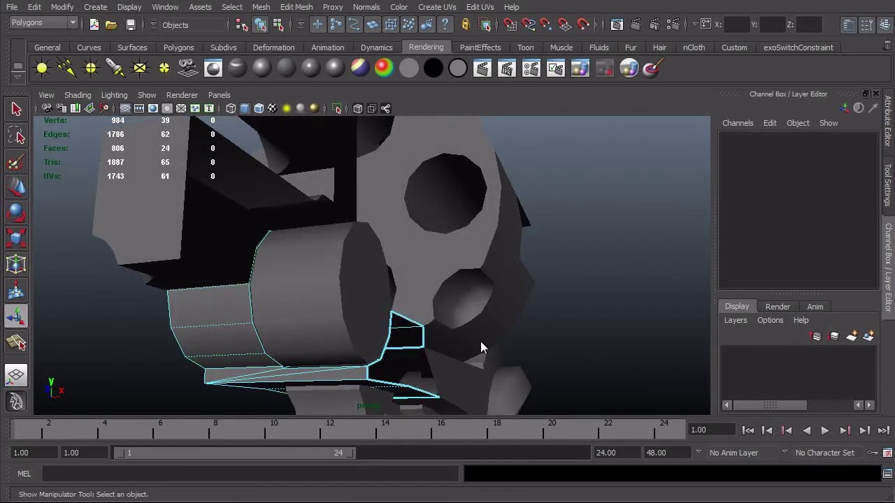
Step: Isolate the extracted front frame piece and move its large round end face inward to shorten the cylindrical section
{"action": "left_click_drag", "start_coordinate": [420, 375], "coordinate": [377, 374], "text": "alt"}
{"action": "left_click", "coordinate": [378, 374]}
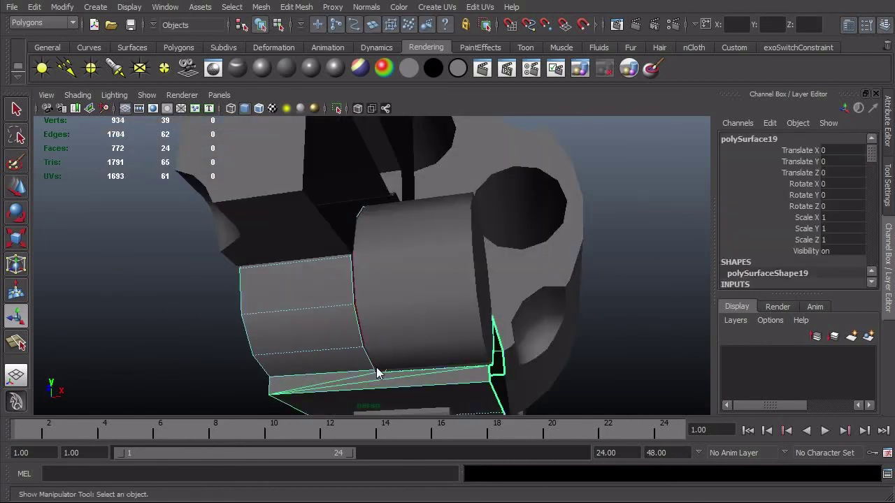
{"action": "key", "text": "ctrl+1"}
{"action": "left_click_drag", "start_coordinate": [378, 374], "coordinate": [389, 316], "text": "alt"}
{"action": "right_click", "coordinate": [364, 307]}
{"action": "right_click_drag", "start_coordinate": [364, 306], "coordinate": [364, 340]}
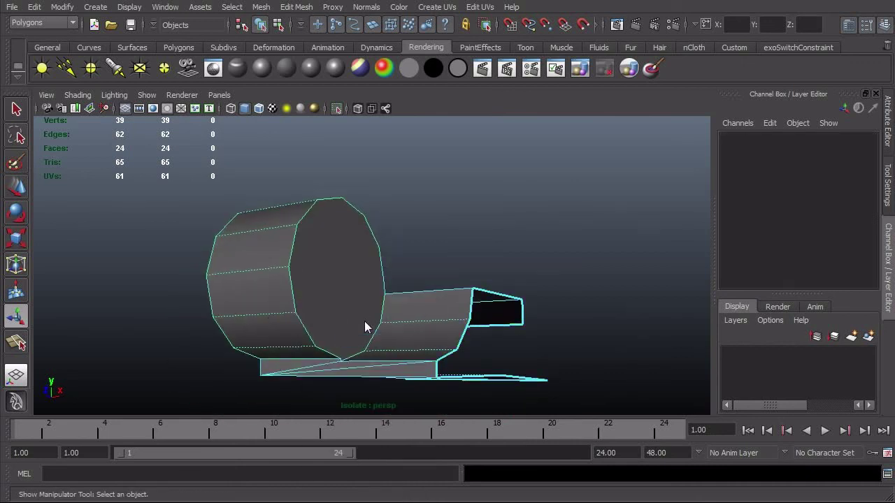
{"action": "left_click", "coordinate": [364, 321]}
{"action": "left_click_drag", "start_coordinate": [364, 321], "coordinate": [412, 344], "text": "alt"}
{"action": "key", "text": "w"}
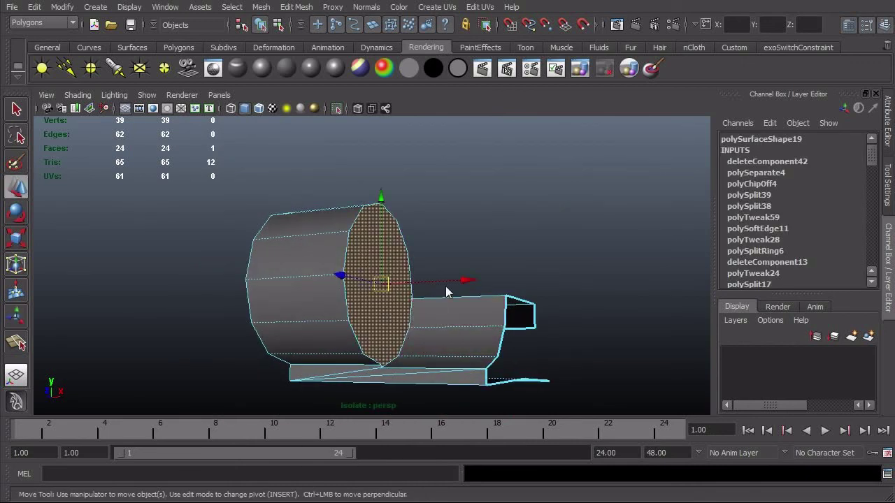
{"action": "left_click_drag", "start_coordinate": [450, 283], "coordinate": [453, 345]}
{"action": "left_click_drag", "start_coordinate": [465, 349], "coordinate": [543, 365], "text": "alt"}
{"action": "double_click", "coordinate": [543, 343]}
{"action": "key", "text": "space"}
{"action": "middle_click_drag", "start_coordinate": [537, 392], "coordinate": [532, 280], "text": "alt"}
{"action": "middle_click_drag", "start_coordinate": [561, 392], "coordinate": [539, 283], "text": "alt"}
{"action": "key", "text": "x"}
{"action": "left_click_drag", "start_coordinate": [508, 303], "coordinate": [459, 311]}
{"action": "key", "text": "ctrl+z"}
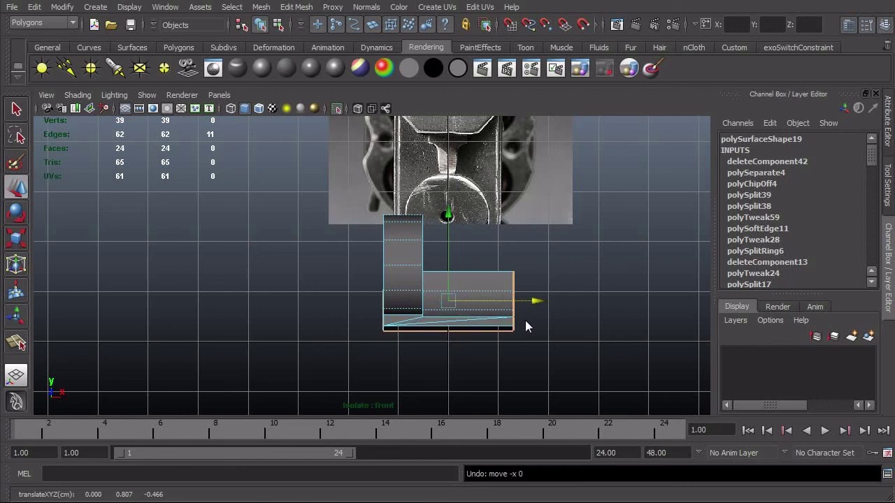
Step: Select only the open side edges of the isolated piece and move them inward along X in the front view
{"action": "left_click_drag", "start_coordinate": [439, 302], "coordinate": [471, 326], "text": "alt"}
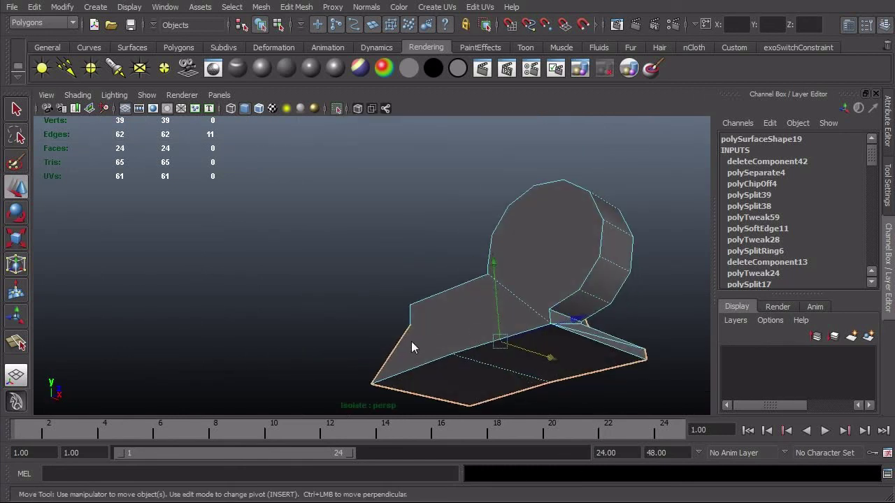
{"action": "right_click_drag", "start_coordinate": [408, 341], "coordinate": [384, 308]}
{"action": "key", "text": "space"}
{"action": "left_click_drag", "start_coordinate": [513, 369], "coordinate": [515, 393]}
{"action": "key", "text": "space"}
{"action": "scroll", "coordinate": [528, 379], "scroll_direction": "up", "scroll_amount": 3}
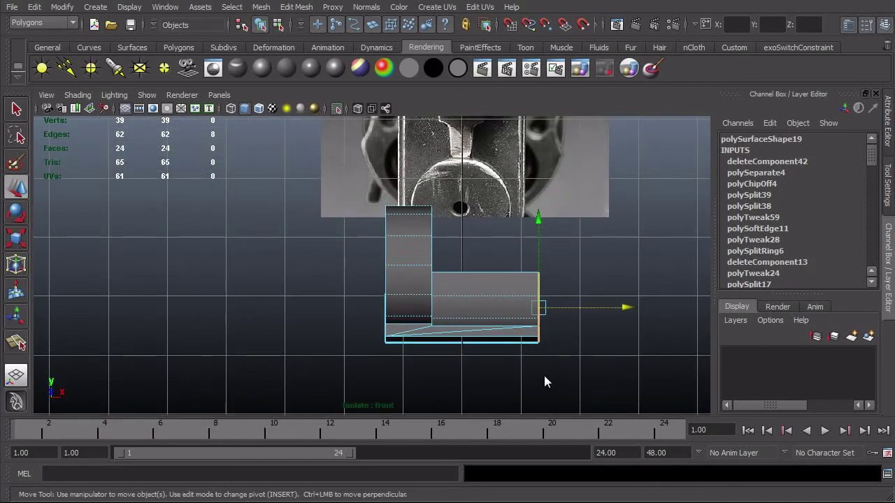
{"action": "left_click_drag", "start_coordinate": [561, 309], "coordinate": [508, 325]}
{"action": "key", "text": "space"}
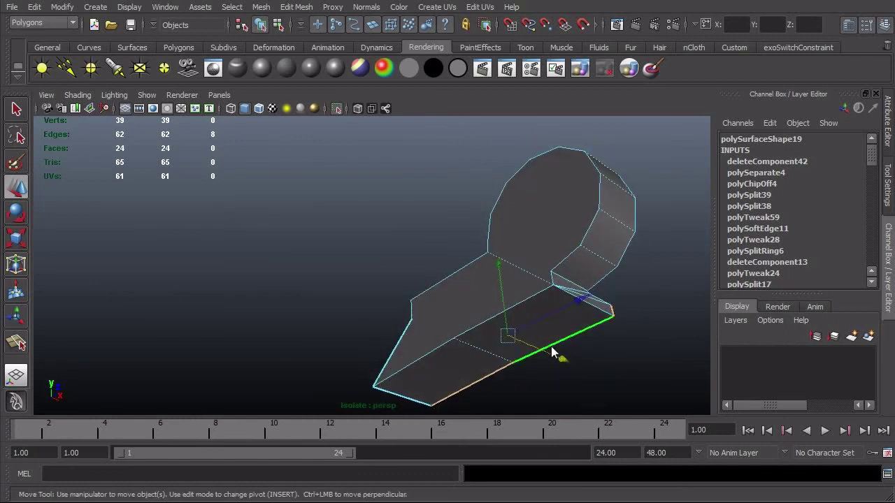
Step: Leave component mode, clear the selection and show the whole revolver again
{"action": "key", "text": "F8"}
{"action": "key", "text": "F8"}
{"action": "left_click", "coordinate": [633, 364]}
{"action": "key", "text": "ctrl+1"}
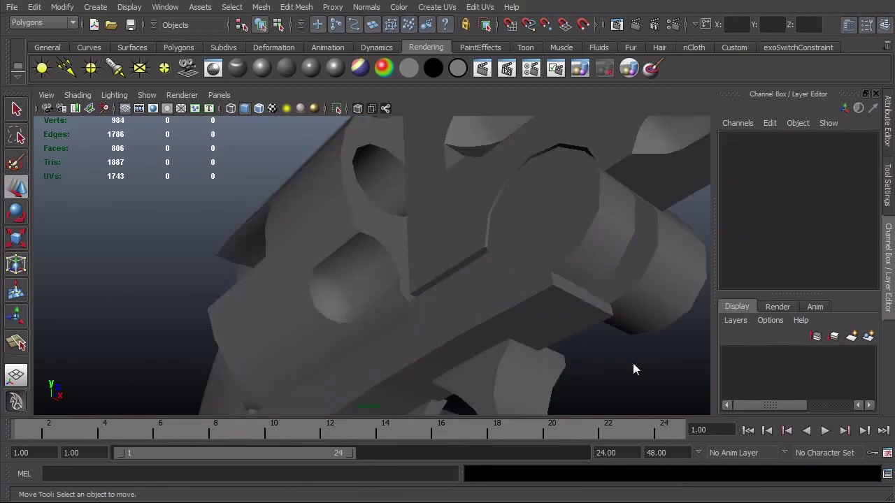
Step: Select the separate cylinder beside the front piece and move it along X to about -0.52, up against the shortened round section
{"action": "left_click_drag", "start_coordinate": [633, 363], "coordinate": [528, 382], "text": "alt"}
{"action": "right_click_drag", "start_coordinate": [528, 381], "coordinate": [599, 381], "text": "alt"}
{"action": "left_click", "coordinate": [584, 309]}
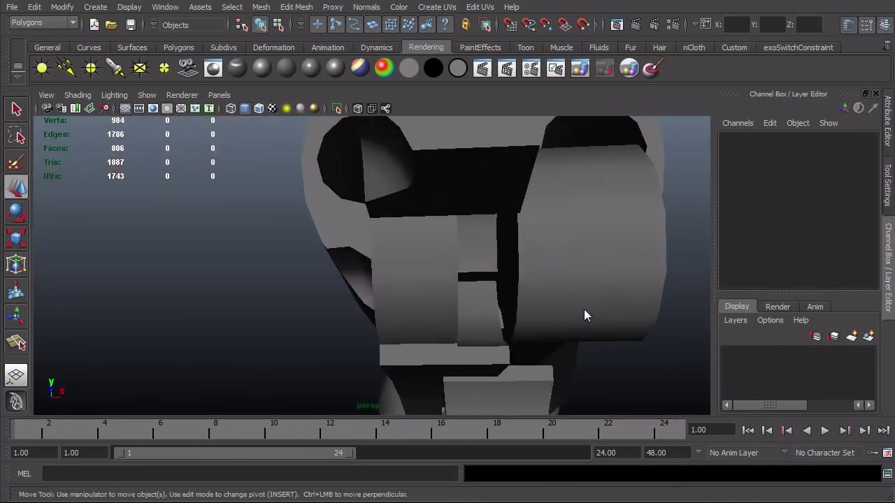
{"action": "right_click_drag", "start_coordinate": [581, 335], "coordinate": [537, 334], "text": "alt"}
{"action": "left_click_drag", "start_coordinate": [536, 340], "coordinate": [600, 321], "text": "alt"}
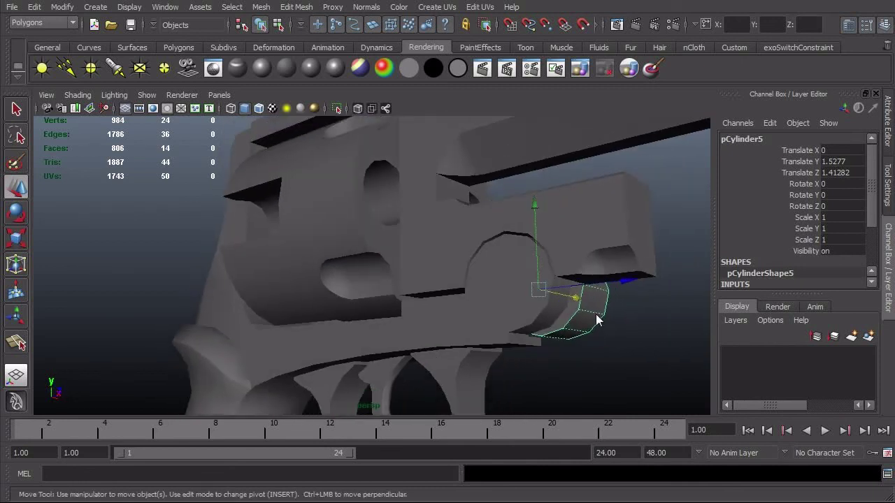
{"action": "left_click", "coordinate": [614, 256]}
{"action": "left_click_drag", "start_coordinate": [613, 256], "coordinate": [515, 279], "text": "alt"}
{"action": "left_click", "coordinate": [518, 200]}
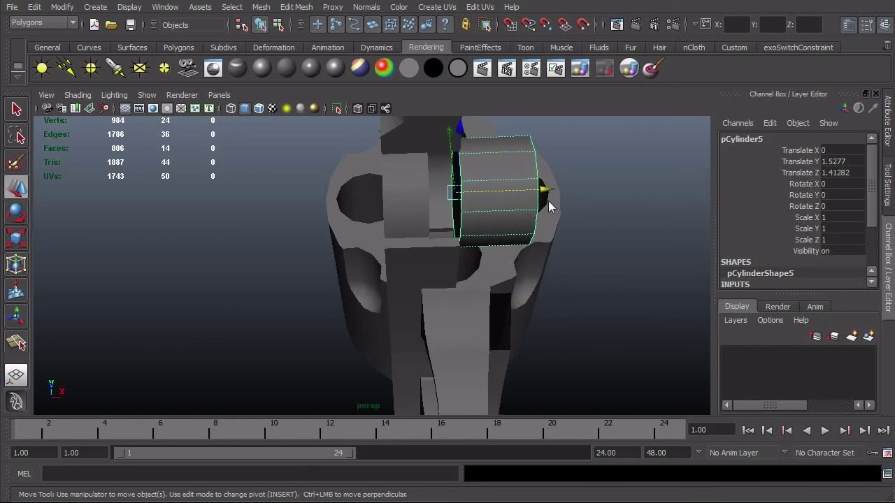
{"action": "left_click_drag", "start_coordinate": [549, 194], "coordinate": [486, 318], "text": "alt"}
{"action": "right_click_drag", "start_coordinate": [486, 318], "coordinate": [455, 298], "text": "alt"}
{"action": "left_click_drag", "start_coordinate": [454, 297], "coordinate": [481, 312], "text": "alt"}
{"action": "left_click", "coordinate": [599, 252]}
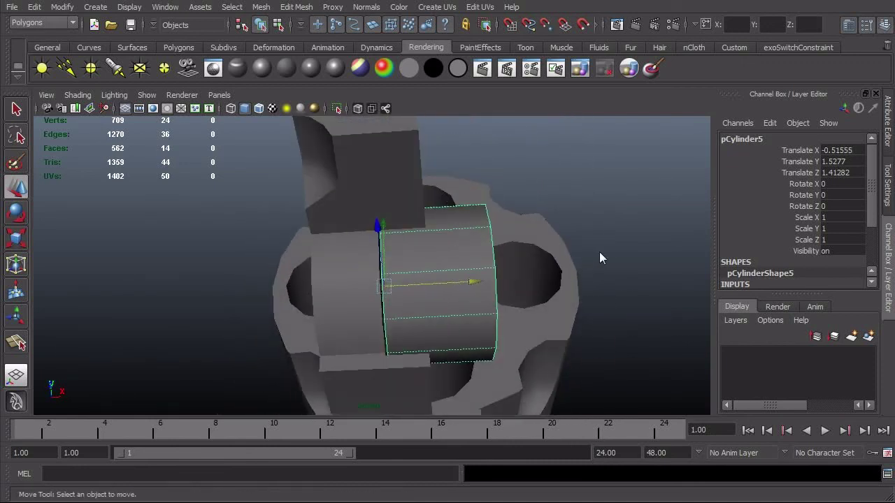
Step: Delete the outer end cap face of the separate cylinder
{"action": "right_click_drag", "start_coordinate": [599, 252], "coordinate": [505, 307], "text": "alt"}
{"action": "left_click_drag", "start_coordinate": [505, 306], "coordinate": [441, 325], "text": "alt"}
{"action": "right_click_drag", "start_coordinate": [367, 315], "coordinate": [365, 324]}
{"action": "left_click", "coordinate": [367, 329]}
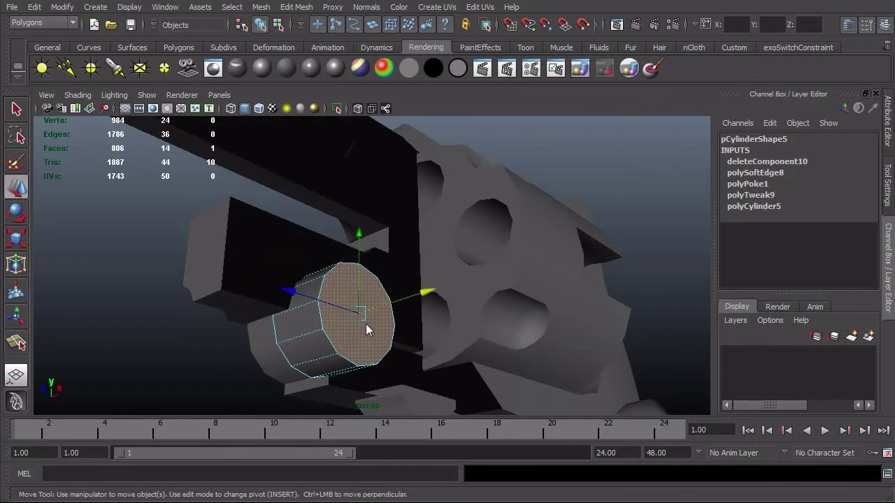
{"action": "key", "text": "Delete"}
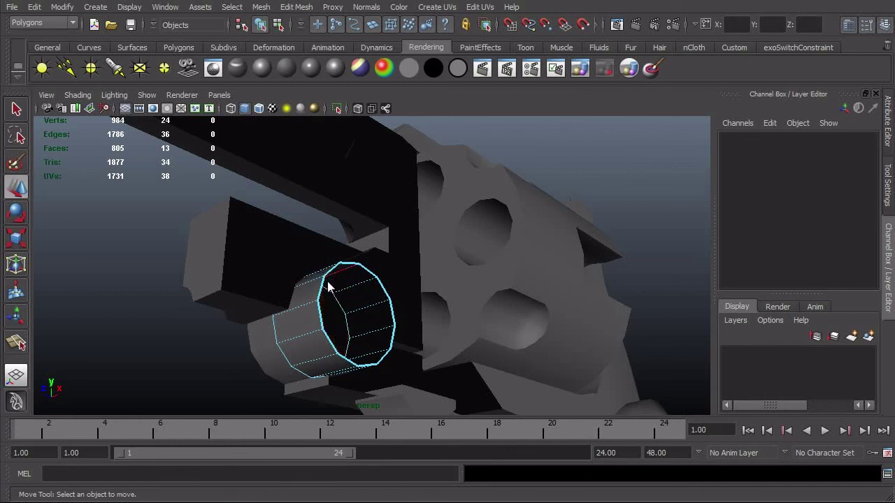
Step: Select the cylinder's open outer edge loop, snap it inward to the centre grid line in the front view, and return to object mode
{"action": "double_click", "coordinate": [321, 299]}
{"action": "key", "text": "space"}
{"action": "left_click_drag", "start_coordinate": [335, 305], "coordinate": [342, 328]}
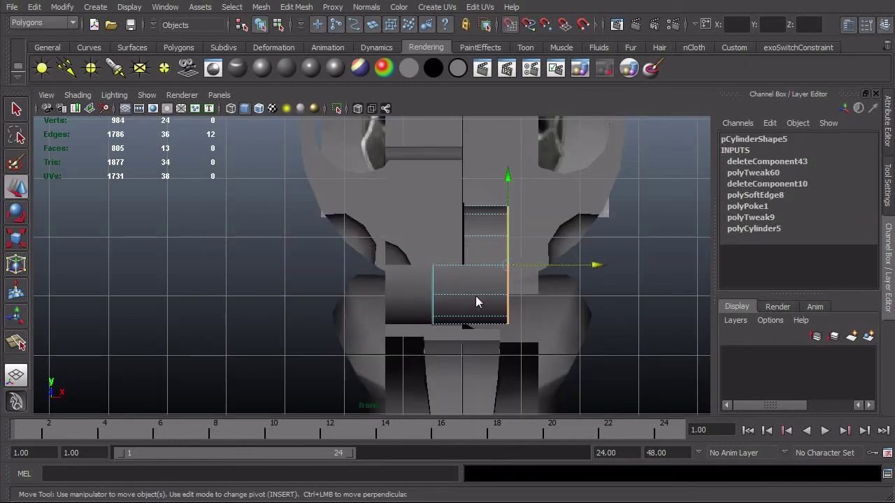
{"action": "left_click_drag", "start_coordinate": [523, 266], "coordinate": [542, 304]}
{"action": "key", "text": "space"}
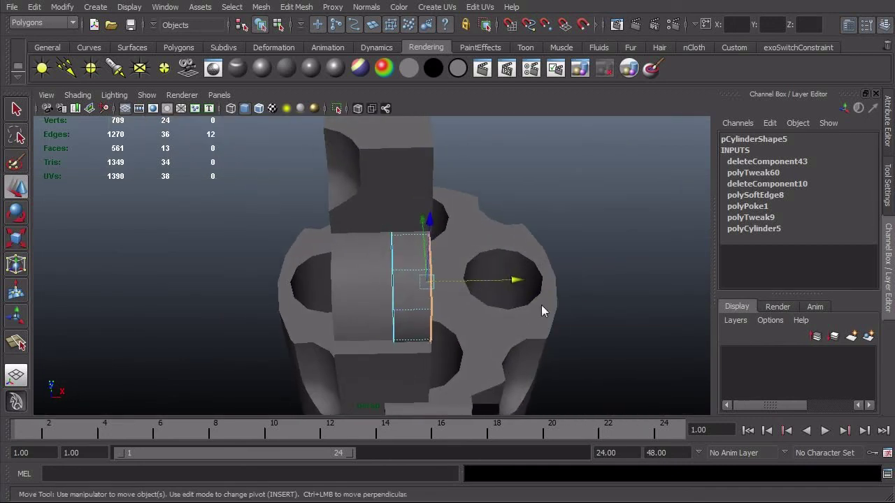
{"action": "scroll", "coordinate": [488, 322], "scroll_direction": "up", "scroll_amount": 2}
{"action": "right_click_drag", "start_coordinate": [481, 319], "coordinate": [432, 333], "text": "alt"}
{"action": "key", "text": "F8"}
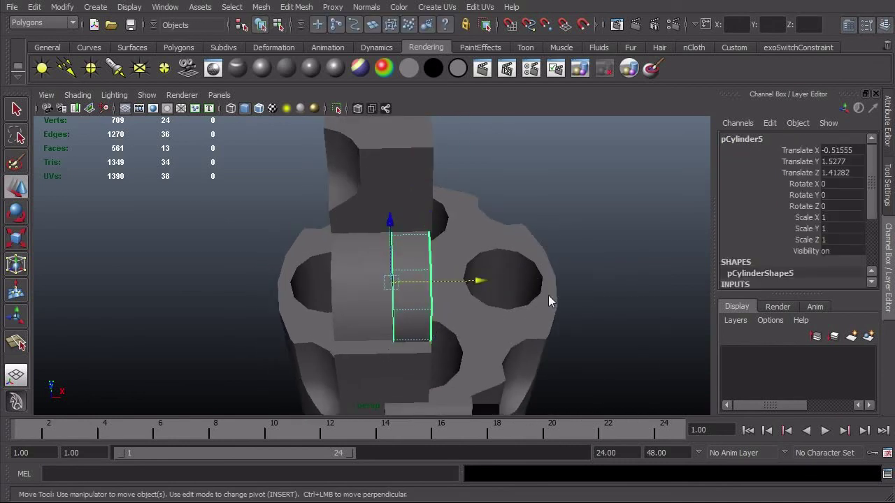
Step: Select the frame section with the round cut-out together with the small cylinder and isolate both
{"action": "right_click_drag", "start_coordinate": [548, 295], "coordinate": [318, 294], "text": "alt"}
{"action": "left_click_drag", "start_coordinate": [317, 294], "coordinate": [579, 379], "text": "alt"}
{"action": "left_click_drag", "start_coordinate": [580, 319], "coordinate": [525, 396], "text": "alt"}
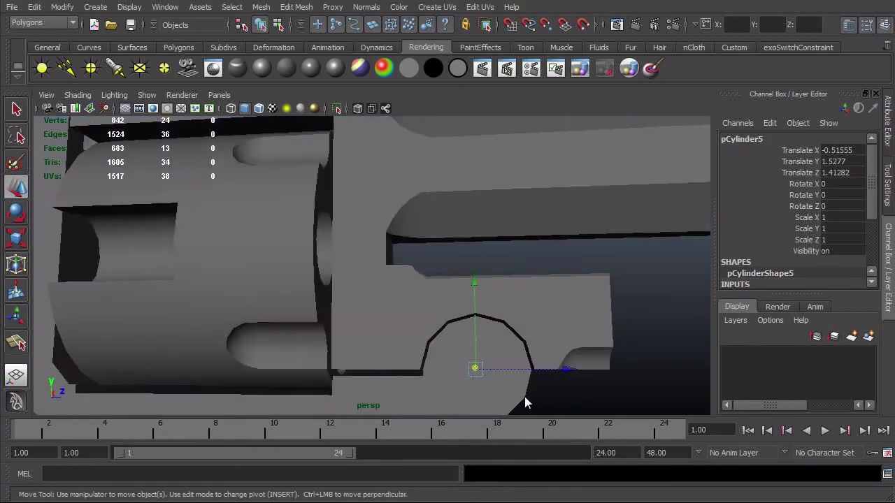
{"action": "left_click", "coordinate": [525, 396]}
{"action": "left_click_drag", "start_coordinate": [599, 396], "coordinate": [306, 328], "text": "alt"}
{"action": "key", "text": "ctrl+1"}
{"action": "right_click_drag", "start_coordinate": [306, 328], "coordinate": [585, 341], "text": "alt"}
{"action": "left_click_drag", "start_coordinate": [584, 341], "coordinate": [505, 338], "text": "alt"}
{"action": "left_click", "coordinate": [516, 335]}
{"action": "key", "text": "ctrl+1"}
{"action": "left_click", "coordinate": [426, 283]}
{"action": "left_click_drag", "start_coordinate": [427, 283], "coordinate": [551, 283], "text": "alt"}
{"action": "left_click", "coordinate": [552, 287]}
{"action": "left_click_drag", "start_coordinate": [616, 300], "coordinate": [553, 297], "text": "alt"}
{"action": "key", "text": "ctrl+1"}
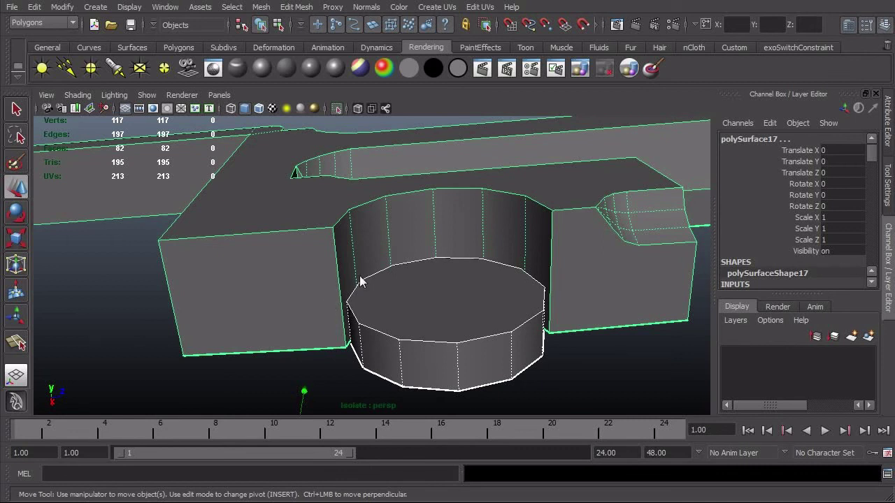
Step: Split the curved wall of the frame's cut-out with a line of edges running just above the cylinder's end face
{"action": "right_click", "coordinate": [552, 286]}
{"action": "right_click", "coordinate": [552, 285], "text": "shift"}
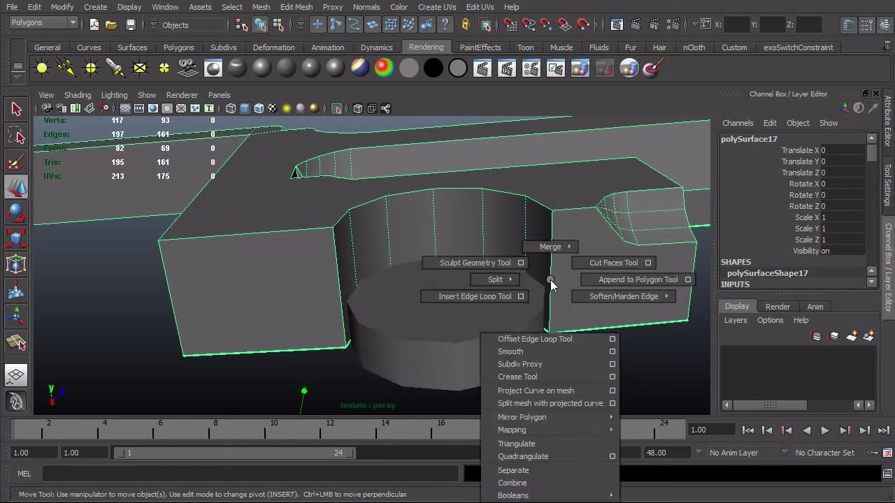
{"action": "right_click_drag", "start_coordinate": [551, 280], "coordinate": [445, 278], "text": "shift"}
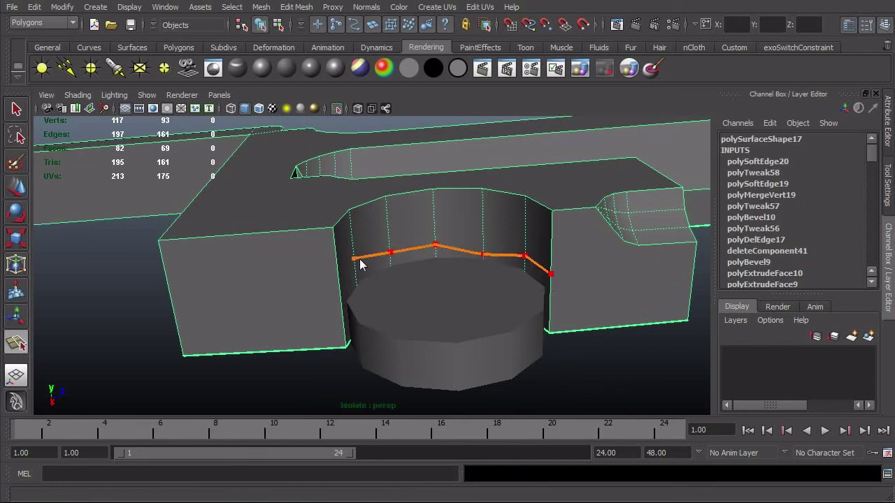
{"action": "key", "text": "w"}
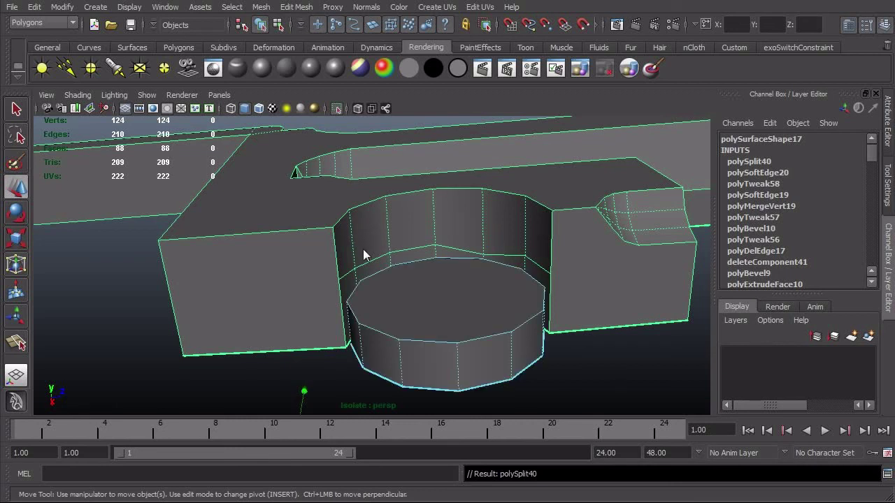
Step: Select the new edge line on the cut-out wall and snap it along X to the level of the cylinder's end face
{"action": "left_click", "coordinate": [375, 260]}
{"action": "right_click_drag", "start_coordinate": [375, 261], "coordinate": [370, 225]}
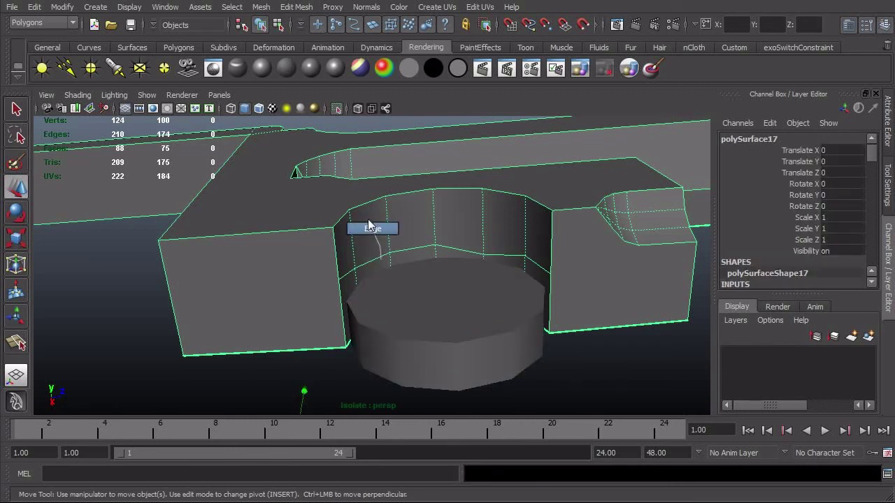
{"action": "double_click", "coordinate": [373, 260]}
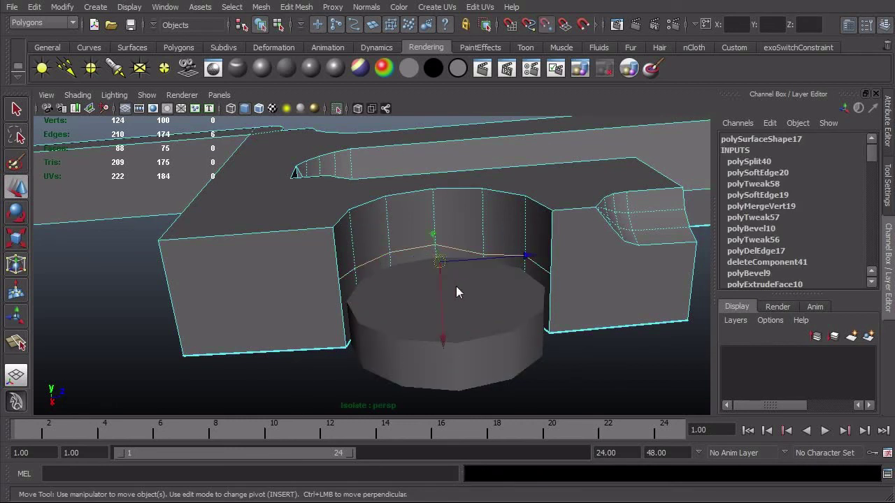
{"action": "middle_click_drag", "start_coordinate": [443, 291], "coordinate": [515, 282]}
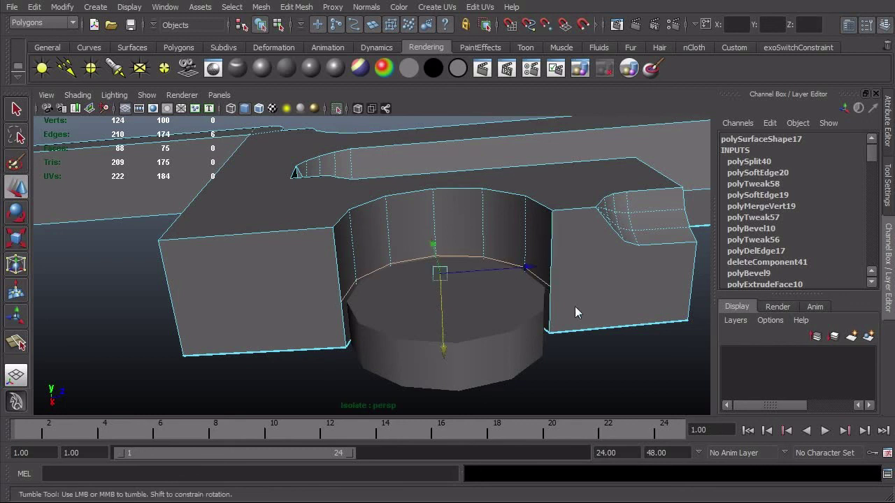
Step: Delete the strip of cut-out wall faces between the new edge line and the frame's open inner side
{"action": "left_click_drag", "start_coordinate": [574, 307], "coordinate": [560, 294], "text": "alt"}
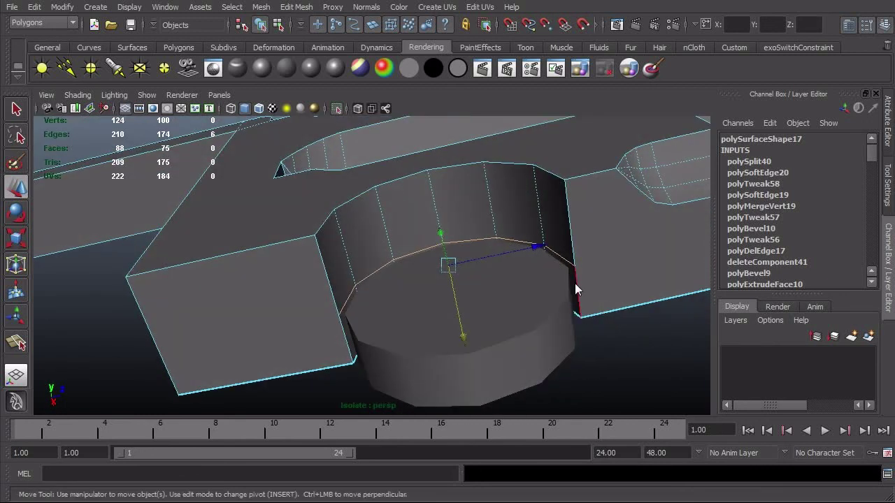
{"action": "left_click", "coordinate": [572, 293]}
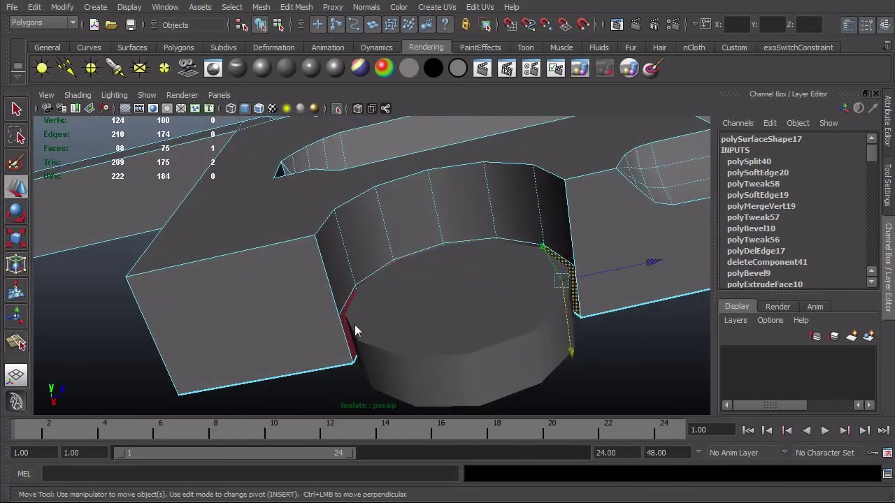
{"action": "left_click", "coordinate": [354, 324]}
{"action": "key", "text": "Delete"}
Step: Select the strip of cylinder side faces enclosed by the frame's cut-out and delete it
{"action": "left_click_drag", "start_coordinate": [354, 324], "coordinate": [377, 342], "text": "alt"}
{"action": "right_click_drag", "start_coordinate": [274, 293], "coordinate": [275, 312]}
{"action": "left_click", "coordinate": [275, 304]}
{"action": "left_click_drag", "start_coordinate": [332, 281], "coordinate": [219, 311], "text": "alt"}
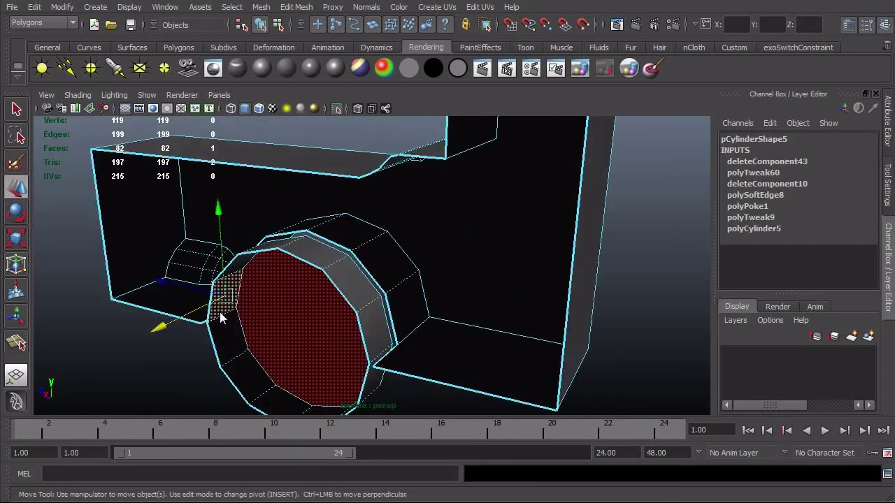
{"action": "double_click", "coordinate": [368, 314], "text": "shift"}
{"action": "key", "text": "Delete"}
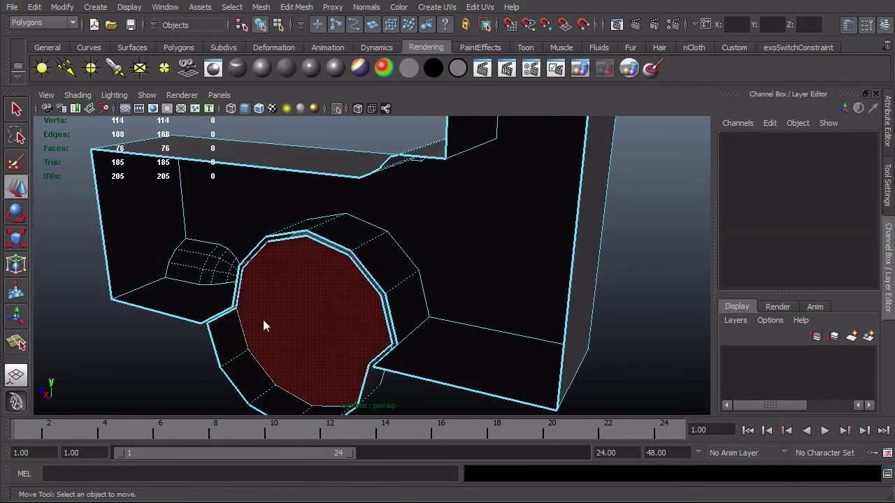
Step: Return to object mode, select the cylinder and the frame section, and combine them into one mesh
{"action": "left_click_drag", "start_coordinate": [263, 320], "coordinate": [411, 297], "text": "alt"}
{"action": "key", "text": "F8"}
{"action": "key", "text": "F8"}
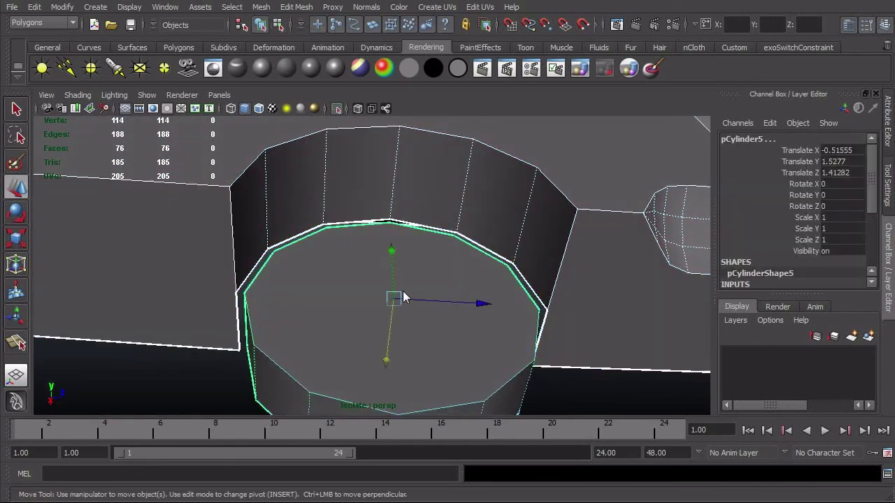
{"action": "scroll", "coordinate": [467, 302], "scroll_direction": "down", "scroll_amount": 3}
{"action": "left_click", "coordinate": [501, 369]}
{"action": "left_click", "coordinate": [418, 310]}
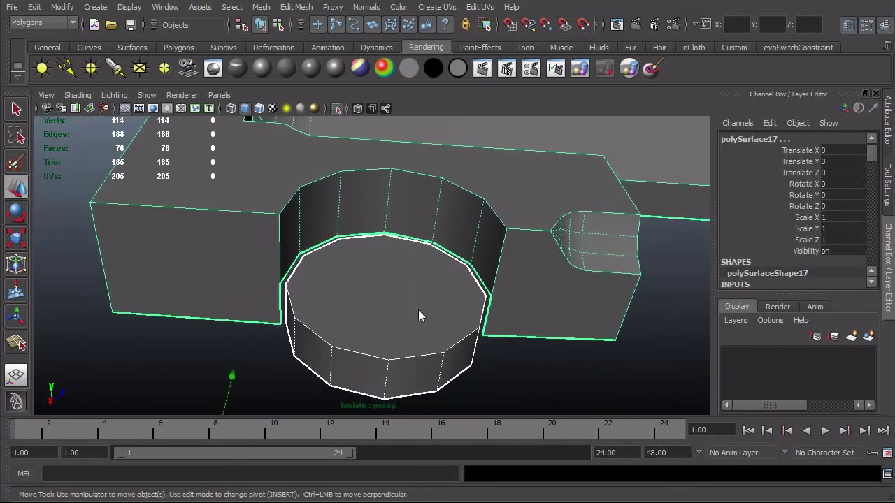
{"action": "left_click", "coordinate": [261, 7]}
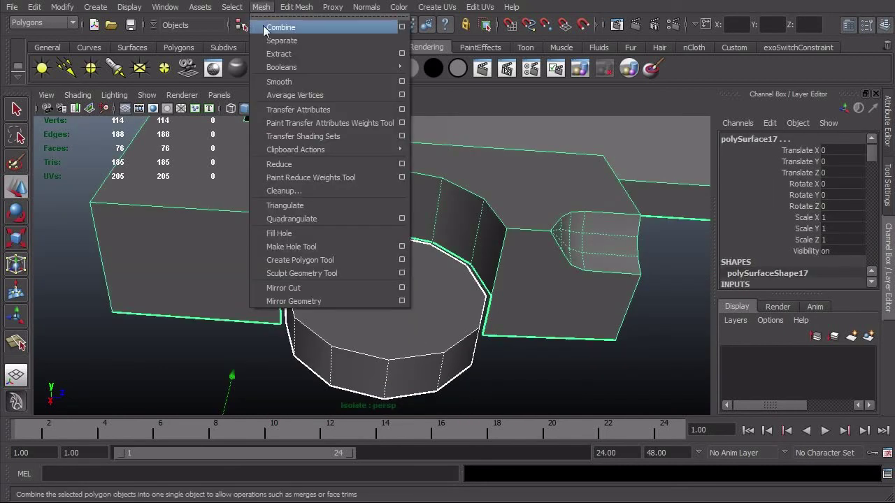
{"action": "left_click", "coordinate": [264, 27]}
{"action": "right_click_drag", "start_coordinate": [364, 243], "coordinate": [477, 273], "text": "alt"}
{"action": "middle_click_drag", "start_coordinate": [477, 273], "coordinate": [299, 263], "text": "alt"}
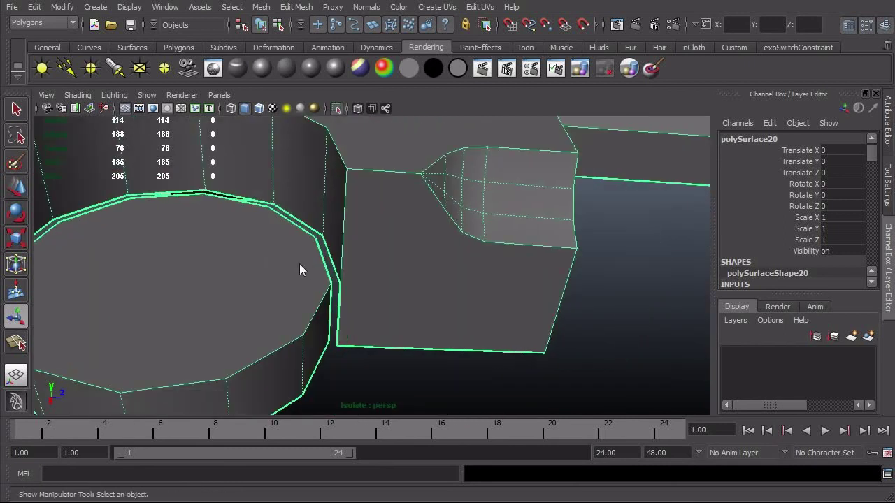
{"action": "right_click_drag", "start_coordinate": [299, 264], "coordinate": [385, 295], "text": "alt"}
{"action": "left_click_drag", "start_coordinate": [321, 318], "coordinate": [449, 322], "text": "alt"}
{"action": "right_click_drag", "start_coordinate": [450, 321], "coordinate": [529, 311], "text": "alt"}
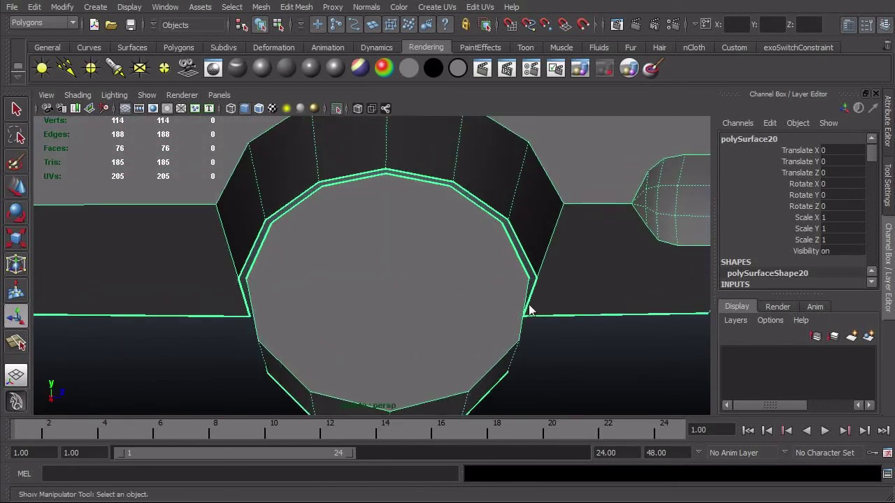
{"action": "left_click_drag", "start_coordinate": [520, 288], "coordinate": [520, 296], "text": "alt"}
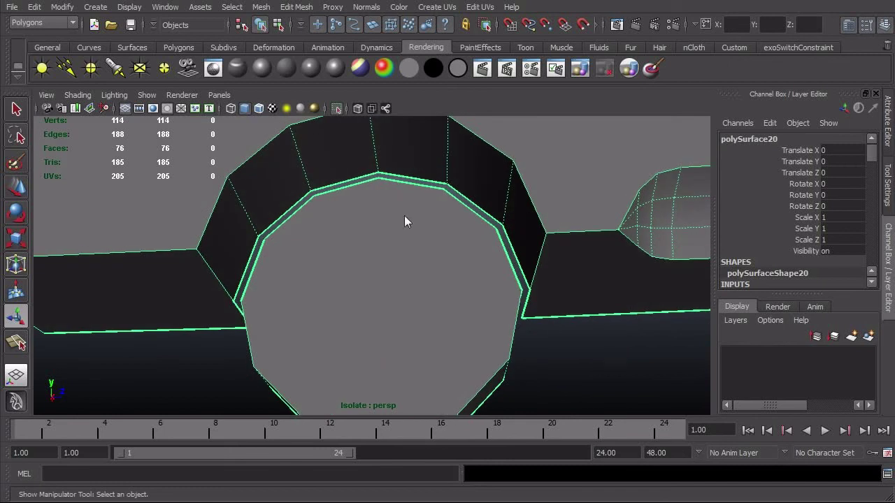
Step: Examine the combined frame and cylinder mesh alongside the rest of the revolver, and isolate the mesh again
{"action": "left_click_drag", "start_coordinate": [404, 221], "coordinate": [315, 307], "text": "alt"}
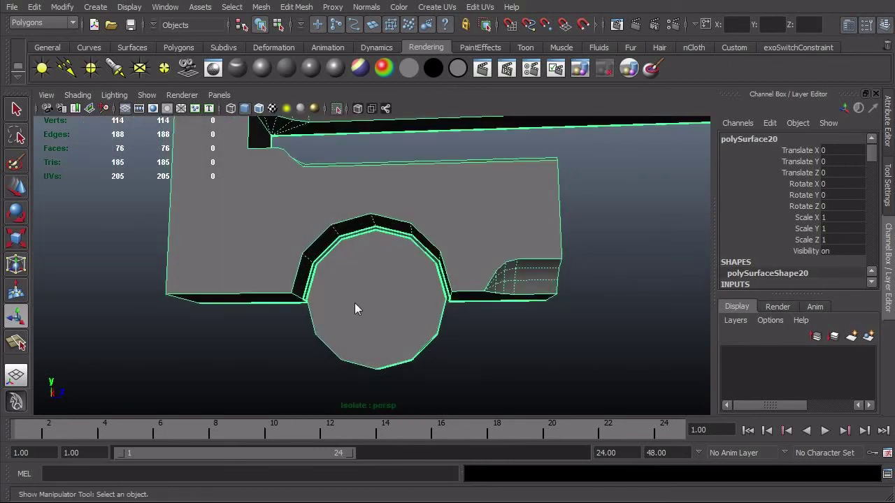
{"action": "left_click", "coordinate": [521, 376]}
{"action": "key", "text": "ctrl+1"}
{"action": "left_click_drag", "start_coordinate": [521, 371], "coordinate": [535, 331], "text": "alt"}
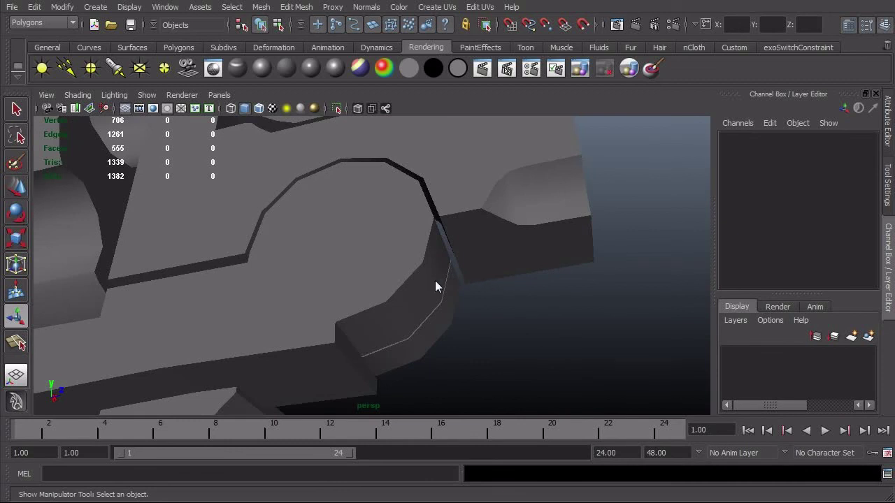
{"action": "left_click_drag", "start_coordinate": [463, 282], "coordinate": [483, 284], "text": "alt"}
{"action": "left_click", "coordinate": [490, 284]}
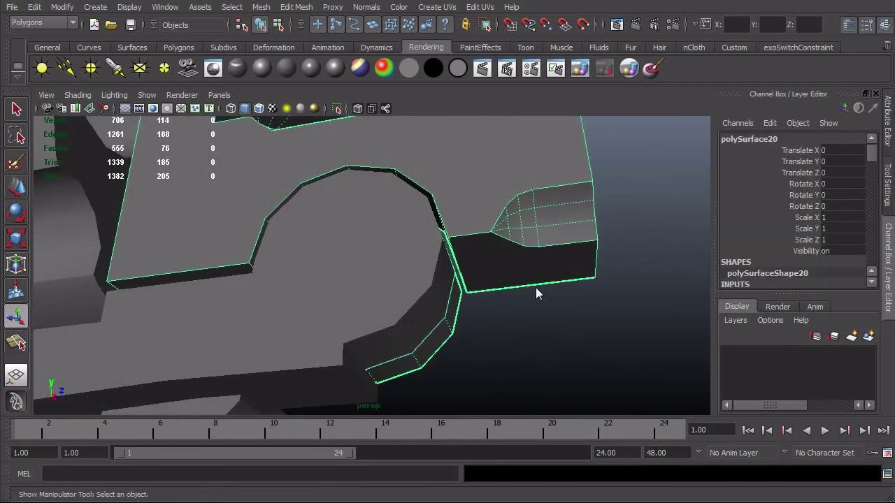
{"action": "key", "text": "ctrl+1"}
{"action": "left_click_drag", "start_coordinate": [318, 212], "coordinate": [439, 244], "text": "alt"}
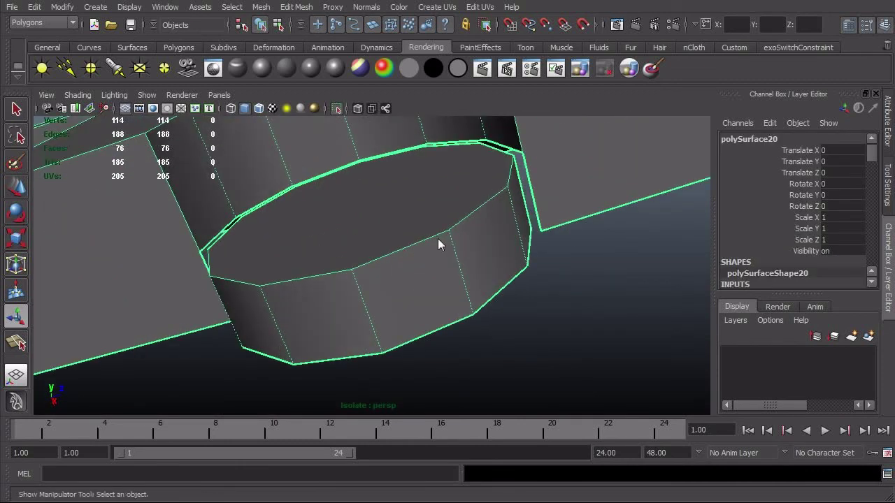
Step: Append a polygon across the gap between the cylinder's side and the frame's lower edge on one side of the cut-out
{"action": "middle_click_drag", "start_coordinate": [438, 238], "coordinate": [337, 281], "text": "alt"}
{"action": "right_click_drag", "start_coordinate": [337, 281], "coordinate": [412, 254], "text": "alt"}
{"action": "left_click_drag", "start_coordinate": [412, 206], "coordinate": [418, 213], "text": "alt"}
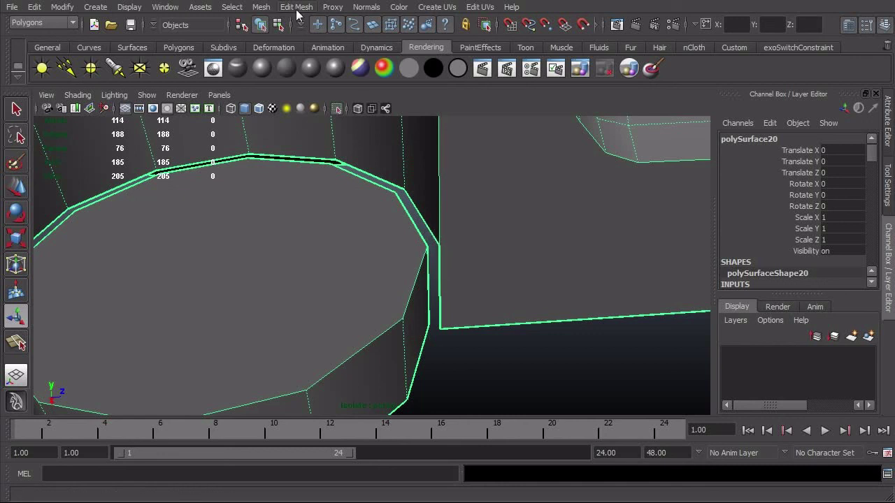
{"action": "right_click_drag", "start_coordinate": [439, 259], "coordinate": [470, 254], "text": "shift"}
{"action": "left_click", "coordinate": [429, 278]}
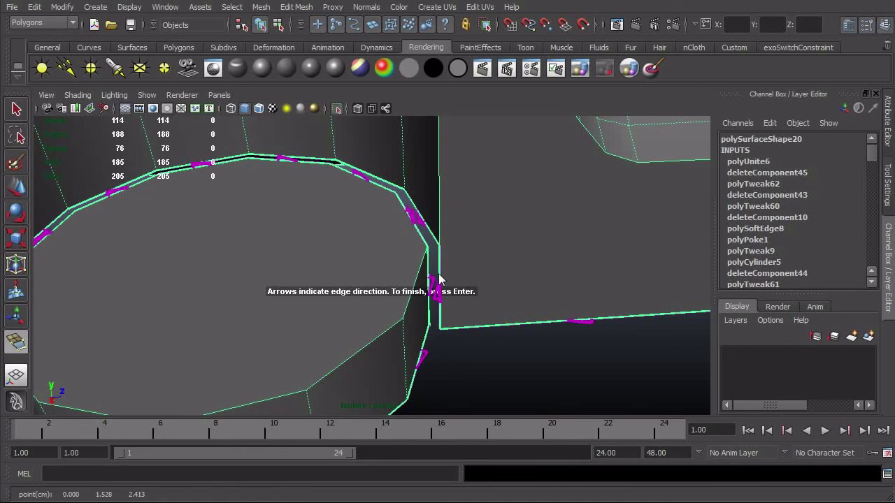
{"action": "left_click", "coordinate": [438, 281]}
{"action": "key", "text": "Return"}
Step: Append a matching polygon across the gap between the cylinder and the frame on the opposite side of the cut-out
{"action": "left_click_drag", "start_coordinate": [526, 315], "coordinate": [415, 263], "text": "alt"}
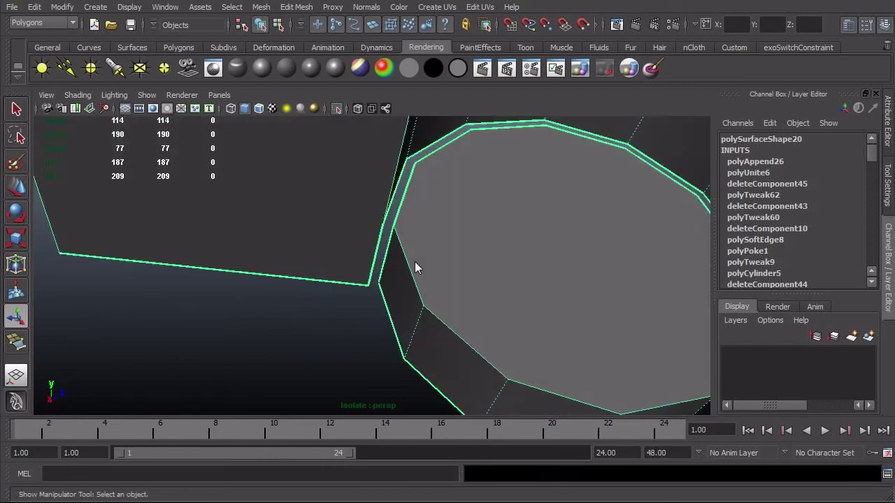
{"action": "key", "text": "y"}
{"action": "left_click", "coordinate": [379, 256]}
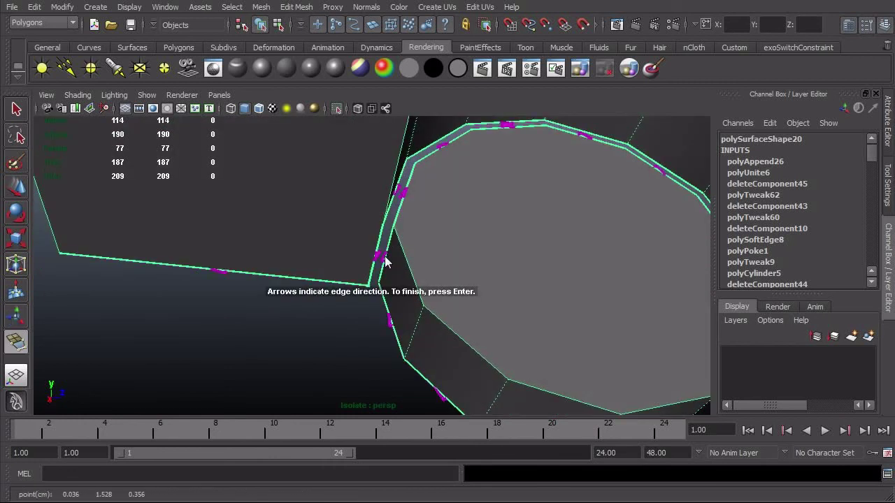
{"action": "key", "text": "Return"}
{"action": "left_click_drag", "start_coordinate": [448, 266], "coordinate": [415, 316], "text": "alt"}
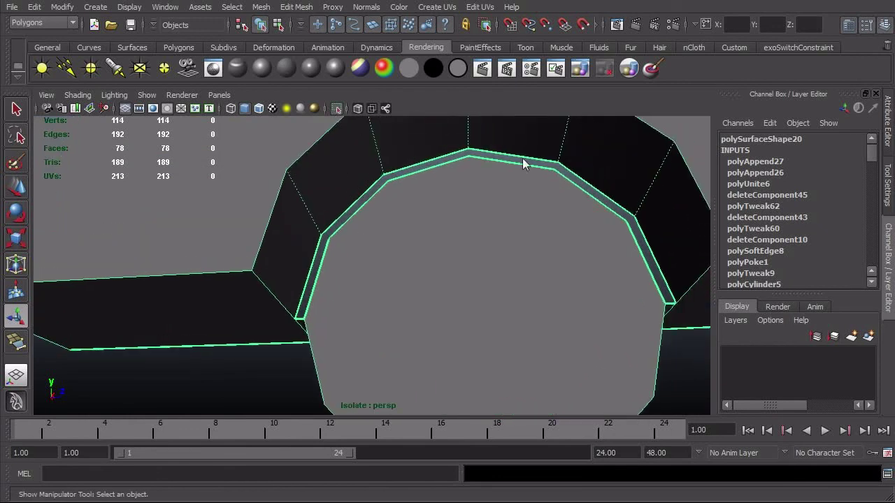
{"action": "left_click_drag", "start_coordinate": [364, 233], "coordinate": [377, 236], "text": "alt"}
Step: Snap the five upper rim vertices of the cylinder's end face onto the matching corners of the cut-out wall
{"action": "key", "text": "q"}
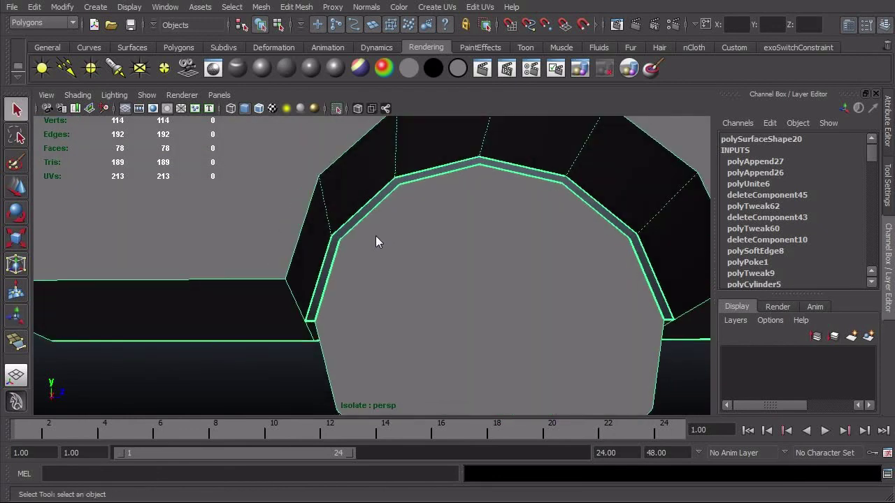
{"action": "key", "text": "w"}
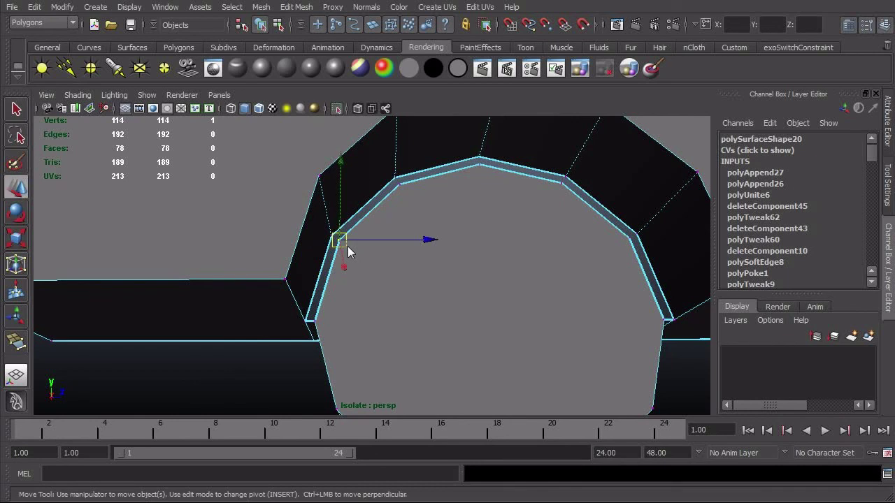
{"action": "left_click_drag", "start_coordinate": [348, 246], "coordinate": [346, 234]}
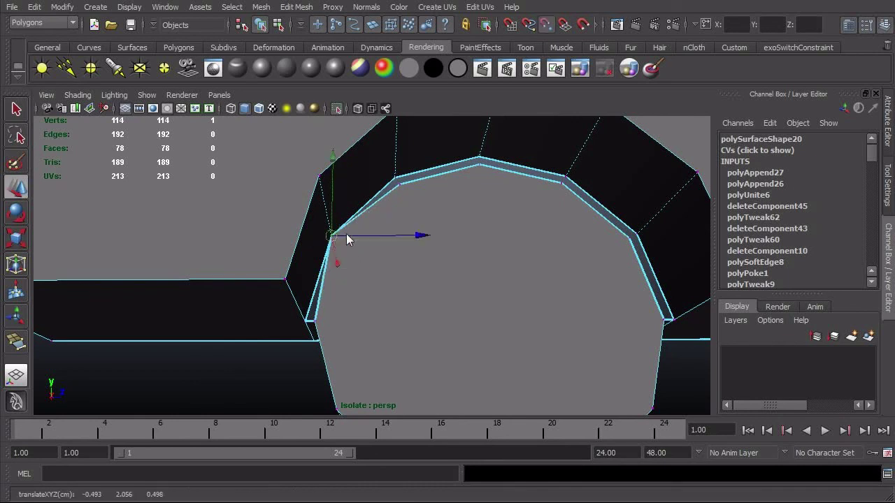
{"action": "left_click", "coordinate": [400, 185]}
{"action": "key", "text": "v"}
{"action": "left_click_drag", "start_coordinate": [402, 186], "coordinate": [400, 184]}
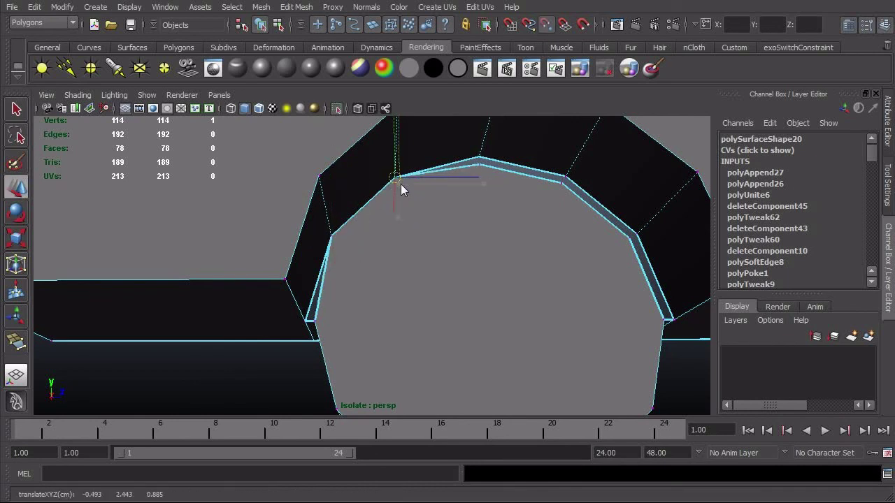
{"action": "left_click", "coordinate": [494, 178]}
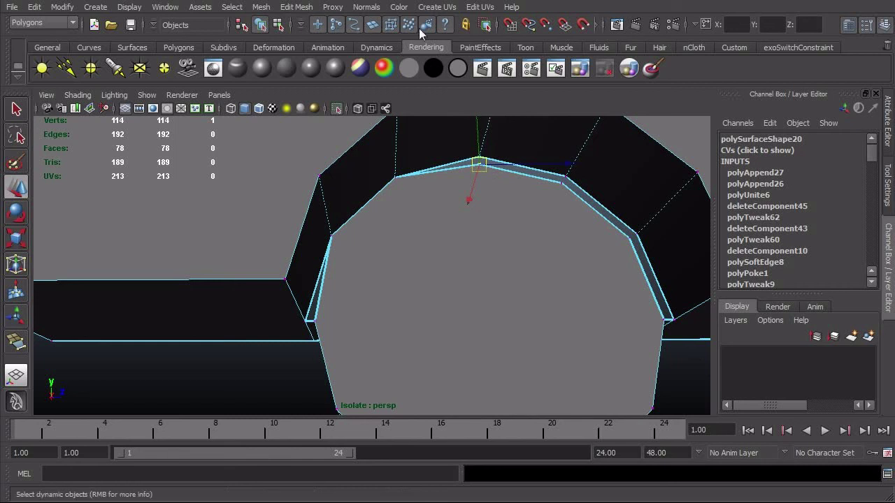
{"action": "left_click", "coordinate": [550, 26]}
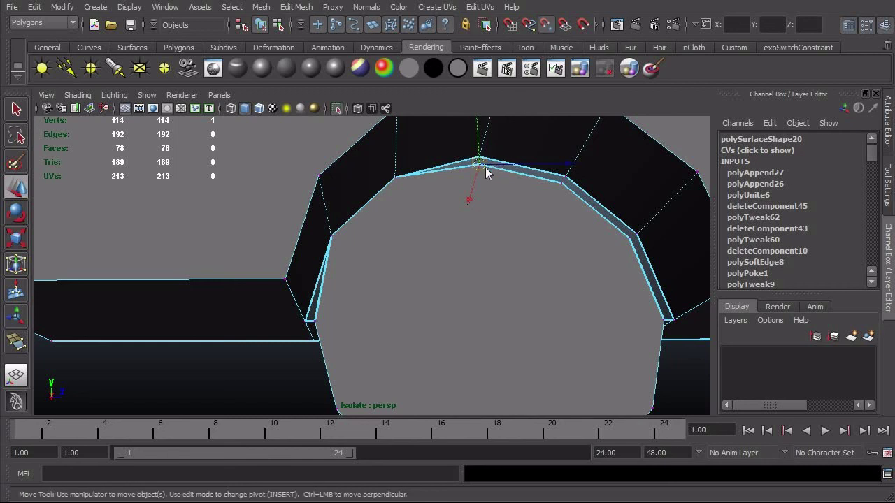
{"action": "left_click_drag", "start_coordinate": [485, 167], "coordinate": [572, 180]}
{"action": "left_click", "coordinate": [564, 186]}
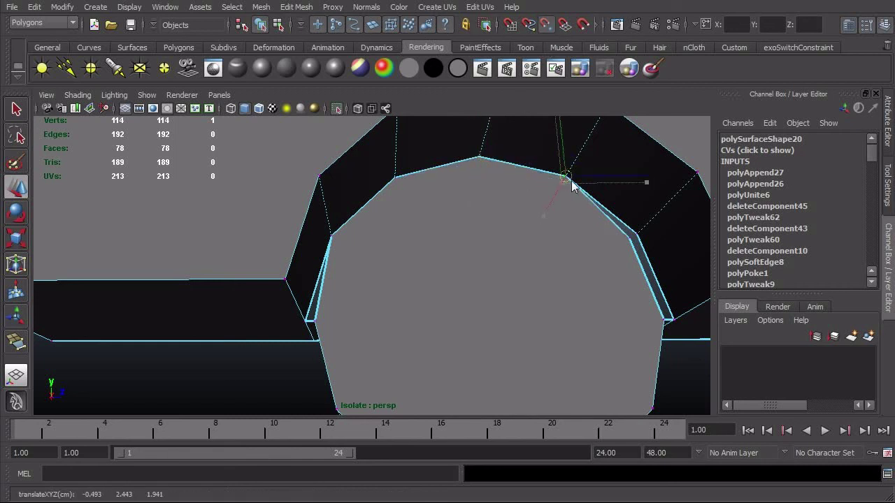
{"action": "left_click", "coordinate": [628, 237]}
{"action": "left_click_drag", "start_coordinate": [628, 237], "coordinate": [642, 242]}
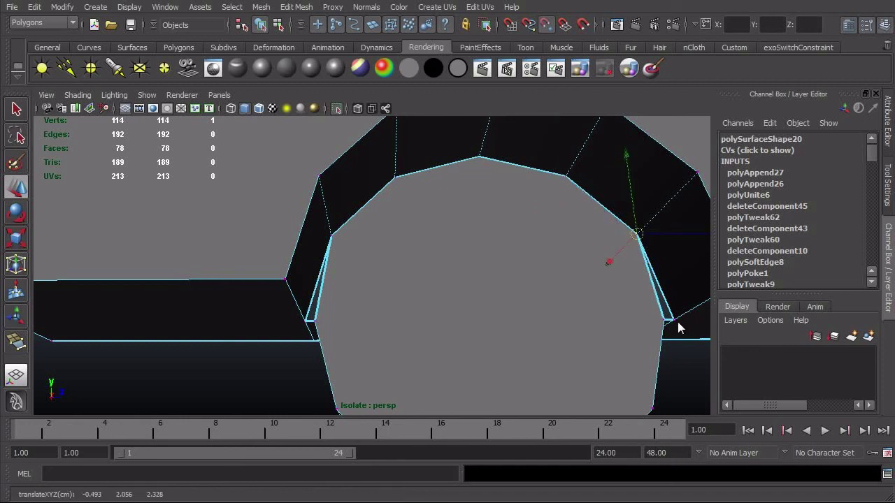
Step: Select the vertices around the cylinder and cut-out, merge them, and return to object mode in wireframe display
{"action": "left_click_drag", "start_coordinate": [668, 326], "coordinate": [555, 320], "text": "alt"}
{"action": "scroll", "coordinate": [273, 197], "scroll_direction": "down", "scroll_amount": 2}
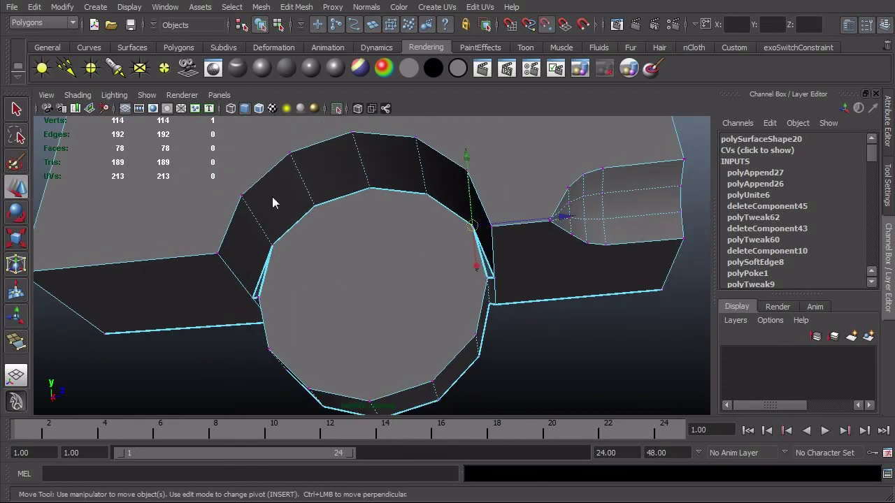
{"action": "left_click_drag", "start_coordinate": [191, 169], "coordinate": [617, 407]}
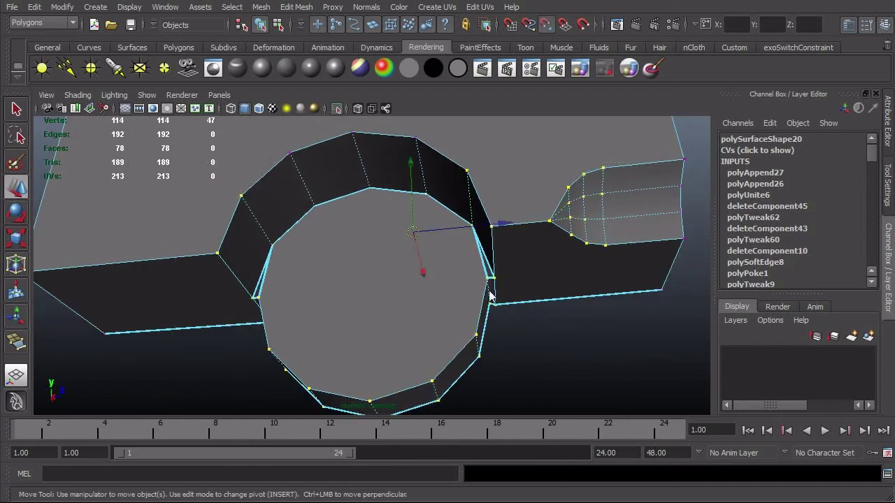
{"action": "left_click", "coordinate": [296, 7]}
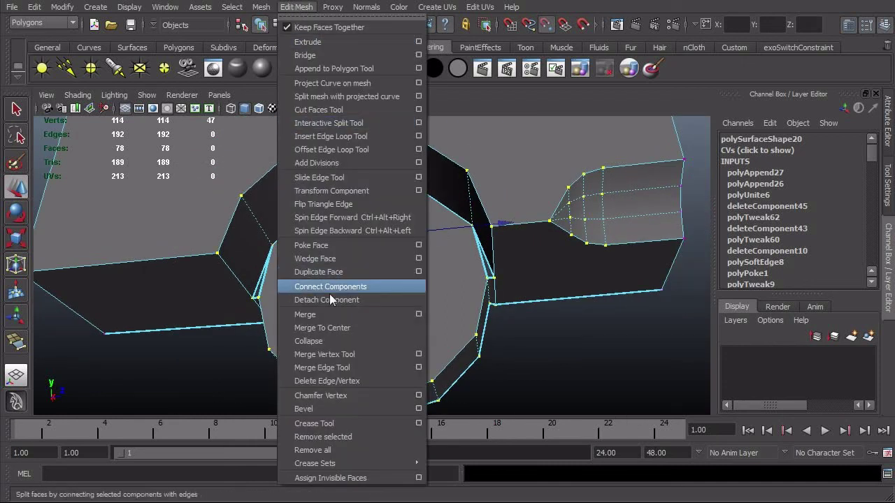
{"action": "left_click", "coordinate": [333, 318]}
{"action": "key", "text": "4"}
{"action": "right_click_drag", "start_coordinate": [248, 306], "coordinate": [376, 302], "text": "alt"}
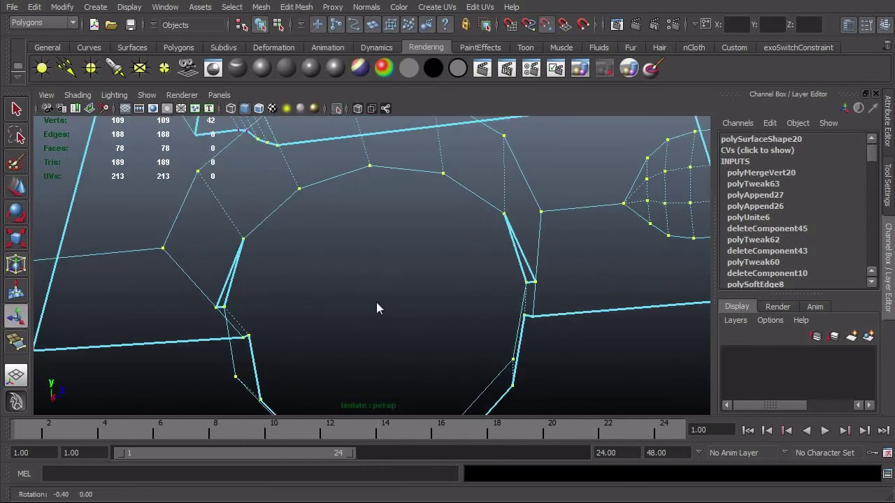
{"action": "left_click_drag", "start_coordinate": [376, 302], "coordinate": [378, 302], "text": "alt"}
{"action": "key", "text": "F8"}
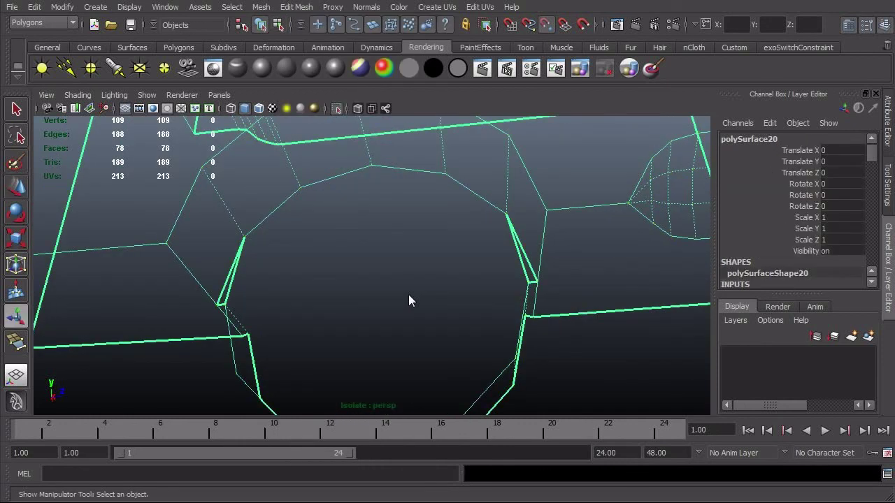
{"action": "right_click_drag", "start_coordinate": [520, 321], "coordinate": [234, 325], "text": "alt"}
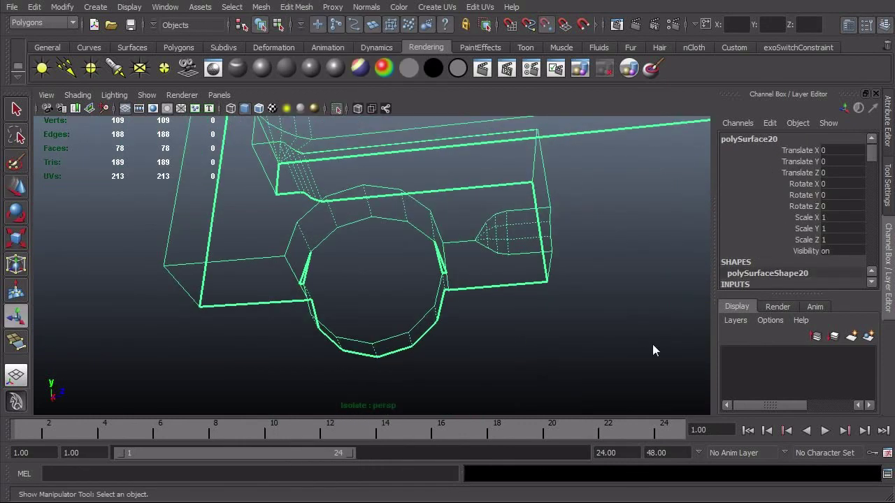
Step: Show the whole revolver again and assign the initialShadingGroup material to the model
{"action": "left_click", "coordinate": [652, 344]}
{"action": "key", "text": "space"}
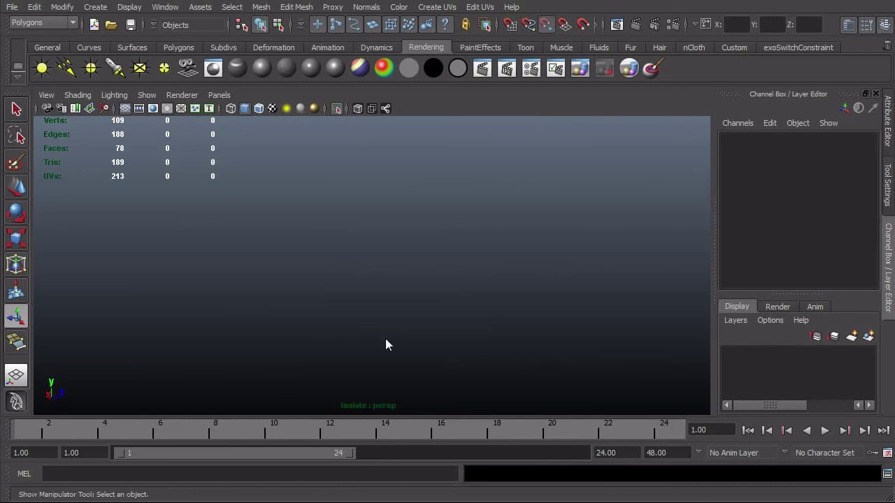
{"action": "key", "text": "ctrl+1"}
{"action": "left_click_drag", "start_coordinate": [409, 201], "coordinate": [475, 274]}
{"action": "right_click_drag", "start_coordinate": [404, 206], "coordinate": [493, 435]}
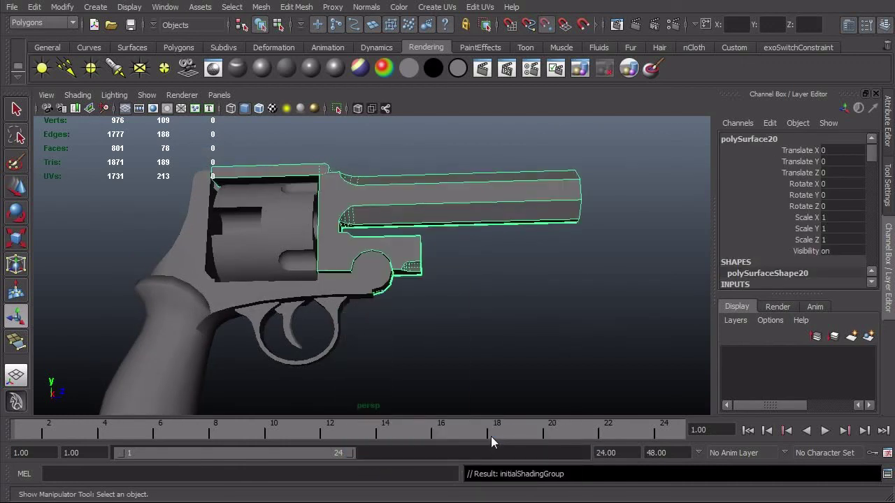
{"action": "left_click_drag", "start_coordinate": [419, 364], "coordinate": [434, 351], "text": "alt"}
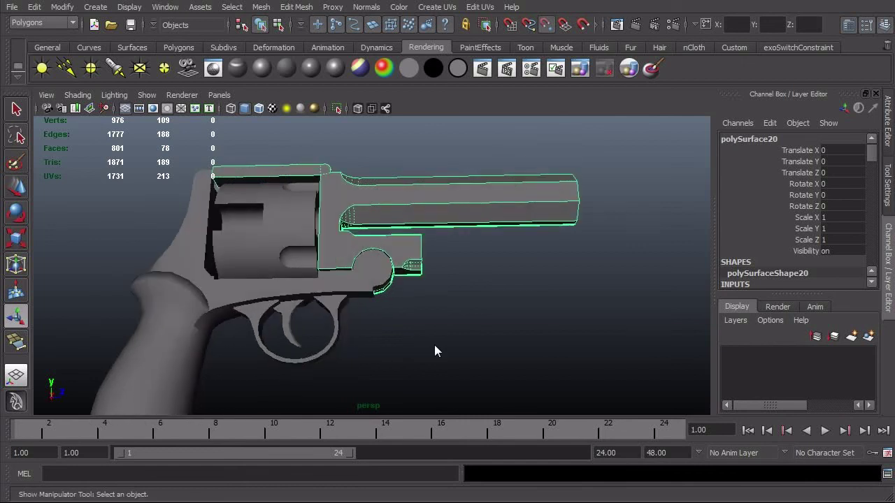
Step: Isolate the frame section and append a polygon to fill the triangular gap on the muzzle-side of the cylinder's end face
{"action": "key", "text": "ctrl+1"}
{"action": "key", "text": "f"}
{"action": "right_click_drag", "start_coordinate": [250, 350], "coordinate": [285, 328], "text": "alt"}
{"action": "middle_click_drag", "start_coordinate": [301, 314], "coordinate": [358, 238], "text": "alt"}
{"action": "right_click_drag", "start_coordinate": [250, 295], "coordinate": [593, 300], "text": "alt"}
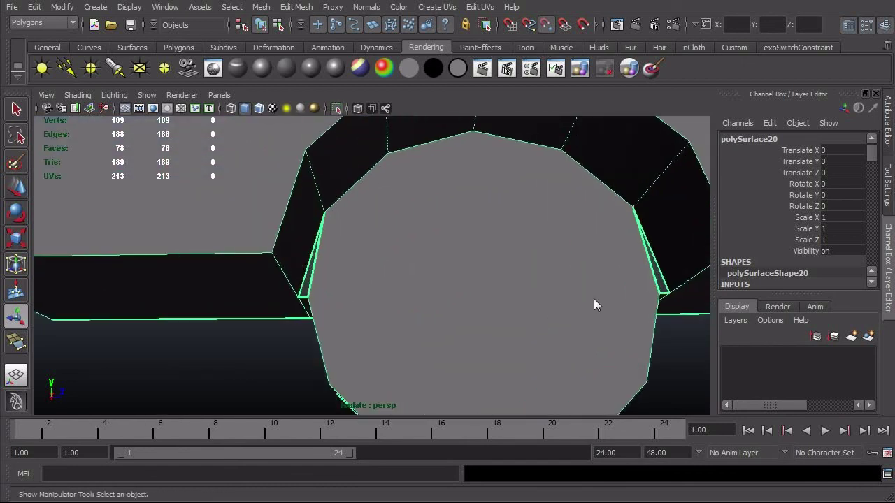
{"action": "middle_click_drag", "start_coordinate": [594, 305], "coordinate": [460, 306], "text": "alt"}
{"action": "scroll", "coordinate": [500, 305], "scroll_direction": "up", "scroll_amount": 2}
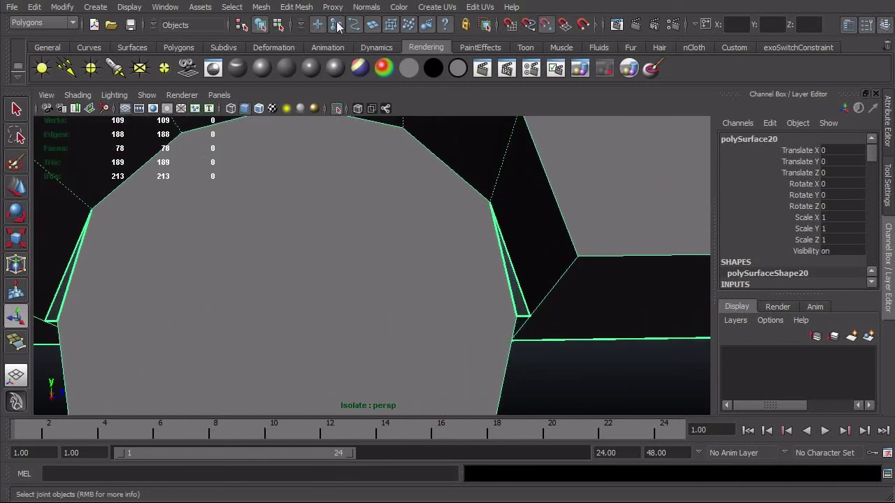
{"action": "right_click_drag", "start_coordinate": [532, 260], "coordinate": [564, 260], "text": "shift"}
{"action": "left_click", "coordinate": [516, 306]}
{"action": "left_click", "coordinate": [529, 303]}
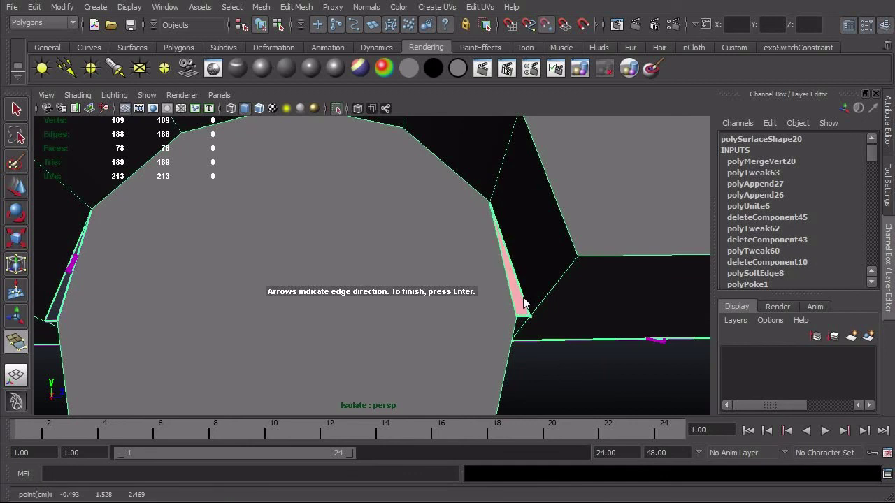
{"action": "key", "text": "Return"}
Step: Append a polygon to fill the remaining triangular gap on the grip-side of the cylinder's end face
{"action": "middle_click_drag", "start_coordinate": [192, 289], "coordinate": [270, 291], "text": "alt"}
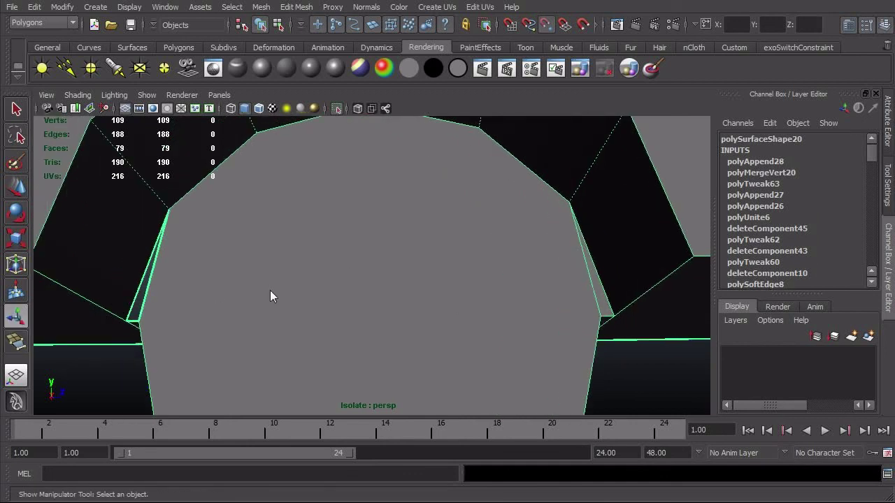
{"action": "key", "text": "g"}
{"action": "left_click", "coordinate": [140, 294]}
{"action": "left_click", "coordinate": [148, 290]}
{"action": "key", "text": "Return"}
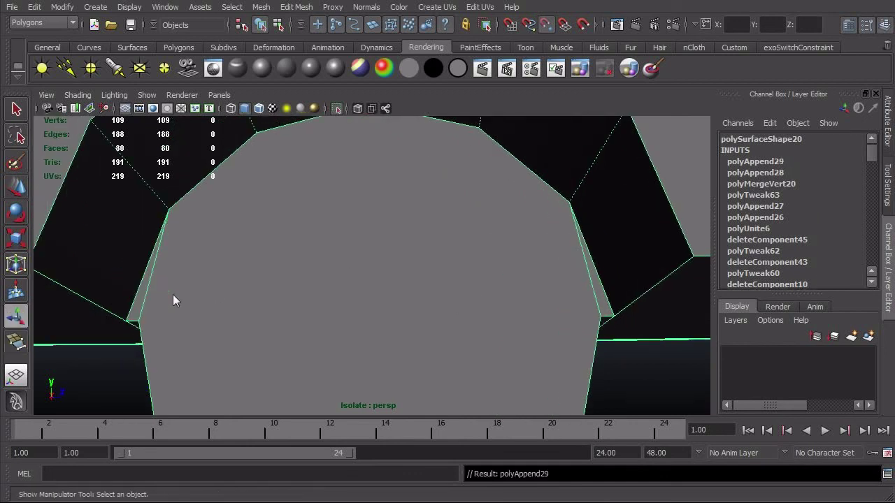
Step: Delete the two edges separating the filled triangles from the cylinder's end face and return to object mode
{"action": "left_click", "coordinate": [154, 270]}
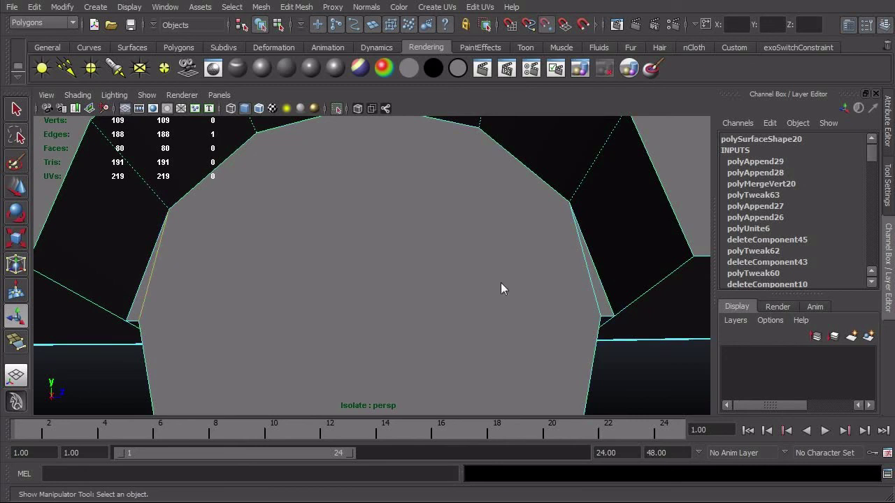
{"action": "left_click", "coordinate": [590, 285], "text": "shift"}
{"action": "right_click_drag", "start_coordinate": [590, 286], "coordinate": [451, 312], "text": "shift"}
{"action": "left_click_drag", "start_coordinate": [451, 311], "coordinate": [473, 291], "text": "alt"}
{"action": "right_click_drag", "start_coordinate": [474, 292], "coordinate": [403, 289], "text": "alt"}
{"action": "left_click_drag", "start_coordinate": [404, 289], "coordinate": [403, 310], "text": "alt"}
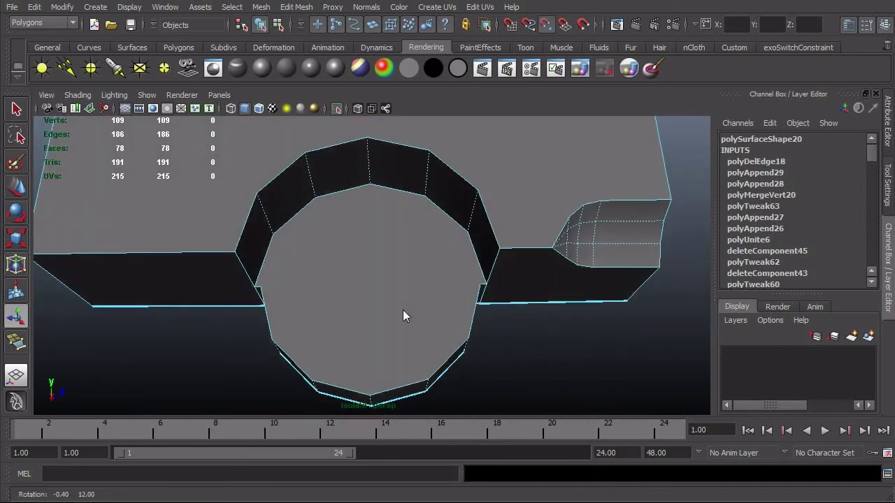
{"action": "key", "text": "F8"}
{"action": "left_click", "coordinate": [544, 355]}
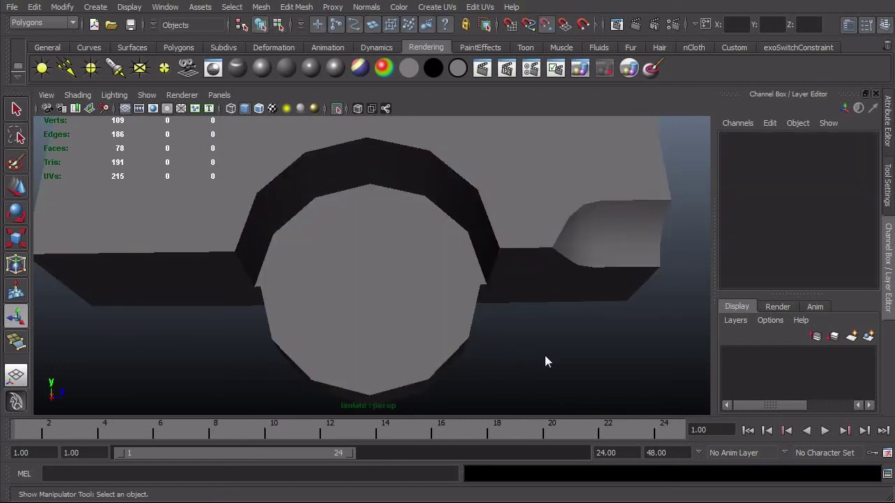
Step: Bring the whole revolver back into view and select the joined frame section
{"action": "left_click_drag", "start_coordinate": [544, 355], "coordinate": [431, 319], "text": "alt"}
{"action": "key", "text": "ctrl+1"}
{"action": "left_click", "coordinate": [482, 279]}
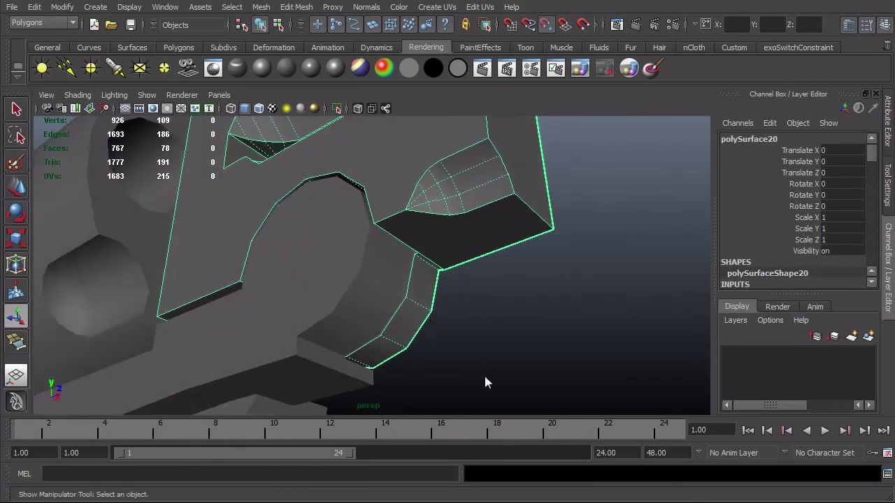
Step: Check the round joint below the front frame on the revolver reference photo and return to the model
{"action": "key", "text": "alt+Tab"}
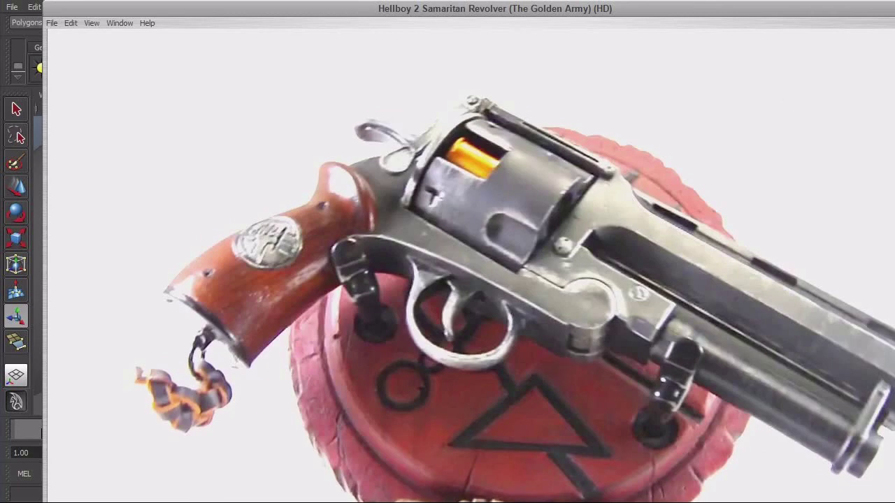
{"action": "key", "text": "alt+Tab"}
{"action": "left_click_drag", "start_coordinate": [489, 254], "coordinate": [419, 290], "text": "alt"}
Step: Extrude the four lower rim faces of the round cylinder inward to give the rim thickness
{"action": "right_click", "coordinate": [417, 285]}
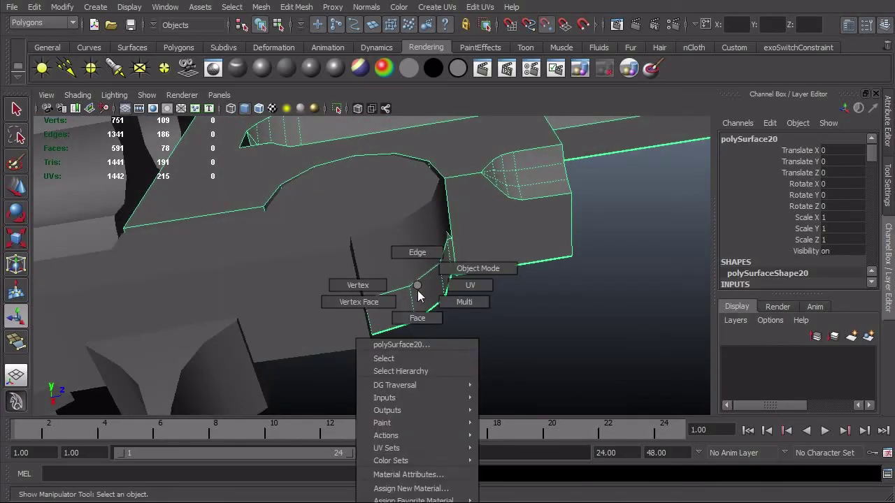
{"action": "right_click_drag", "start_coordinate": [417, 290], "coordinate": [418, 318]}
{"action": "left_click", "coordinate": [395, 318]}
{"action": "mouse_move", "coordinate": [363, 323]}
{"action": "left_mouse_down", "text": "alt"}
{"action": "mouse_move", "coordinate": [341, 395]}
{"action": "mouse_move", "coordinate": [317, 419]}
{"action": "mouse_move", "coordinate": [290, 414]}
{"action": "left_mouse_up", "text": "alt"}
{"action": "key", "text": "4"}
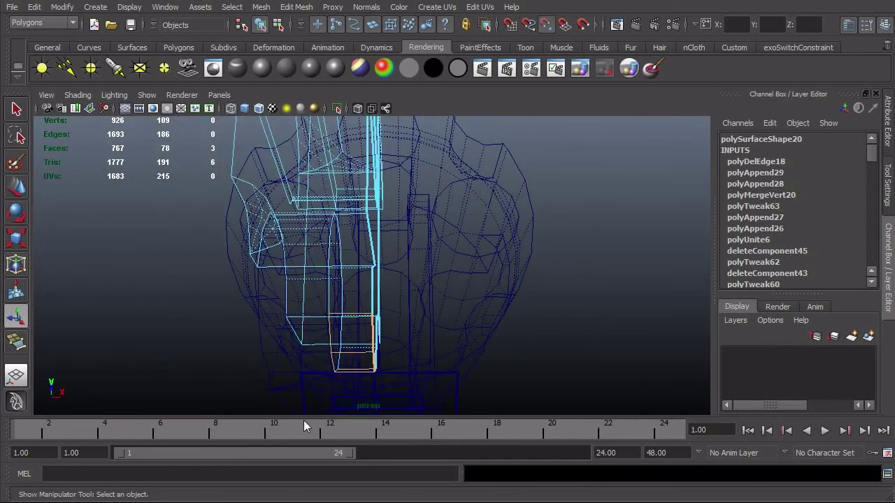
{"action": "mouse_move", "coordinate": [399, 383]}
{"action": "left_mouse_down", "text": "alt"}
{"action": "mouse_move", "coordinate": [535, 353]}
{"action": "mouse_move", "coordinate": [564, 321]}
{"action": "mouse_move", "coordinate": [475, 344]}
{"action": "mouse_move", "coordinate": [457, 362]}
{"action": "mouse_move", "coordinate": [516, 371]}
{"action": "mouse_move", "coordinate": [468, 390]}
{"action": "mouse_move", "coordinate": [505, 404]}
{"action": "mouse_move", "coordinate": [371, 403]}
{"action": "mouse_move", "coordinate": [384, 389]}
{"action": "left_mouse_up", "text": "alt"}
{"action": "left_click", "coordinate": [331, 357]}
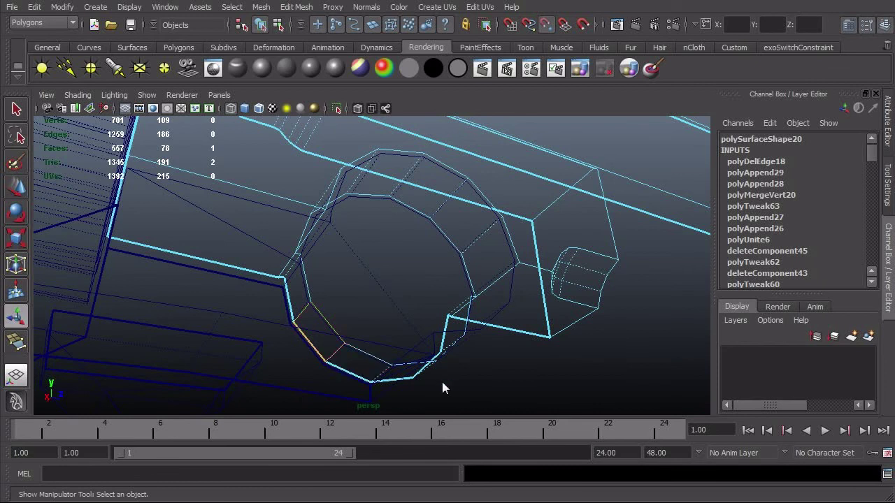
{"action": "left_click_drag", "start_coordinate": [441, 382], "coordinate": [386, 399], "text": "alt"}
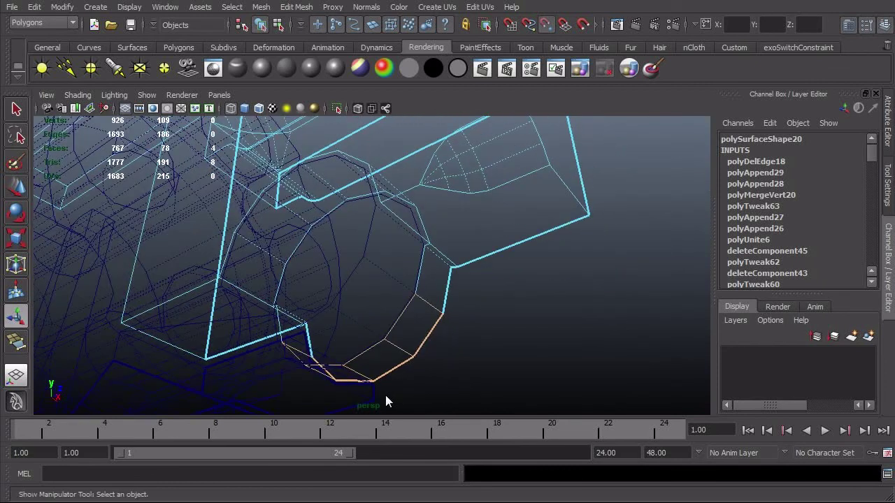
{"action": "left_click", "coordinate": [286, 8]}
{"action": "left_click", "coordinate": [307, 42]}
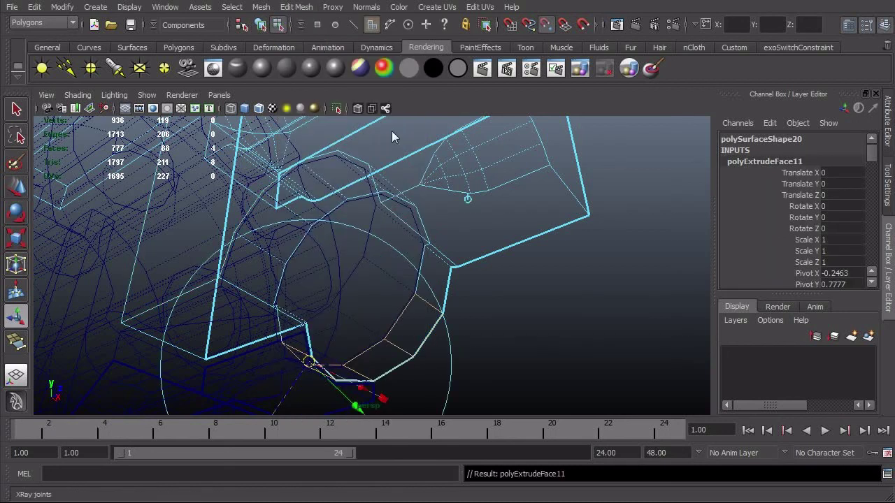
{"action": "left_click_drag", "start_coordinate": [348, 332], "coordinate": [390, 306], "text": "alt"}
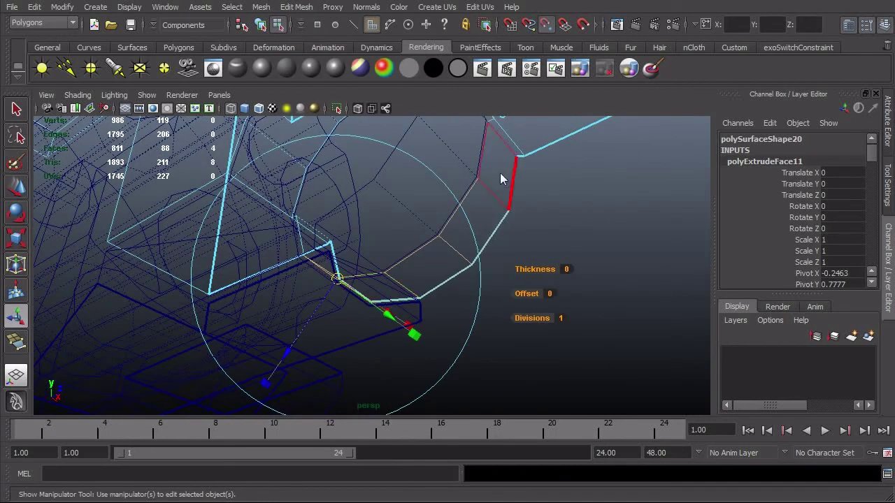
{"action": "left_click_drag", "start_coordinate": [500, 179], "coordinate": [517, 213], "text": "alt"}
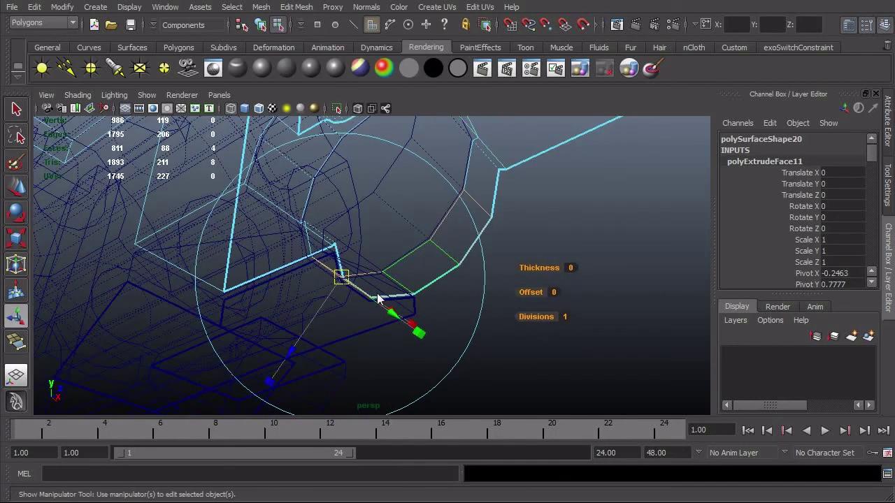
{"action": "mouse_move", "coordinate": [291, 353]}
{"action": "left_mouse_down"}
{"action": "mouse_move", "coordinate": [476, 347]}
{"action": "mouse_move", "coordinate": [337, 366]}
{"action": "mouse_move", "coordinate": [529, 364]}
{"action": "mouse_move", "coordinate": [327, 357]}
{"action": "left_mouse_up"}
{"action": "key", "text": "5"}
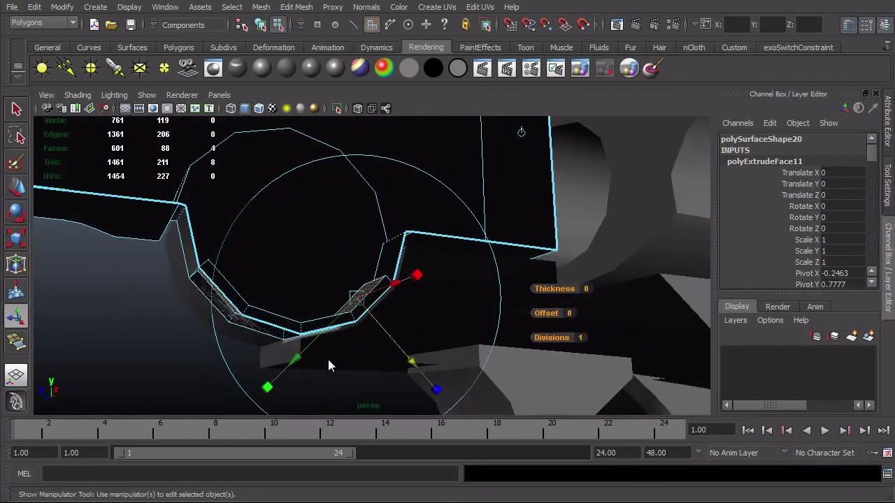
Step: Delete the four narrow faces left by the extrusion along the open centre side of the rim and return to object mode
{"action": "key", "text": "q"}
{"action": "left_click", "coordinate": [236, 300]}
{"action": "left_click", "coordinate": [265, 320]}
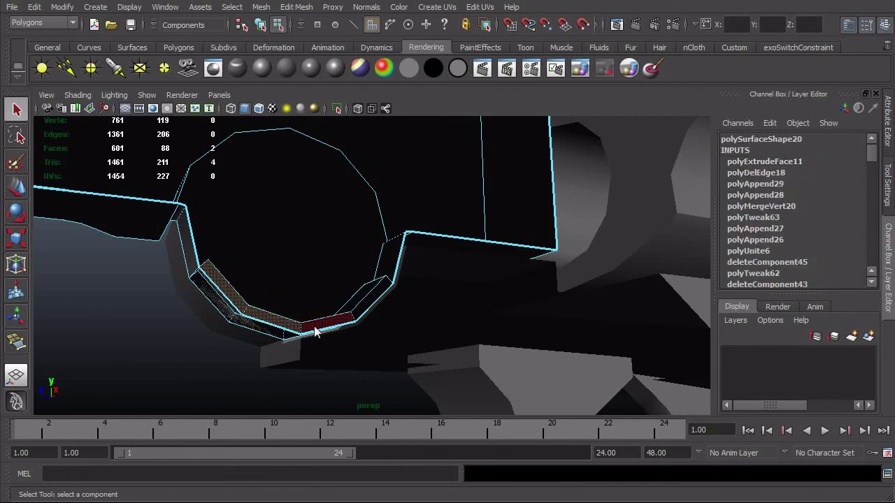
{"action": "key", "text": "Delete"}
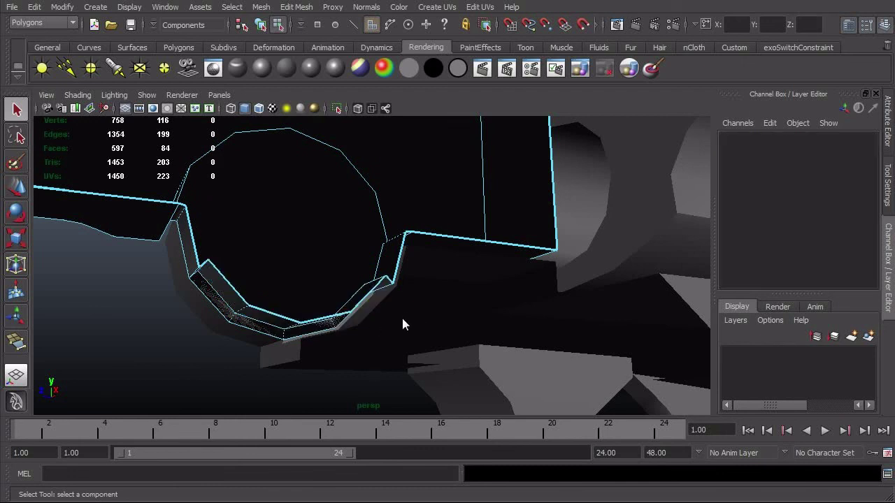
{"action": "left_click_drag", "start_coordinate": [401, 315], "coordinate": [459, 290], "text": "alt"}
{"action": "key", "text": "F8"}
{"action": "key", "text": "F8"}
{"action": "key", "text": "F8"}
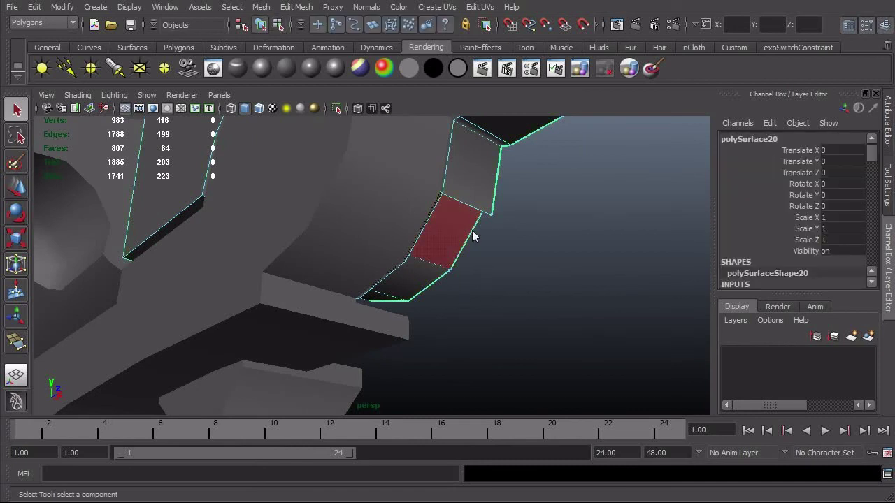
Step: Isolate the frame section and delete the cylinder's end face along with the narrow strip faces along its lower rim
{"action": "key", "text": "ctrl+1"}
{"action": "mouse_move", "coordinate": [474, 236]}
{"action": "left_mouse_down", "text": "alt"}
{"action": "mouse_move", "coordinate": [510, 255]}
{"action": "mouse_move", "coordinate": [482, 241]}
{"action": "left_mouse_up", "text": "alt"}
{"action": "right_click_drag", "start_coordinate": [461, 232], "coordinate": [461, 249]}
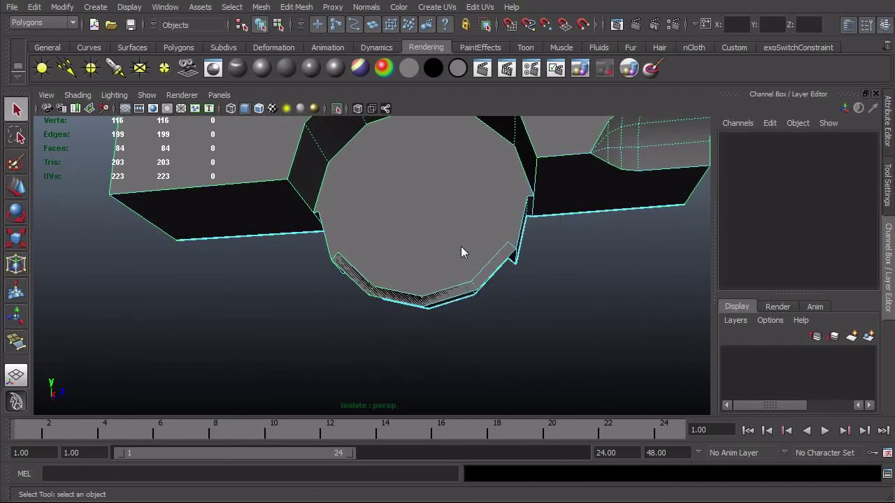
{"action": "left_click_drag", "start_coordinate": [461, 250], "coordinate": [405, 262], "text": "alt"}
{"action": "left_click", "coordinate": [391, 260]}
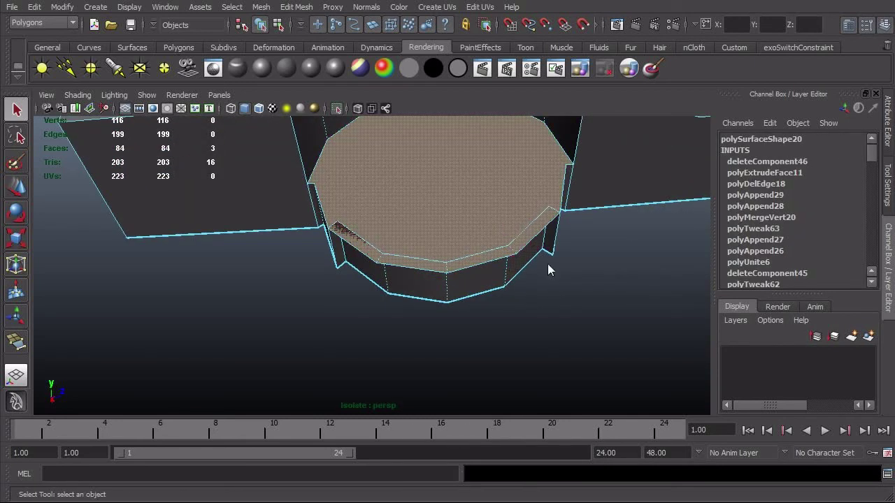
{"action": "key", "text": "Delete"}
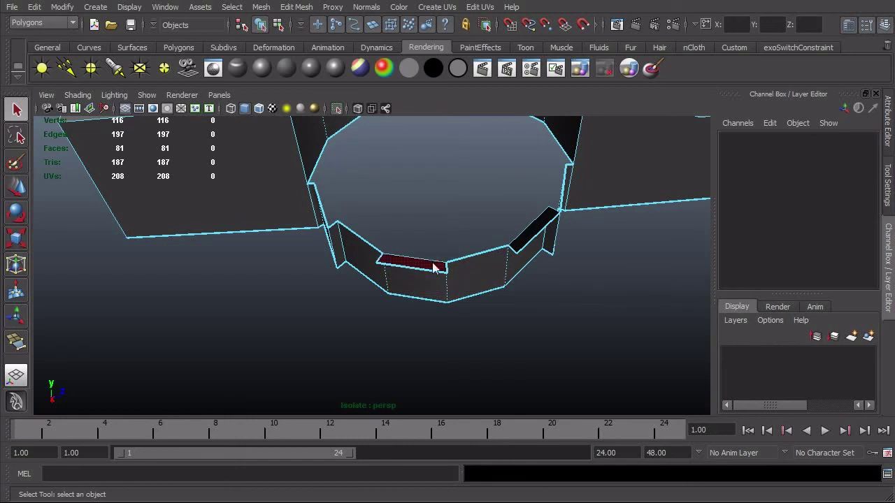
{"action": "left_click", "coordinate": [411, 263]}
{"action": "key", "text": "Delete"}
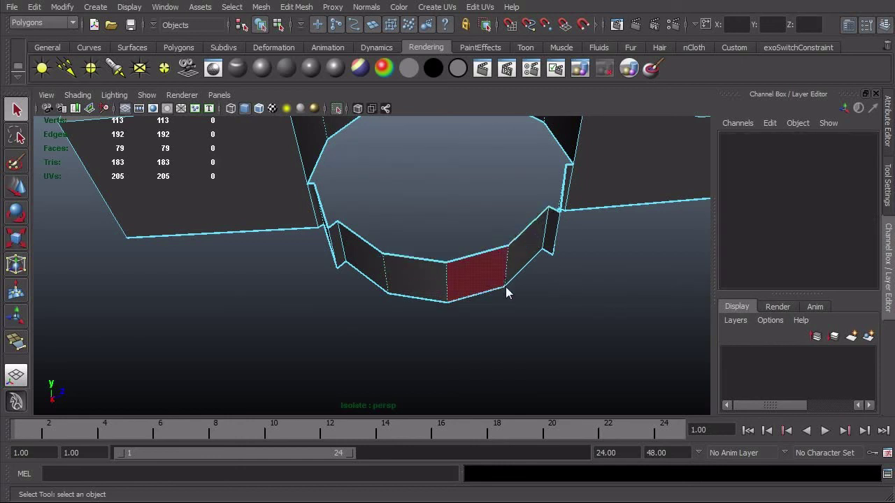
Step: Fill the open border loop at the cylinder's end with a single new face and return to object mode
{"action": "left_click_drag", "start_coordinate": [505, 287], "coordinate": [436, 306], "text": "alt"}
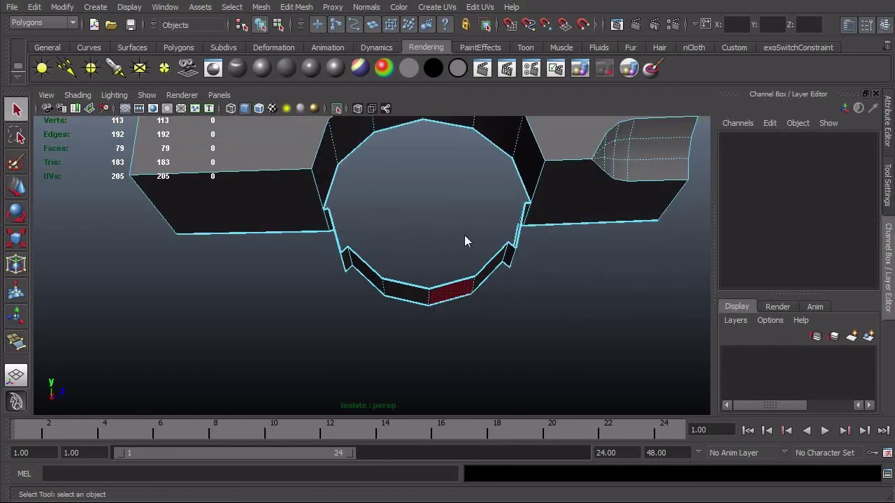
{"action": "double_click", "coordinate": [459, 286]}
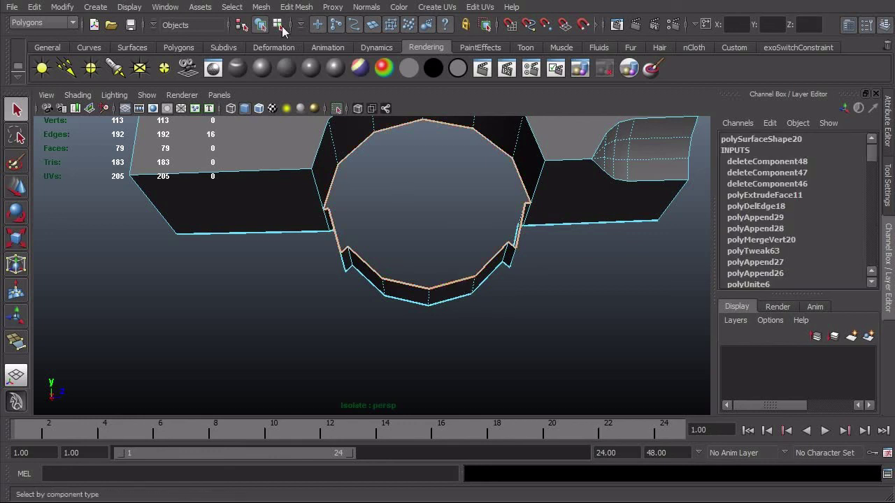
{"action": "left_click", "coordinate": [261, 7]}
{"action": "left_click", "coordinate": [289, 235]}
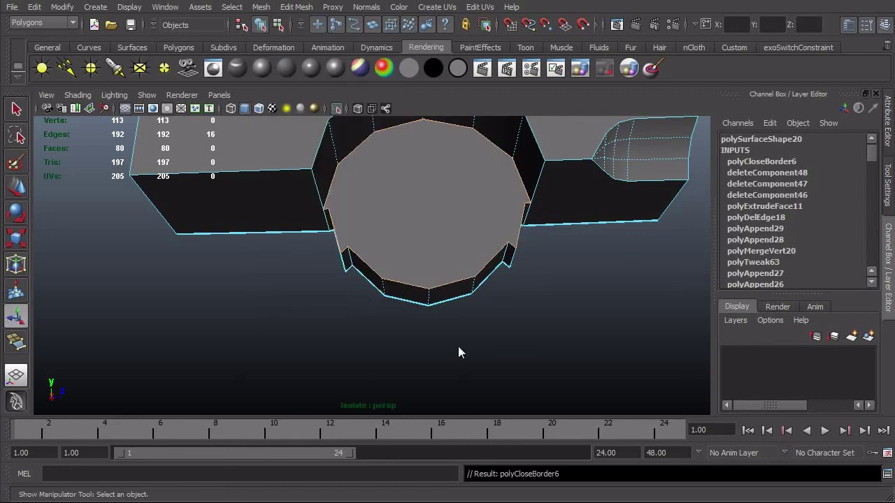
{"action": "key", "text": "F8"}
{"action": "left_click", "coordinate": [530, 334]}
Step: Inspect the notches beside the closed end face and bring the whole revolver back into view
{"action": "left_click_drag", "start_coordinate": [530, 333], "coordinate": [508, 313], "text": "alt"}
{"action": "left_click", "coordinate": [492, 283]}
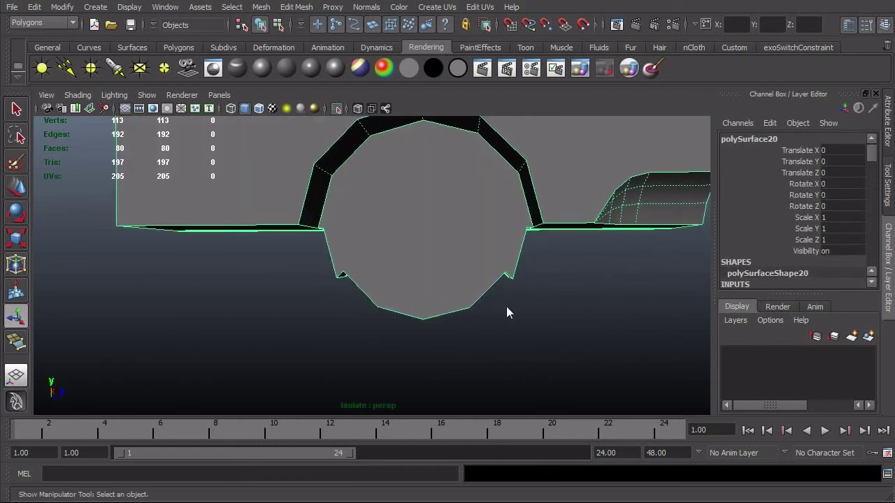
{"action": "left_click_drag", "start_coordinate": [338, 306], "coordinate": [354, 323], "text": "alt"}
{"action": "left_click", "coordinate": [551, 351]}
{"action": "key", "text": "ctrl+1"}
Step: Examine the depth of the cylinder's new end face against the surrounding parts in the side, front and perspective views
{"action": "left_click", "coordinate": [448, 274]}
{"action": "right_click", "coordinate": [415, 367]}
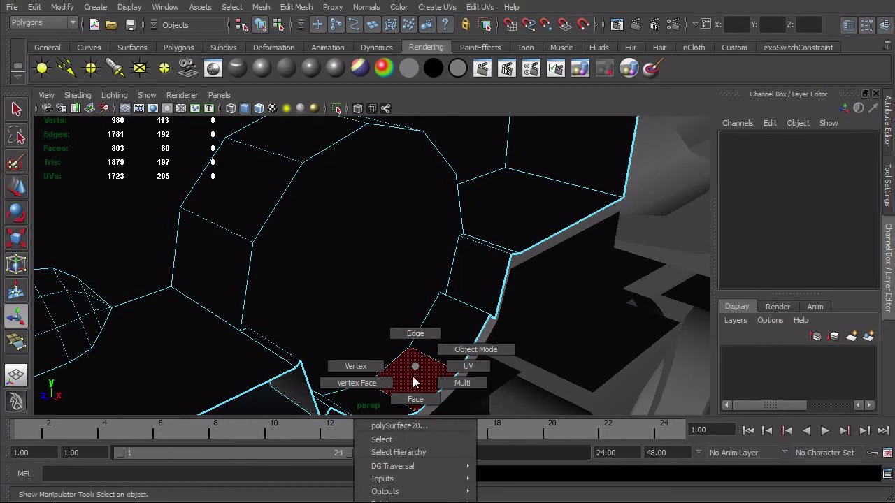
{"action": "right_click_drag", "start_coordinate": [413, 378], "coordinate": [414, 399]}
{"action": "left_click", "coordinate": [335, 284]}
{"action": "key", "text": "space"}
{"action": "left_click_drag", "start_coordinate": [373, 311], "coordinate": [413, 310]}
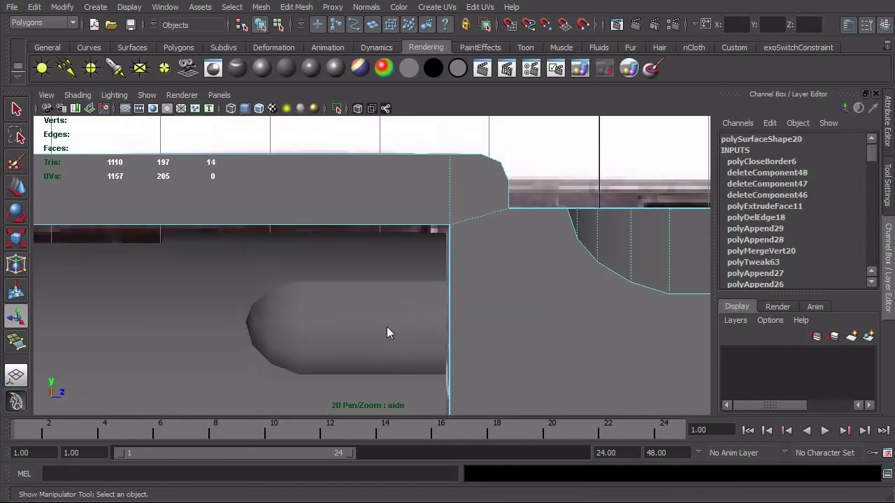
{"action": "key", "text": "space"}
{"action": "key", "text": "4"}
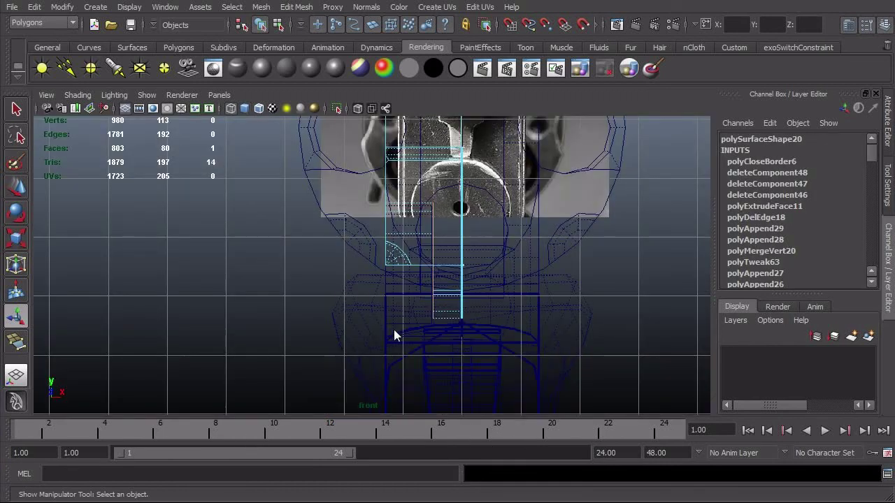
{"action": "key", "text": "space"}
{"action": "left_click_drag", "start_coordinate": [394, 330], "coordinate": [393, 298]}
{"action": "left_click_drag", "start_coordinate": [349, 316], "coordinate": [389, 304], "text": "alt"}
{"action": "key", "text": "F11"}
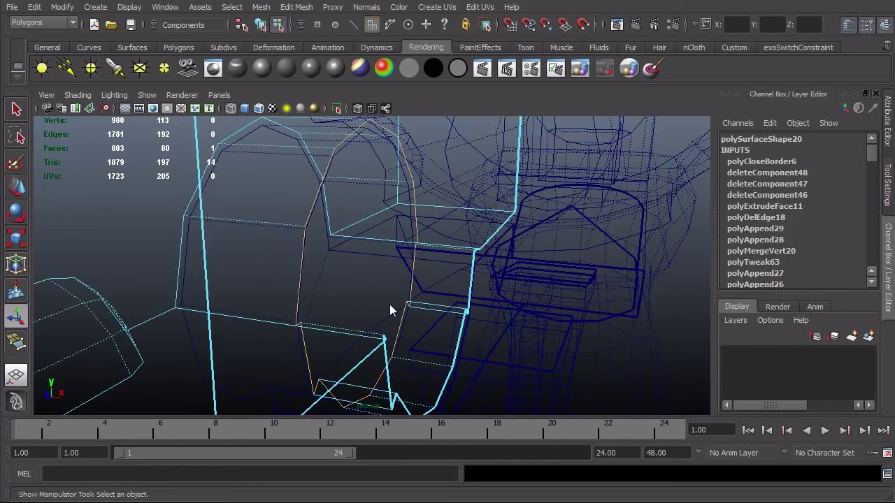
{"action": "key", "text": "F8"}
{"action": "key", "text": "5"}
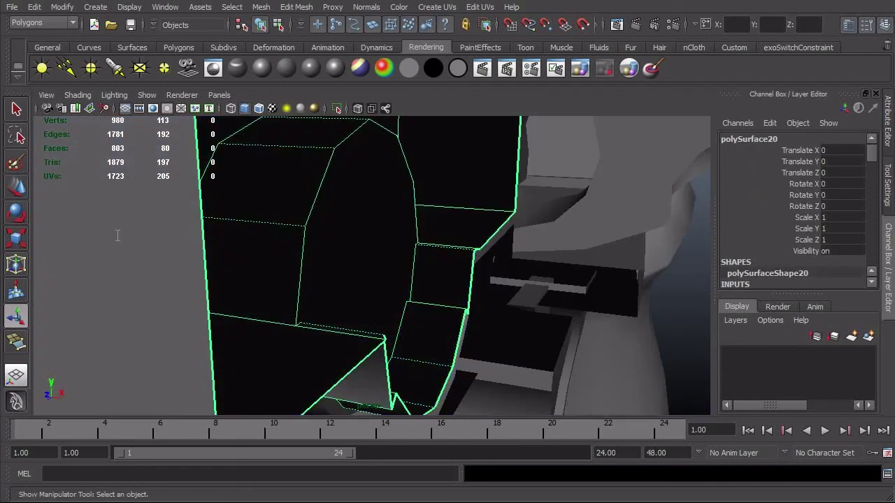
Step: Delete the four edges fanning out to one corner at the cylinder-side end of the barrel's lower groove
{"action": "right_click_drag", "start_coordinate": [243, 281], "coordinate": [94, 306], "text": "alt"}
{"action": "left_click_drag", "start_coordinate": [94, 305], "coordinate": [524, 305], "text": "alt"}
{"action": "left_click", "coordinate": [523, 305]}
{"action": "right_click_drag", "start_coordinate": [524, 306], "coordinate": [353, 330], "text": "alt"}
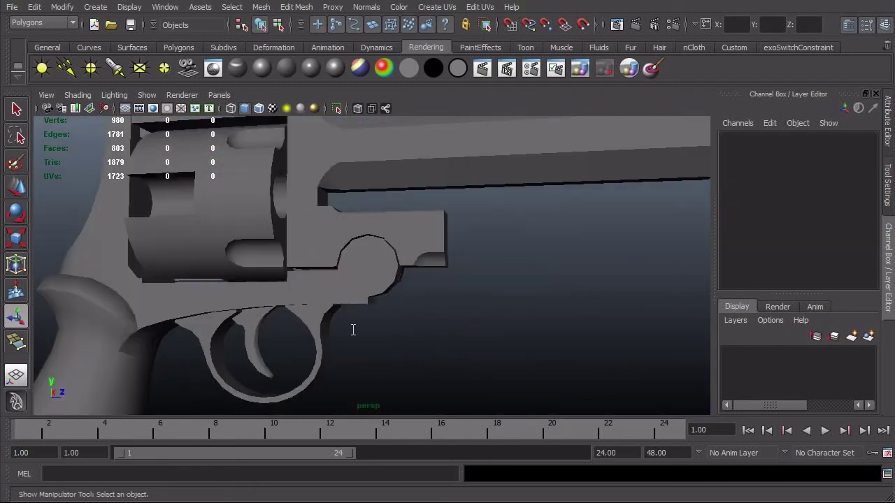
{"action": "left_click_drag", "start_coordinate": [353, 330], "coordinate": [371, 313], "text": "alt"}
{"action": "right_click_drag", "start_coordinate": [372, 313], "coordinate": [433, 312], "text": "alt"}
{"action": "left_click_drag", "start_coordinate": [433, 312], "coordinate": [412, 296], "text": "alt"}
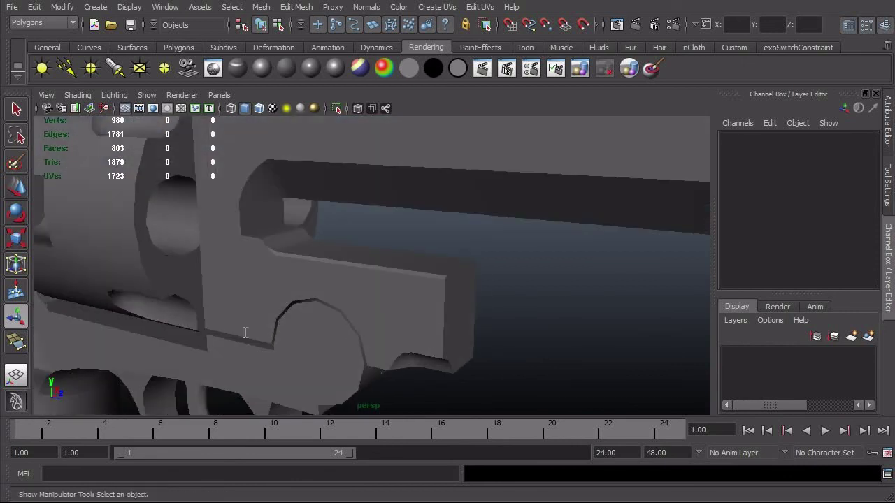
{"action": "left_click_drag", "start_coordinate": [246, 333], "coordinate": [342, 307], "text": "alt"}
{"action": "left_click", "coordinate": [257, 353]}
{"action": "right_click_drag", "start_coordinate": [342, 308], "coordinate": [340, 264]}
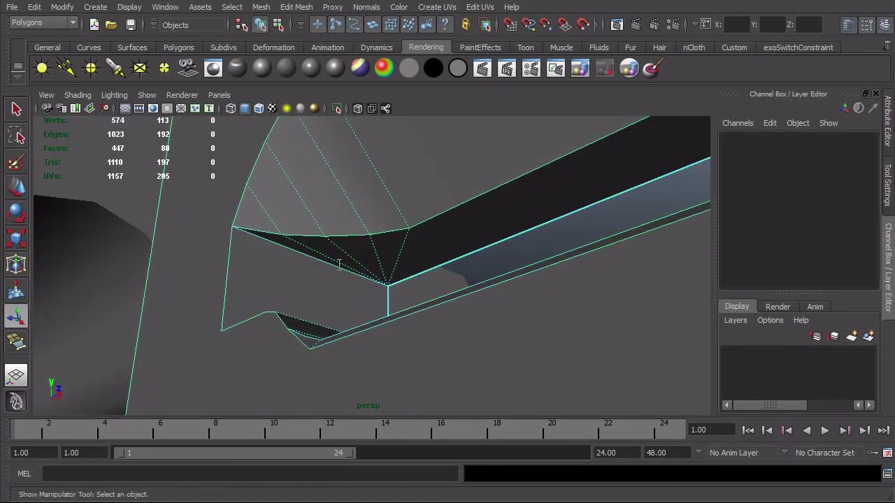
{"action": "left_click", "coordinate": [351, 258]}
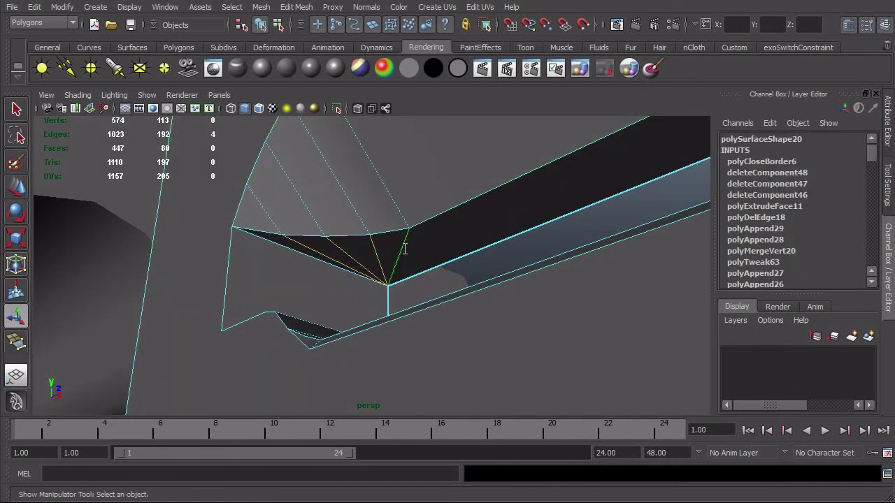
{"action": "right_click_drag", "start_coordinate": [404, 248], "coordinate": [383, 258], "text": "shift"}
Step: Delete the edges fanning out to one point on the frame's top surface above the barrel's upper groove
{"action": "mouse_move", "coordinate": [399, 258]}
{"action": "left_mouse_down", "text": "alt"}
{"action": "mouse_move", "coordinate": [353, 253]}
{"action": "mouse_move", "coordinate": [370, 241]}
{"action": "mouse_move", "coordinate": [398, 244]}
{"action": "left_mouse_up", "text": "alt"}
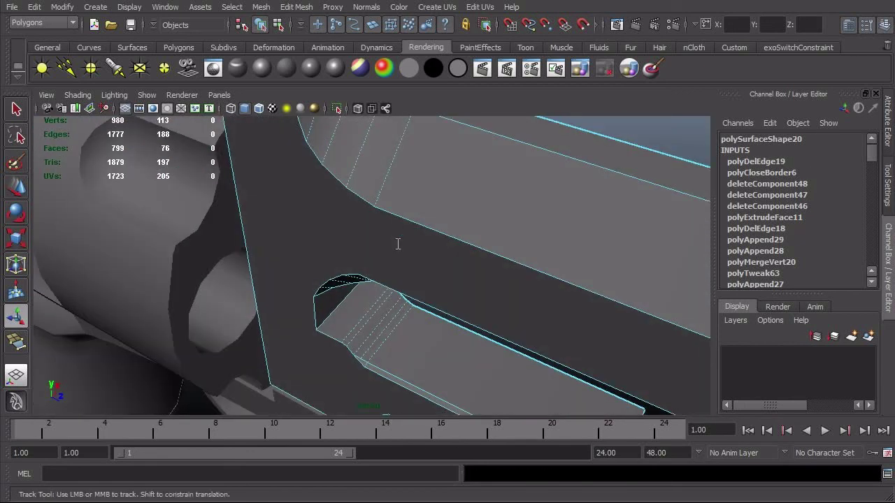
{"action": "middle_click_drag", "start_coordinate": [398, 244], "coordinate": [398, 319], "text": "alt"}
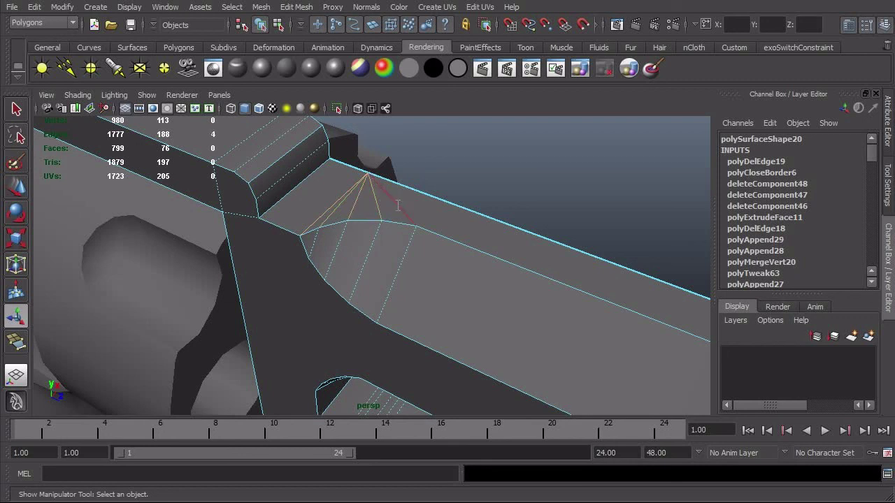
{"action": "right_click_drag", "start_coordinate": [397, 205], "coordinate": [339, 222], "text": "shift"}
Step: Create a polygon cylinder for the pin with radius 1, height 2 and 12 axis divisions along the X axis
{"action": "left_click_drag", "start_coordinate": [340, 222], "coordinate": [473, 273], "text": "alt"}
{"action": "key", "text": "space"}
{"action": "middle_click_drag", "start_coordinate": [509, 330], "coordinate": [461, 263], "text": "alt"}
{"action": "right_click_drag", "start_coordinate": [461, 264], "coordinate": [454, 304], "text": "alt"}
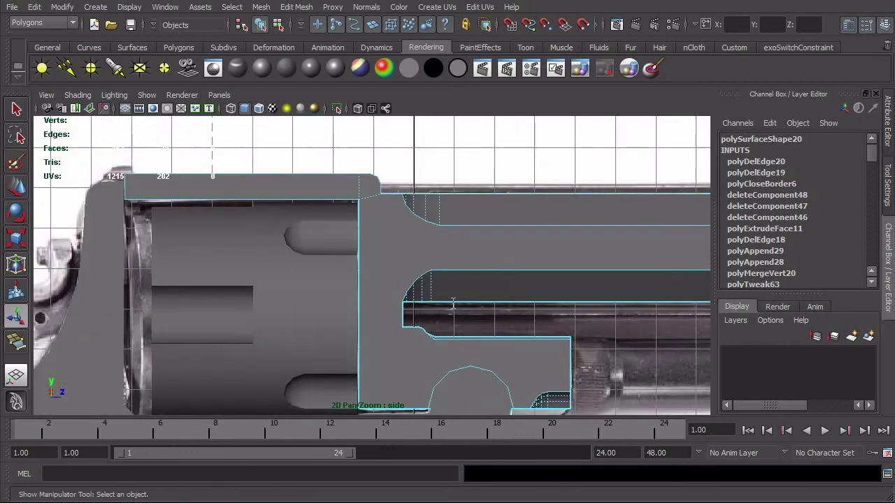
{"action": "middle_click_drag", "start_coordinate": [484, 298], "coordinate": [467, 264], "text": "alt"}
{"action": "scroll", "coordinate": [467, 264], "scroll_direction": "up", "scroll_amount": 2}
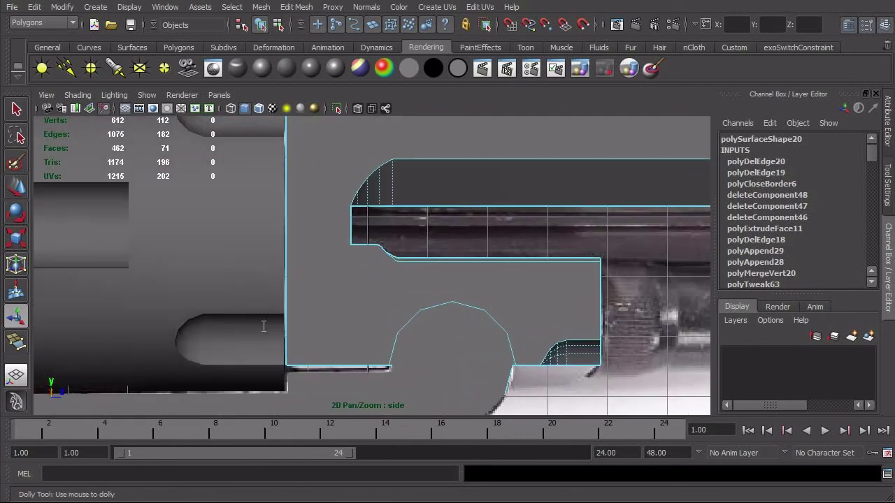
{"action": "scroll", "coordinate": [390, 322], "scroll_direction": "up", "scroll_amount": 2}
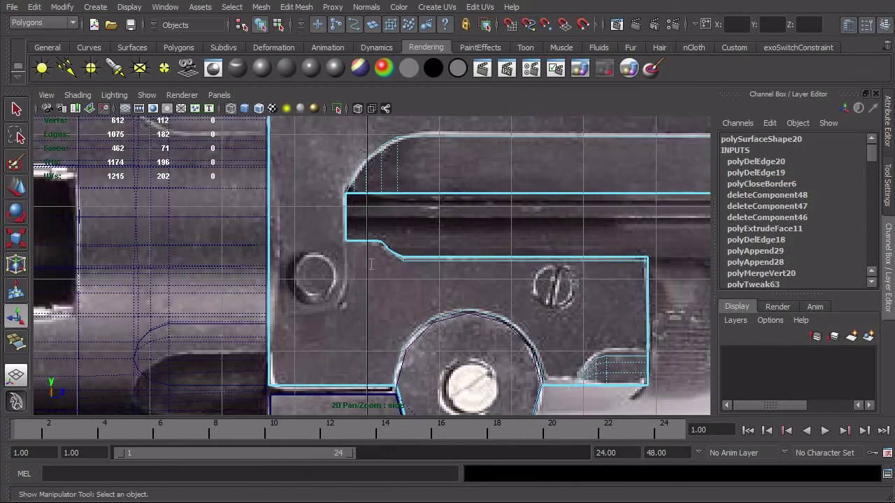
{"action": "left_click", "coordinate": [95, 7]}
{"action": "mouse_move", "coordinate": [140, 40]}
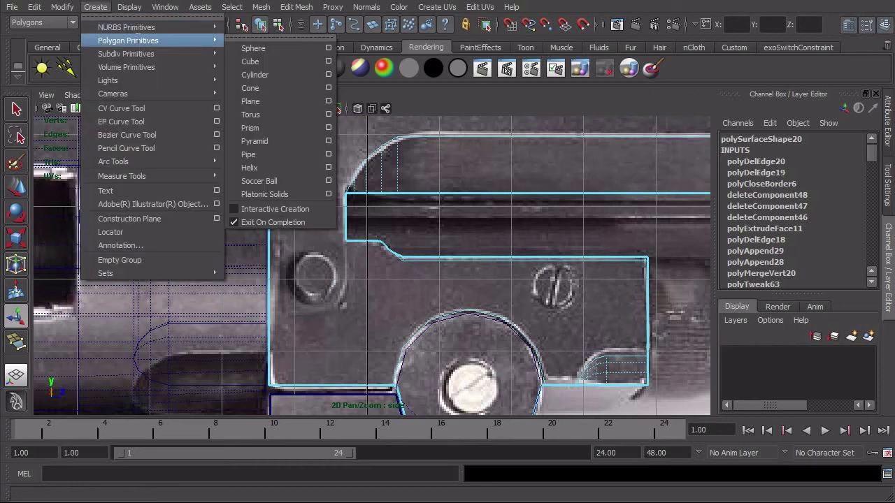
{"action": "left_click", "coordinate": [329, 74]}
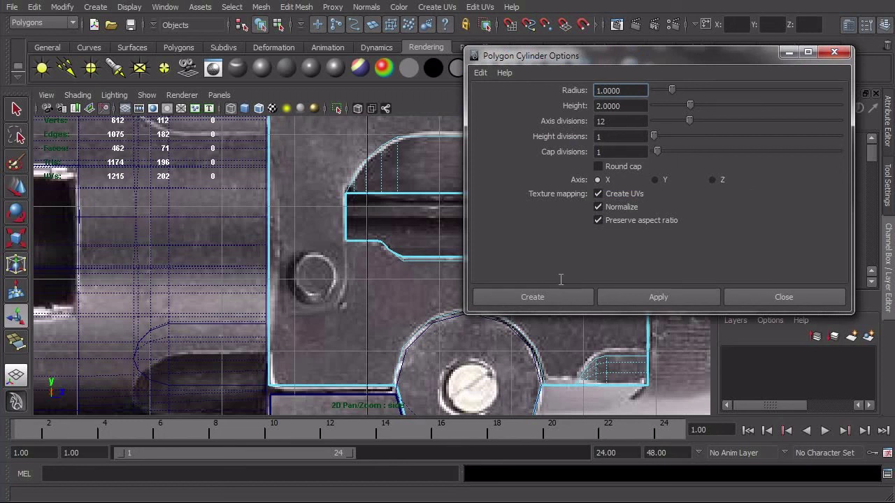
{"action": "left_click", "coordinate": [552, 297]}
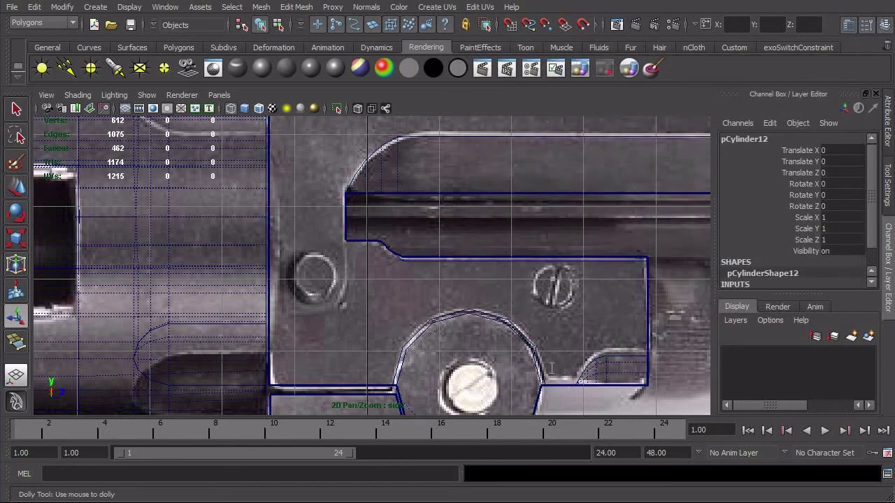
Step: Scale the new cylinder uniformly to about 0.33 and place it over the round pin beside the revolver's cylinder in the side reference
{"action": "scroll", "coordinate": [387, 341], "scroll_direction": "down", "scroll_amount": 5}
{"action": "key", "text": "w"}
{"action": "left_click_drag", "start_coordinate": [370, 332], "coordinate": [359, 259]}
{"action": "right_click_drag", "start_coordinate": [360, 259], "coordinate": [286, 342], "text": "alt"}
{"action": "scroll", "coordinate": [284, 340], "scroll_direction": "up", "scroll_amount": 2}
{"action": "key", "text": "r"}
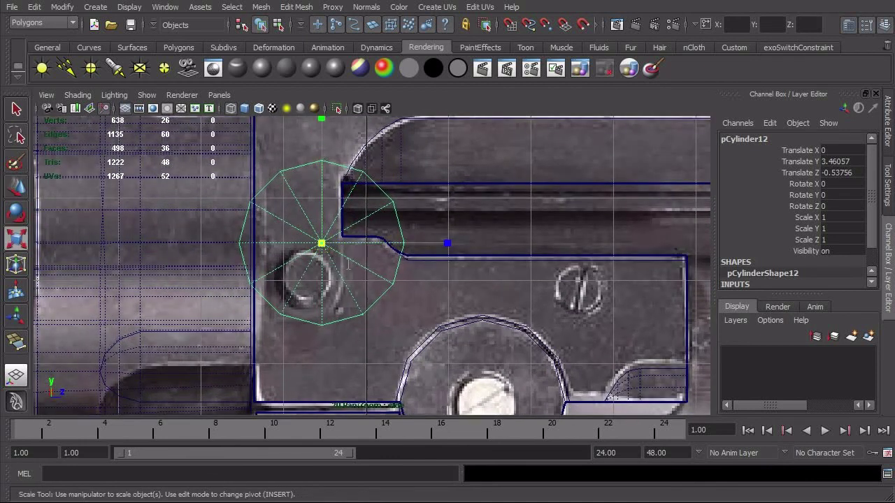
{"action": "left_click_drag", "start_coordinate": [322, 243], "coordinate": [234, 244]}
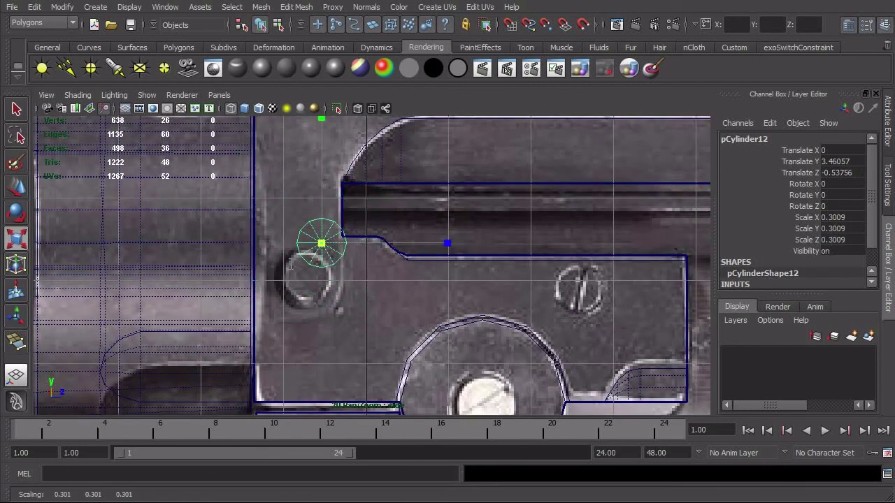
{"action": "key", "text": "w"}
{"action": "left_click_drag", "start_coordinate": [321, 244], "coordinate": [309, 277]}
{"action": "key", "text": "r"}
{"action": "key", "text": "w"}
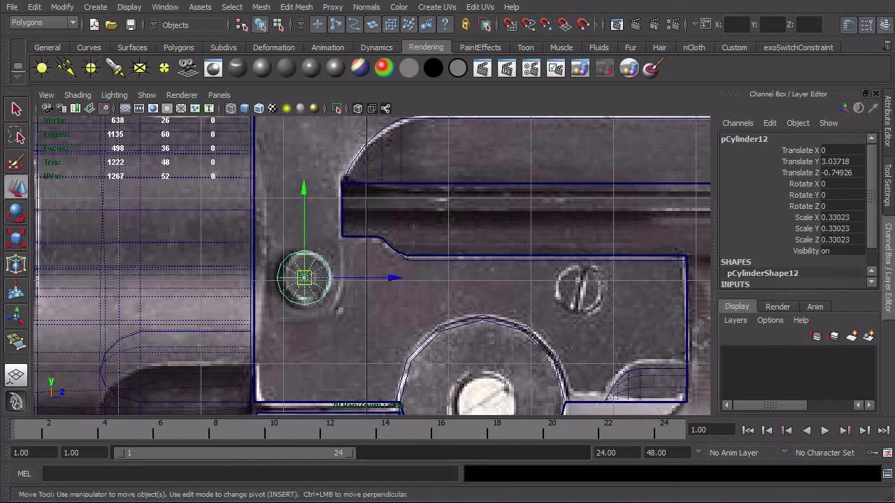
Step: Set the pin cylinder's cap subdivisions to 0
{"action": "scroll", "coordinate": [867, 252], "scroll_direction": "down", "scroll_amount": 1}
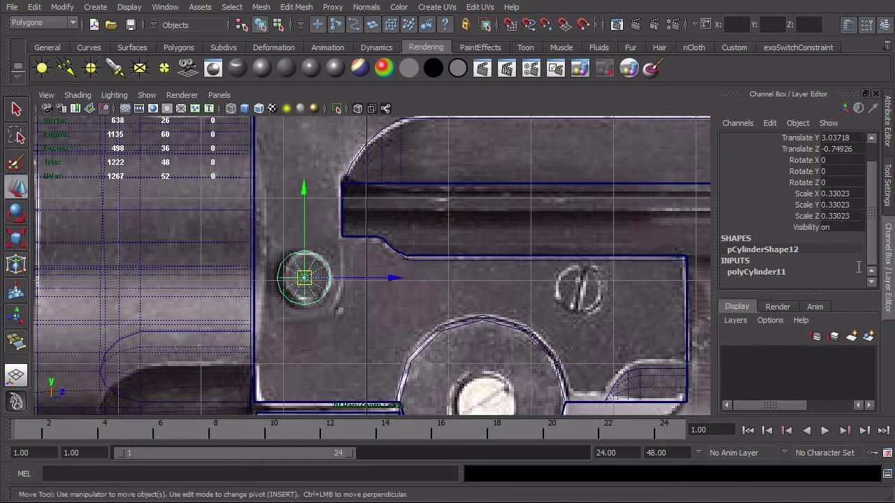
{"action": "scroll", "coordinate": [872, 213], "scroll_direction": "down", "scroll_amount": 3}
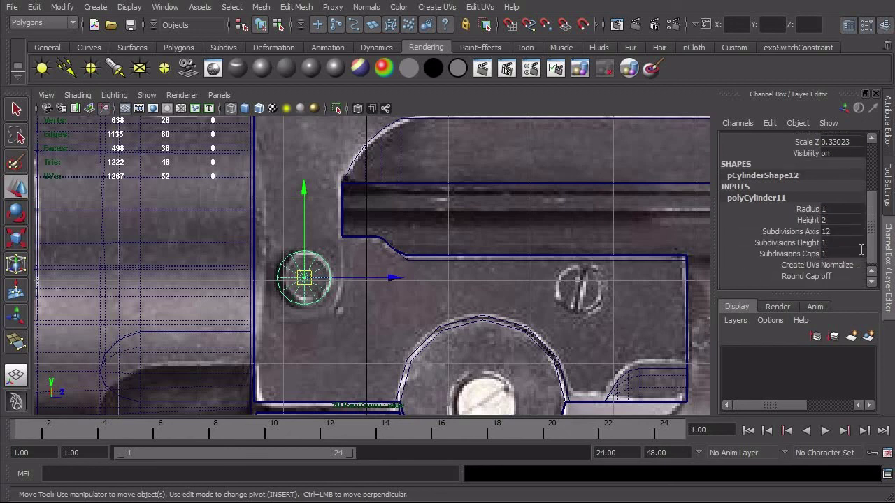
{"action": "left_click", "coordinate": [846, 250]}
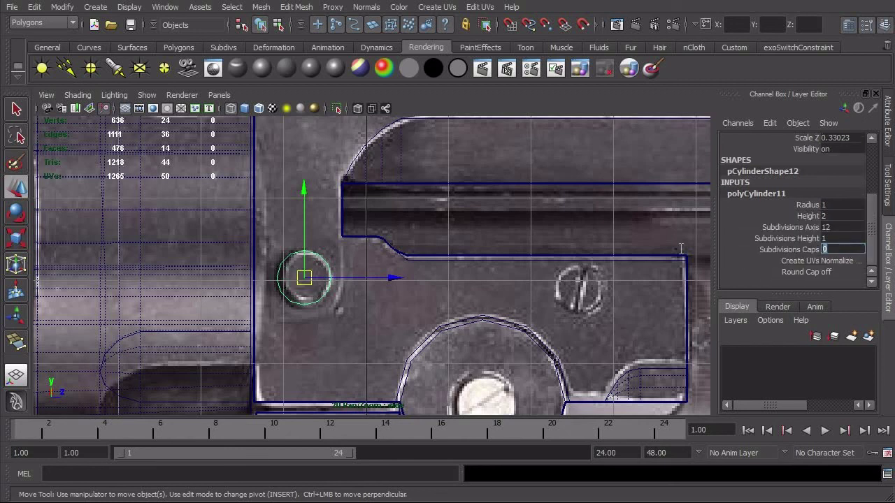
Step: Shift the pin cylinder along X to about -1.33 so it protrudes slightly from the frame's side face
{"action": "left_click_drag", "start_coordinate": [493, 258], "coordinate": [493, 226]}
{"action": "key", "text": "space"}
{"action": "key", "text": "space"}
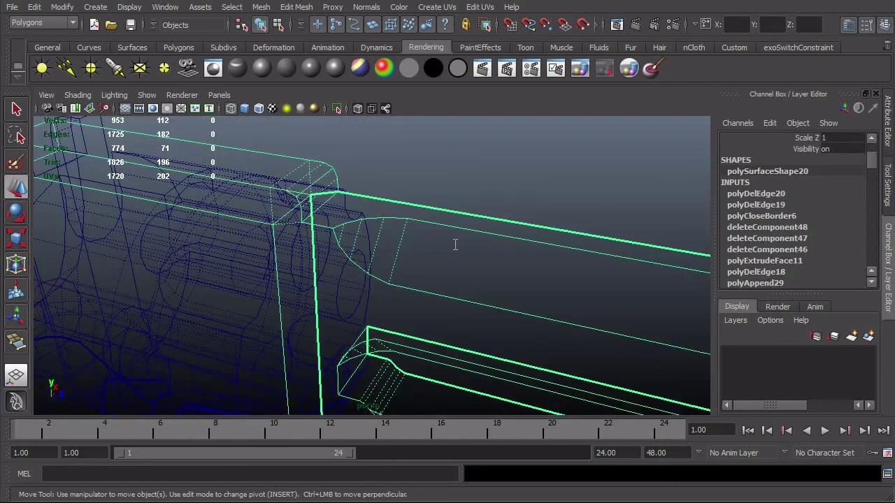
{"action": "left_click_drag", "start_coordinate": [411, 294], "coordinate": [410, 245], "text": "alt"}
{"action": "middle_click_drag", "start_coordinate": [413, 322], "coordinate": [422, 216], "text": "alt"}
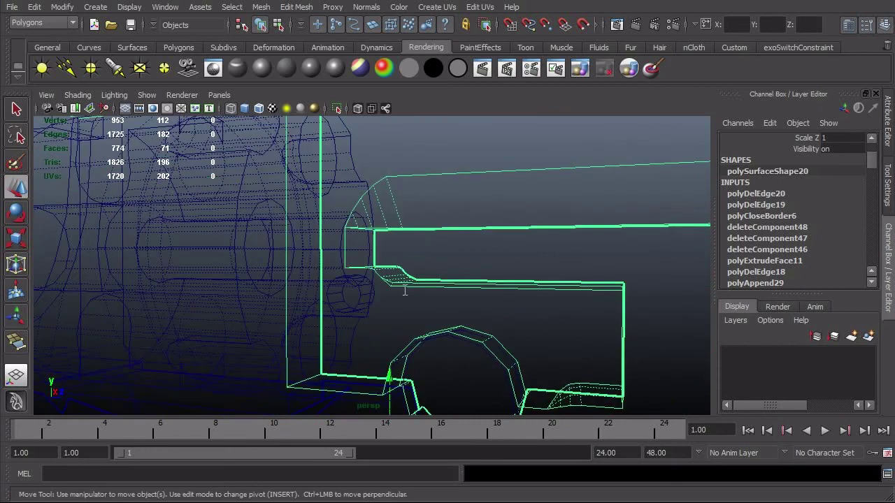
{"action": "left_click", "coordinate": [363, 296]}
{"action": "key", "text": "5"}
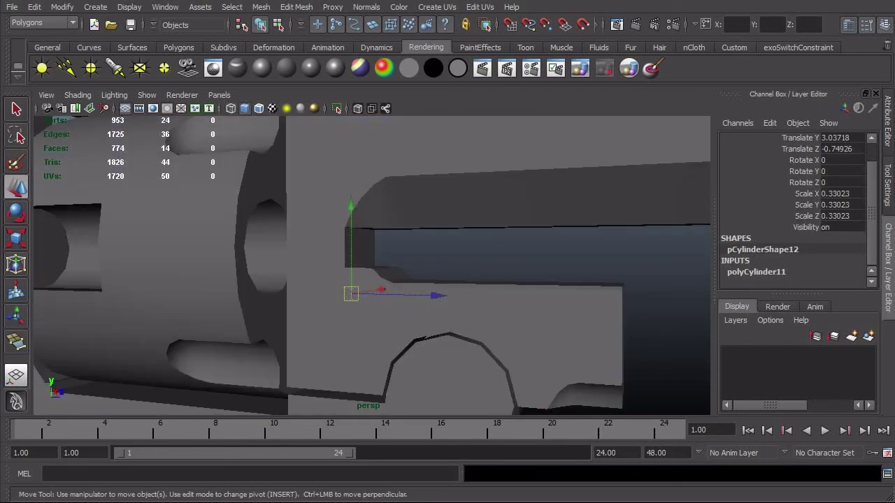
{"action": "left_click_drag", "start_coordinate": [427, 276], "coordinate": [435, 273], "text": "alt"}
{"action": "middle_click_drag", "start_coordinate": [387, 282], "coordinate": [353, 300]}
{"action": "left_click_drag", "start_coordinate": [353, 299], "coordinate": [317, 303], "text": "alt"}
{"action": "key", "text": "r"}
{"action": "key", "text": "w"}
{"action": "left_click_drag", "start_coordinate": [375, 300], "coordinate": [502, 265], "text": "alt"}
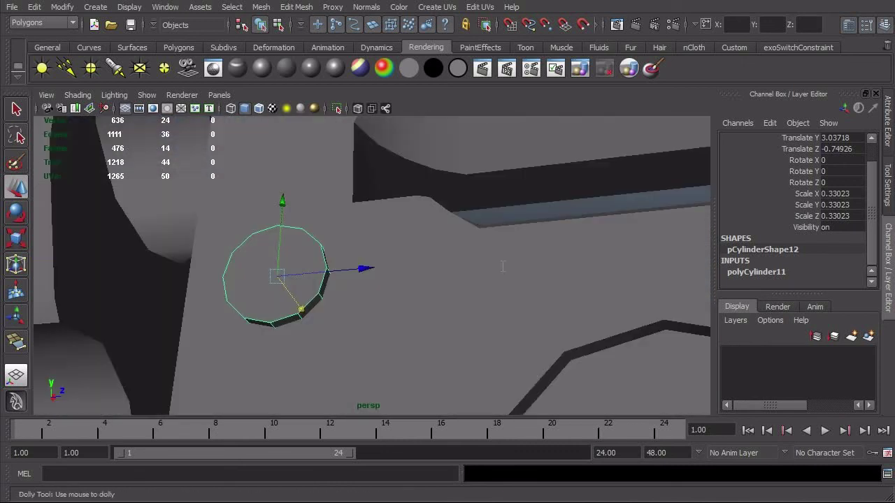
Step: Examine the pin on the frame against the whole revolver and from close up
{"action": "right_click_drag", "start_coordinate": [501, 266], "coordinate": [451, 284], "text": "alt"}
{"action": "left_click_drag", "start_coordinate": [452, 284], "coordinate": [485, 317], "text": "alt"}
{"action": "right_click_drag", "start_coordinate": [486, 318], "coordinate": [265, 318], "text": "alt"}
{"action": "left_click", "coordinate": [536, 340]}
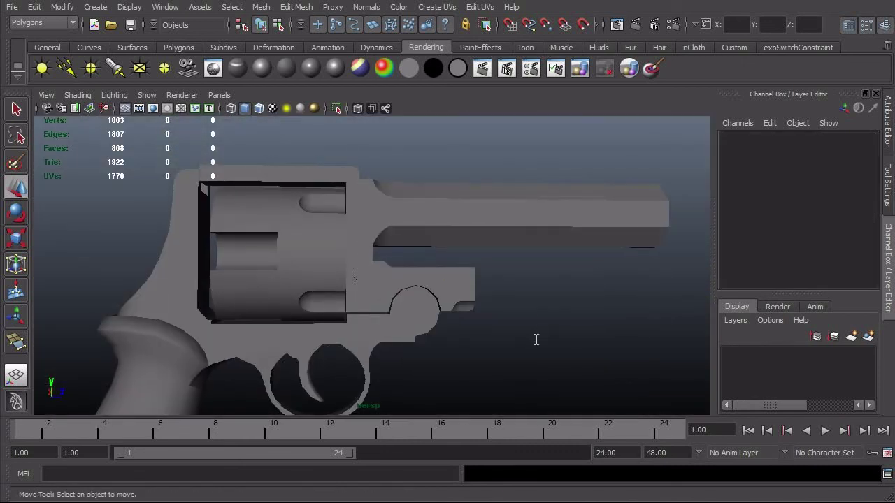
{"action": "right_click_drag", "start_coordinate": [535, 340], "coordinate": [643, 323], "text": "alt"}
{"action": "left_click_drag", "start_coordinate": [643, 322], "coordinate": [587, 329], "text": "alt"}
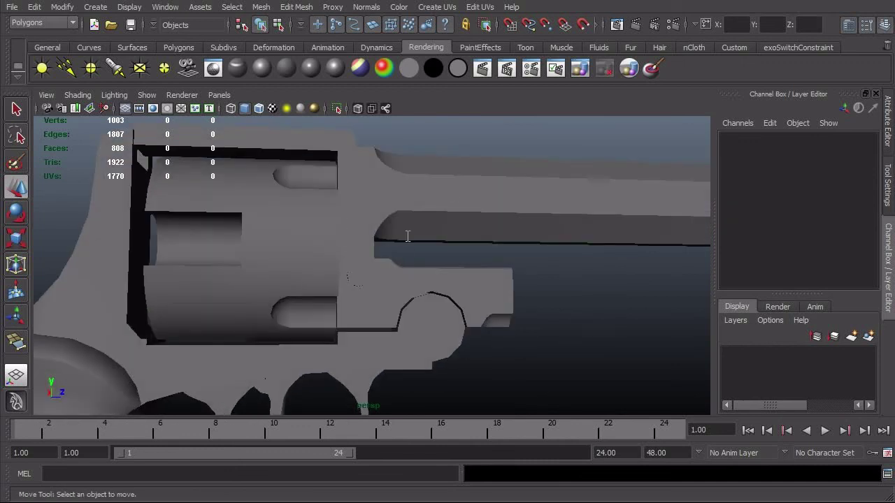
{"action": "left_click_drag", "start_coordinate": [411, 256], "coordinate": [336, 277], "text": "alt"}
{"action": "right_click_drag", "start_coordinate": [336, 276], "coordinate": [467, 285], "text": "alt"}
{"action": "left_click_drag", "start_coordinate": [467, 285], "coordinate": [435, 292], "text": "alt"}
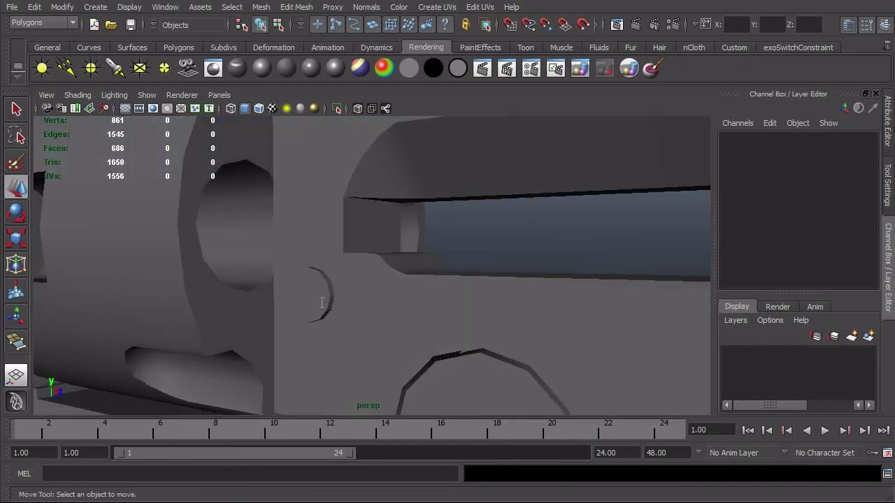
Step: Delete the pin's inner cap face hidden inside the frame and return to object selection
{"action": "left_click", "coordinate": [322, 303]}
{"action": "left_click_drag", "start_coordinate": [322, 302], "coordinate": [244, 329], "text": "alt"}
{"action": "scroll", "coordinate": [244, 330], "scroll_direction": "up", "scroll_amount": 4}
{"action": "right_click", "coordinate": [376, 347]}
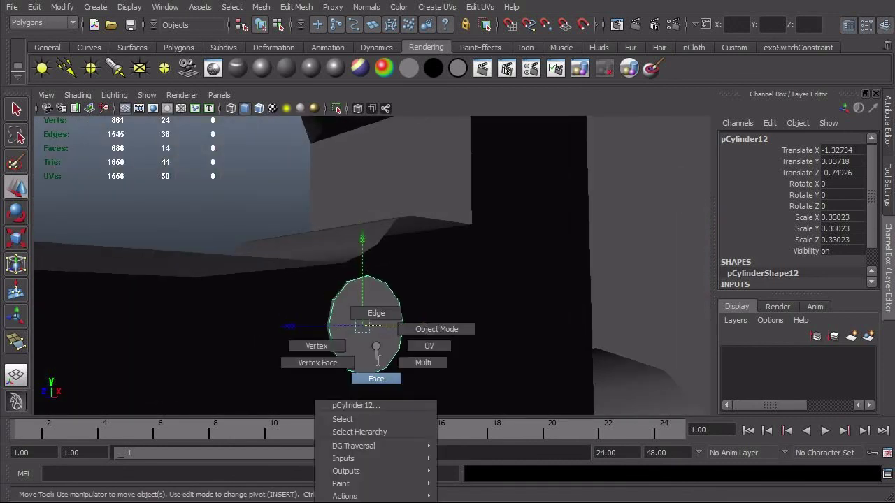
{"action": "left_click", "coordinate": [378, 359]}
{"action": "key", "text": "Delete"}
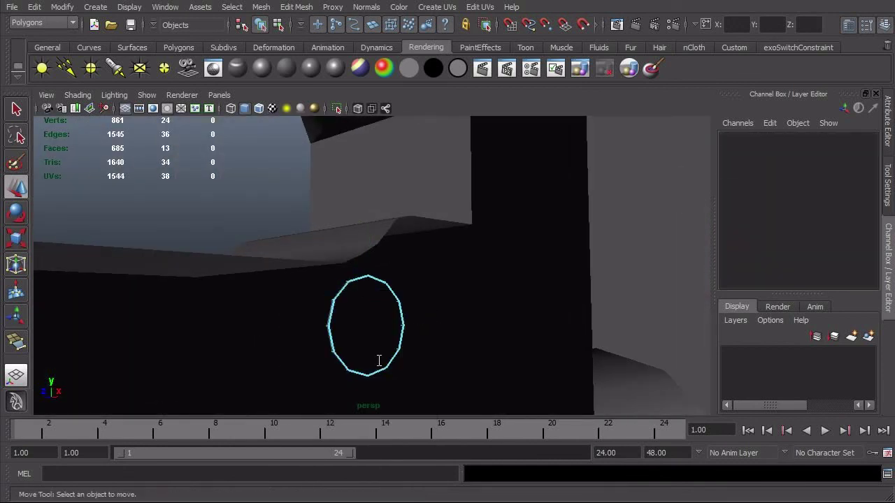
{"action": "key", "text": "F8"}
{"action": "key", "text": "F8"}
{"action": "left_click", "coordinate": [241, 223]}
Step: Adjust the edge smoothing of the whole pin with the Soften/Harden Edges command
{"action": "left_click_drag", "start_coordinate": [452, 289], "coordinate": [326, 318], "text": "alt"}
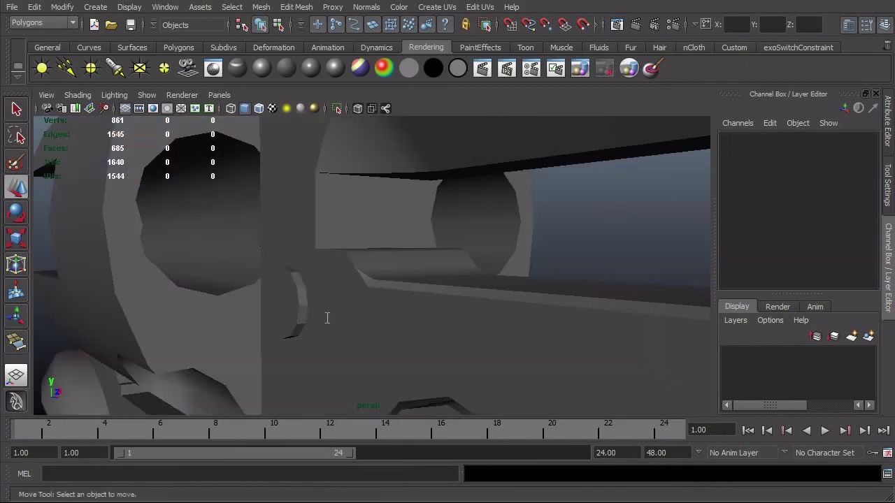
{"action": "left_click", "coordinate": [297, 307]}
{"action": "right_click_drag", "start_coordinate": [289, 301], "coordinate": [369, 335], "text": "shift"}
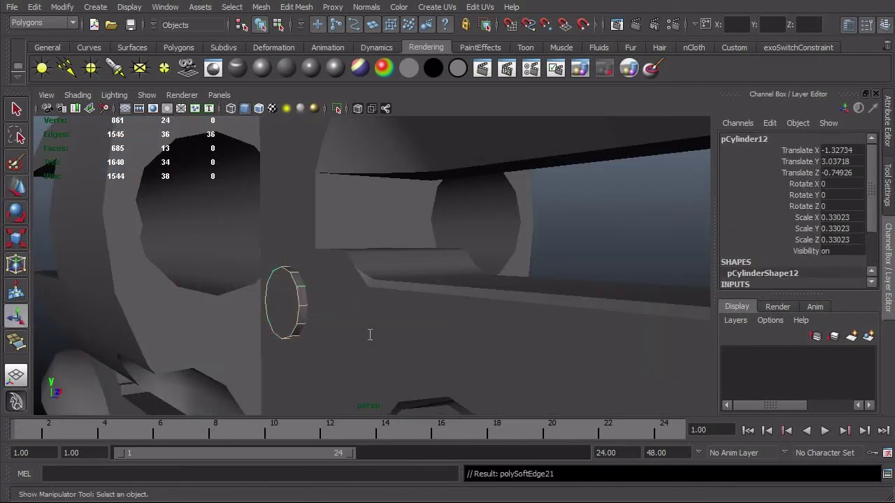
{"action": "left_click", "coordinate": [606, 240]}
Step: Inspect the pin and the surrounding front frame from below, the front and the side
{"action": "left_click_drag", "start_coordinate": [605, 239], "coordinate": [436, 330], "text": "alt"}
{"action": "scroll", "coordinate": [429, 330], "scroll_direction": "down", "scroll_amount": 3}
{"action": "left_click_drag", "start_coordinate": [355, 393], "coordinate": [342, 253], "text": "alt"}
{"action": "scroll", "coordinate": [525, 247], "scroll_direction": "up", "scroll_amount": 5}
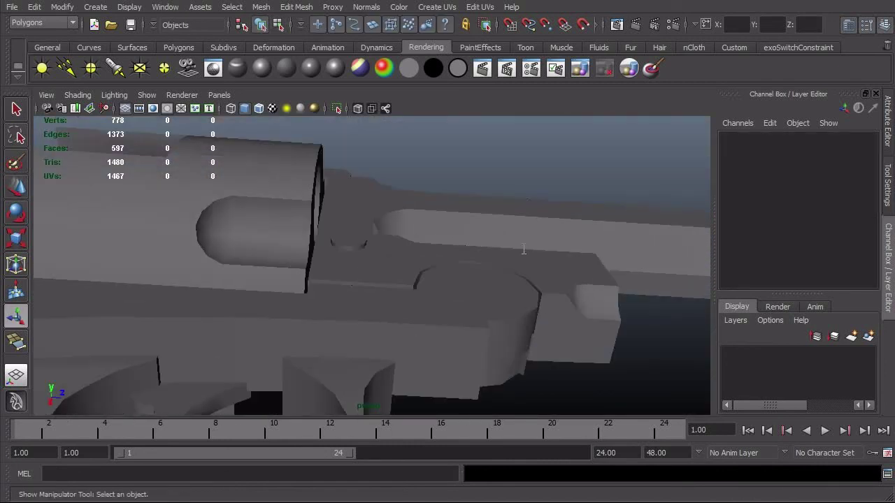
{"action": "left_click_drag", "start_coordinate": [446, 145], "coordinate": [397, 340], "text": "alt"}
{"action": "left_click", "coordinate": [336, 292]}
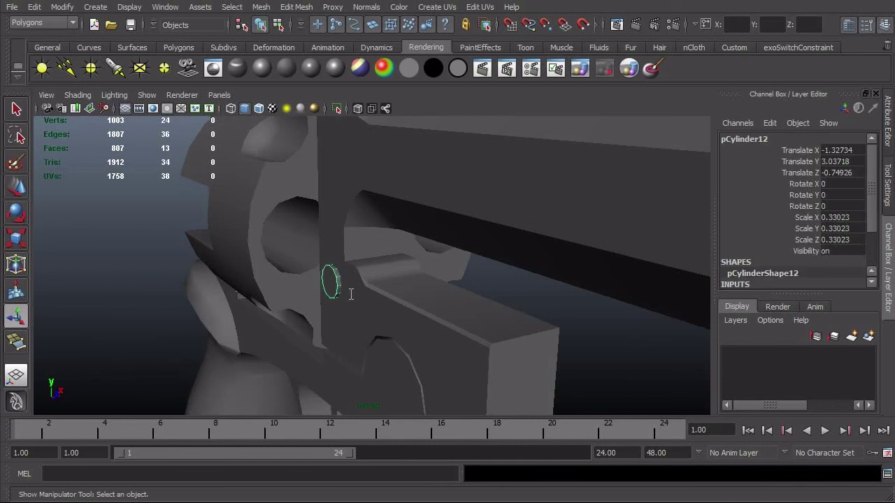
{"action": "left_click", "coordinate": [352, 293]}
{"action": "left_click_drag", "start_coordinate": [351, 293], "coordinate": [430, 301], "text": "alt"}
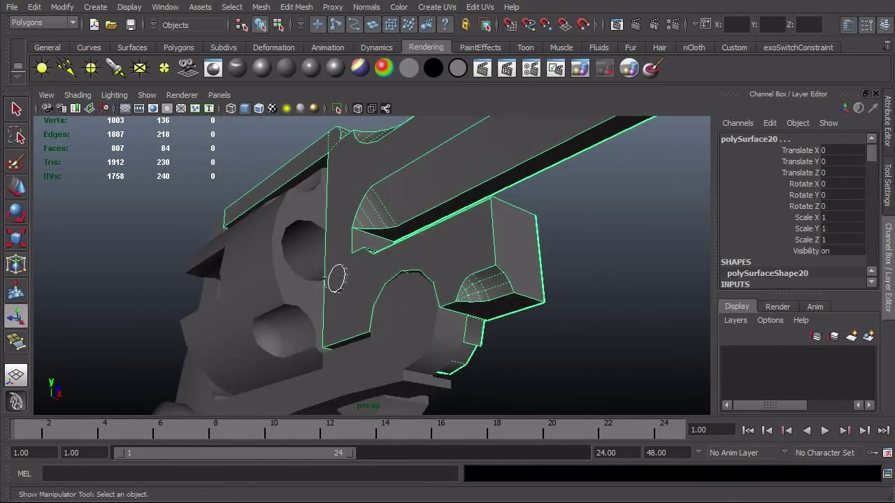
{"action": "left_click_drag", "start_coordinate": [358, 278], "coordinate": [419, 353], "text": "alt"}
{"action": "left_click_drag", "start_coordinate": [565, 305], "coordinate": [467, 272], "text": "alt"}
{"action": "left_click", "coordinate": [580, 313]}
Step: Move the vertices of the top strap's rounded front corner in the side view to follow the reference outline
{"action": "left_click", "coordinate": [419, 275]}
{"action": "key", "text": "space"}
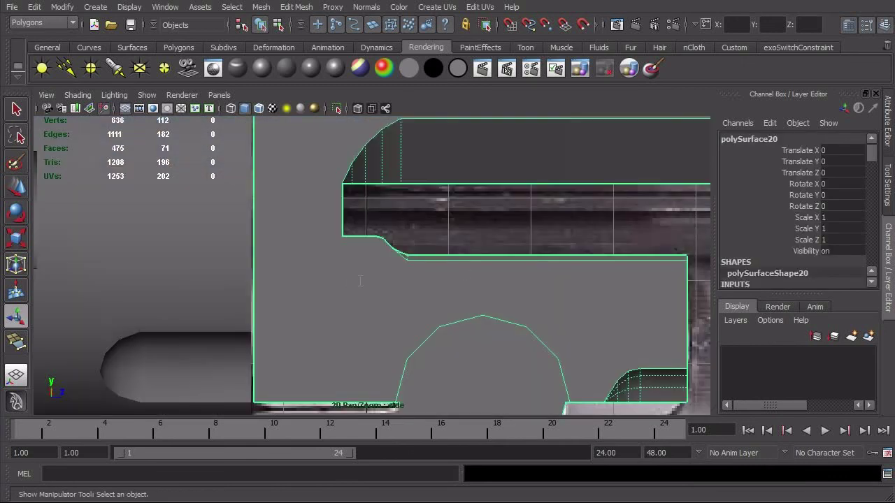
{"action": "middle_click_drag", "start_coordinate": [361, 281], "coordinate": [394, 412], "text": "alt"}
{"action": "middle_click_drag", "start_coordinate": [399, 249], "coordinate": [450, 345], "text": "alt"}
{"action": "scroll", "coordinate": [450, 346], "scroll_direction": "up", "scroll_amount": 3}
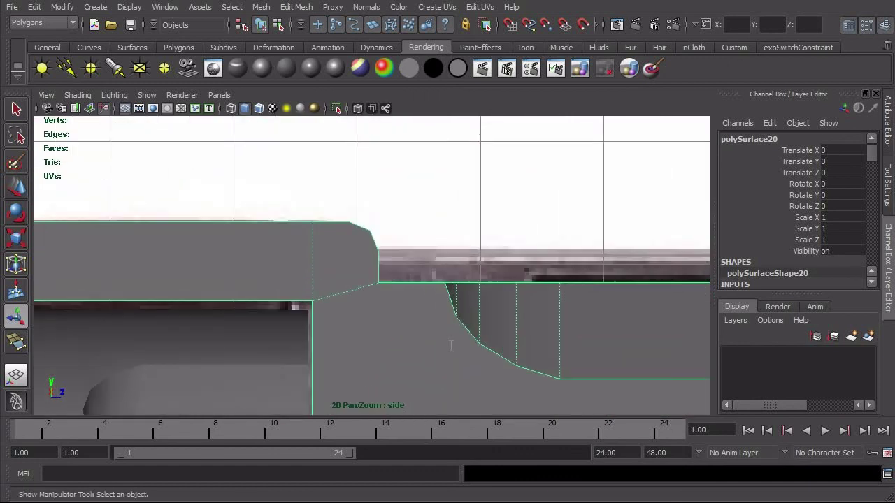
{"action": "key", "text": "4"}
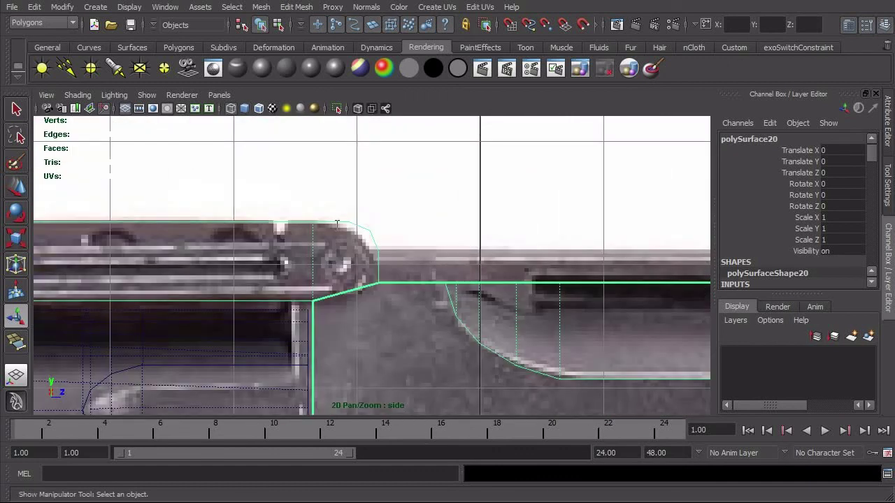
{"action": "key", "text": "F8"}
{"action": "left_click_drag", "start_coordinate": [385, 246], "coordinate": [399, 227]}
{"action": "key", "text": "w"}
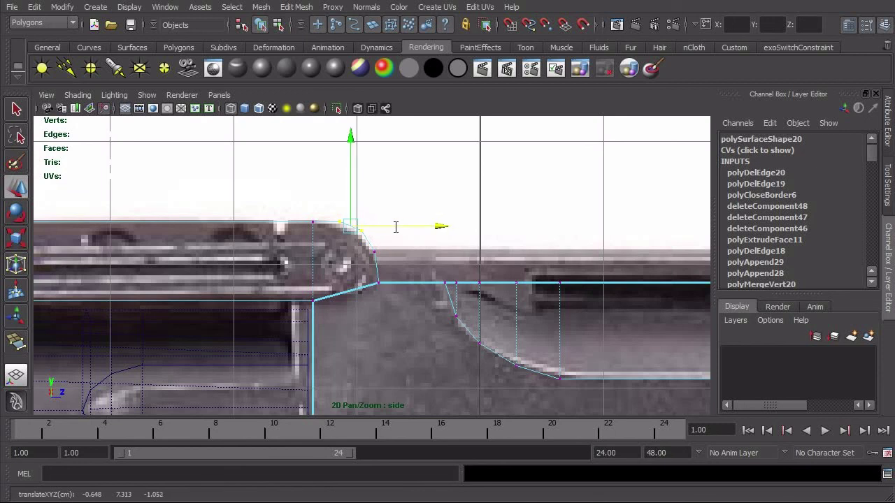
{"action": "key", "text": "F8"}
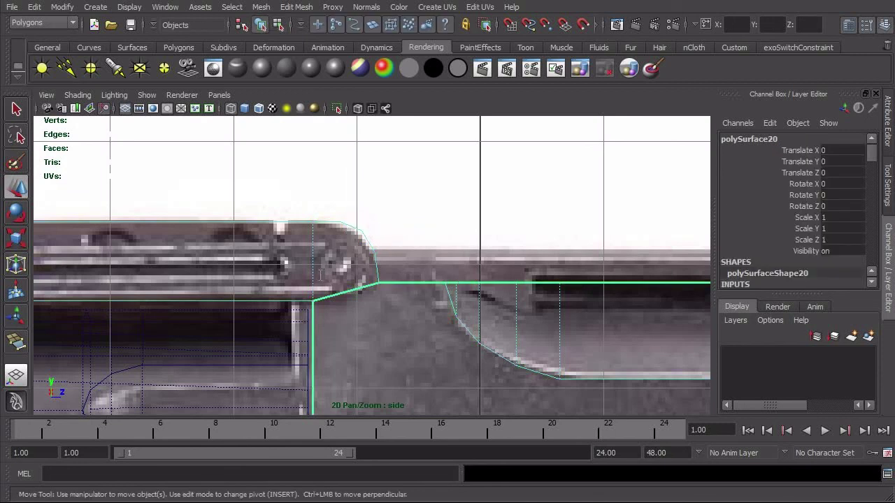
Step: Delete the surplus edge loop across the top strap just behind its rounded front corner
{"action": "left_click", "coordinate": [302, 204]}
{"action": "double_click", "coordinate": [313, 240]}
{"action": "key", "text": "space"}
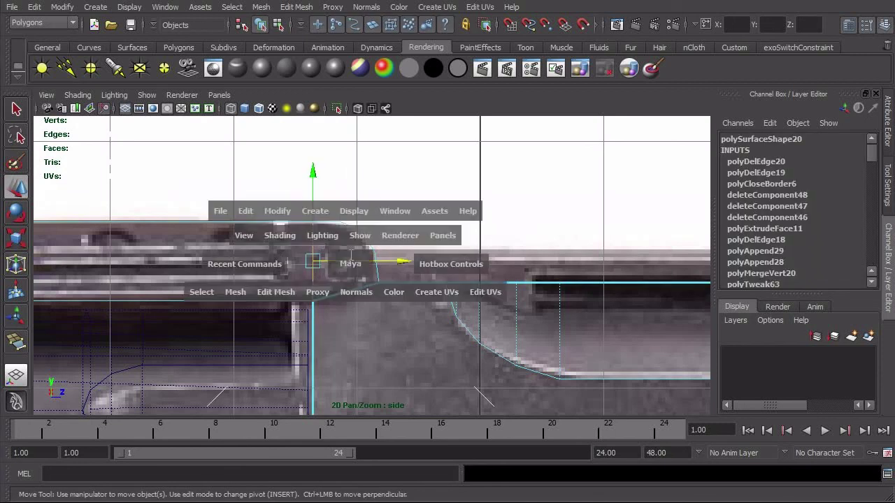
{"action": "mouse_move", "coordinate": [347, 263]}
{"action": "left_mouse_down"}
{"action": "mouse_move", "coordinate": [345, 235]}
{"action": "mouse_move", "coordinate": [350, 255]}
{"action": "left_mouse_up"}
{"action": "key", "text": "5"}
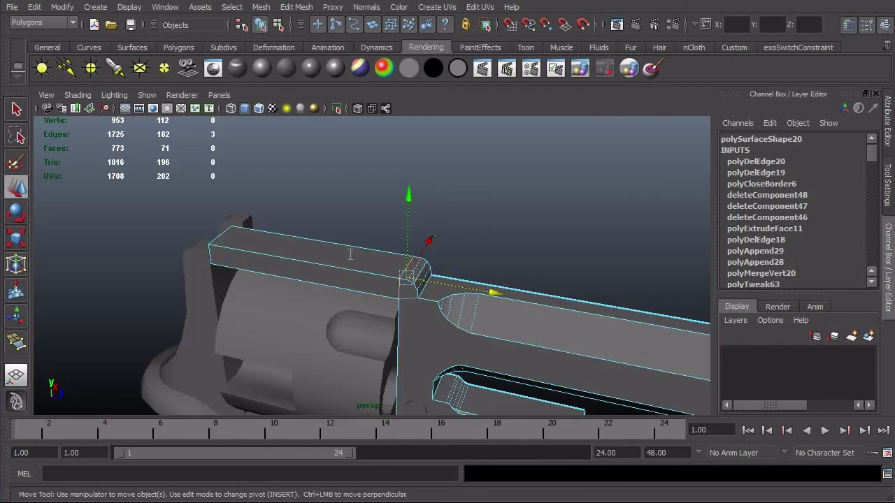
{"action": "right_click_drag", "start_coordinate": [307, 299], "coordinate": [631, 301], "text": "alt"}
{"action": "left_click_drag", "start_coordinate": [631, 302], "coordinate": [549, 336], "text": "alt"}
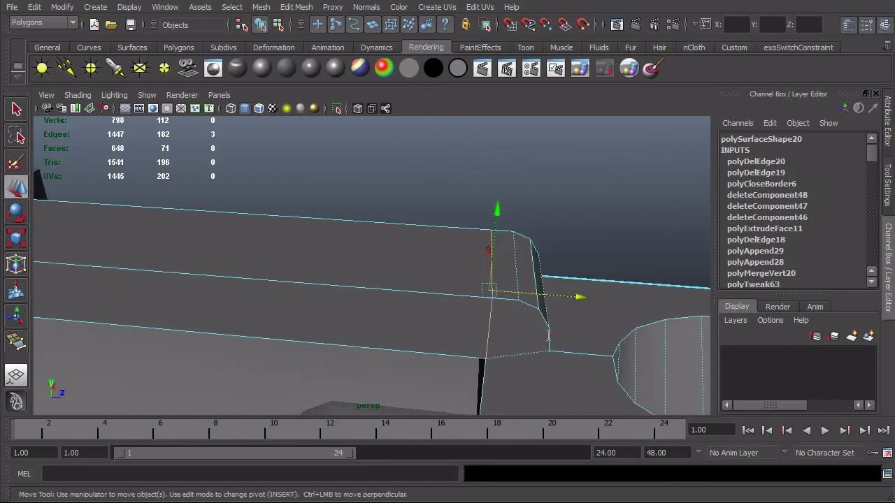
{"action": "right_click_drag", "start_coordinate": [549, 339], "coordinate": [485, 350], "text": "shift"}
{"action": "left_click_drag", "start_coordinate": [485, 349], "coordinate": [408, 258], "text": "alt"}
{"action": "key", "text": "F8"}
{"action": "key", "text": "F8"}
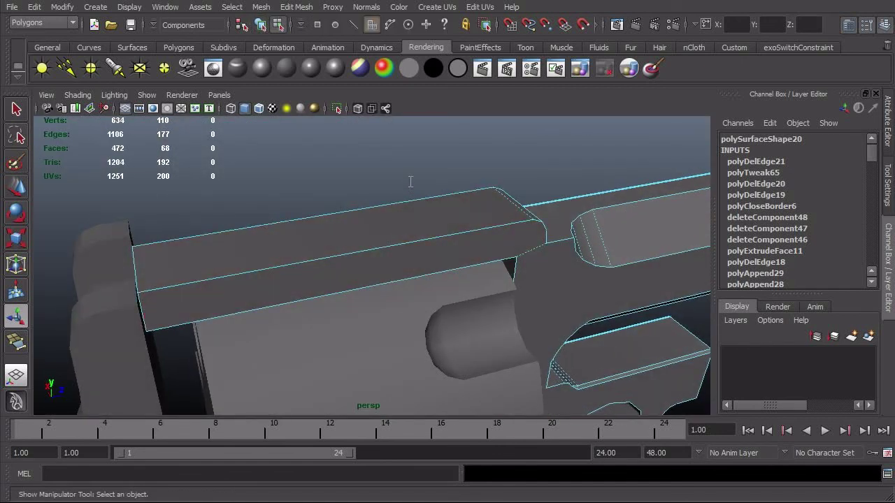
Step: Compare the top strap's shape with the reference revolver video and the side-view reference image
{"action": "left_click", "coordinate": [415, 181]}
{"action": "right_click_drag", "start_coordinate": [495, 275], "coordinate": [342, 275], "text": "alt"}
{"action": "left_click", "coordinate": [342, 274]}
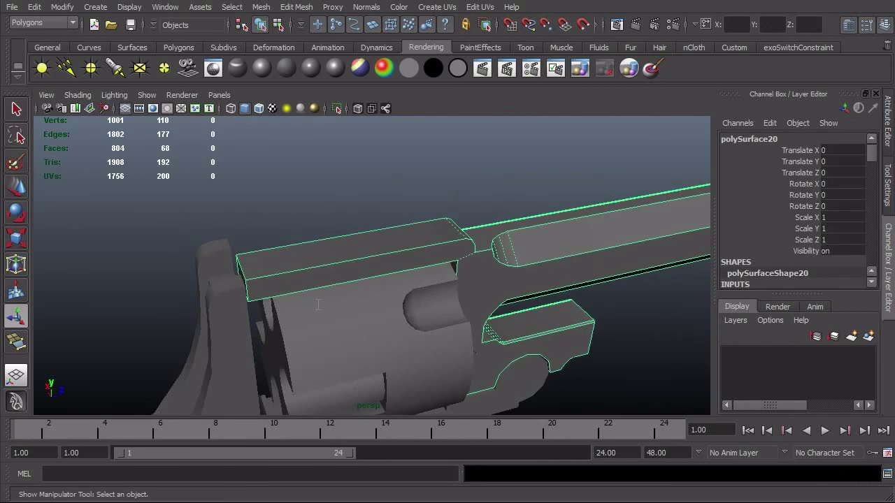
{"action": "left_click_drag", "start_coordinate": [342, 275], "coordinate": [471, 280], "text": "alt"}
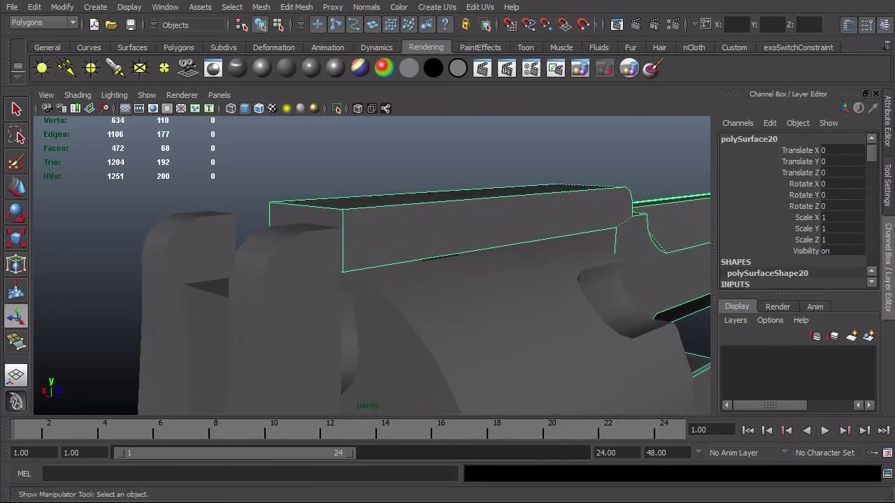
{"action": "key", "text": "alt+Tab"}
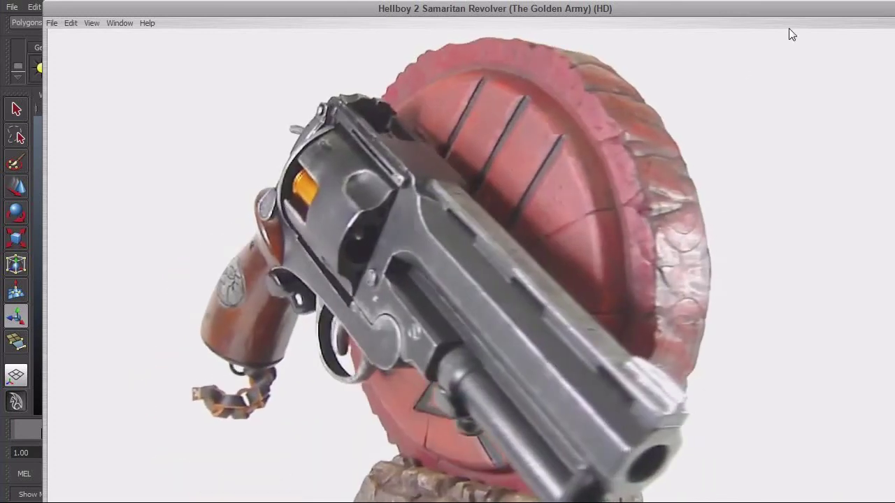
{"action": "key", "text": "alt+Tab"}
{"action": "mouse_move", "coordinate": [512, 218]}
{"action": "left_mouse_down", "text": "alt"}
{"action": "mouse_move", "coordinate": [463, 235]}
{"action": "mouse_move", "coordinate": [453, 227]}
{"action": "mouse_move", "coordinate": [512, 233]}
{"action": "left_mouse_up", "text": "alt"}
{"action": "key", "text": "space"}
{"action": "middle_click_drag", "start_coordinate": [369, 247], "coordinate": [635, 263], "text": "alt"}
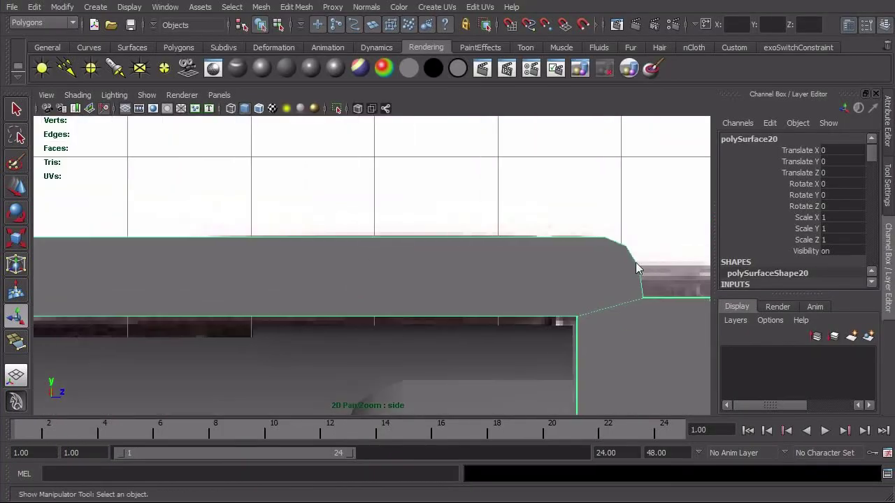
{"action": "key", "text": "4"}
{"action": "right_click_drag", "start_coordinate": [476, 266], "coordinate": [408, 267], "text": "alt"}
{"action": "middle_click_drag", "start_coordinate": [408, 267], "coordinate": [552, 267], "text": "alt"}
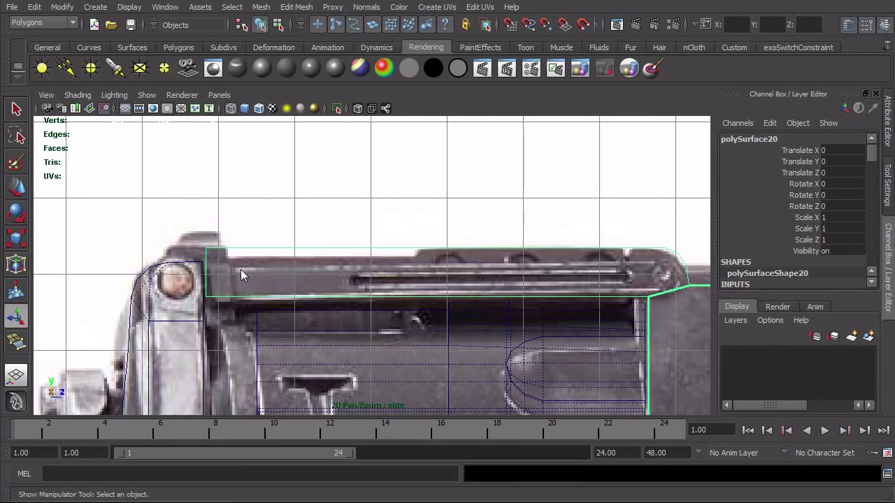
{"action": "scroll", "coordinate": [231, 270], "scroll_direction": "up", "scroll_amount": 4}
{"action": "scroll", "coordinate": [349, 279], "scroll_direction": "down", "scroll_amount": 2}
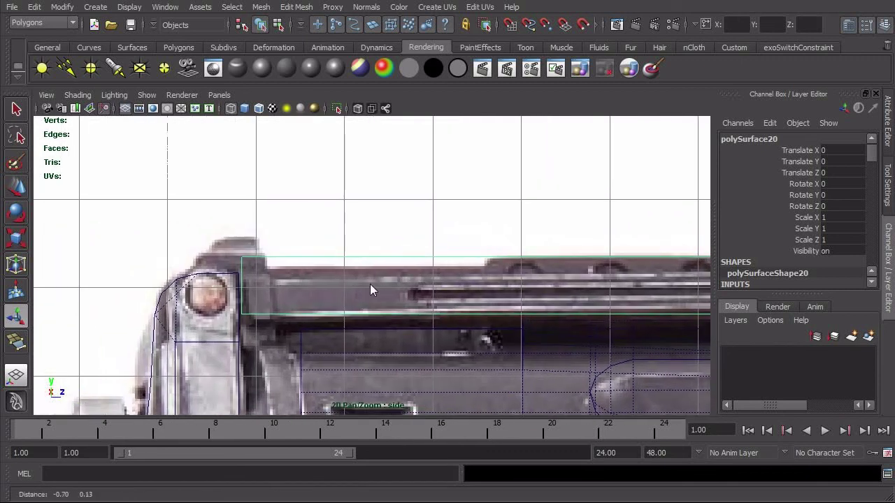
{"action": "scroll", "coordinate": [381, 299], "scroll_direction": "up", "scroll_amount": 1}
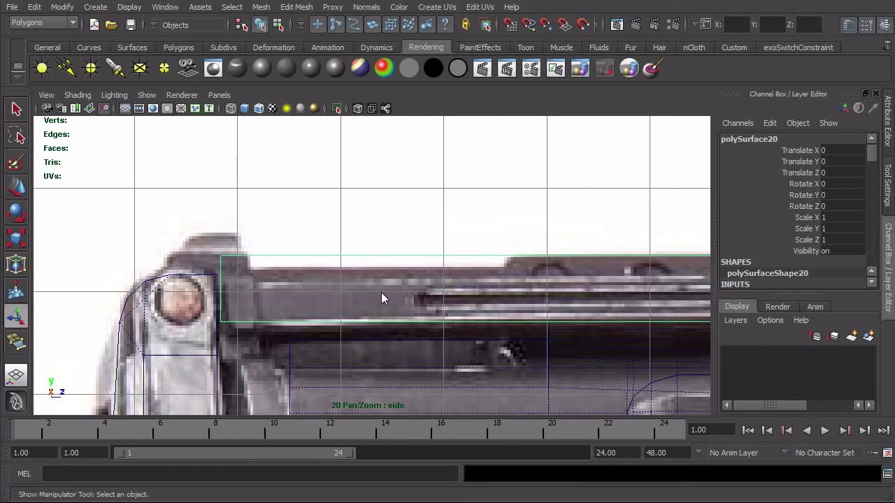
Step: Move the top strap's rear end vertices forward in the side view to where the raised upper section begins in the reference
{"action": "right_click", "coordinate": [288, 255]}
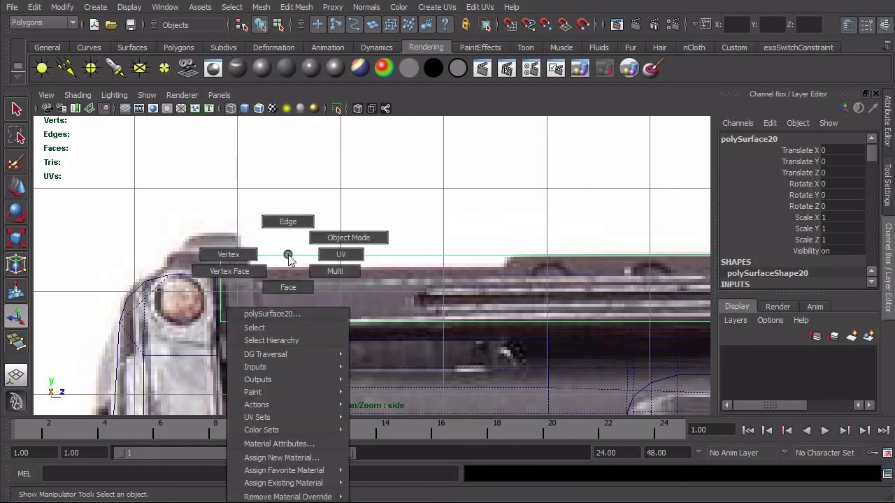
{"action": "right_click_drag", "start_coordinate": [288, 255], "coordinate": [208, 233]}
{"action": "left_click_drag", "start_coordinate": [254, 362], "coordinate": [255, 362]}
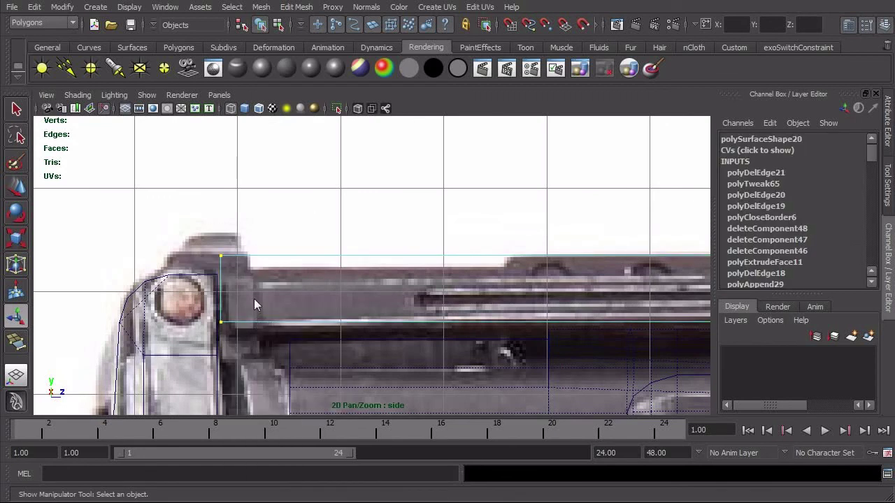
{"action": "key", "text": "w"}
{"action": "left_click_drag", "start_coordinate": [249, 290], "coordinate": [533, 297]}
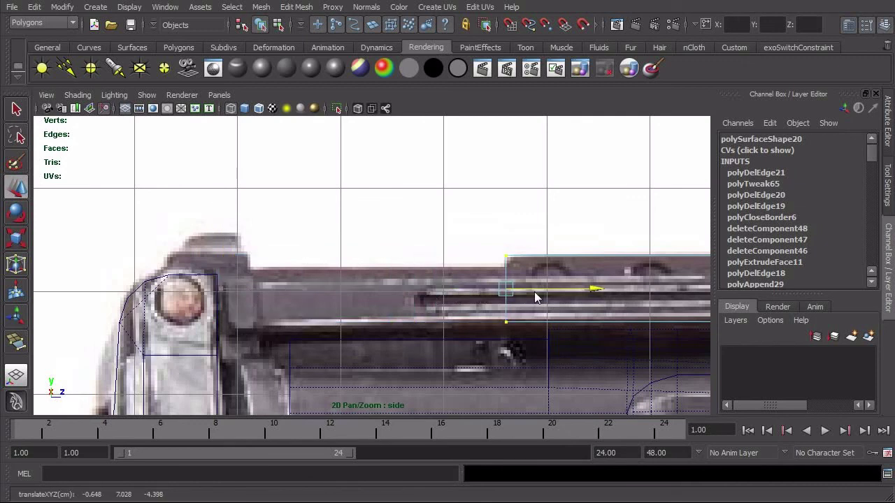
{"action": "key", "text": "F8"}
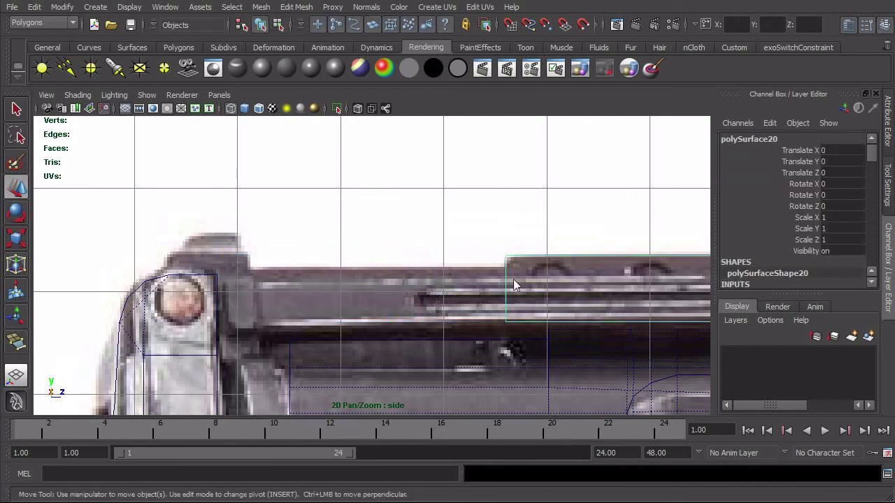
Step: Extrude the top strap's rear end face backward to the front edge of the latch block in the side reference
{"action": "right_click_drag", "start_coordinate": [509, 274], "coordinate": [509, 304]}
{"action": "left_click_drag", "start_coordinate": [490, 290], "coordinate": [532, 245]}
{"action": "left_click_drag", "start_coordinate": [559, 193], "coordinate": [621, 370], "text": "ctrl"}
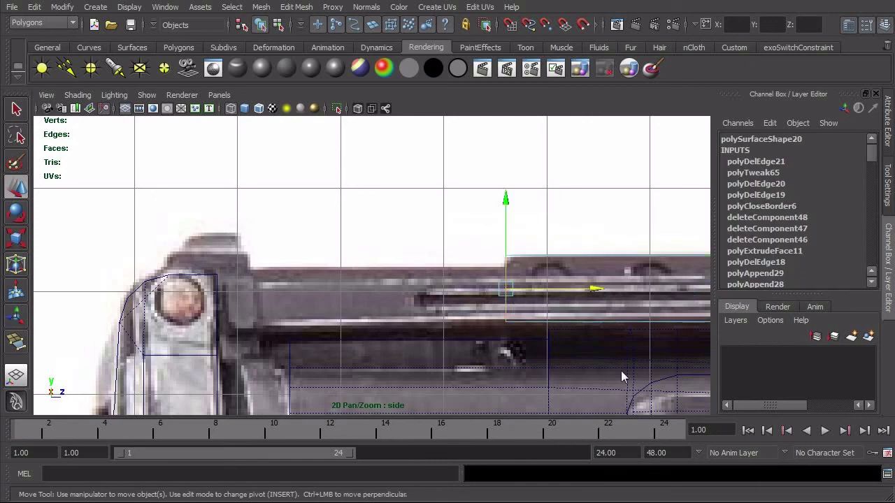
{"action": "left_click", "coordinate": [303, 9]}
{"action": "left_click", "coordinate": [308, 40]}
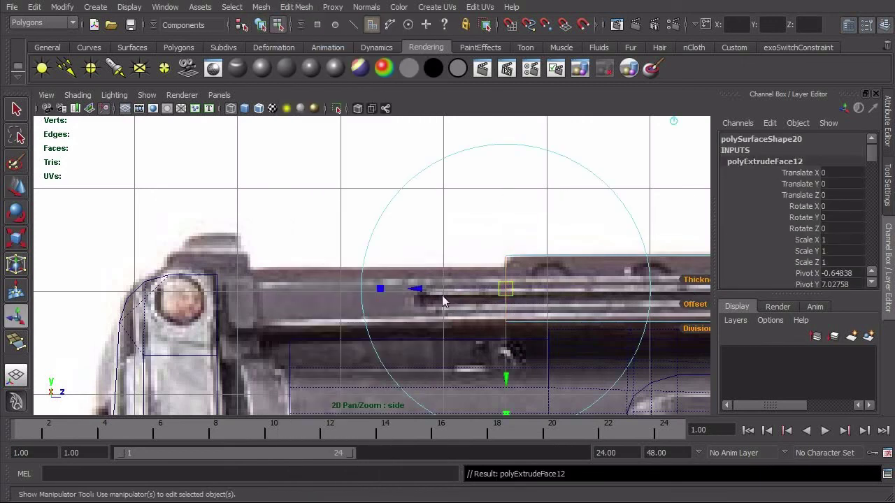
{"action": "left_click_drag", "start_coordinate": [420, 287], "coordinate": [167, 287]}
{"action": "scroll", "coordinate": [229, 299], "scroll_direction": "up", "scroll_amount": 1}
{"action": "middle_click_drag", "start_coordinate": [228, 300], "coordinate": [325, 295], "text": "alt"}
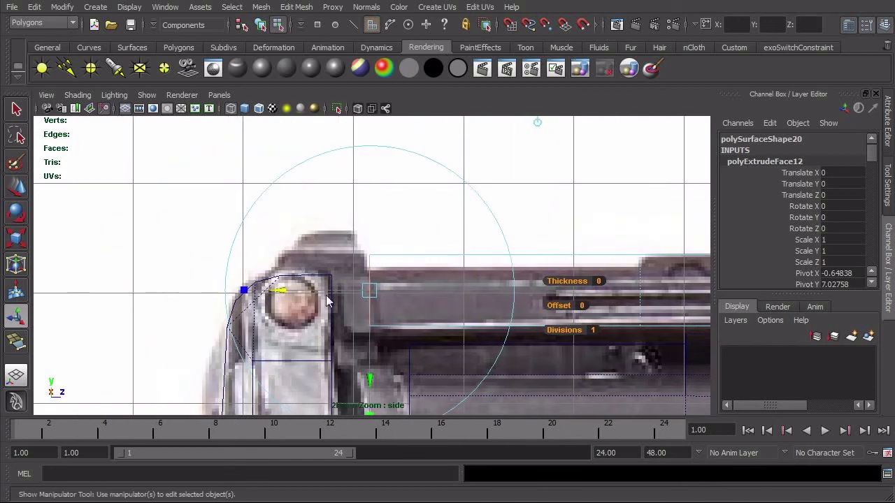
{"action": "left_click_drag", "start_coordinate": [281, 292], "coordinate": [277, 295]}
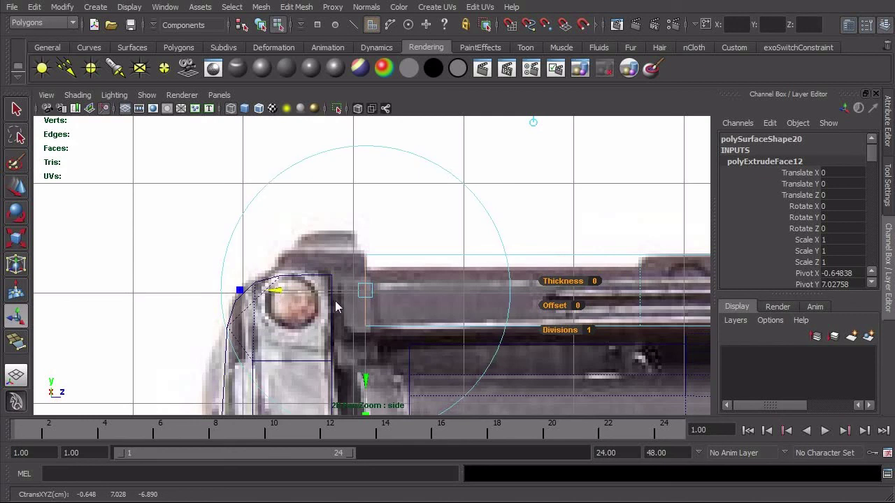
Step: Extrude the rear end face again as a short segment reaching the rear frame, and return to shaded display in the perspective view
{"action": "key", "text": "ctrl+e"}
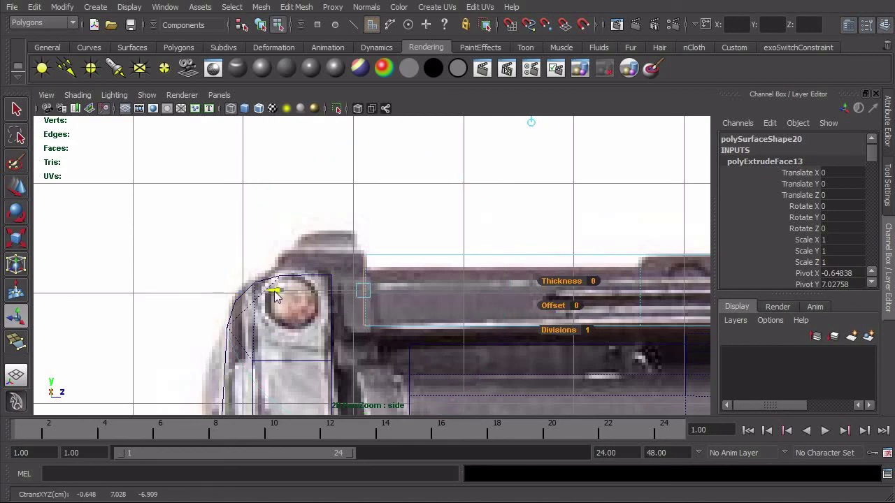
{"action": "left_click_drag", "start_coordinate": [273, 294], "coordinate": [245, 292]}
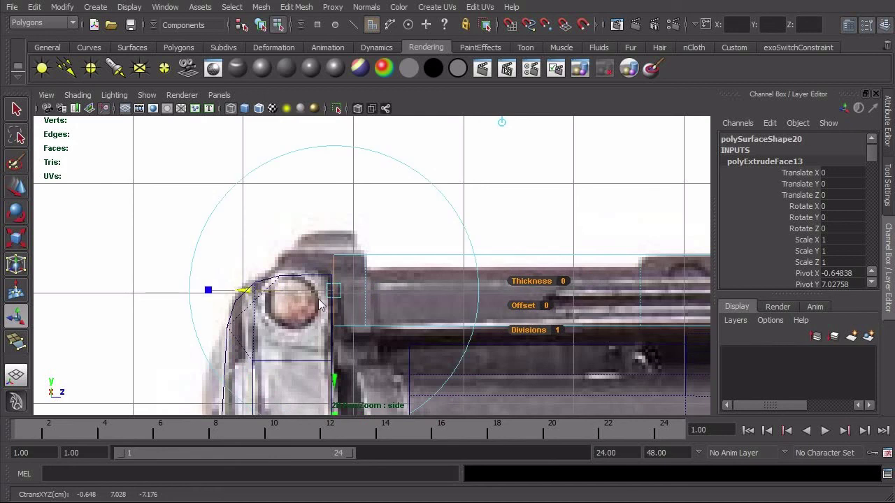
{"action": "key", "text": "space"}
{"action": "mouse_move", "coordinate": [486, 335]}
{"action": "left_mouse_down"}
{"action": "mouse_move", "coordinate": [504, 309]}
{"action": "mouse_move", "coordinate": [512, 338]}
{"action": "mouse_move", "coordinate": [483, 336]}
{"action": "left_mouse_up"}
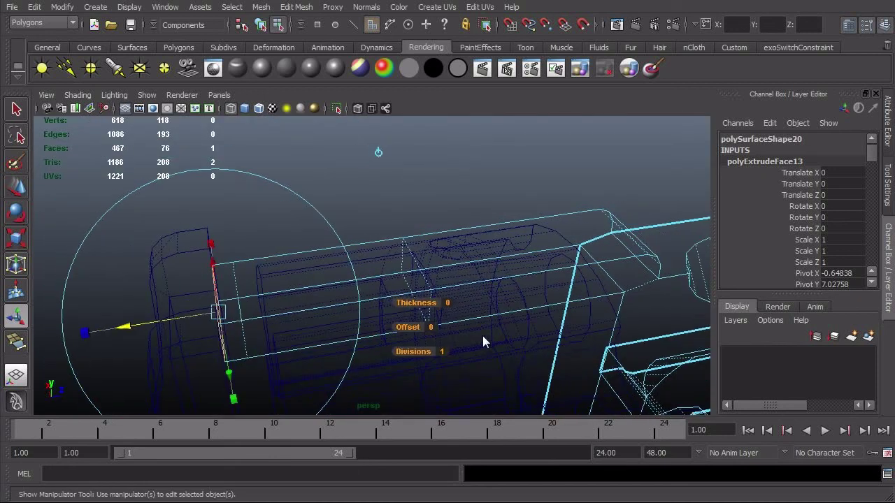
{"action": "middle_click_drag", "start_coordinate": [483, 336], "coordinate": [527, 304], "text": "alt"}
{"action": "left_click_drag", "start_coordinate": [528, 305], "coordinate": [560, 321], "text": "alt"}
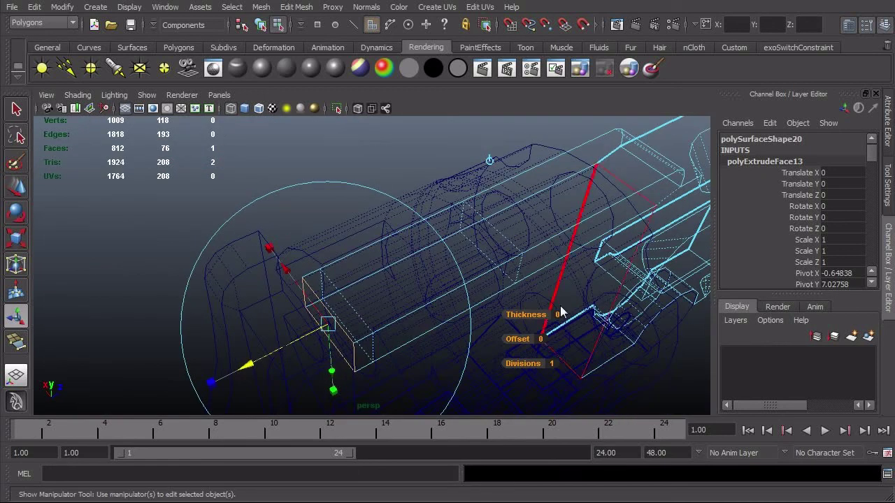
{"action": "left_click", "coordinate": [523, 260]}
{"action": "key", "text": "F8"}
{"action": "key", "text": "5"}
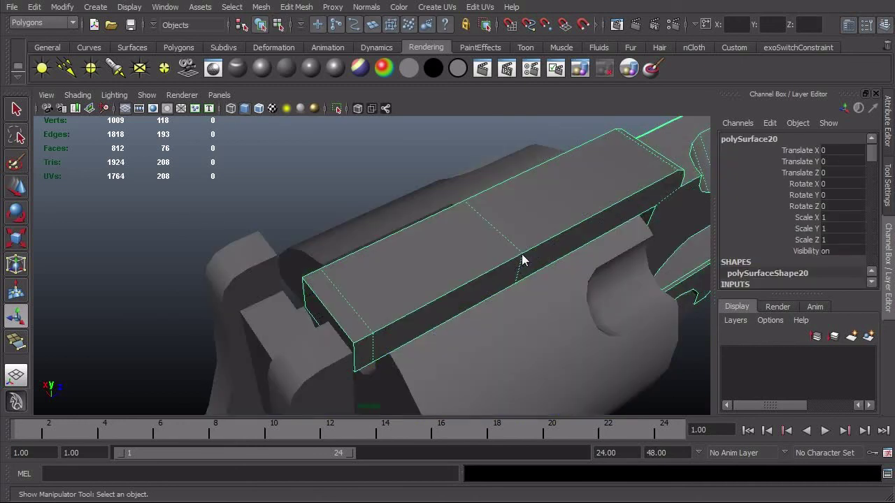
Step: Insert two edge loops in the strap's long middle segment, one close to its front division and one close to its rear division
{"action": "left_click_drag", "start_coordinate": [485, 221], "coordinate": [441, 221], "text": "alt"}
{"action": "right_click_drag", "start_coordinate": [441, 221], "coordinate": [527, 245], "text": "alt"}
{"action": "middle_click_drag", "start_coordinate": [528, 245], "coordinate": [433, 251], "text": "alt"}
{"action": "right_click_drag", "start_coordinate": [434, 251], "coordinate": [513, 251], "text": "alt"}
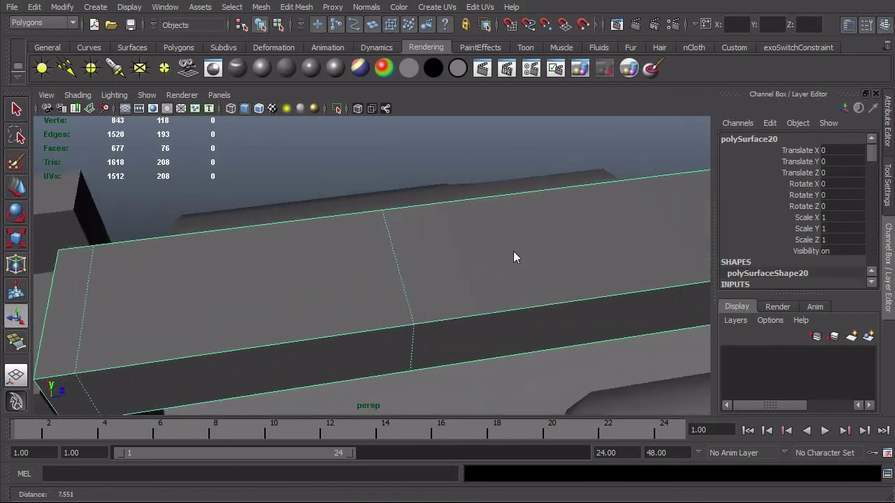
{"action": "middle_click_drag", "start_coordinate": [513, 251], "coordinate": [587, 251], "text": "alt"}
{"action": "right_click_drag", "start_coordinate": [586, 252], "coordinate": [546, 261], "text": "alt"}
{"action": "middle_click_drag", "start_coordinate": [546, 261], "coordinate": [556, 252], "text": "alt"}
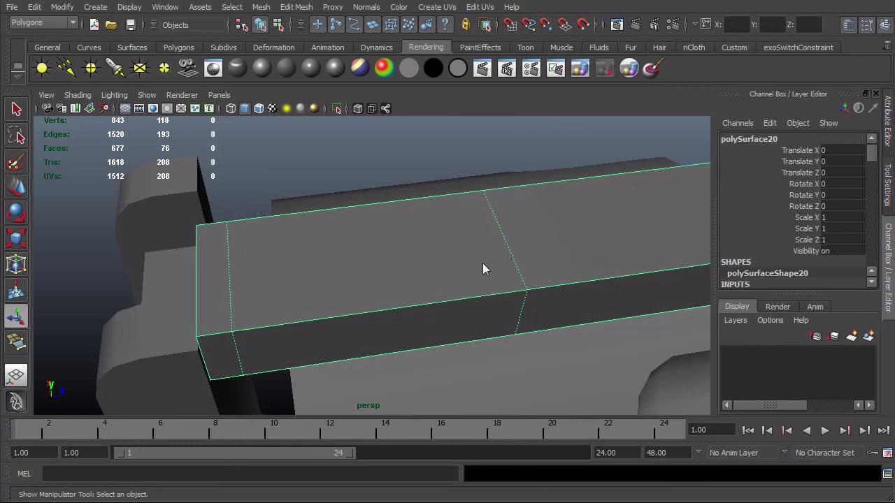
{"action": "right_click_drag", "start_coordinate": [498, 292], "coordinate": [446, 315], "text": "shift"}
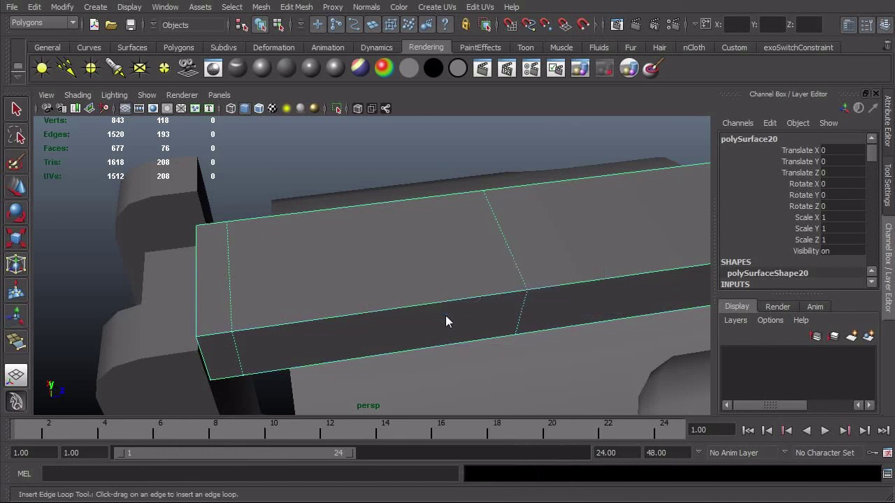
{"action": "left_click_drag", "start_coordinate": [509, 290], "coordinate": [519, 297]}
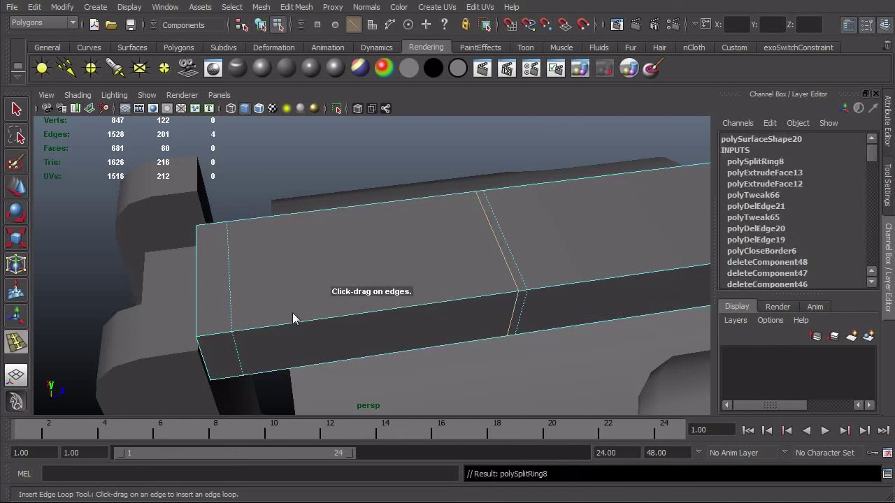
{"action": "left_click", "coordinate": [242, 328]}
Step: Move the side face between the two new edge loops inward to form a notch in the strap's side
{"action": "left_click_drag", "start_coordinate": [295, 249], "coordinate": [313, 320], "text": "alt"}
{"action": "key", "text": "w"}
{"action": "right_click", "coordinate": [320, 333]}
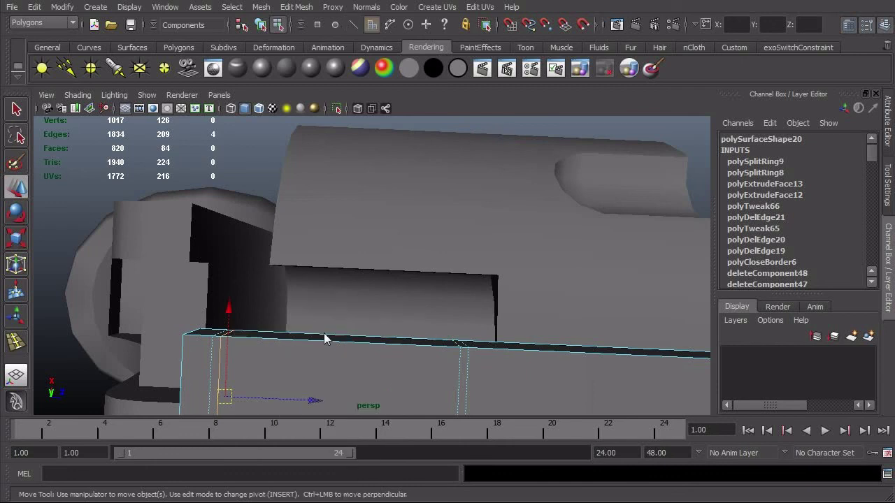
{"action": "left_click", "coordinate": [351, 372]}
{"action": "left_click_drag", "start_coordinate": [380, 367], "coordinate": [383, 357], "text": "alt"}
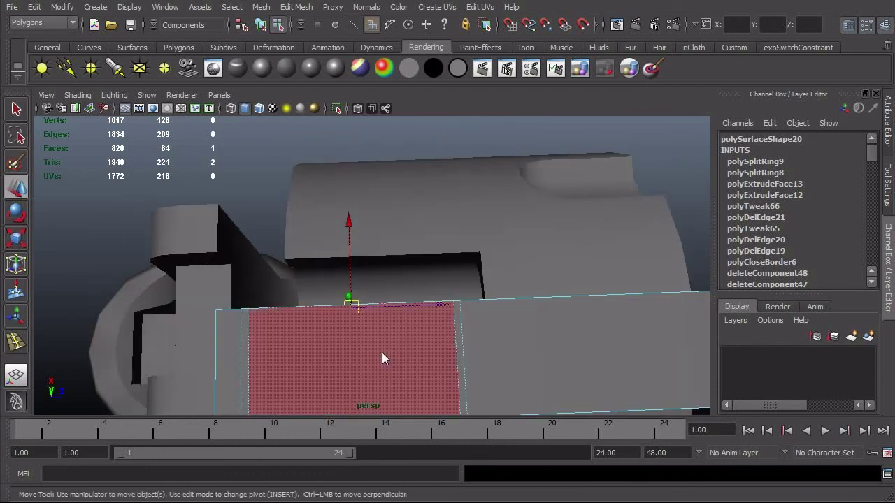
{"action": "left_click_drag", "start_coordinate": [353, 282], "coordinate": [283, 360]}
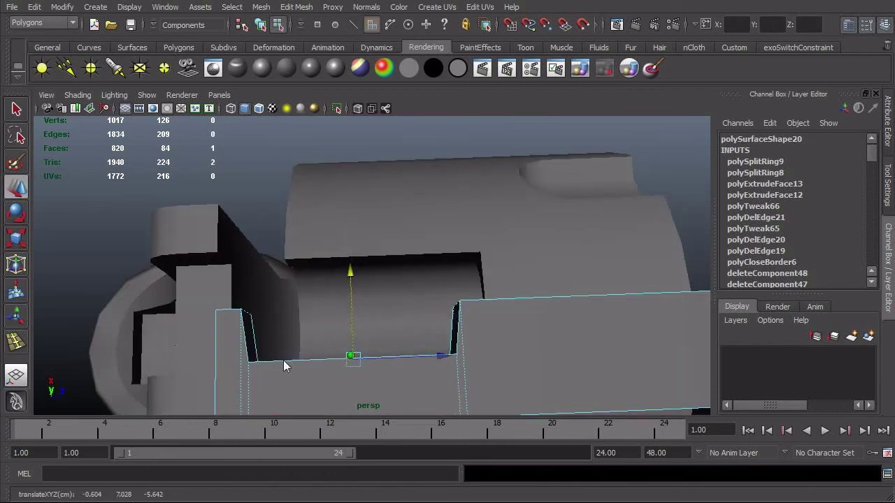
{"action": "left_click_drag", "start_coordinate": [193, 381], "coordinate": [292, 309], "text": "alt"}
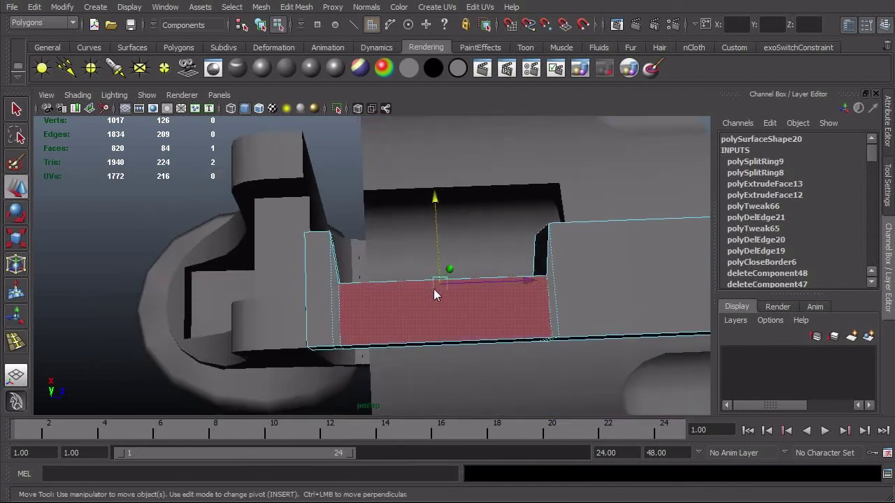
{"action": "left_click_drag", "start_coordinate": [433, 259], "coordinate": [267, 300]}
Step: Delete the surplus edges of the four loops at the notch ends, keeping the edges that define the notch's corners
{"action": "left_click_drag", "start_coordinate": [375, 334], "coordinate": [521, 325], "text": "alt"}
{"action": "key", "text": "F10"}
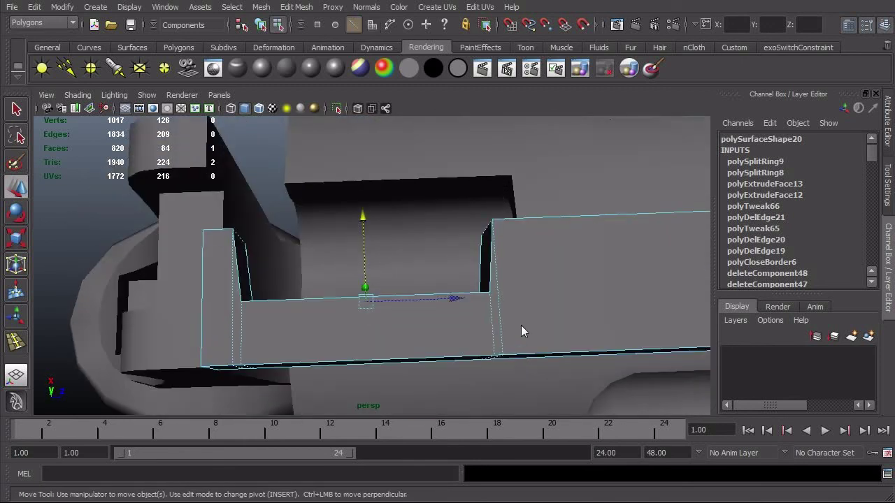
{"action": "double_click", "coordinate": [500, 303]}
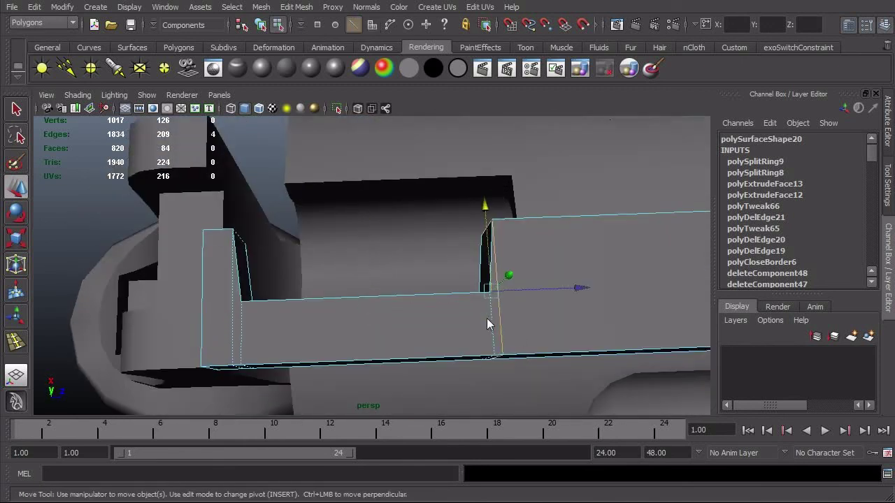
{"action": "double_click", "coordinate": [489, 328], "text": "shift"}
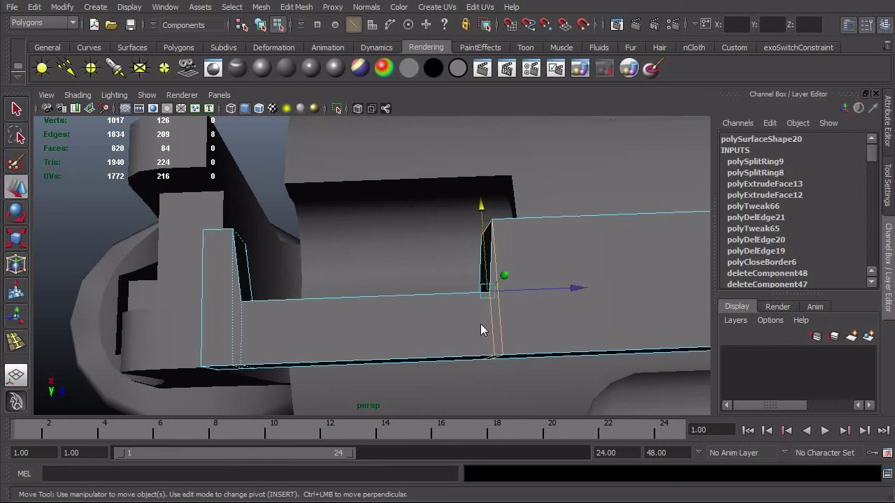
{"action": "double_click", "coordinate": [241, 334], "text": "shift"}
{"action": "double_click", "coordinate": [232, 334], "text": "shift"}
{"action": "left_click_drag", "start_coordinate": [232, 334], "coordinate": [244, 359], "text": "alt"}
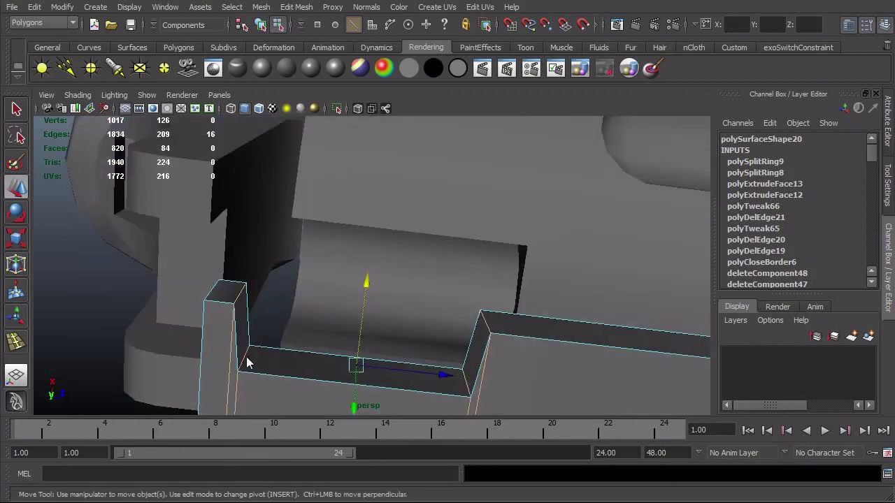
{"action": "left_click", "coordinate": [241, 305], "text": "shift"}
{"action": "left_click", "coordinate": [466, 379], "text": "shift"}
{"action": "right_click_drag", "start_coordinate": [464, 377], "coordinate": [442, 378], "text": "ctrl"}
Step: Snap the notch's front inner corner edge forward along Z to line up with the outer corner, squaring the notch's front wall
{"action": "left_click_drag", "start_coordinate": [450, 404], "coordinate": [466, 398], "text": "alt"}
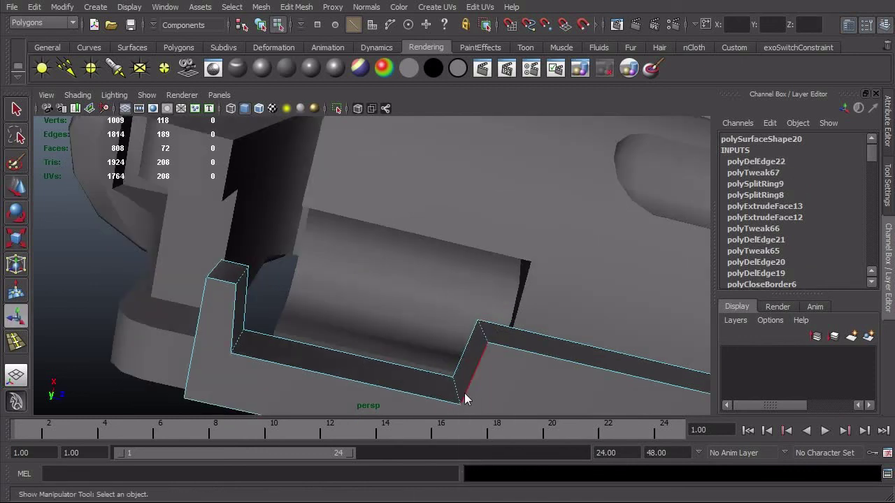
{"action": "left_click", "coordinate": [459, 396]}
{"action": "right_click_drag", "start_coordinate": [479, 393], "coordinate": [463, 398], "text": "alt"}
{"action": "key", "text": "w"}
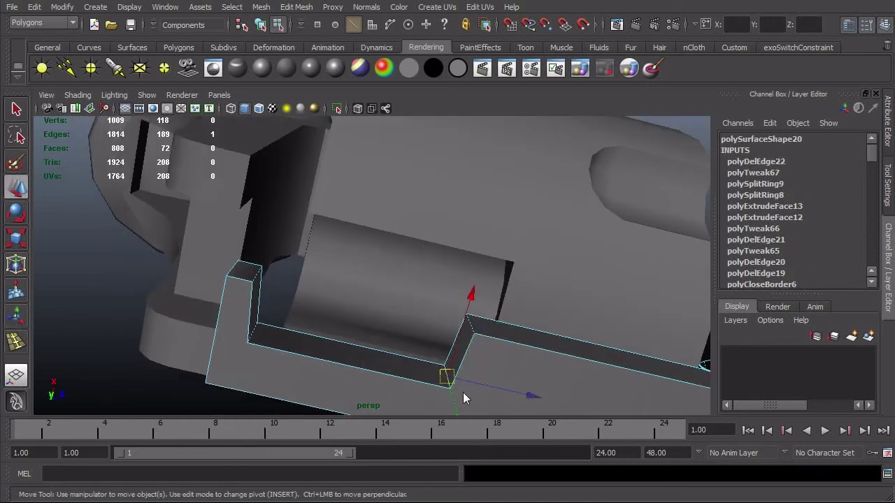
{"action": "left_click_drag", "start_coordinate": [467, 382], "coordinate": [478, 346]}
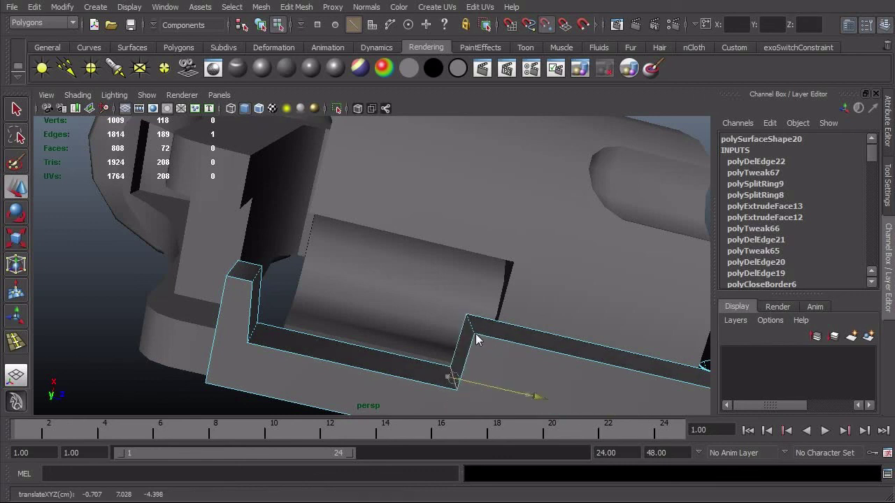
Step: Examine the notched top strap from several angles and compare its rear end with the revolver reference image
{"action": "left_click", "coordinate": [259, 338]}
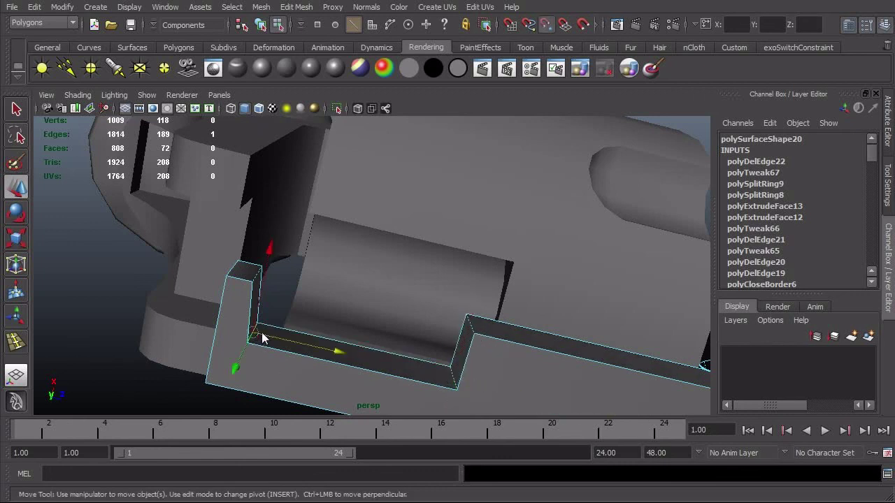
{"action": "left_click_drag", "start_coordinate": [458, 389], "coordinate": [527, 295], "text": "alt"}
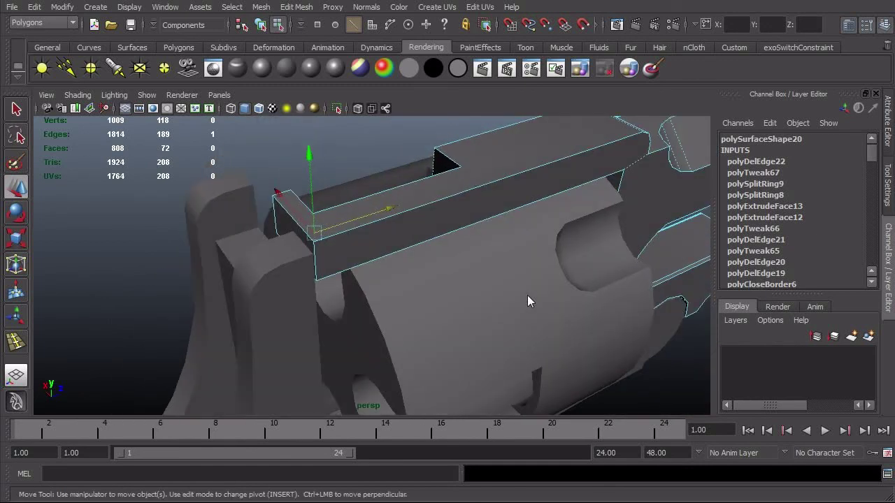
{"action": "key", "text": "F8"}
{"action": "left_click", "coordinate": [385, 151]}
{"action": "left_click_drag", "start_coordinate": [385, 151], "coordinate": [447, 330], "text": "alt"}
{"action": "left_click", "coordinate": [358, 255]}
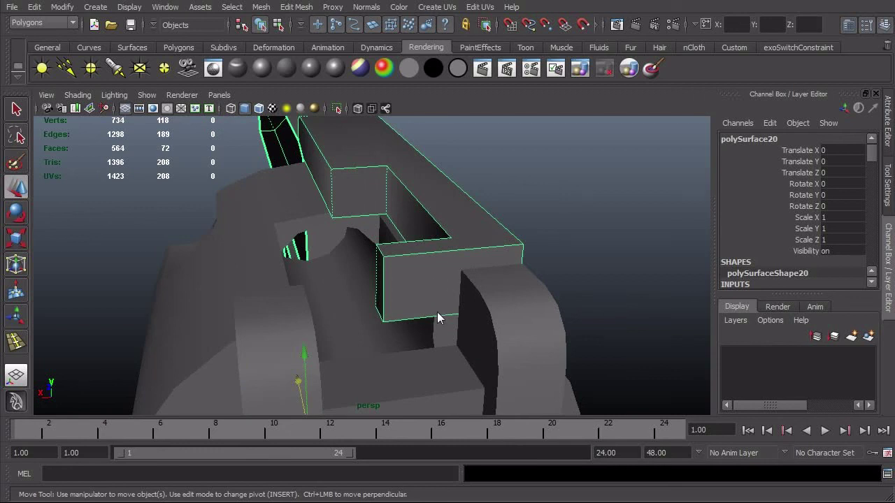
{"action": "left_click_drag", "start_coordinate": [454, 299], "coordinate": [377, 304], "text": "alt"}
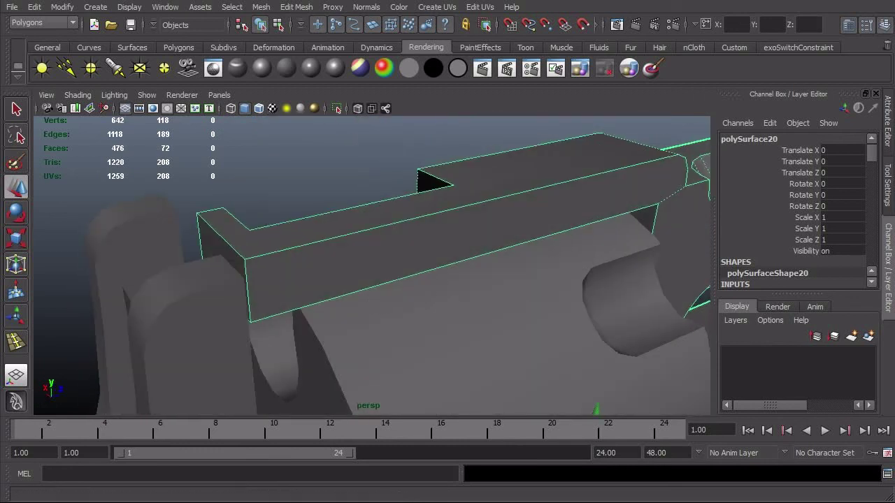
{"action": "key", "text": "alt+Tab"}
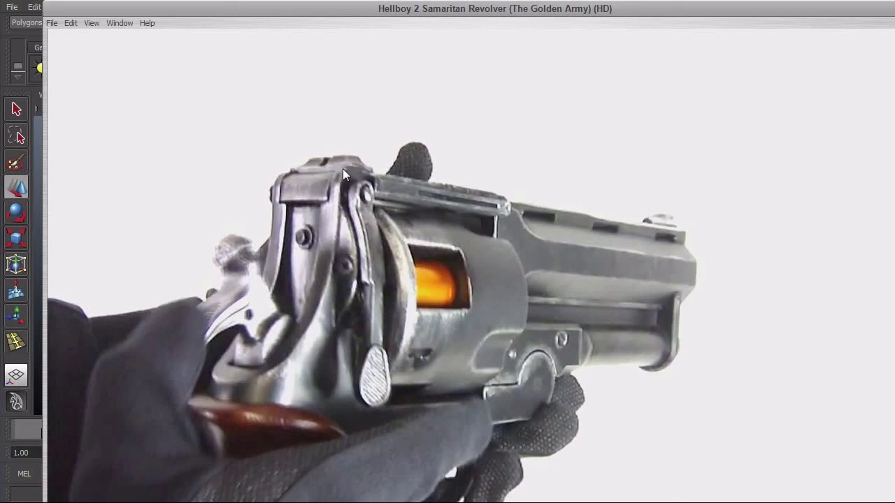
{"action": "key", "text": "alt+Tab"}
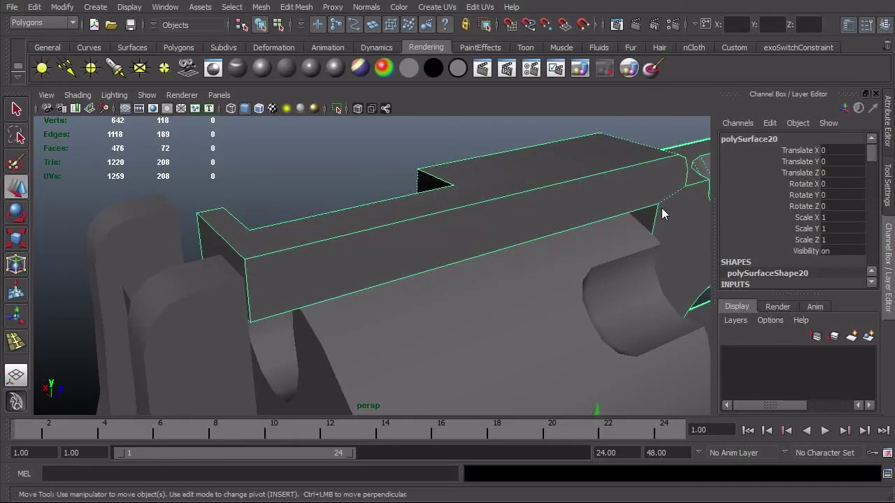
Step: Split the strap's rear end face with a horizontal edge and snap that edge vertically to the top of the adjacent frame upright
{"action": "left_click_drag", "start_coordinate": [317, 257], "coordinate": [482, 261], "text": "alt"}
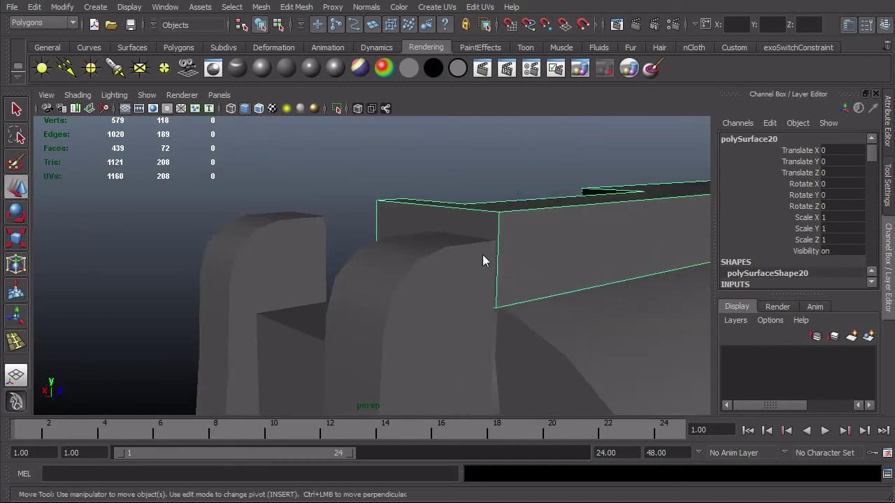
{"action": "left_click", "coordinate": [297, 7]}
{"action": "left_click", "coordinate": [366, 135]}
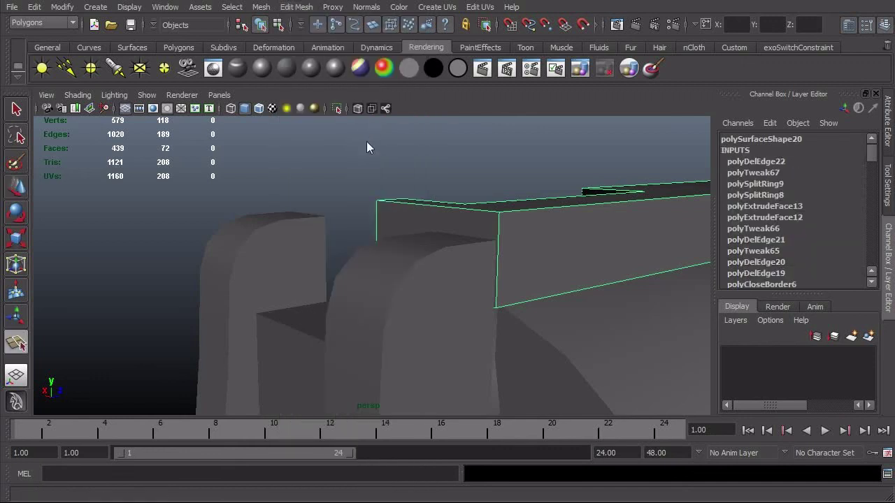
{"action": "left_click_drag", "start_coordinate": [500, 249], "coordinate": [499, 238]}
{"action": "key", "text": "w"}
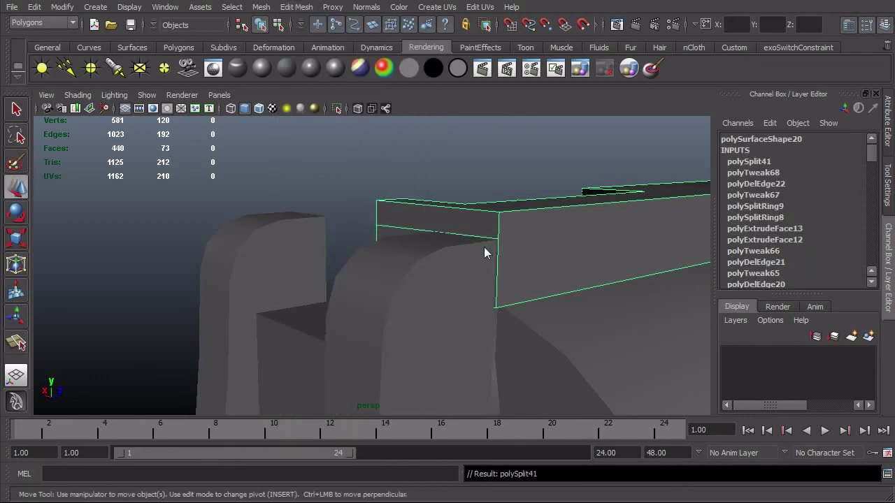
{"action": "left_click", "coordinate": [407, 230]}
{"action": "key", "text": "v"}
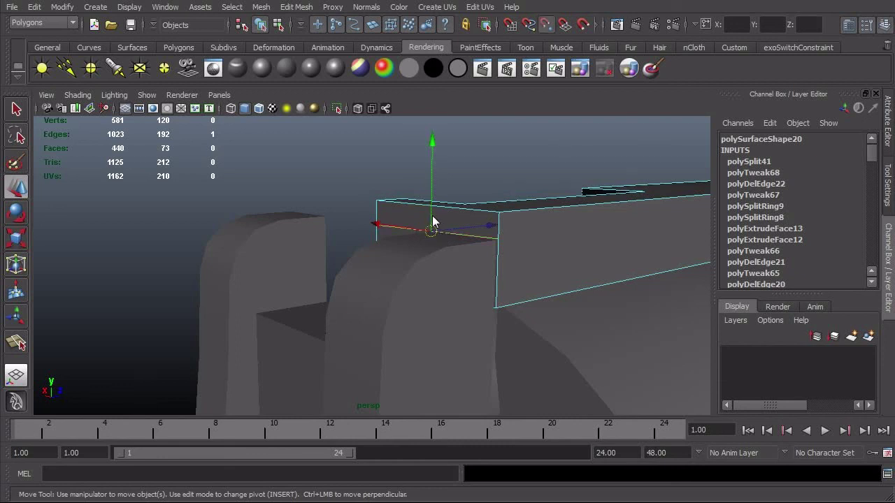
{"action": "left_click_drag", "start_coordinate": [432, 216], "coordinate": [440, 234]}
Step: Extrude the upper part of the strap's rear end face backward over the top of the frame upright
{"action": "left_click_drag", "start_coordinate": [519, 251], "coordinate": [419, 217], "text": "alt"}
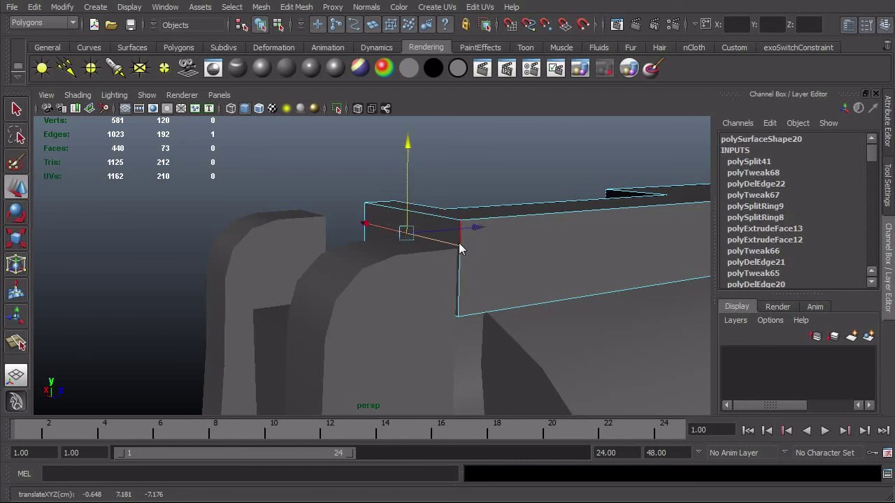
{"action": "right_click_drag", "start_coordinate": [458, 242], "coordinate": [450, 263]}
{"action": "left_click", "coordinate": [434, 232]}
{"action": "left_click_drag", "start_coordinate": [450, 263], "coordinate": [434, 261], "text": "alt"}
{"action": "right_click_drag", "start_coordinate": [433, 261], "coordinate": [479, 258], "text": "alt"}
{"action": "middle_click_drag", "start_coordinate": [480, 257], "coordinate": [504, 281], "text": "alt"}
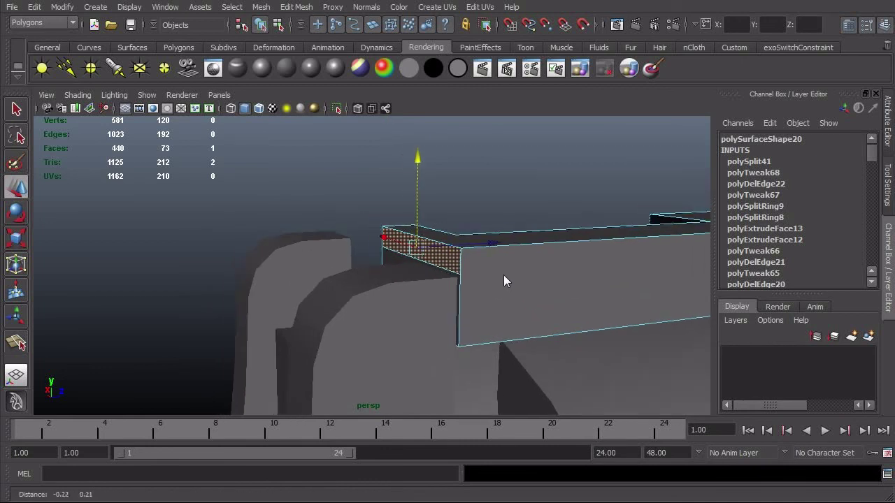
{"action": "mouse_move", "coordinate": [503, 275]}
{"action": "left_mouse_down", "text": "alt"}
{"action": "mouse_move", "coordinate": [528, 276]}
{"action": "mouse_move", "coordinate": [511, 273]}
{"action": "left_mouse_up", "text": "alt"}
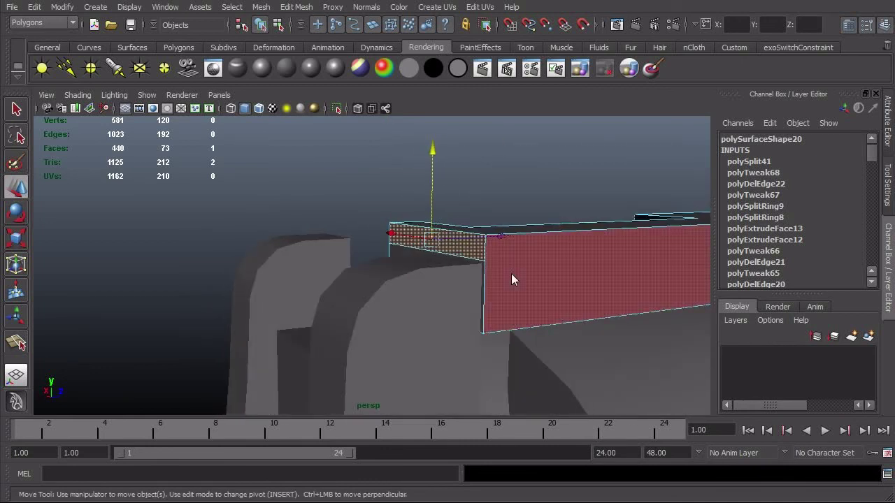
{"action": "left_click", "coordinate": [301, 8]}
{"action": "left_click", "coordinate": [302, 37]}
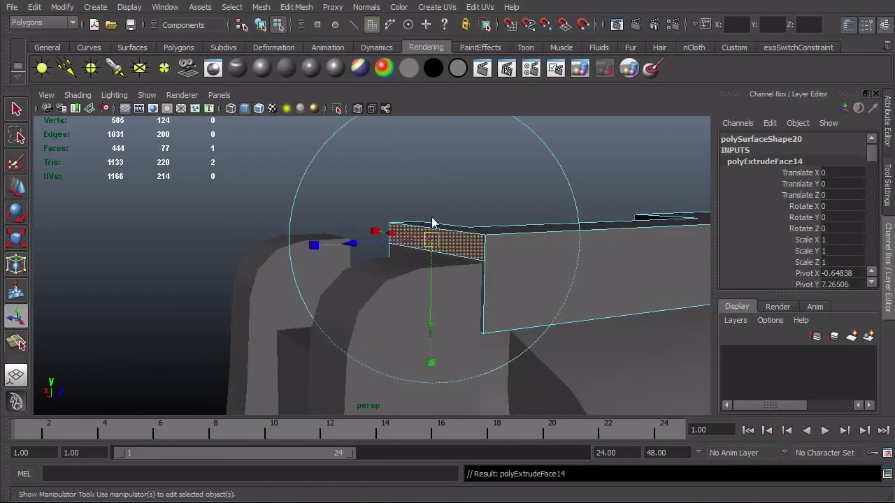
{"action": "left_click_drag", "start_coordinate": [420, 306], "coordinate": [399, 336], "text": "alt"}
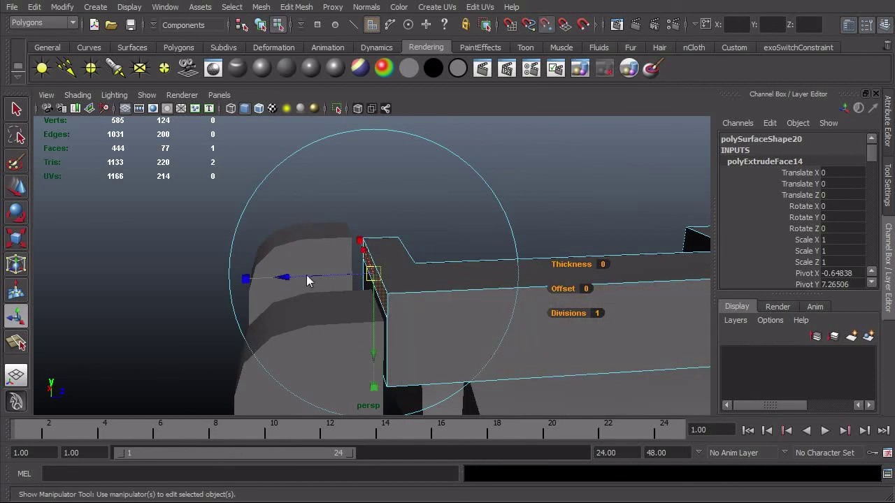
{"action": "left_click_drag", "start_coordinate": [283, 283], "coordinate": [373, 323], "text": "alt"}
{"action": "key", "text": "q"}
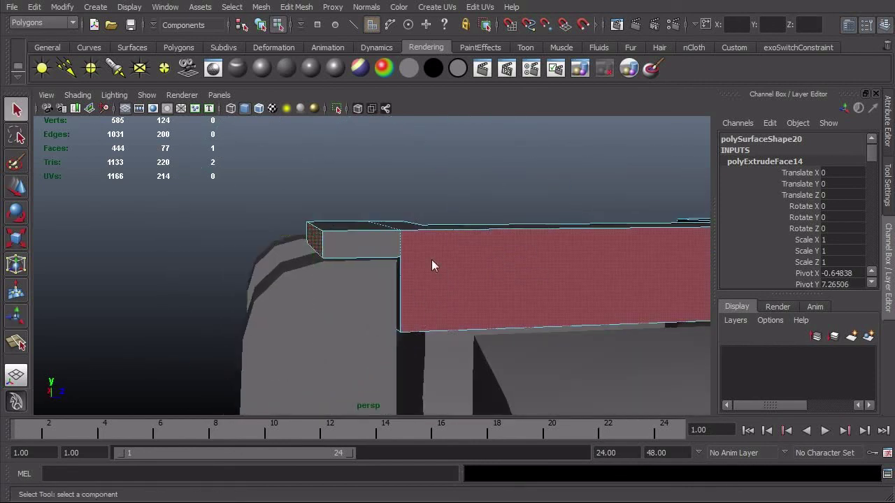
Step: Move the two upper end vertices of the extruded tab slightly forward so its rear face slopes
{"action": "left_click_drag", "start_coordinate": [340, 244], "coordinate": [321, 243], "text": "alt"}
{"action": "left_click_drag", "start_coordinate": [320, 243], "coordinate": [458, 262], "text": "alt"}
{"action": "key", "text": "w"}
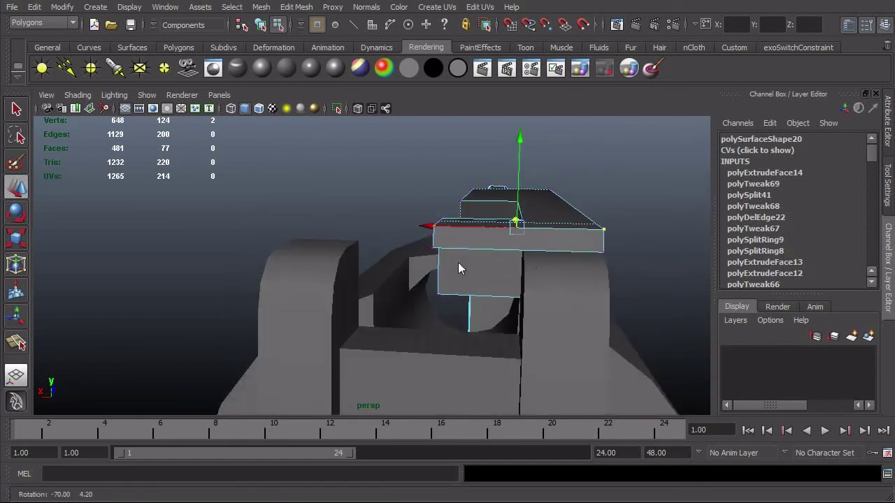
{"action": "key", "text": "F8"}
{"action": "key", "text": "F8"}
{"action": "key", "text": "F8"}
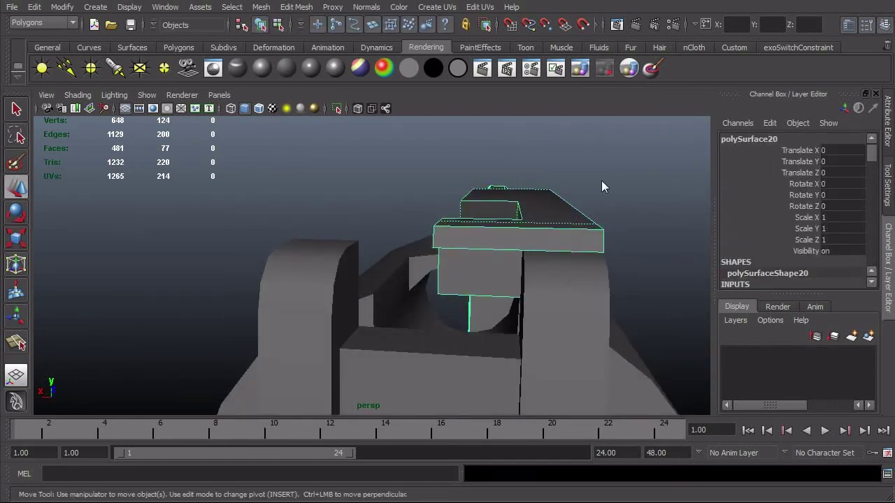
{"action": "left_click", "coordinate": [601, 182]}
Step: Isolate the strap and split its lower rear face and the tab's underside with one continuous edge line using the Interactive Split Tool
{"action": "right_click_drag", "start_coordinate": [589, 219], "coordinate": [471, 271], "text": "alt"}
{"action": "left_click_drag", "start_coordinate": [471, 271], "coordinate": [468, 360], "text": "alt"}
{"action": "left_click", "coordinate": [461, 262]}
{"action": "key", "text": "w"}
{"action": "key", "text": "ctrl+1"}
{"action": "left_click", "coordinate": [297, 7]}
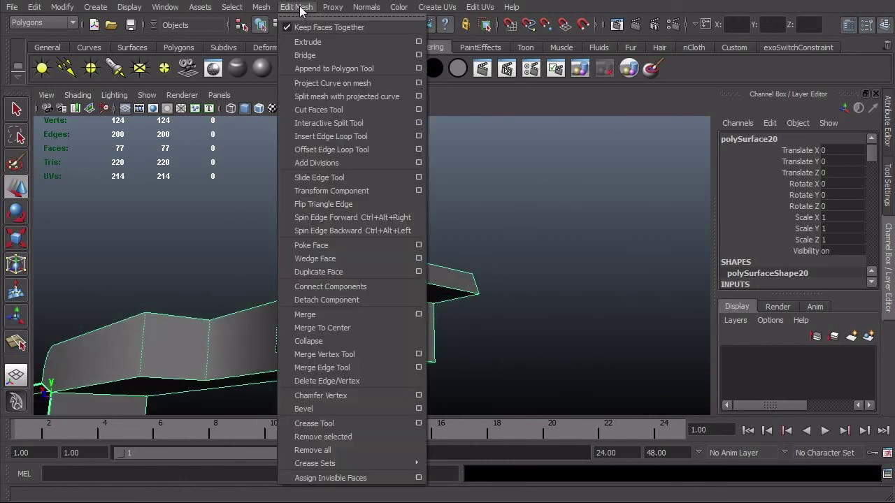
{"action": "left_click", "coordinate": [336, 124]}
{"action": "mouse_move", "coordinate": [378, 371]}
{"action": "left_mouse_down", "text": "alt"}
{"action": "mouse_move", "coordinate": [388, 374]}
{"action": "mouse_move", "coordinate": [380, 362]}
{"action": "left_mouse_up", "text": "alt"}
{"action": "left_click", "coordinate": [383, 360]}
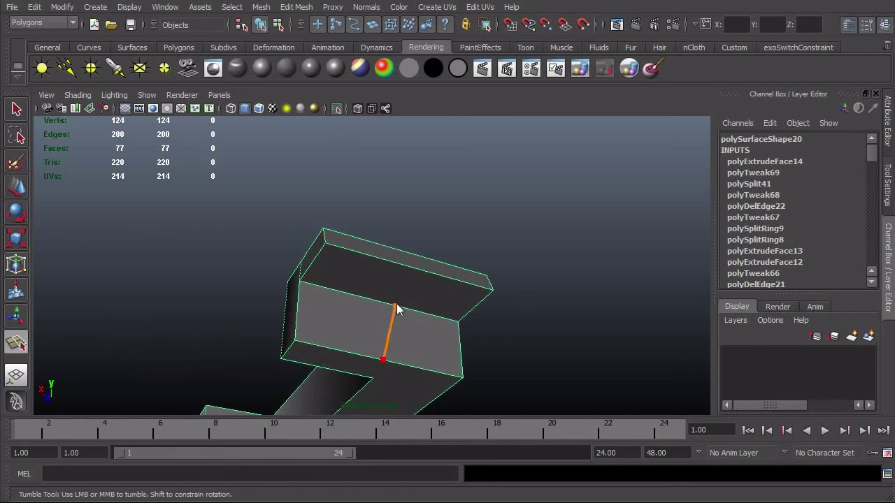
{"action": "left_click", "coordinate": [411, 268]}
{"action": "key", "text": "w"}
Step: Move the two new split edges along X to line up with the inner side of the frame upright, showing the full model again
{"action": "key", "text": "F10"}
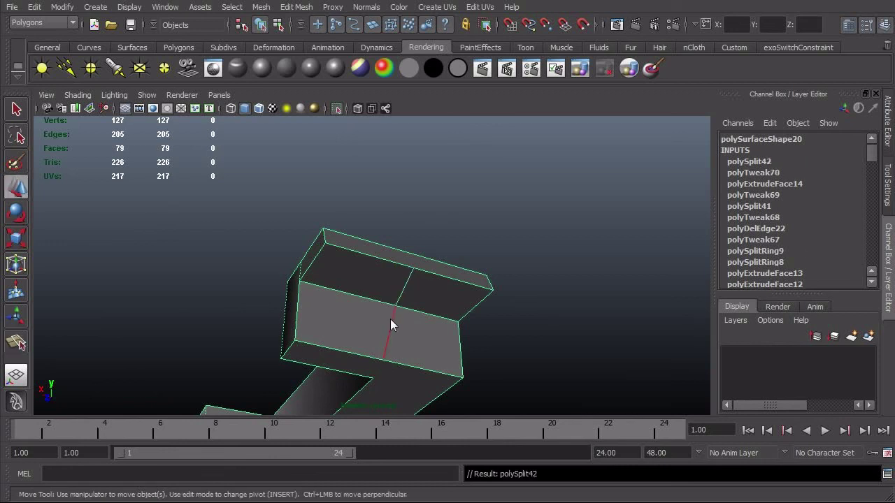
{"action": "double_click", "coordinate": [390, 320]}
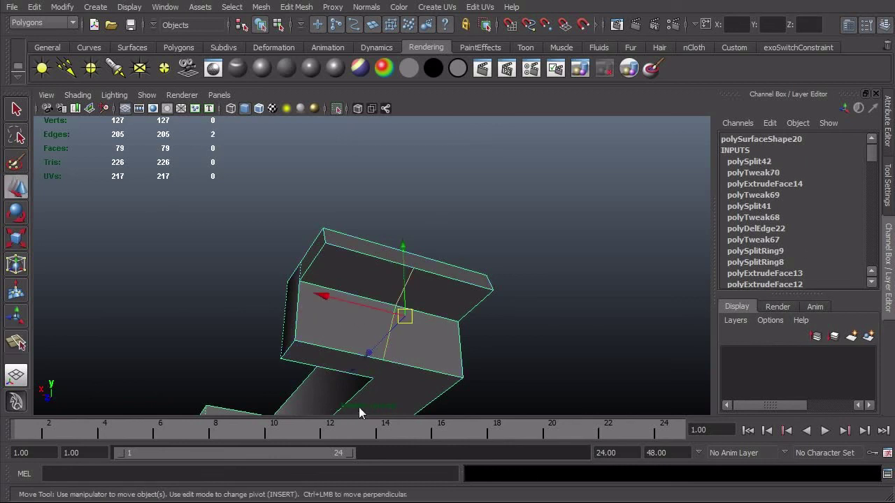
{"action": "left_click_drag", "start_coordinate": [375, 312], "coordinate": [510, 370]}
{"action": "left_click", "coordinate": [544, 351]}
{"action": "key", "text": "ctrl+1"}
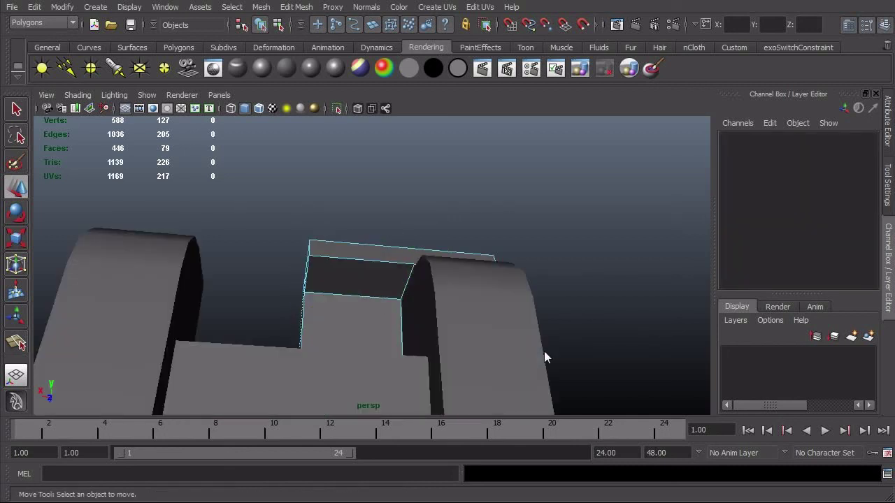
{"action": "left_click_drag", "start_coordinate": [558, 320], "coordinate": [360, 356], "text": "alt"}
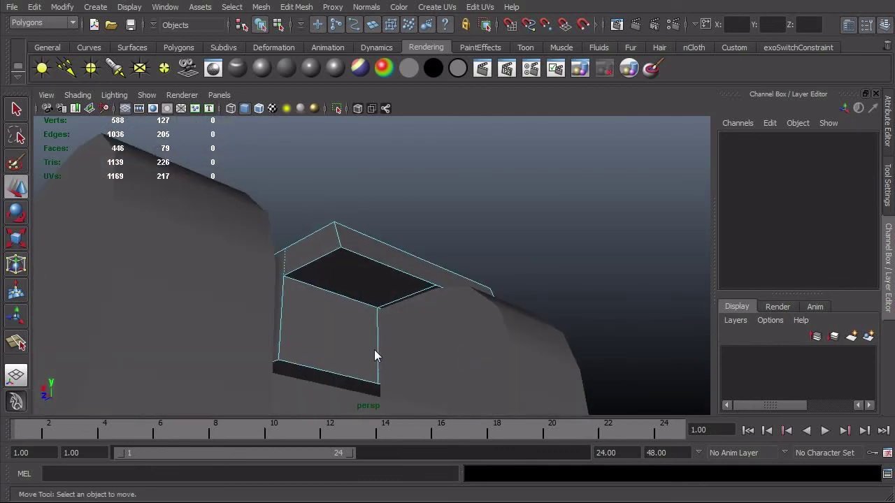
{"action": "left_click", "coordinate": [377, 331]}
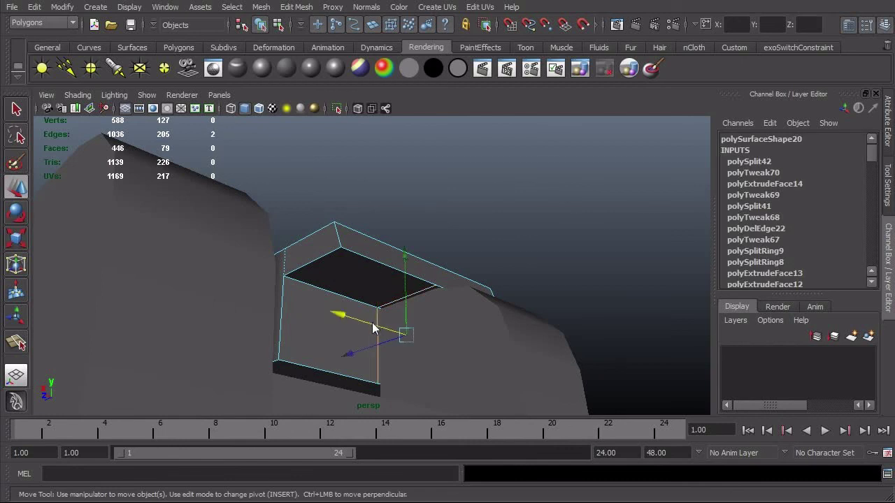
{"action": "left_click_drag", "start_coordinate": [374, 329], "coordinate": [358, 355], "text": "alt"}
{"action": "middle_click_drag", "start_coordinate": [358, 355], "coordinate": [375, 320], "text": "alt"}
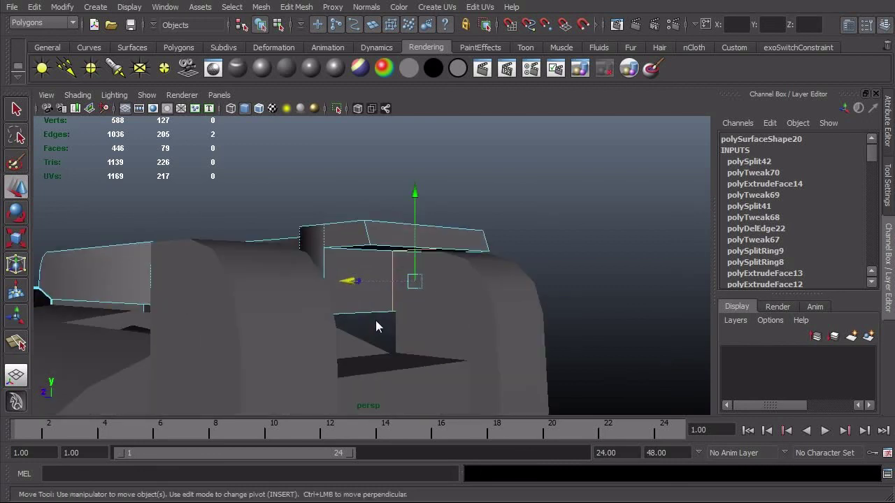
{"action": "left_click_drag", "start_coordinate": [376, 321], "coordinate": [524, 306], "text": "alt"}
{"action": "mouse_move", "coordinate": [292, 318]}
{"action": "left_mouse_down", "text": "alt"}
{"action": "mouse_move", "coordinate": [350, 323]}
{"action": "mouse_move", "coordinate": [262, 310]}
{"action": "mouse_move", "coordinate": [211, 321]}
{"action": "mouse_move", "coordinate": [279, 321]}
{"action": "left_mouse_up", "text": "alt"}
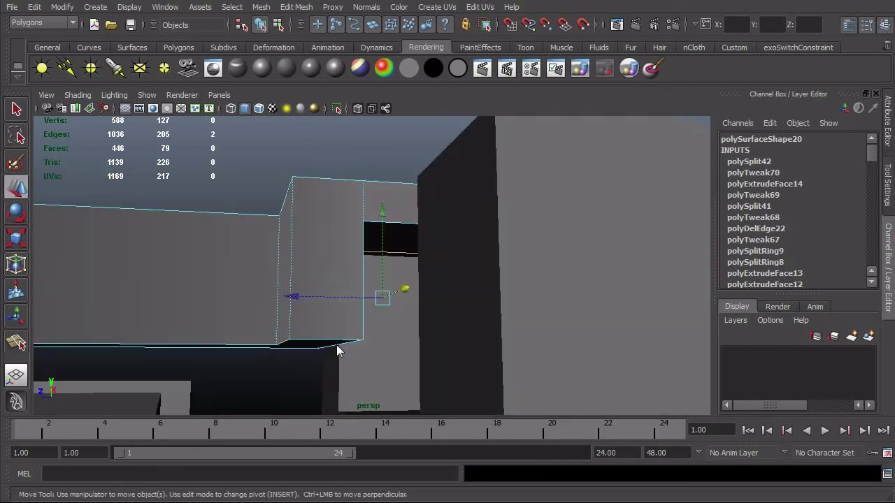
{"action": "left_click_drag", "start_coordinate": [337, 350], "coordinate": [232, 332], "text": "alt"}
{"action": "right_click_drag", "start_coordinate": [361, 341], "coordinate": [458, 347], "text": "alt"}
Step: Connect the lower end of the split edge to the notch's inner rear corner across the strap's underside with the Interactive Split Tool
{"action": "key", "text": "q"}
{"action": "left_click", "coordinate": [458, 348]}
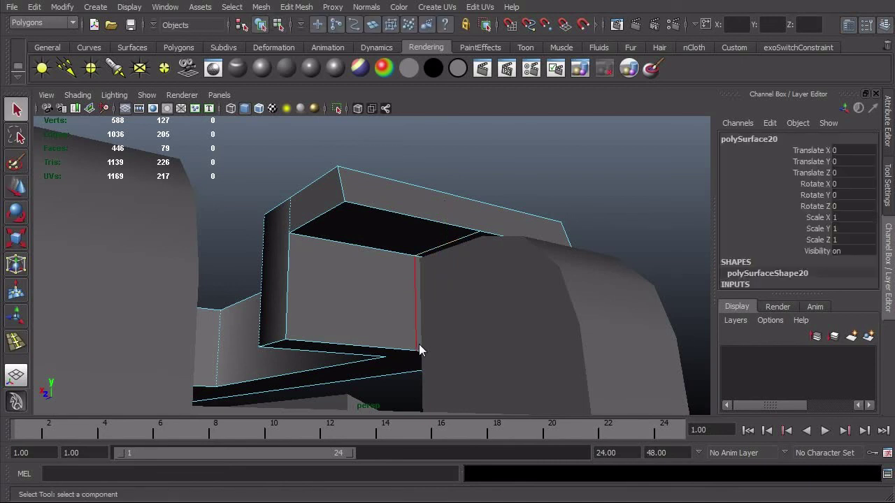
{"action": "left_click", "coordinate": [412, 344]}
{"action": "right_click", "coordinate": [411, 350], "text": "shift"}
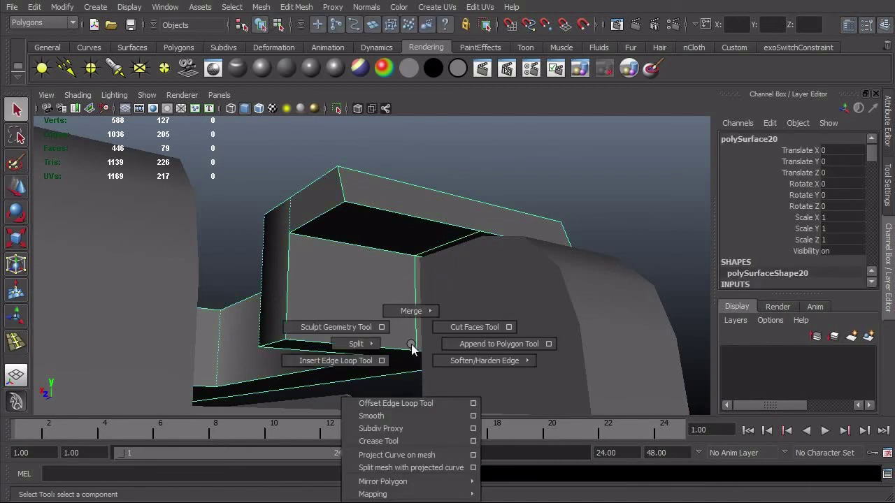
{"action": "right_click_drag", "start_coordinate": [412, 344], "coordinate": [420, 330], "text": "shift"}
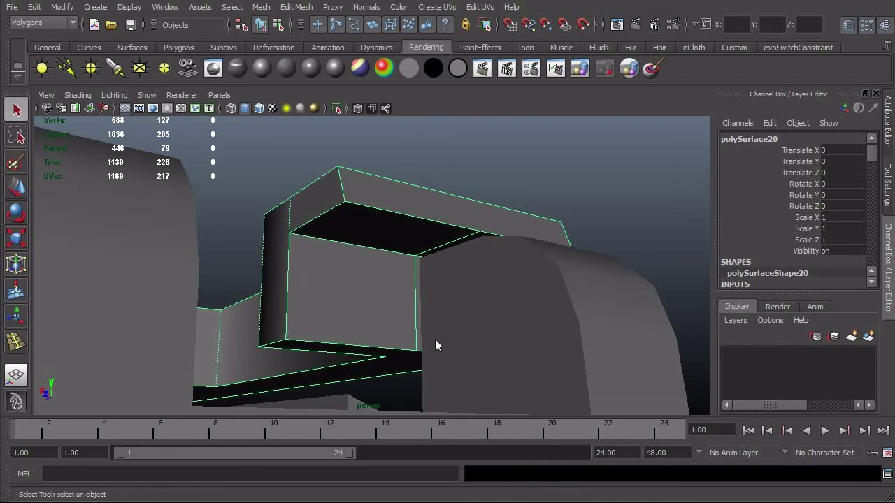
{"action": "right_click", "coordinate": [380, 329], "text": "shift"}
{"action": "right_click_drag", "start_coordinate": [354, 329], "coordinate": [371, 329], "text": "shift"}
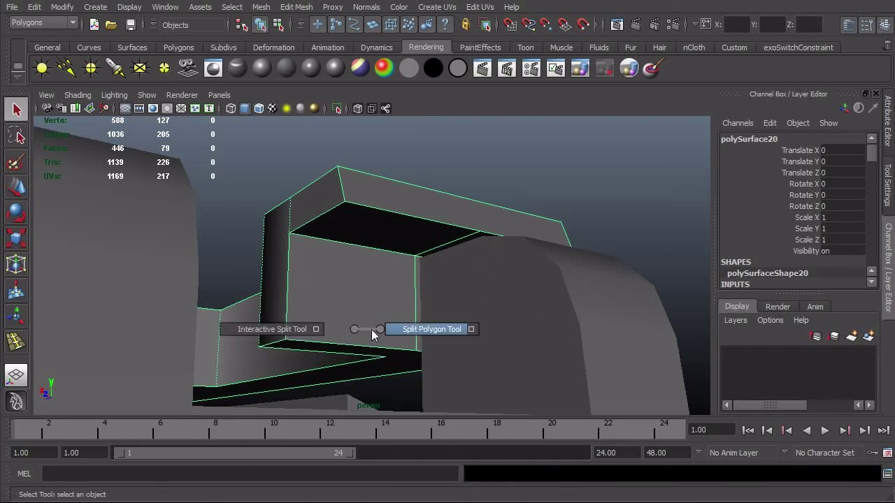
{"action": "right_click_drag", "start_coordinate": [305, 329], "coordinate": [303, 328], "text": "shift"}
{"action": "left_click", "coordinate": [416, 351]}
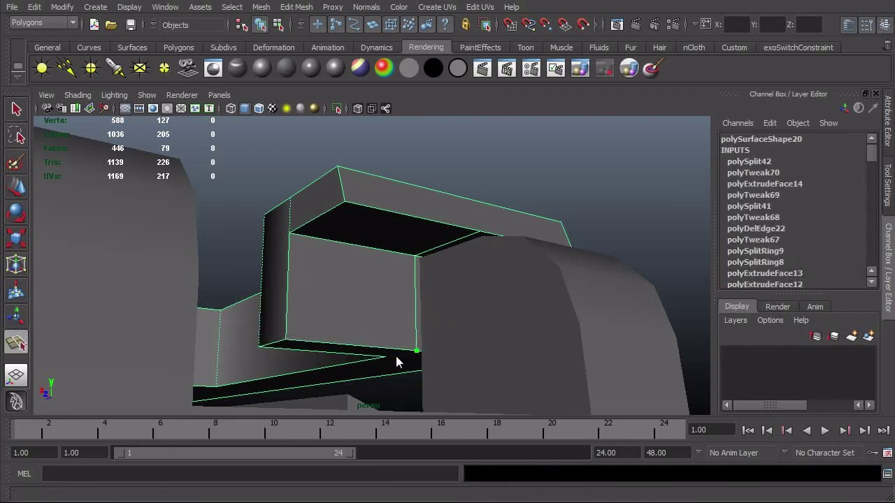
{"action": "mouse_move", "coordinate": [403, 369]}
{"action": "left_mouse_down", "text": "alt"}
{"action": "mouse_move", "coordinate": [407, 362]}
{"action": "mouse_move", "coordinate": [593, 381]}
{"action": "mouse_move", "coordinate": [455, 337]}
{"action": "mouse_move", "coordinate": [464, 346]}
{"action": "mouse_move", "coordinate": [380, 382]}
{"action": "mouse_move", "coordinate": [339, 360]}
{"action": "mouse_move", "coordinate": [413, 360]}
{"action": "mouse_move", "coordinate": [393, 369]}
{"action": "left_mouse_up", "text": "alt"}
{"action": "key", "text": "Return"}
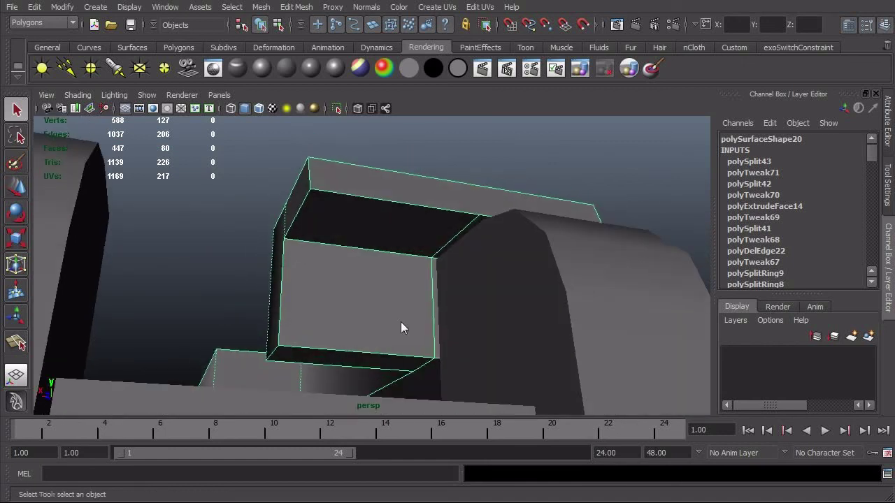
Step: Delete the underside face of the tab that overhangs the strap's lower rear face
{"action": "right_click_drag", "start_coordinate": [401, 322], "coordinate": [396, 341]}
{"action": "left_click", "coordinate": [396, 342]}
{"action": "left_click_drag", "start_coordinate": [397, 341], "coordinate": [385, 361], "text": "alt"}
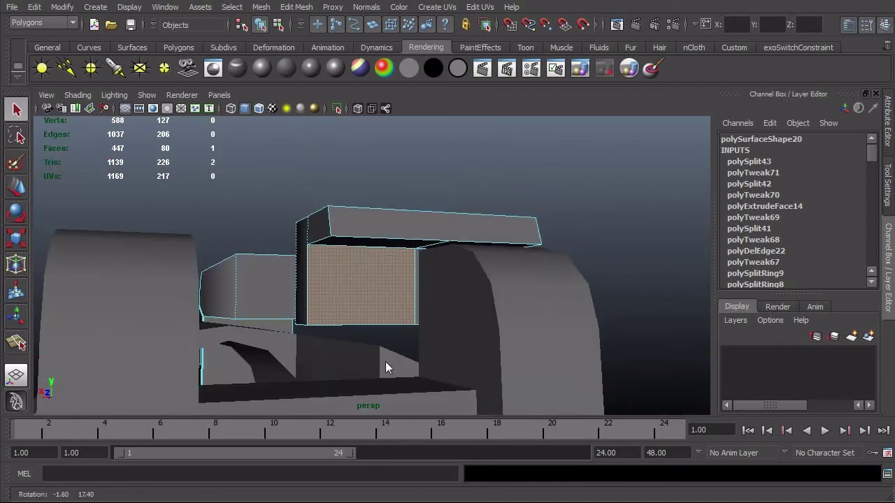
{"action": "left_click_drag", "start_coordinate": [465, 293], "coordinate": [461, 287], "text": "alt"}
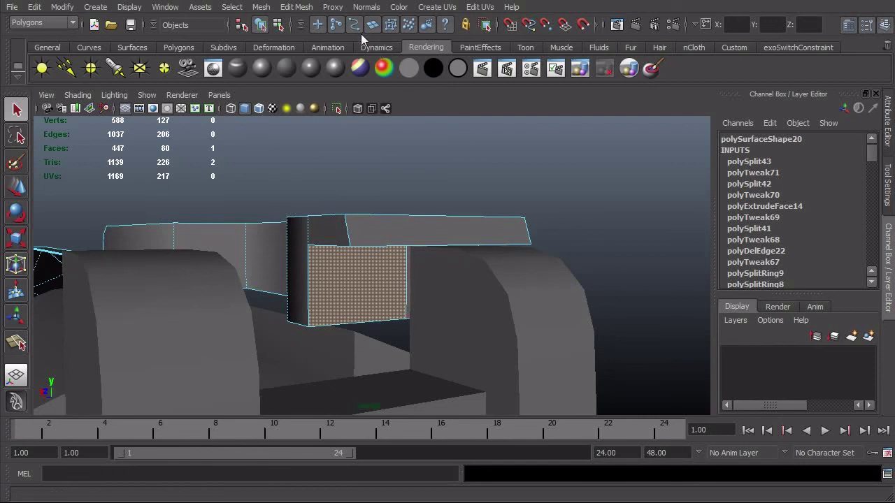
{"action": "left_click_drag", "start_coordinate": [398, 124], "coordinate": [420, 270], "text": "alt"}
{"action": "left_click_drag", "start_coordinate": [393, 242], "coordinate": [387, 272], "text": "alt"}
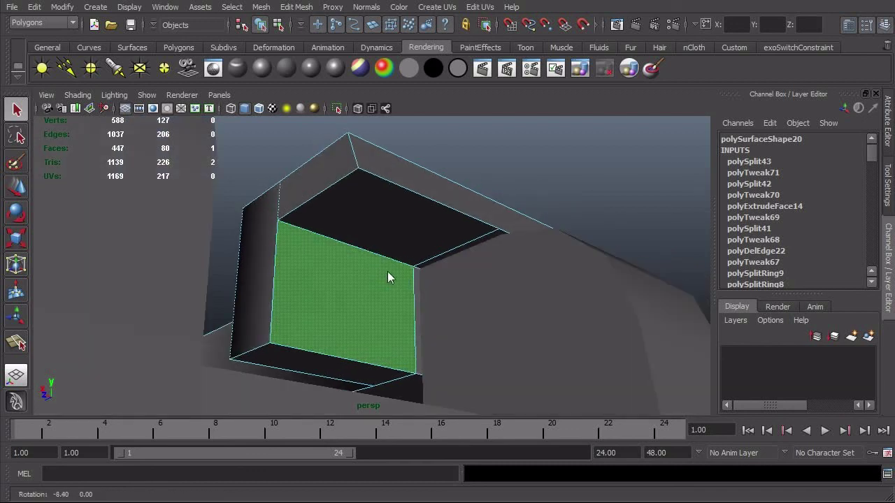
{"action": "left_click", "coordinate": [389, 274]}
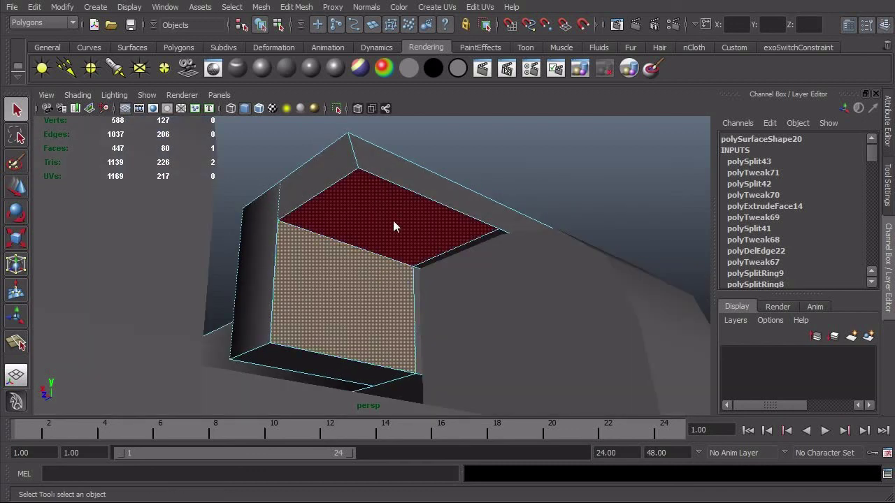
{"action": "left_click_drag", "start_coordinate": [393, 226], "coordinate": [366, 256], "text": "alt"}
{"action": "left_click_drag", "start_coordinate": [414, 232], "coordinate": [390, 234], "text": "alt"}
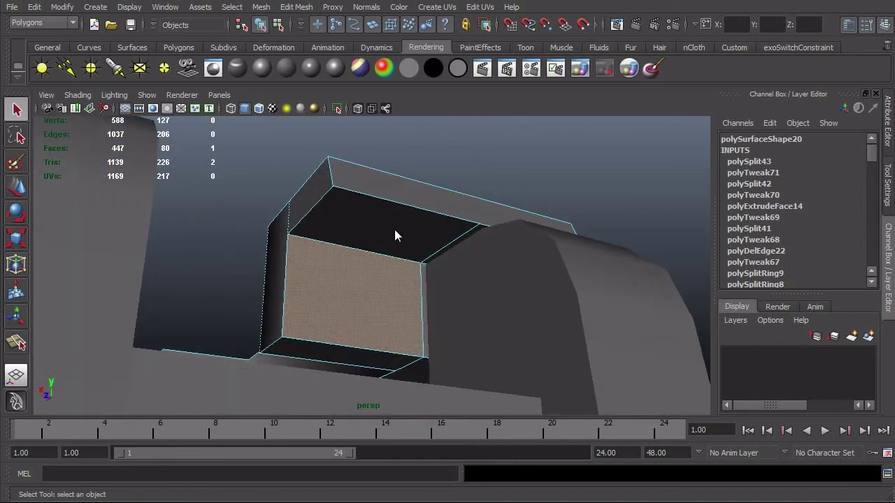
{"action": "left_click", "coordinate": [395, 235]}
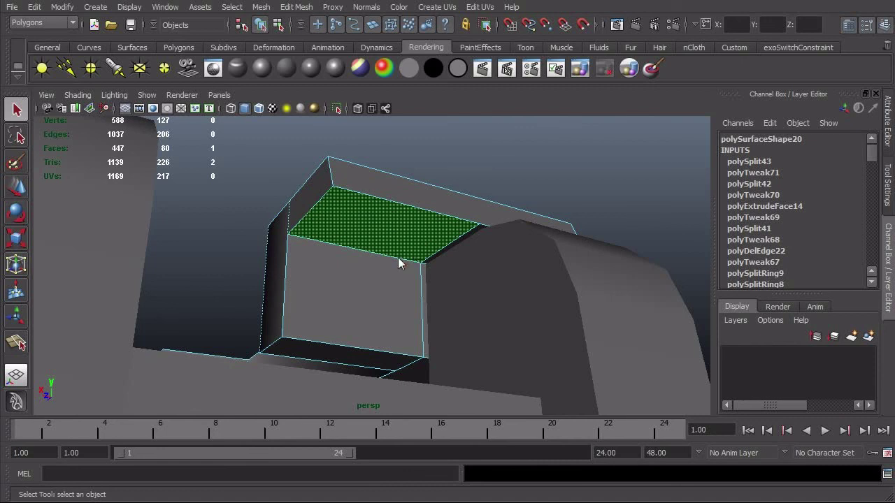
{"action": "key", "text": "Delete"}
Step: Extrude the strap's lower rear face backward until it meets the end of the overhanging tab
{"action": "left_click", "coordinate": [358, 283]}
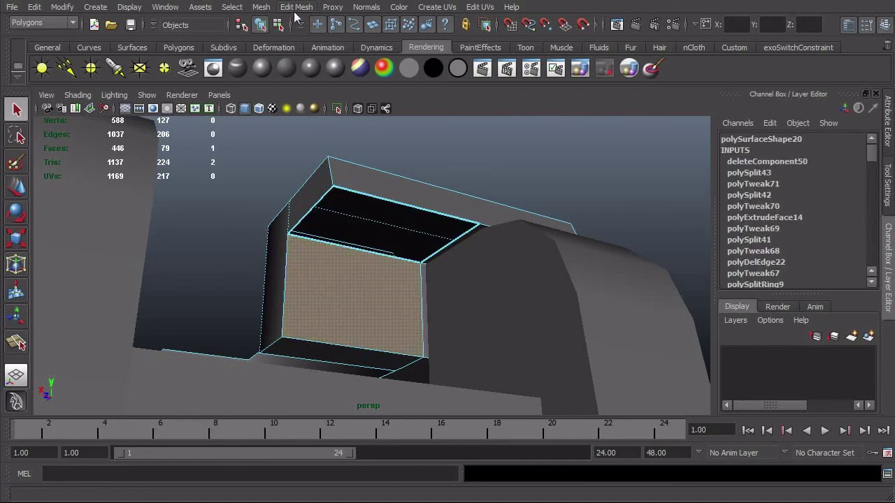
{"action": "left_click", "coordinate": [296, 7]}
{"action": "left_click", "coordinate": [308, 37]}
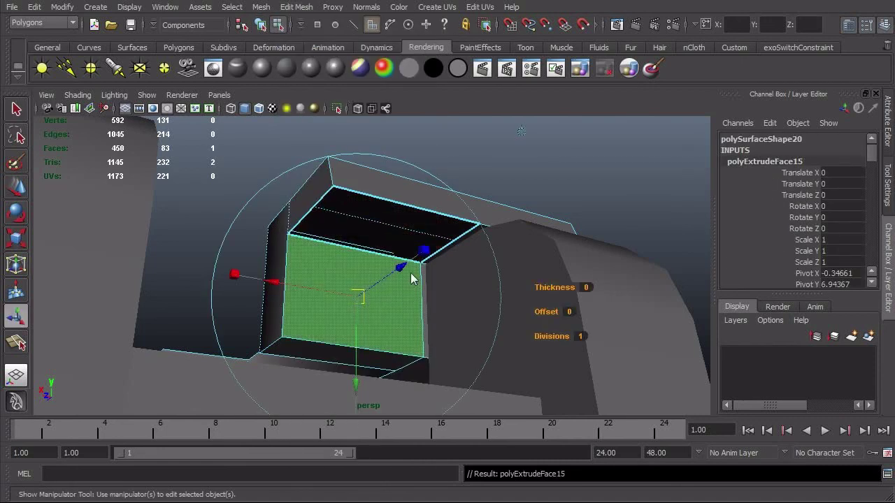
{"action": "left_click_drag", "start_coordinate": [400, 268], "coordinate": [377, 251]}
Step: Merge the upper vertices of the extruded block with the matching lower corner vertices of the tab
{"action": "right_click_drag", "start_coordinate": [297, 254], "coordinate": [298, 252]}
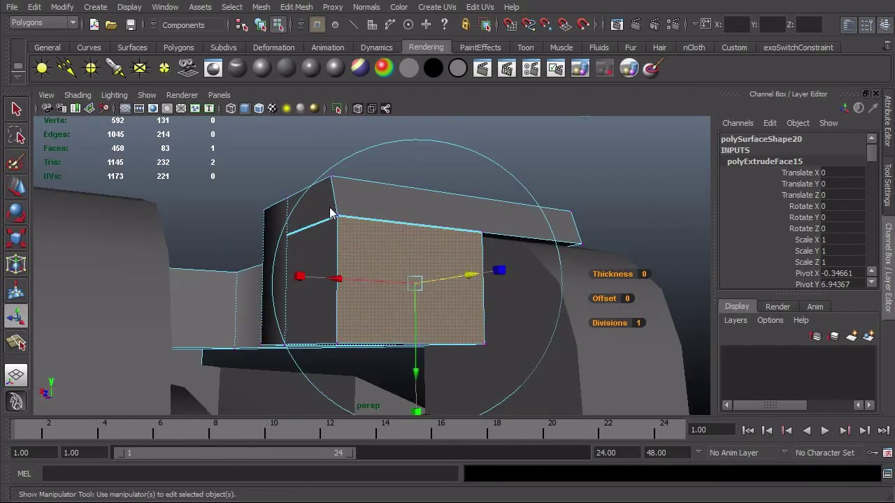
{"action": "left_click_drag", "start_coordinate": [513, 256], "coordinate": [476, 259], "text": "alt"}
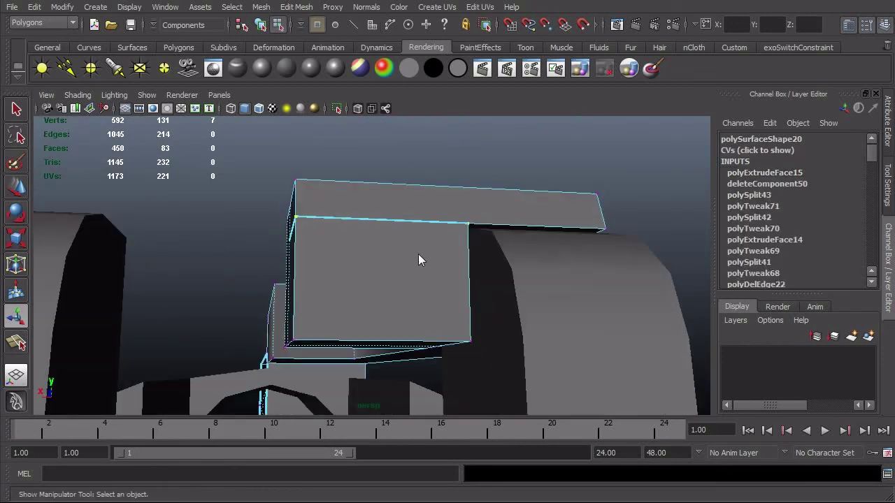
{"action": "left_click", "coordinate": [296, 7]}
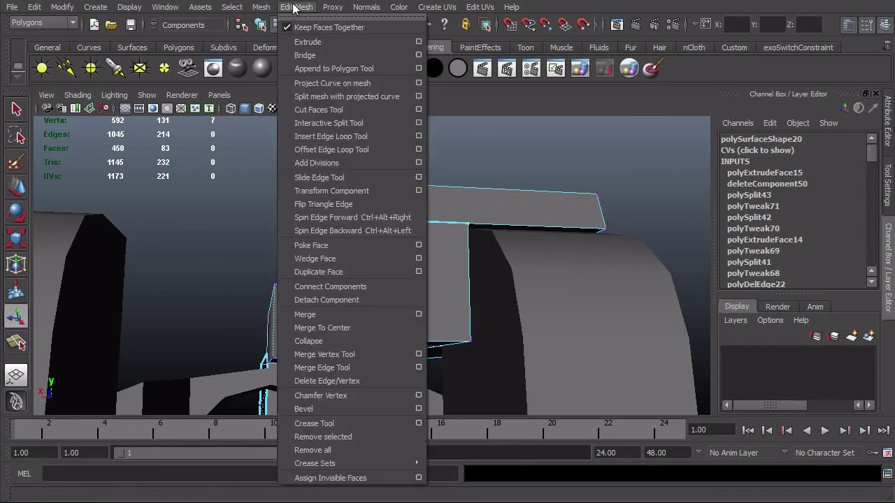
{"action": "left_click", "coordinate": [342, 316]}
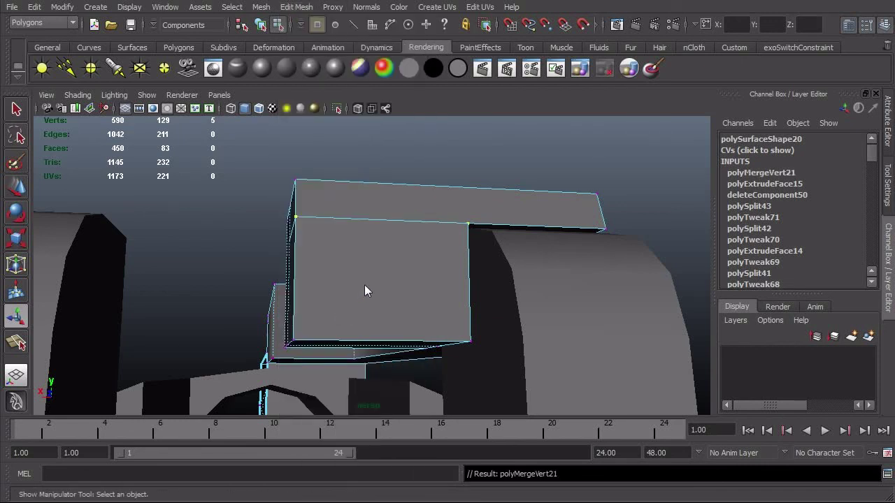
Step: Examine the merged corners and internal edges of the strap's rear block in wireframe
{"action": "mouse_move", "coordinate": [365, 285]}
{"action": "left_mouse_down", "text": "alt"}
{"action": "mouse_move", "coordinate": [465, 304]}
{"action": "mouse_move", "coordinate": [503, 354]}
{"action": "mouse_move", "coordinate": [512, 323]}
{"action": "mouse_move", "coordinate": [577, 293]}
{"action": "mouse_move", "coordinate": [441, 303]}
{"action": "mouse_move", "coordinate": [523, 305]}
{"action": "mouse_move", "coordinate": [339, 230]}
{"action": "left_mouse_up", "text": "alt"}
{"action": "key", "text": "4"}
{"action": "left_click_drag", "start_coordinate": [348, 267], "coordinate": [481, 314], "text": "alt"}
{"action": "left_click_drag", "start_coordinate": [528, 296], "coordinate": [426, 351], "text": "alt"}
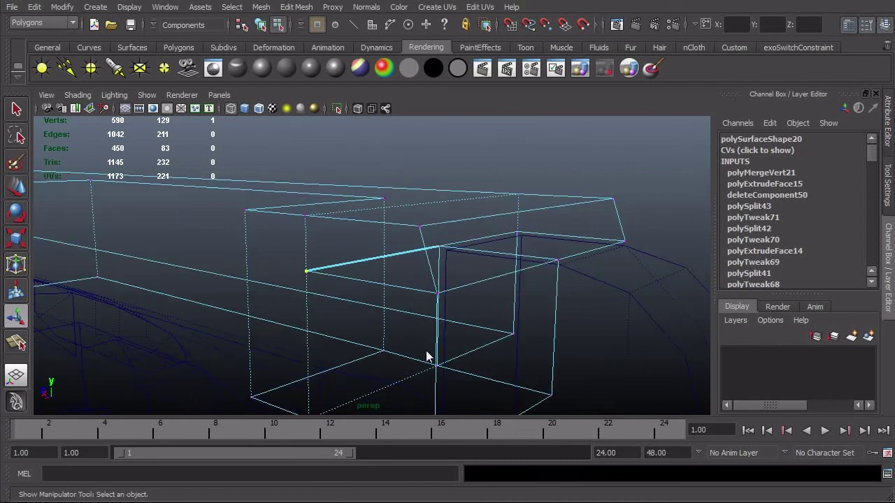
{"action": "key", "text": "F8"}
{"action": "key", "text": "F8"}
{"action": "key", "text": "F8"}
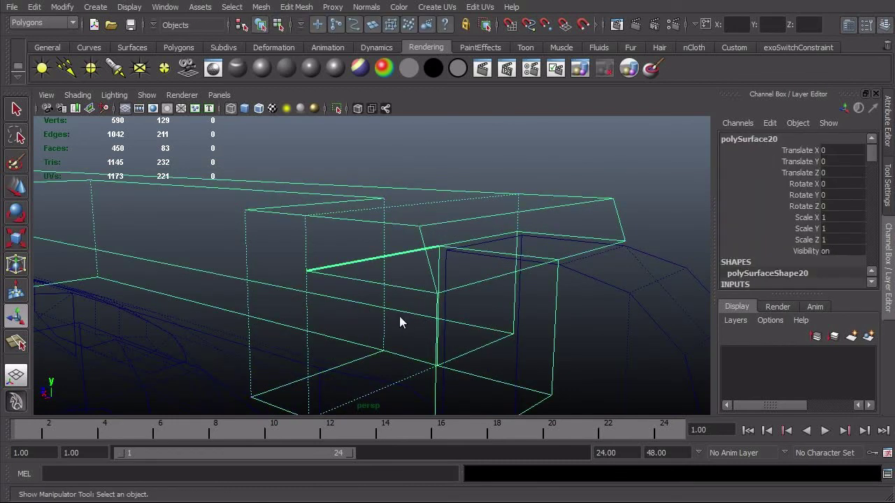
{"action": "mouse_move", "coordinate": [410, 315]}
{"action": "left_mouse_down", "text": "alt"}
{"action": "mouse_move", "coordinate": [410, 347]}
{"action": "mouse_move", "coordinate": [438, 317]}
{"action": "mouse_move", "coordinate": [389, 320]}
{"action": "mouse_move", "coordinate": [444, 288]}
{"action": "mouse_move", "coordinate": [434, 303]}
{"action": "mouse_move", "coordinate": [401, 306]}
{"action": "left_mouse_up", "text": "alt"}
Step: Delete the underside face of the strap's rear block to open its interior, and return to shaded display
{"action": "right_click_drag", "start_coordinate": [401, 305], "coordinate": [403, 335]}
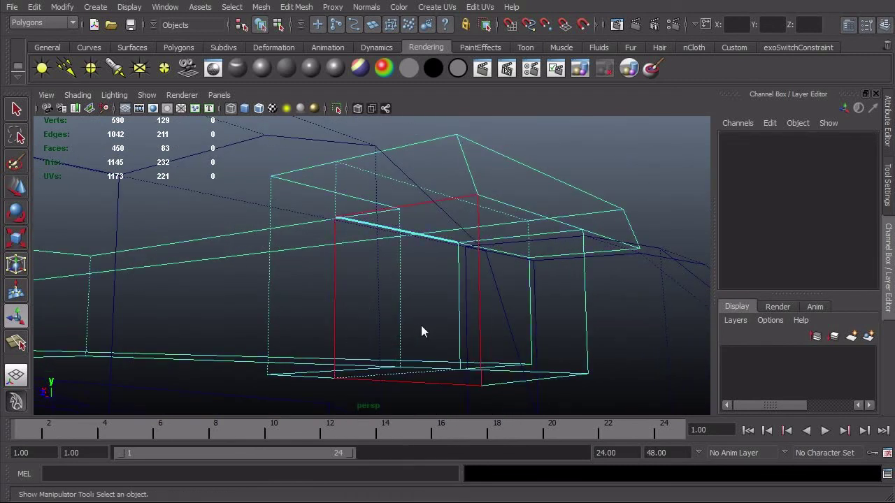
{"action": "left_click", "coordinate": [421, 326]}
{"action": "left_click_drag", "start_coordinate": [421, 325], "coordinate": [456, 343], "text": "alt"}
{"action": "left_click", "coordinate": [427, 336], "text": "shift"}
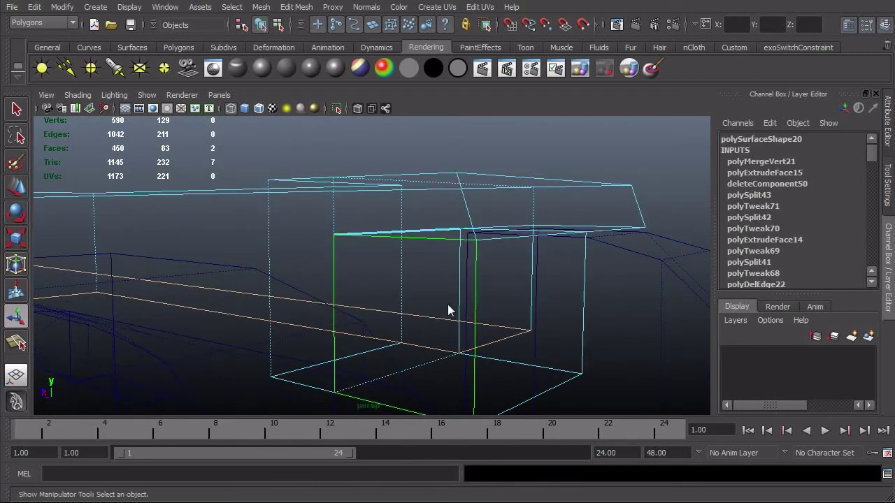
{"action": "left_click", "coordinate": [538, 331]}
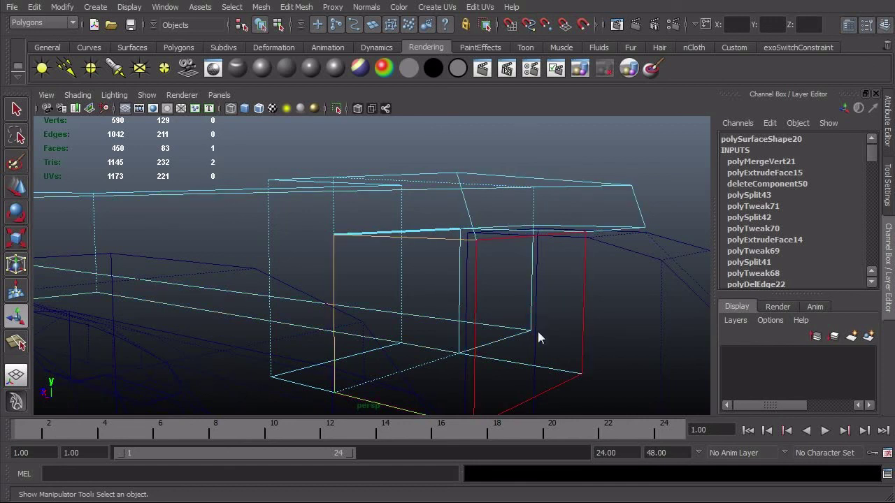
{"action": "mouse_move", "coordinate": [503, 349]}
{"action": "left_mouse_down", "text": "alt"}
{"action": "mouse_move", "coordinate": [520, 345]}
{"action": "mouse_move", "coordinate": [486, 349]}
{"action": "left_mouse_up", "text": "alt"}
{"action": "left_click", "coordinate": [330, 405]}
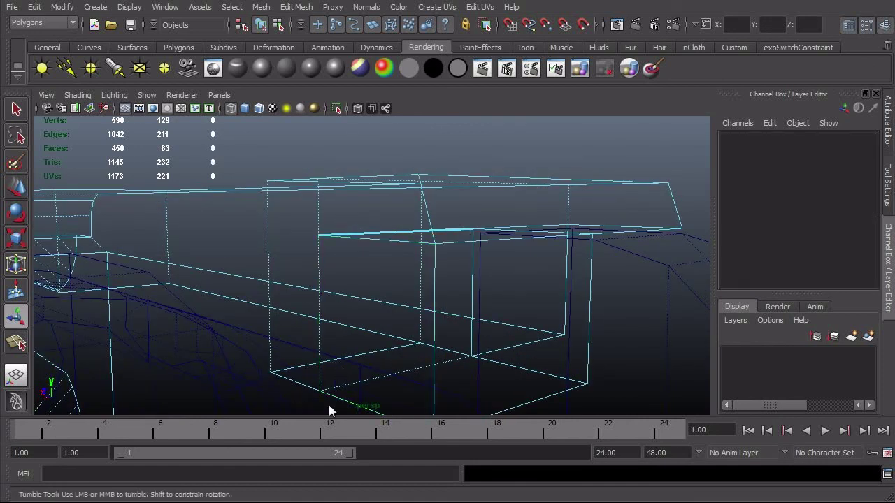
{"action": "left_click_drag", "start_coordinate": [329, 405], "coordinate": [396, 354], "text": "alt"}
{"action": "left_click", "coordinate": [466, 365]}
{"action": "left_click", "coordinate": [486, 383]}
{"action": "key", "text": "5"}
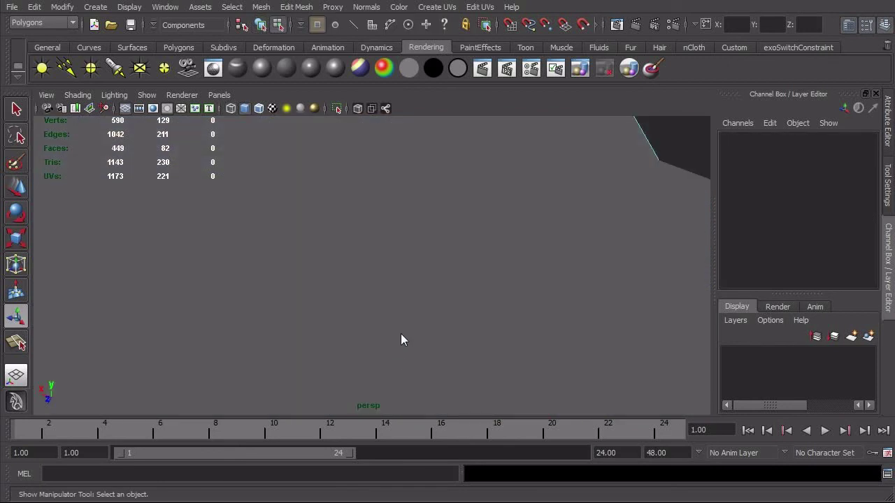
Step: Isolate the strap and delete the leftover internal face inside the rear block
{"action": "left_click", "coordinate": [400, 340]}
{"action": "key", "text": "f"}
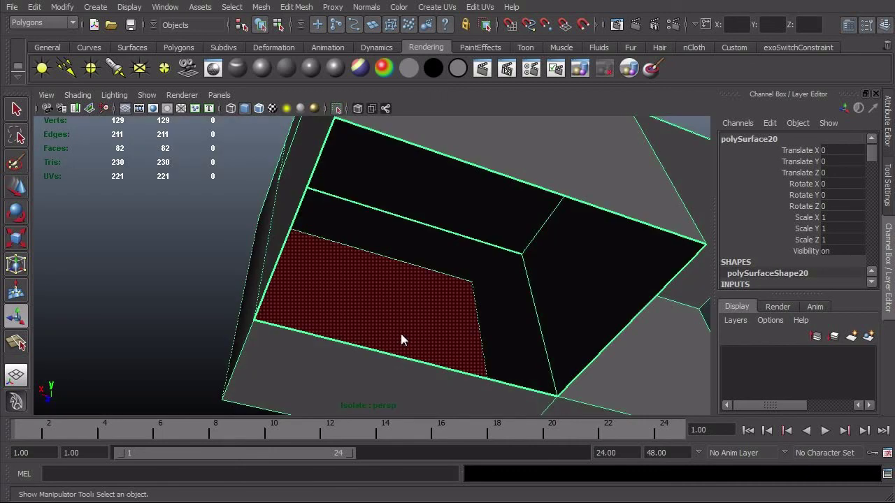
{"action": "left_click_drag", "start_coordinate": [400, 340], "coordinate": [431, 319], "text": "alt"}
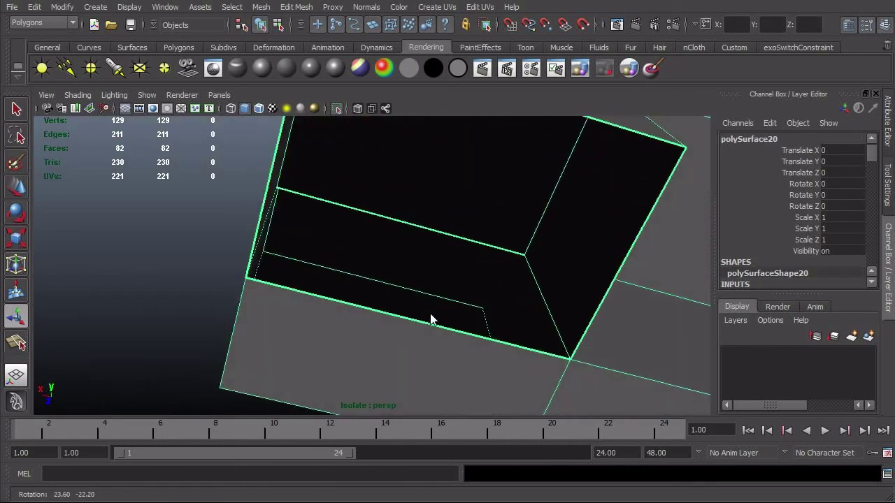
{"action": "left_click_drag", "start_coordinate": [442, 235], "coordinate": [289, 209], "text": "alt"}
{"action": "key", "text": "F11"}
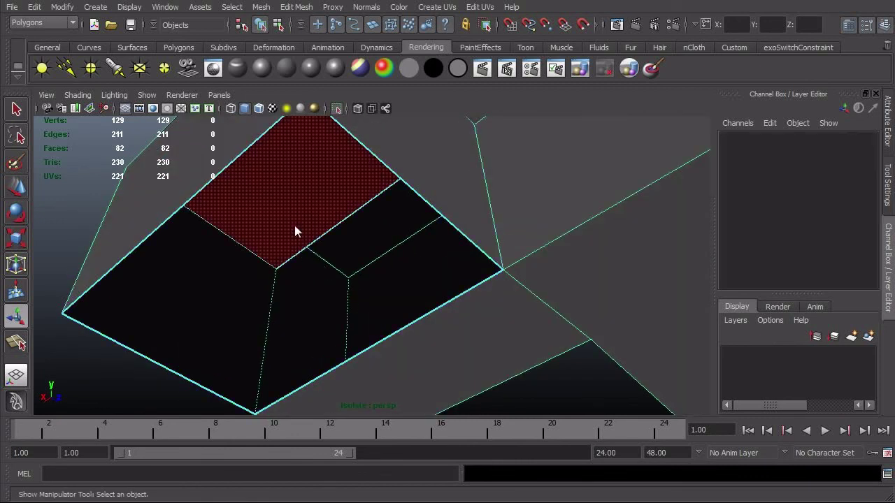
{"action": "left_click", "coordinate": [295, 227]}
{"action": "key", "text": "Delete"}
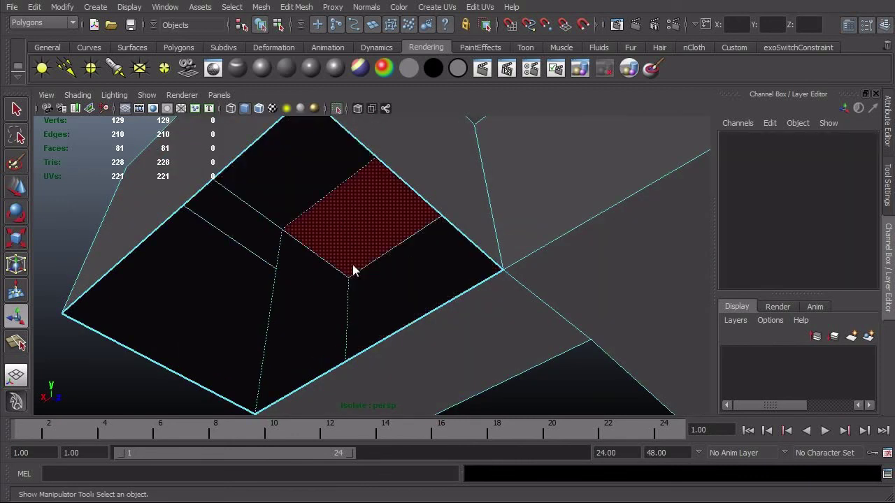
Step: Remove the leftover edge running across the inside of the rear block with Delete Edge
{"action": "left_click_drag", "start_coordinate": [352, 266], "coordinate": [326, 338], "text": "alt"}
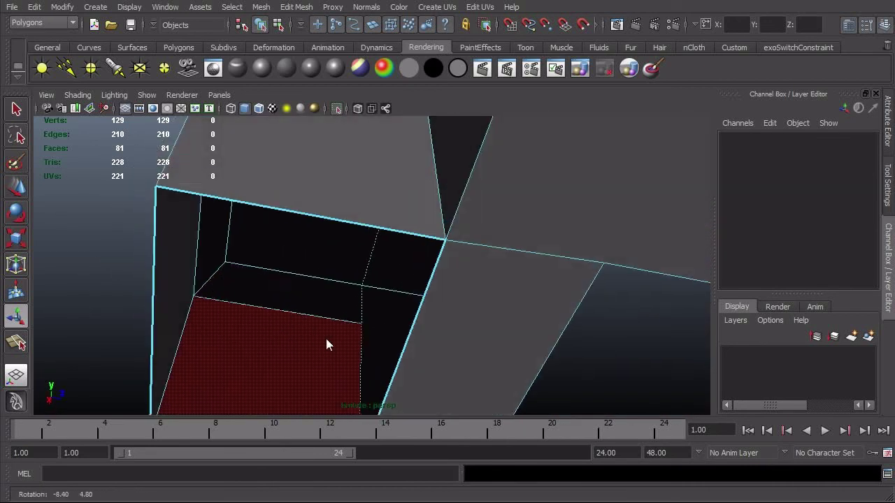
{"action": "right_click_drag", "start_coordinate": [317, 320], "coordinate": [293, 289]}
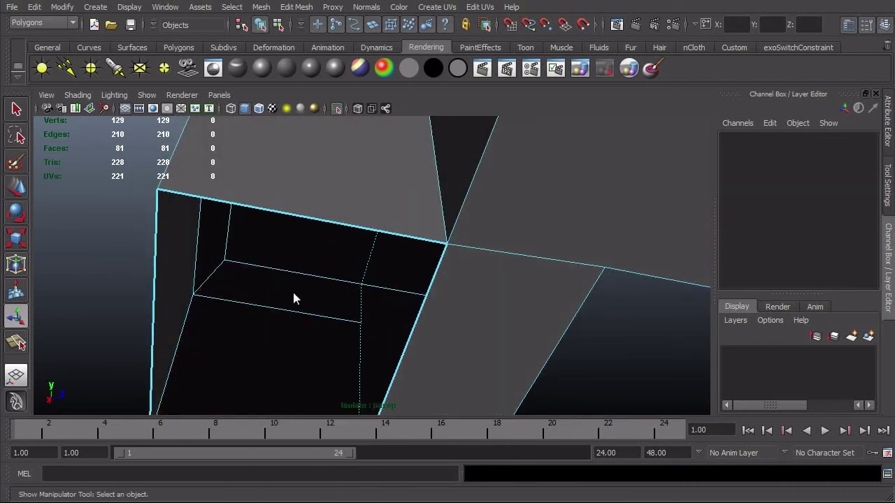
{"action": "left_click", "coordinate": [300, 313]}
{"action": "right_click_drag", "start_coordinate": [324, 317], "coordinate": [289, 333], "text": "shift"}
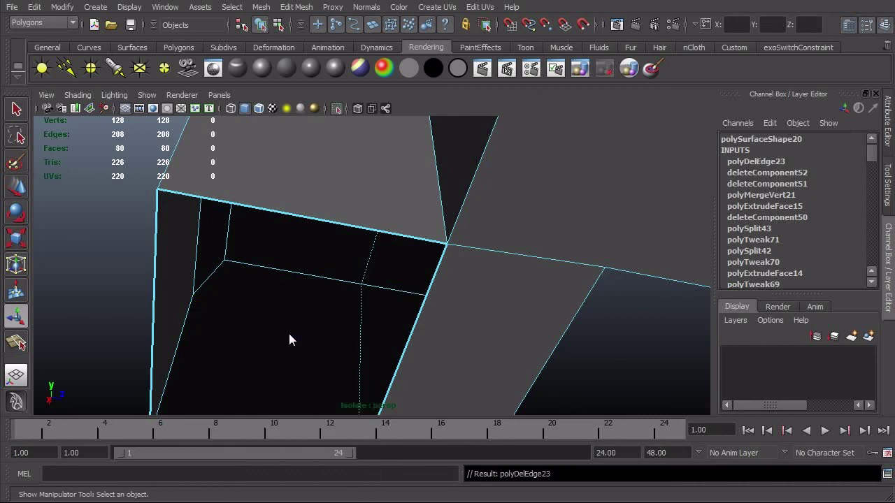
Step: Close the open underside of the rear block with a new face using the Append to Polygon Tool
{"action": "left_click_drag", "start_coordinate": [289, 334], "coordinate": [363, 343], "text": "alt"}
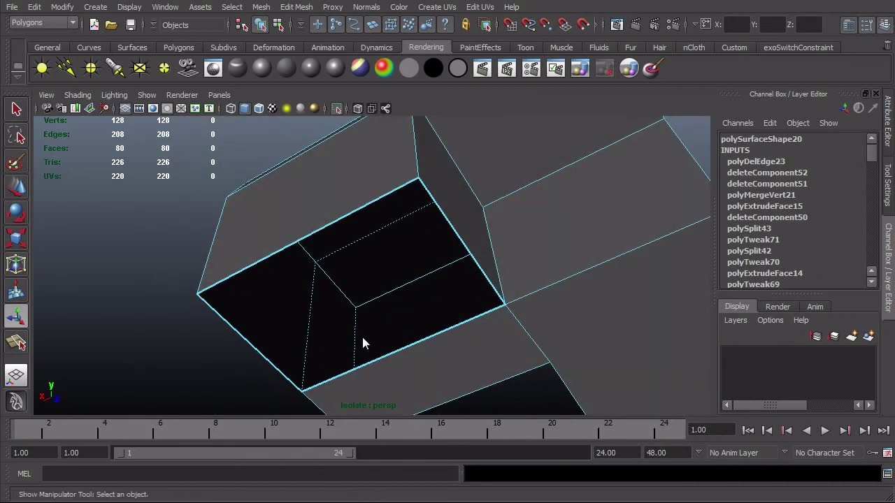
{"action": "key", "text": "F8"}
{"action": "right_click_drag", "start_coordinate": [468, 321], "coordinate": [507, 321], "text": "shift"}
{"action": "left_click", "coordinate": [453, 327]}
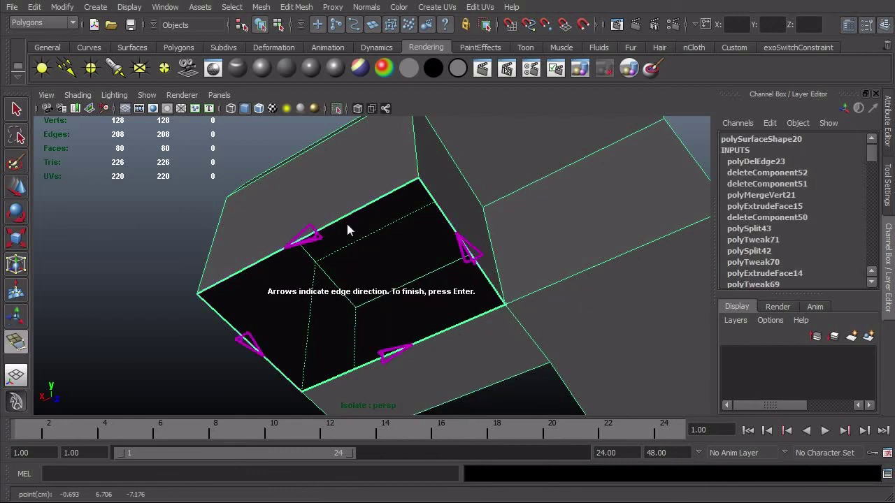
{"action": "key", "text": "Return"}
{"action": "left_click_drag", "start_coordinate": [336, 256], "coordinate": [433, 322], "text": "alt"}
{"action": "left_click", "coordinate": [416, 304]}
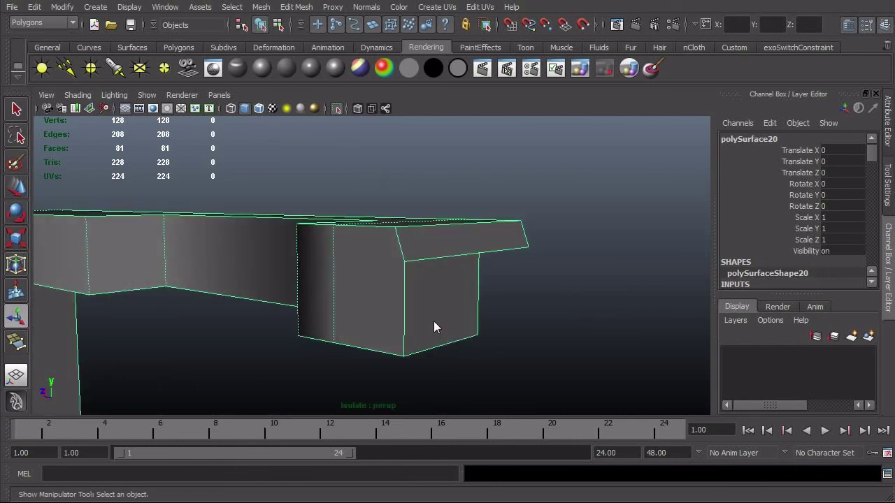
Step: Check the strap's rear end against the reference image in the side view, with the full model shown again
{"action": "right_click_drag", "start_coordinate": [434, 322], "coordinate": [437, 353]}
{"action": "left_click", "coordinate": [440, 337]}
{"action": "left_click_drag", "start_coordinate": [440, 336], "coordinate": [384, 337], "text": "alt"}
{"action": "left_click_drag", "start_coordinate": [502, 336], "coordinate": [500, 317], "text": "alt"}
{"action": "key", "text": "space"}
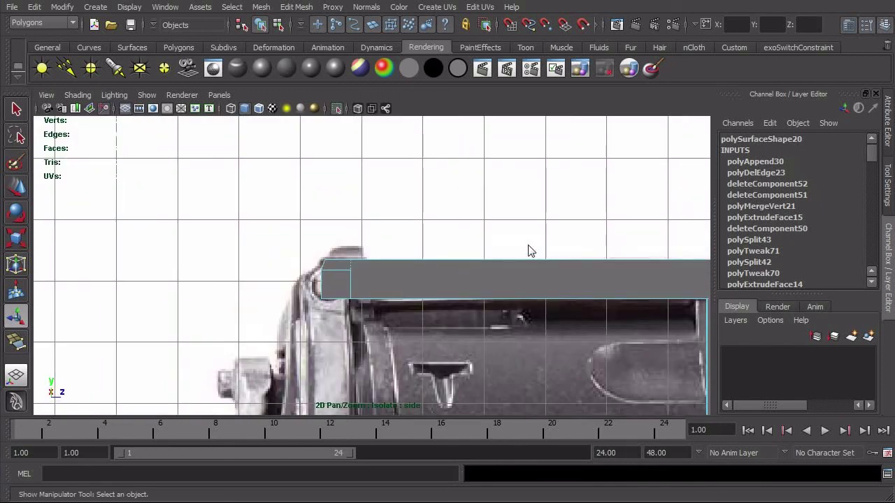
{"action": "key", "text": "F8"}
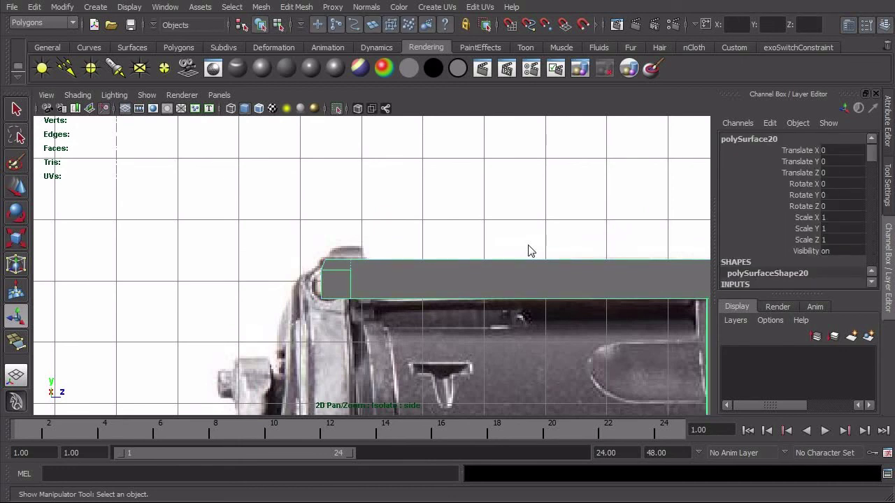
{"action": "left_click", "coordinate": [529, 251]}
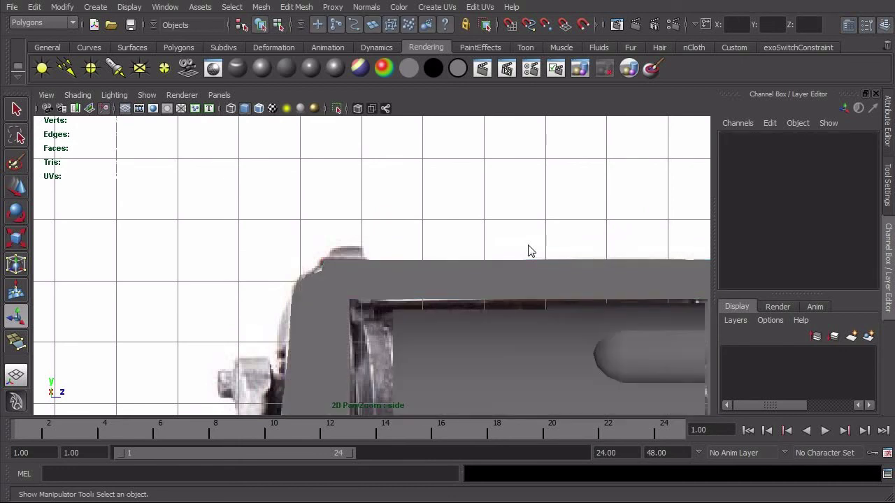
Step: Extrude the strap's lower rear face backward between the frame uprights
{"action": "left_click", "coordinate": [506, 270]}
{"action": "key", "text": "space"}
{"action": "left_click_drag", "start_coordinate": [505, 271], "coordinate": [485, 313]}
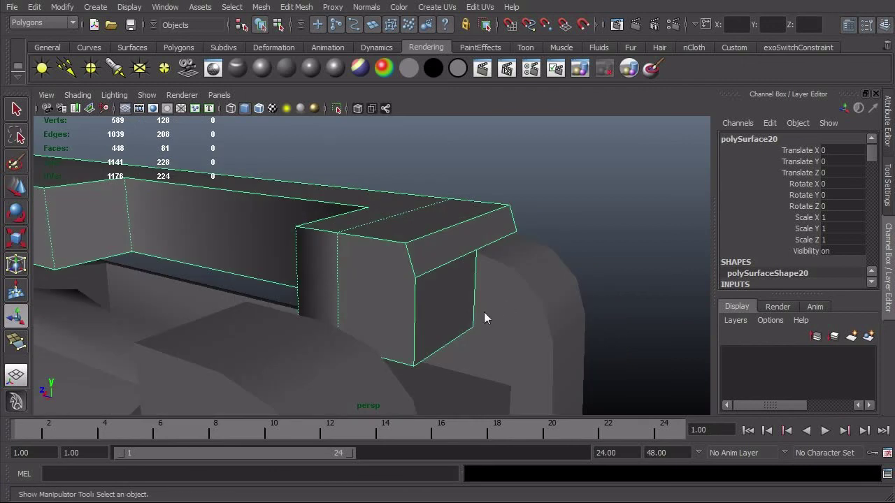
{"action": "key", "text": "F11"}
{"action": "left_click", "coordinate": [463, 315]}
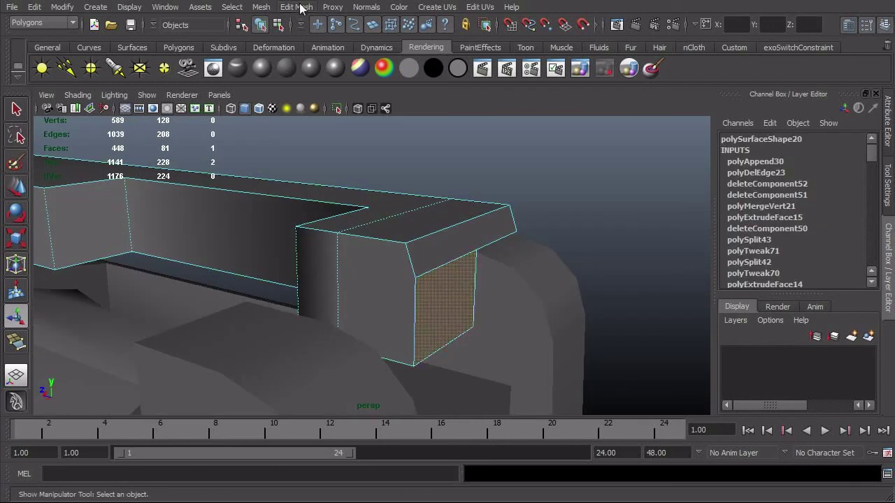
{"action": "left_click", "coordinate": [300, 7]}
{"action": "left_click", "coordinate": [315, 42]}
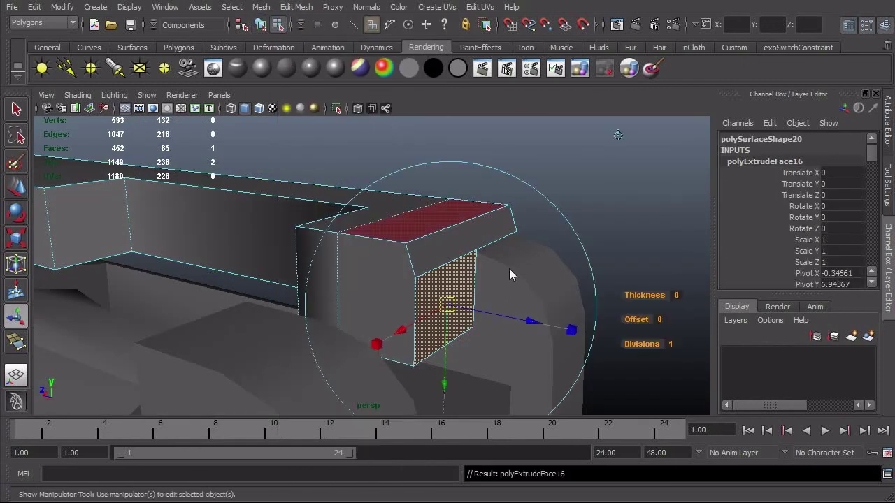
{"action": "left_click_drag", "start_coordinate": [535, 326], "coordinate": [553, 349]}
{"action": "key", "text": "space"}
Step: Bevel the upper rear edge of the newly extruded block with 2 segments
{"action": "left_click_drag", "start_coordinate": [509, 301], "coordinate": [365, 333], "text": "alt"}
{"action": "key", "text": "q"}
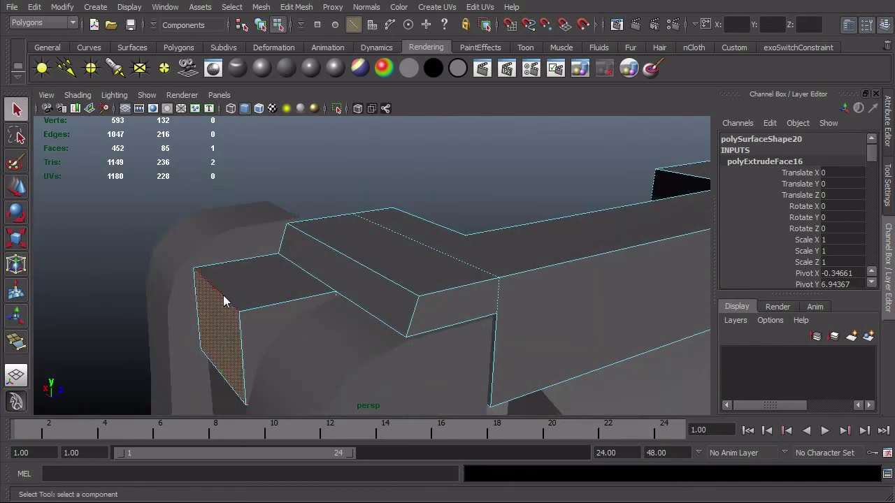
{"action": "left_click", "coordinate": [223, 295]}
{"action": "left_click_drag", "start_coordinate": [279, 331], "coordinate": [324, 296], "text": "alt"}
{"action": "key", "text": "space"}
{"action": "left_click", "coordinate": [271, 296]}
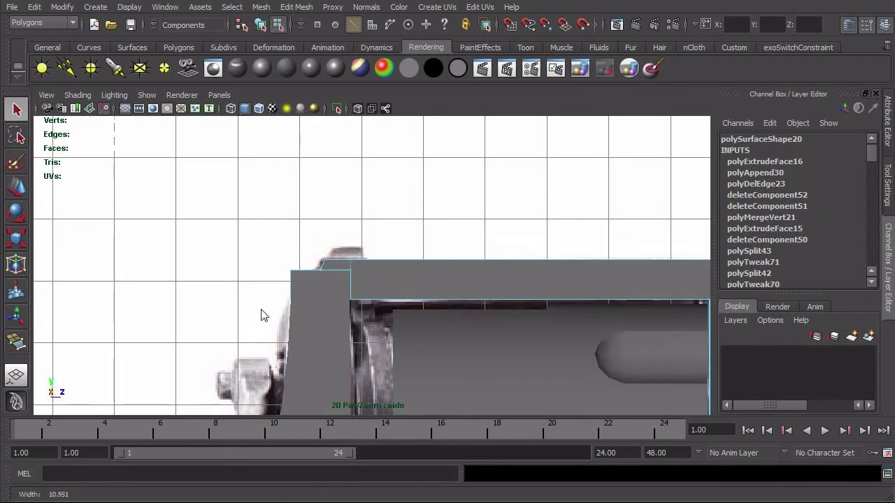
{"action": "right_click_drag", "start_coordinate": [261, 316], "coordinate": [323, 328], "text": "alt"}
{"action": "middle_click_drag", "start_coordinate": [323, 327], "coordinate": [575, 269], "text": "alt"}
{"action": "right_click_drag", "start_coordinate": [482, 300], "coordinate": [554, 318], "text": "alt"}
{"action": "right_click_drag", "start_coordinate": [389, 338], "coordinate": [560, 285]}
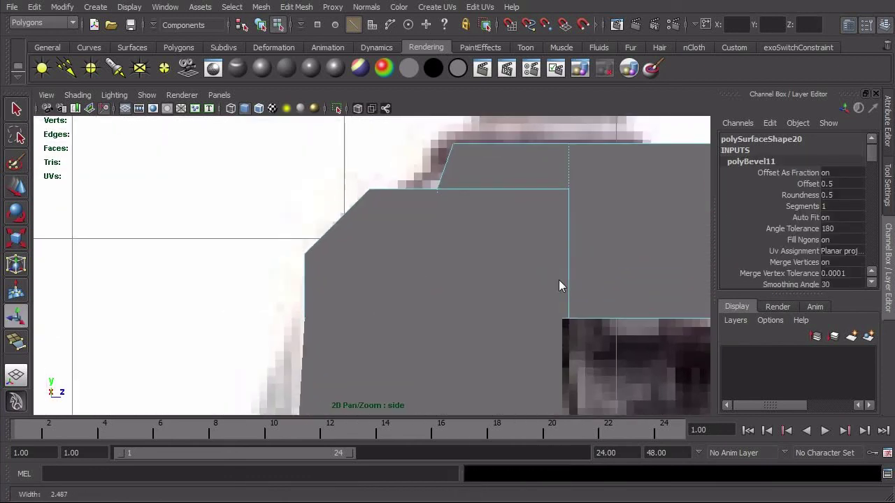
{"action": "key", "text": "4"}
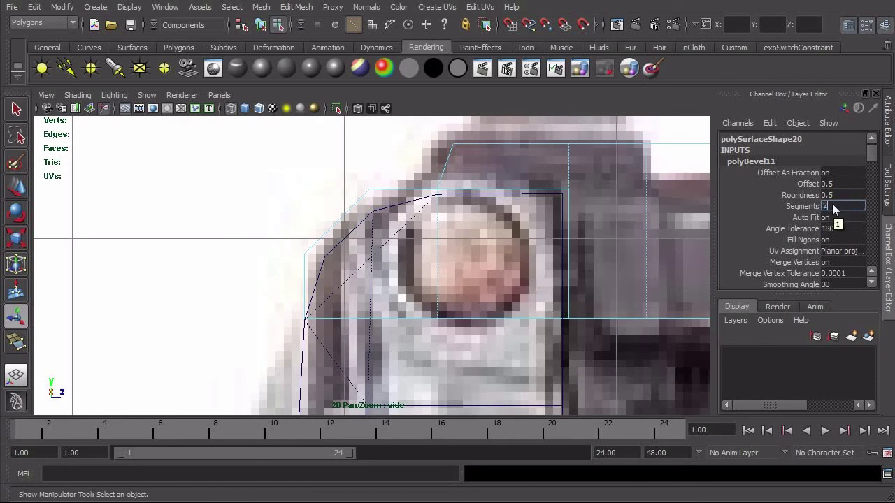
{"action": "right_click_drag", "start_coordinate": [383, 257], "coordinate": [412, 257], "text": "alt"}
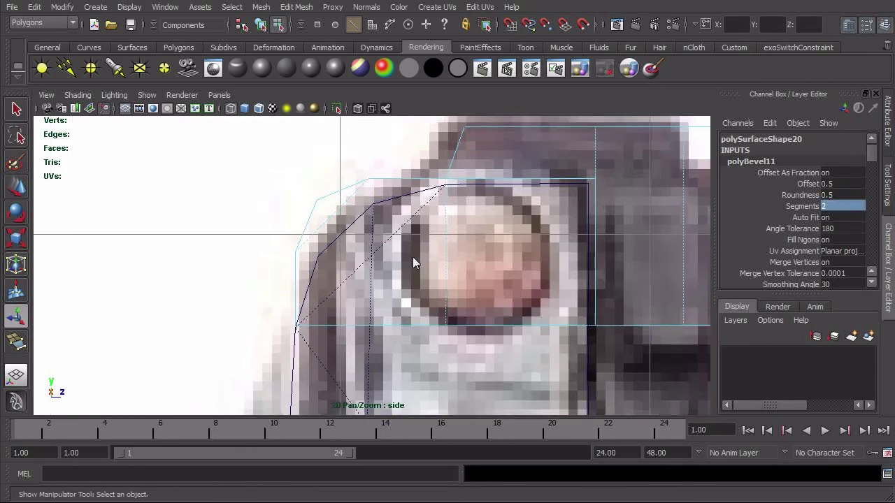
Step: Snap the bevel's lower and middle profile vertices to the matching corner vertices of the frame upright
{"action": "right_click_drag", "start_coordinate": [302, 246], "coordinate": [293, 254]}
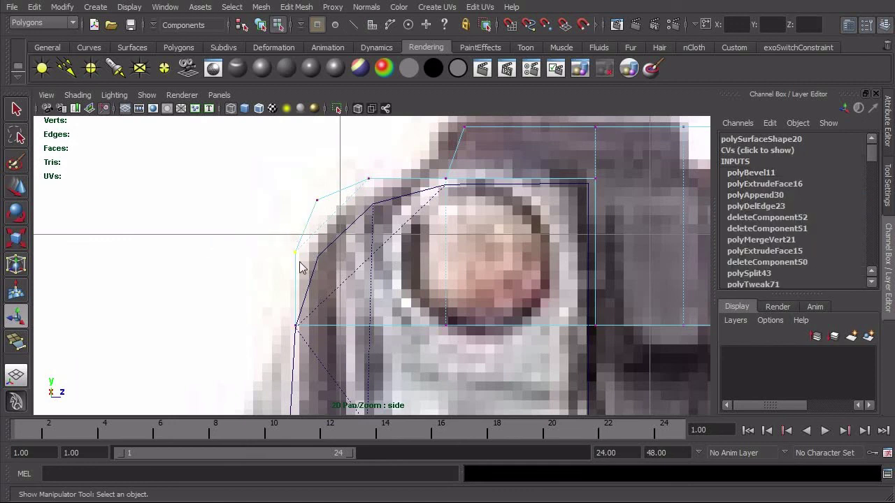
{"action": "key", "text": "w"}
{"action": "left_click_drag", "start_coordinate": [325, 259], "coordinate": [335, 259]}
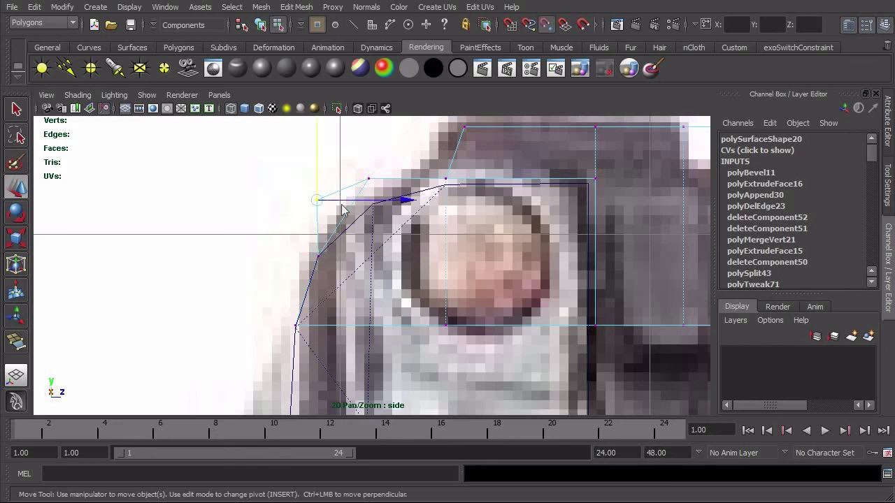
{"action": "left_click", "coordinate": [358, 204]}
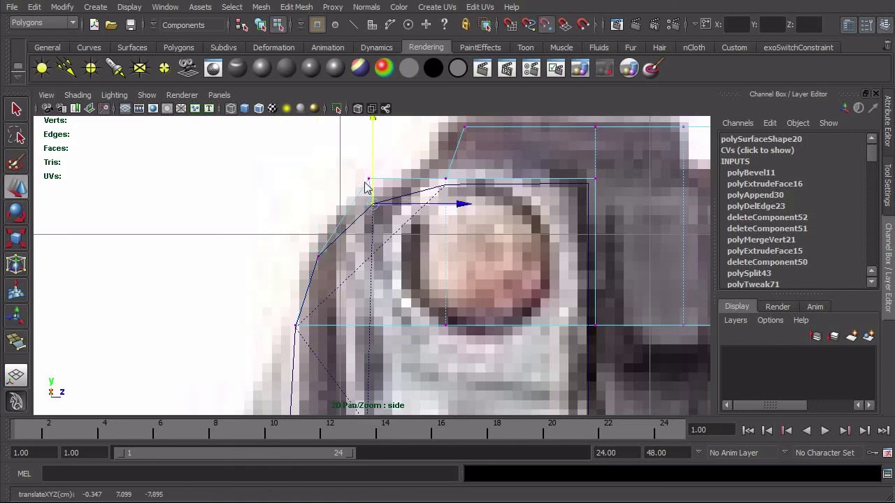
{"action": "left_click_drag", "start_coordinate": [358, 173], "coordinate": [377, 187]}
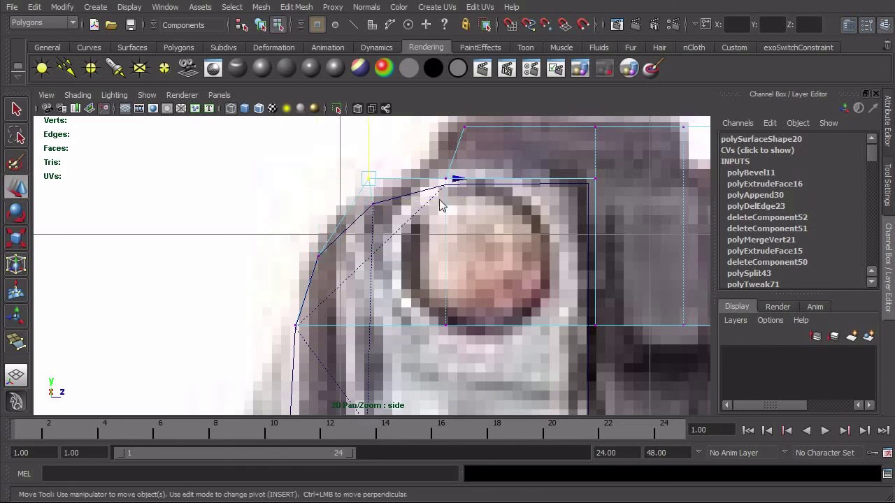
Step: Snap the bevel's uppermost vertices onto the block vertices at the foot of the strap's sloped rear end
{"action": "middle_click_drag", "start_coordinate": [439, 249], "coordinate": [359, 300], "text": "alt"}
{"action": "right_click_drag", "start_coordinate": [358, 300], "coordinate": [546, 301], "text": "alt"}
{"action": "scroll", "coordinate": [412, 259], "scroll_direction": "up", "scroll_amount": 2}
{"action": "scroll", "coordinate": [353, 262], "scroll_direction": "up", "scroll_amount": 1}
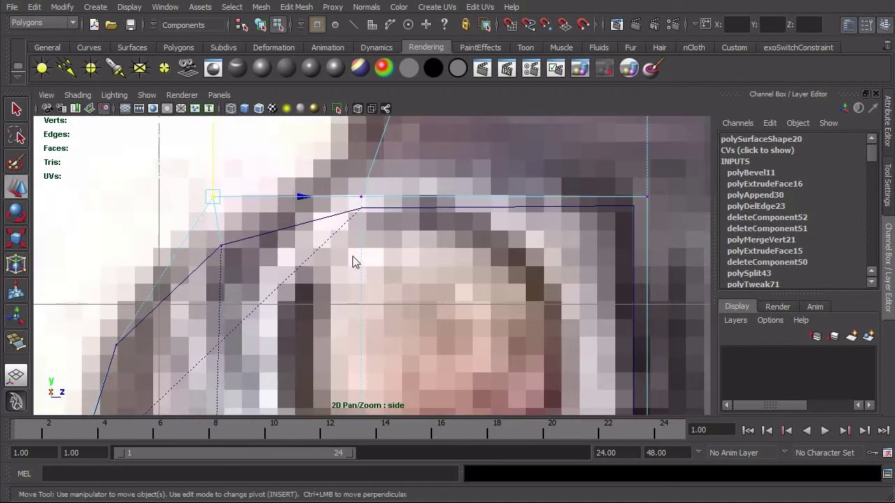
{"action": "left_click_drag", "start_coordinate": [236, 199], "coordinate": [359, 201]}
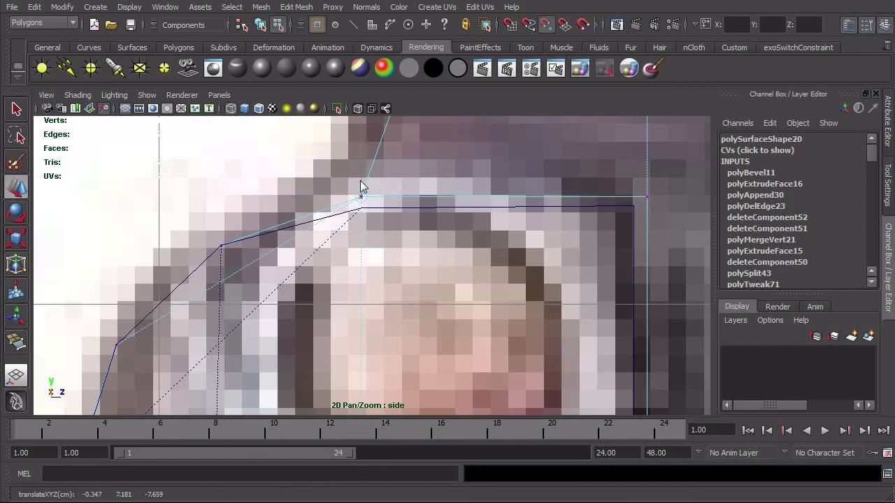
{"action": "scroll", "coordinate": [426, 235], "scroll_direction": "down", "scroll_amount": 2}
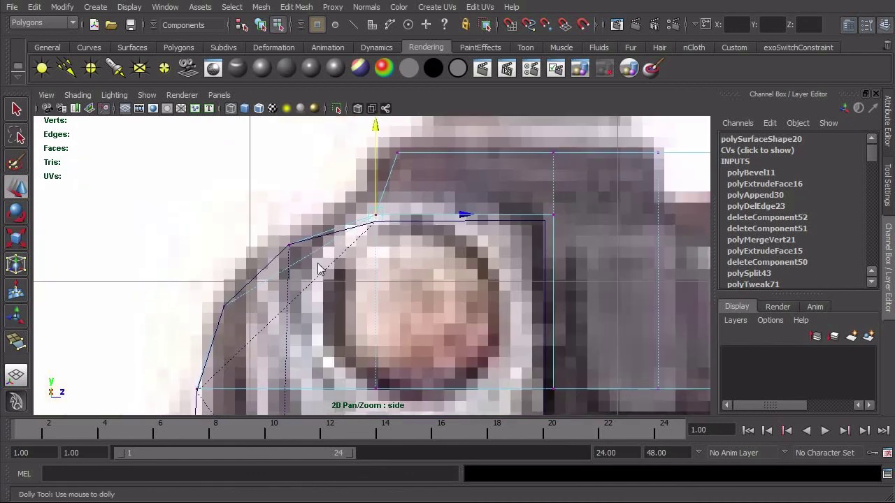
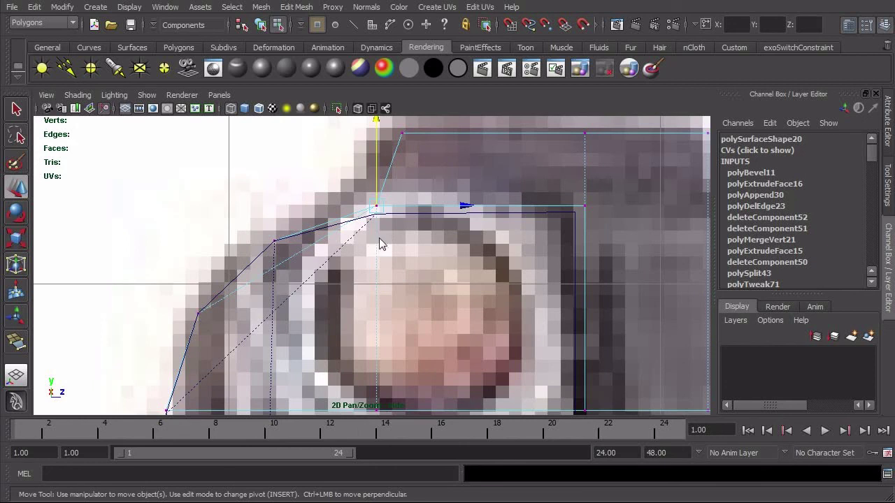
{"action": "key", "text": "F8"}
{"action": "key", "text": "5"}
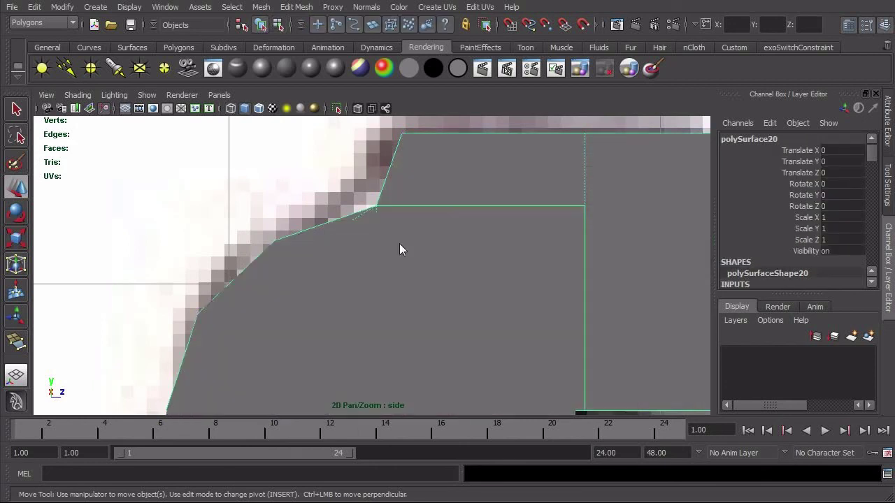
Step: Select the vertices of the strap mesh around its rear end and merge the overlapping ones
{"action": "key", "text": "space"}
{"action": "mouse_move", "coordinate": [399, 243]}
{"action": "left_mouse_down"}
{"action": "mouse_move", "coordinate": [403, 201]}
{"action": "mouse_move", "coordinate": [444, 254]}
{"action": "mouse_move", "coordinate": [461, 246]}
{"action": "left_mouse_up"}
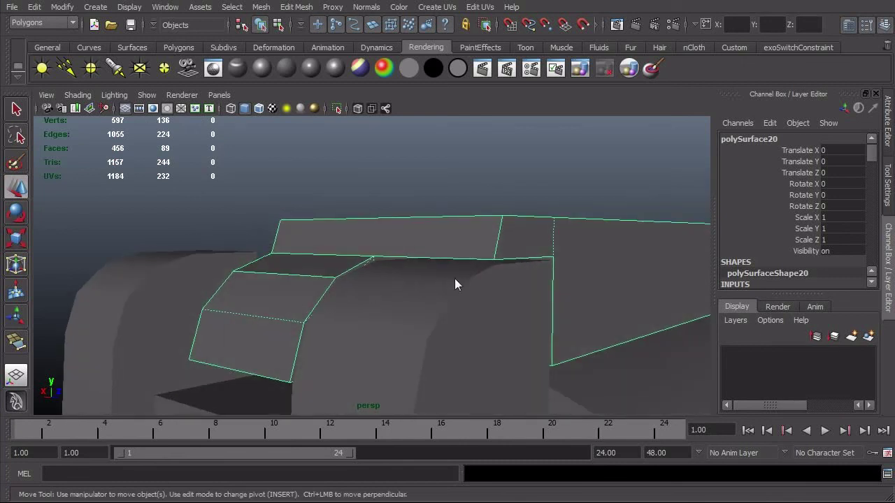
{"action": "mouse_move", "coordinate": [455, 278]}
{"action": "left_mouse_down", "text": "alt"}
{"action": "mouse_move", "coordinate": [491, 296]}
{"action": "mouse_move", "coordinate": [601, 300]}
{"action": "mouse_move", "coordinate": [390, 294]}
{"action": "mouse_move", "coordinate": [314, 306]}
{"action": "mouse_move", "coordinate": [473, 315]}
{"action": "mouse_move", "coordinate": [406, 308]}
{"action": "mouse_move", "coordinate": [489, 297]}
{"action": "left_mouse_up", "text": "alt"}
{"action": "key", "text": "4"}
{"action": "right_click_drag", "start_coordinate": [508, 290], "coordinate": [380, 289], "text": "alt"}
{"action": "right_click_drag", "start_coordinate": [418, 236], "coordinate": [363, 236]}
{"action": "right_click_drag", "start_coordinate": [470, 263], "coordinate": [383, 263], "text": "alt"}
{"action": "left_click_drag", "start_coordinate": [242, 176], "coordinate": [612, 411]}
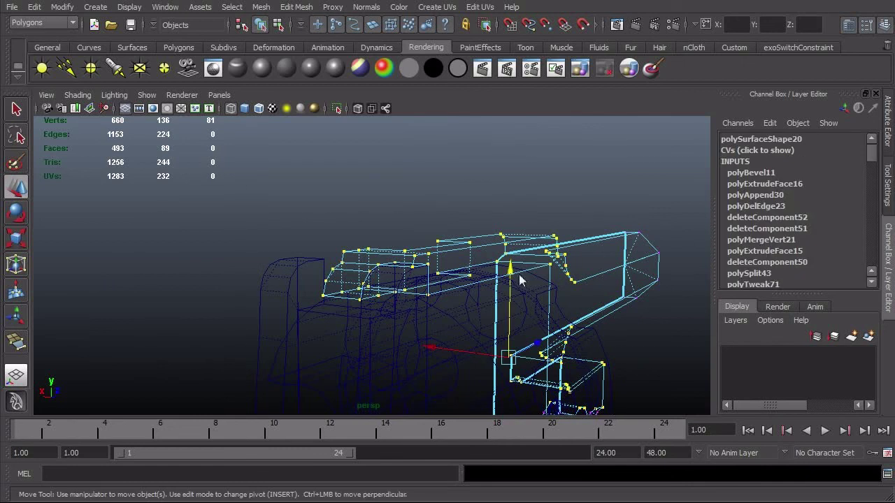
{"action": "left_click", "coordinate": [299, 7]}
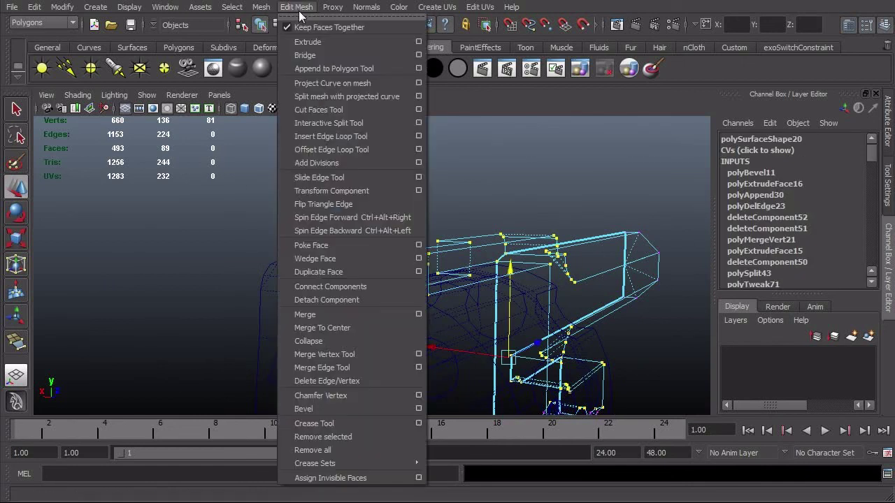
{"action": "left_click", "coordinate": [349, 314]}
{"action": "left_click_drag", "start_coordinate": [274, 310], "coordinate": [379, 346], "text": "alt"}
{"action": "key", "text": "F8"}
{"action": "key", "text": "5"}
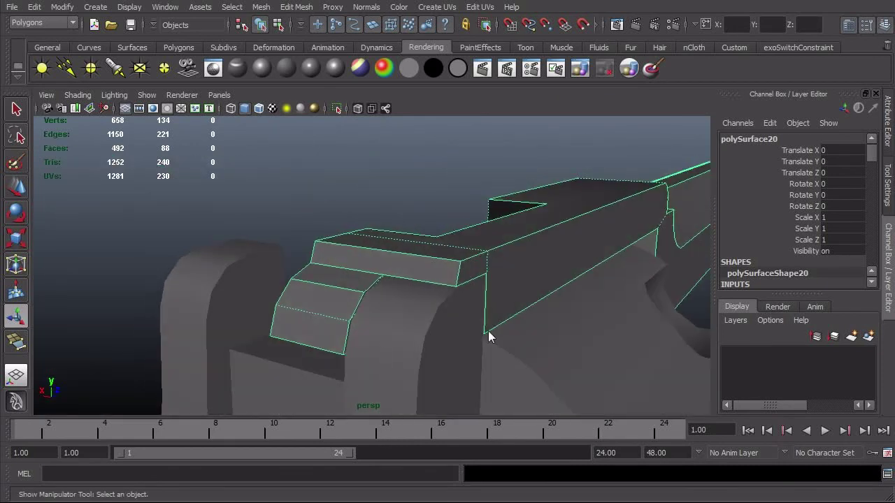
Step: Isolate the strap mesh and compare its rear end and the pin area with the reference image in the side view
{"action": "key", "text": "ctrl+1"}
{"action": "left_click_drag", "start_coordinate": [491, 328], "coordinate": [350, 317], "text": "alt"}
{"action": "key", "text": "space"}
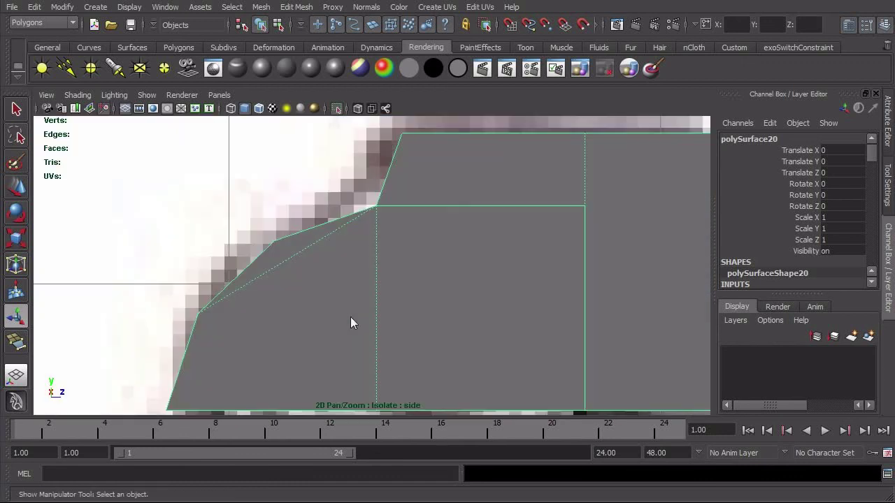
{"action": "right_click_drag", "start_coordinate": [469, 315], "coordinate": [386, 320], "text": "alt"}
{"action": "middle_click_drag", "start_coordinate": [387, 320], "coordinate": [386, 304], "text": "alt"}
{"action": "right_click_drag", "start_coordinate": [329, 316], "coordinate": [377, 251], "text": "alt"}
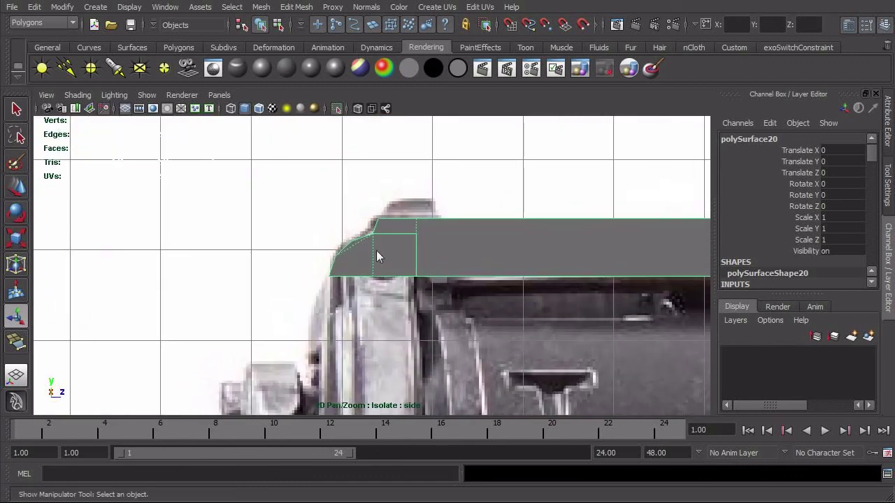
{"action": "right_click_drag", "start_coordinate": [361, 284], "coordinate": [477, 284], "text": "alt"}
{"action": "key", "text": "alt+a"}
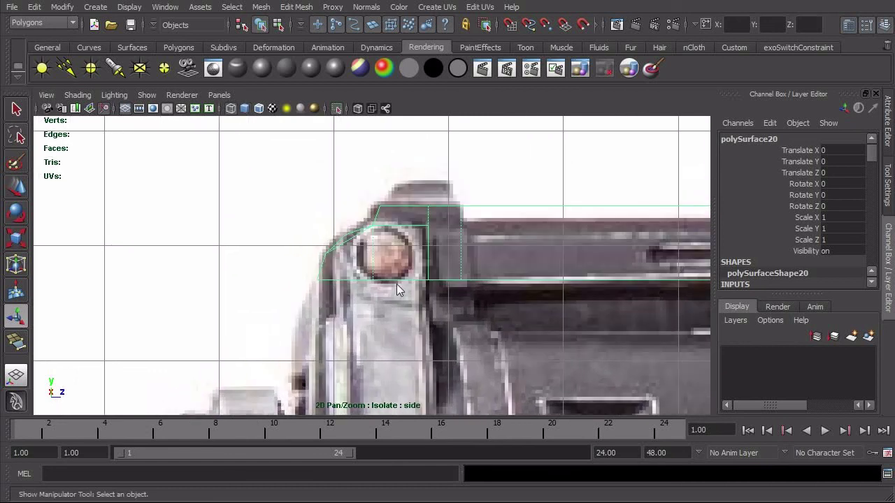
{"action": "right_click_drag", "start_coordinate": [365, 284], "coordinate": [496, 293], "text": "alt"}
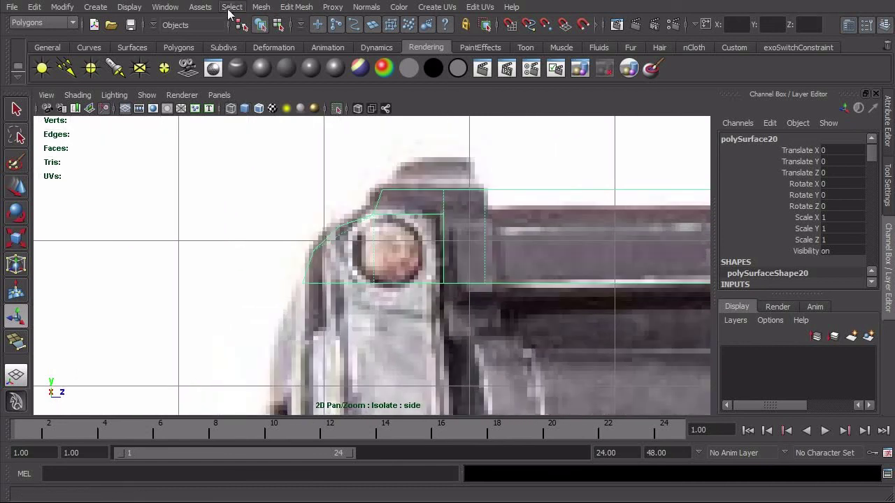
{"action": "right_click_drag", "start_coordinate": [508, 199], "coordinate": [302, 235], "text": "alt"}
{"action": "middle_click_drag", "start_coordinate": [458, 331], "coordinate": [369, 271], "text": "alt"}
{"action": "right_click_drag", "start_coordinate": [369, 271], "coordinate": [436, 277], "text": "alt"}
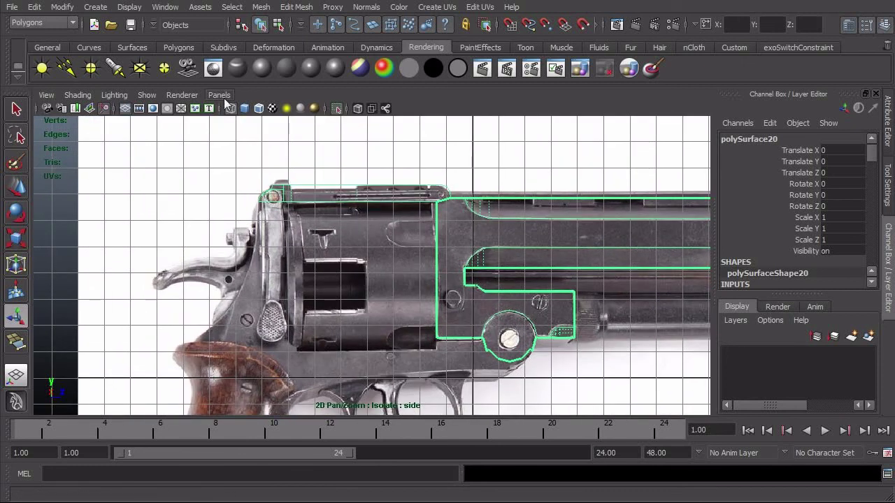
Step: Create a polygon cylinder along the X axis with radius 1, height 2 and 12 axis divisions
{"action": "left_click", "coordinate": [145, 95]}
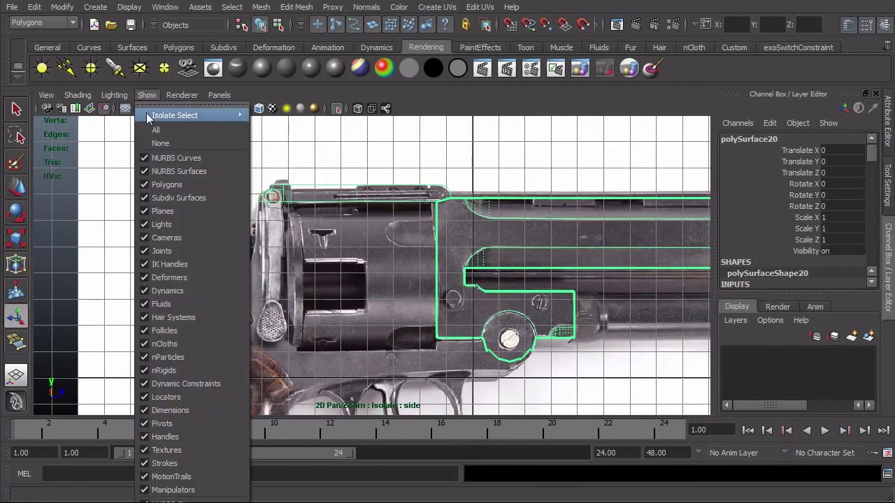
{"action": "mouse_move", "coordinate": [149, 116]}
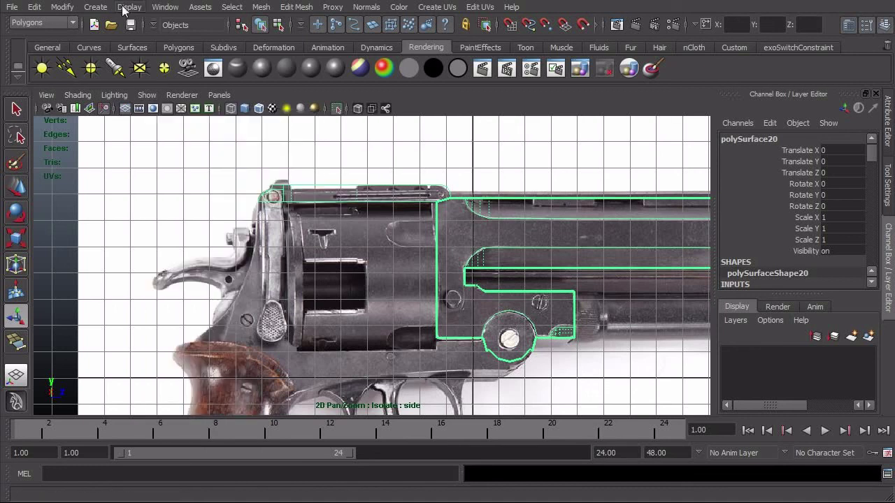
{"action": "left_click", "coordinate": [96, 7]}
{"action": "mouse_move", "coordinate": [103, 42]}
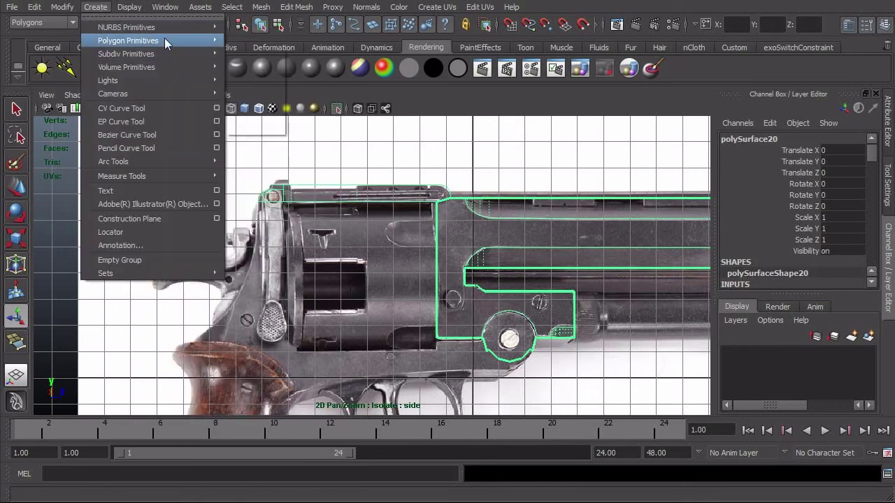
{"action": "left_click", "coordinate": [329, 75]}
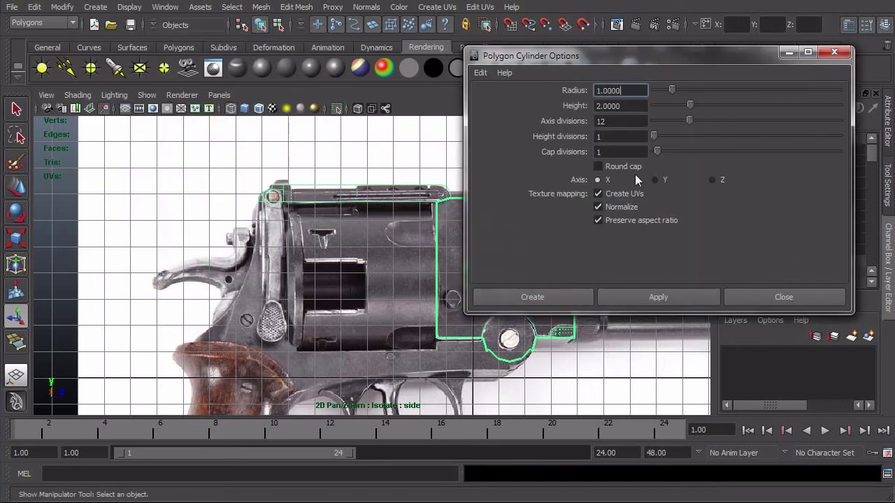
{"action": "left_click", "coordinate": [559, 296]}
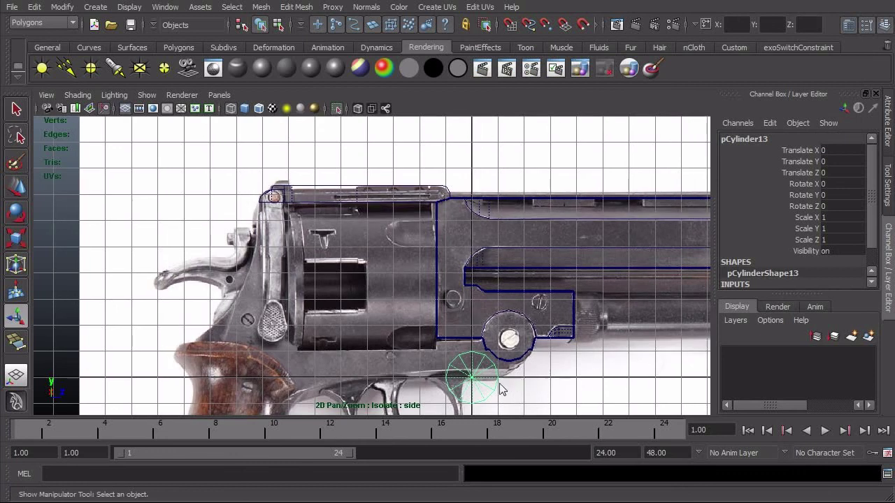
Step: Move the cylinder over the round pin at the strap's rear end, to about Y 6.79 and Z -7.59
{"action": "key", "text": "w"}
{"action": "left_click_drag", "start_coordinate": [474, 384], "coordinate": [262, 204]}
{"action": "right_click_drag", "start_coordinate": [261, 204], "coordinate": [675, 231], "text": "alt"}
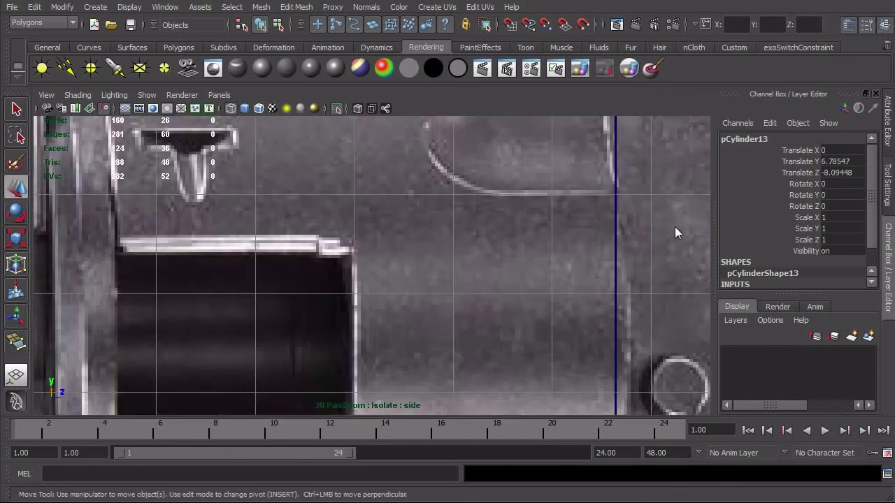
{"action": "middle_click_drag", "start_coordinate": [56, 150], "coordinate": [425, 401], "text": "alt"}
{"action": "left_click_drag", "start_coordinate": [338, 270], "coordinate": [383, 275]}
Step: Scale the cylinder down uniformly to about 0.274, near the size of the reference pin
{"action": "key", "text": "r"}
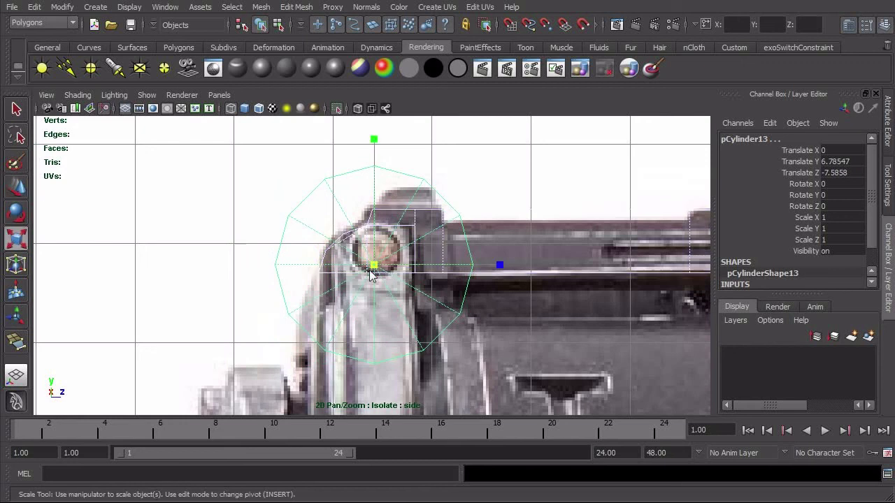
{"action": "left_click_drag", "start_coordinate": [375, 265], "coordinate": [242, 296]}
{"action": "scroll", "coordinate": [541, 300], "scroll_direction": "up", "scroll_amount": 2}
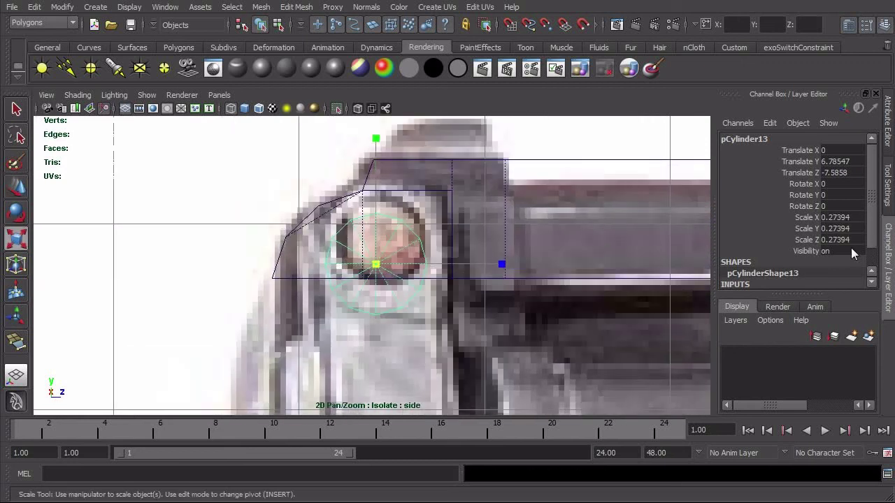
Step: Set the cylinder's Subdivisions Axis to 10
{"action": "left_click_drag", "start_coordinate": [875, 226], "coordinate": [878, 251]}
{"action": "left_click", "coordinate": [777, 273]}
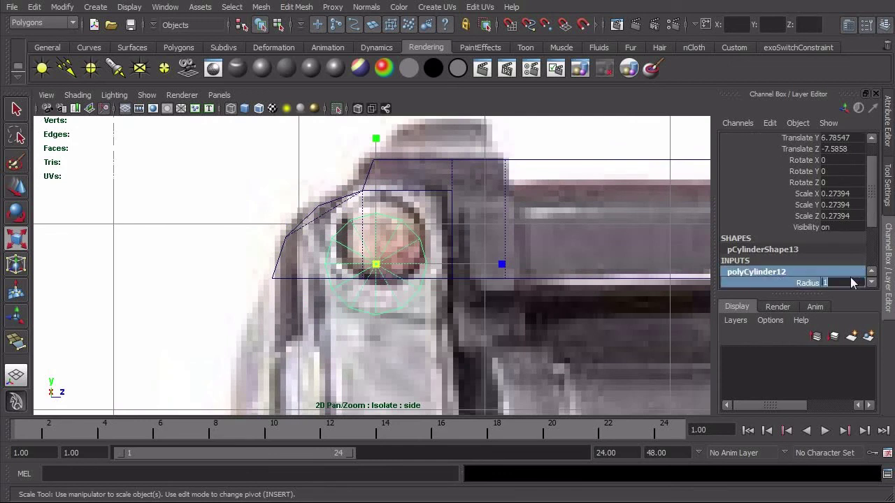
{"action": "scroll", "coordinate": [874, 225], "scroll_direction": "down", "scroll_amount": 3}
{"action": "left_click", "coordinate": [855, 248]}
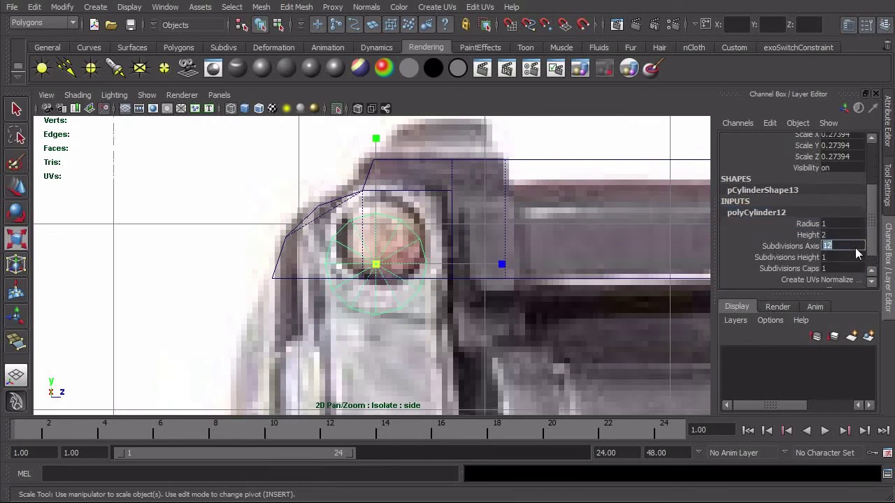
{"action": "key", "text": "Return"}
Step: Scale the cylinder uniformly to 0.325 and raise it to about 6.802 in Y over the round hole in the reference image
{"action": "right_click_drag", "start_coordinate": [217, 314], "coordinate": [420, 326], "text": "alt"}
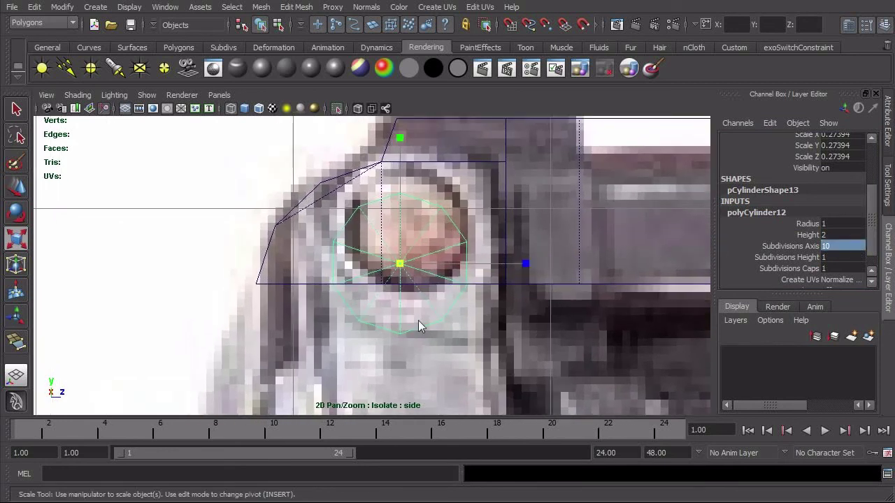
{"action": "left_click_drag", "start_coordinate": [400, 272], "coordinate": [424, 268]}
{"action": "key", "text": "w"}
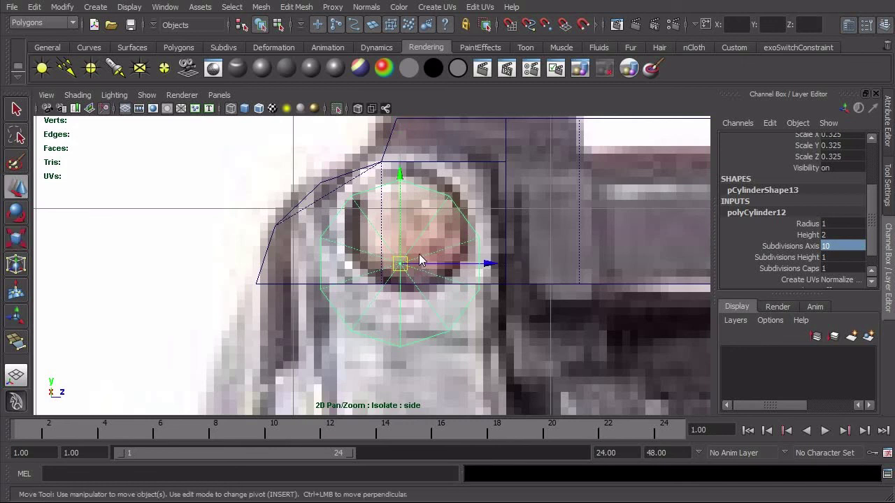
{"action": "left_click_drag", "start_coordinate": [401, 248], "coordinate": [399, 238]}
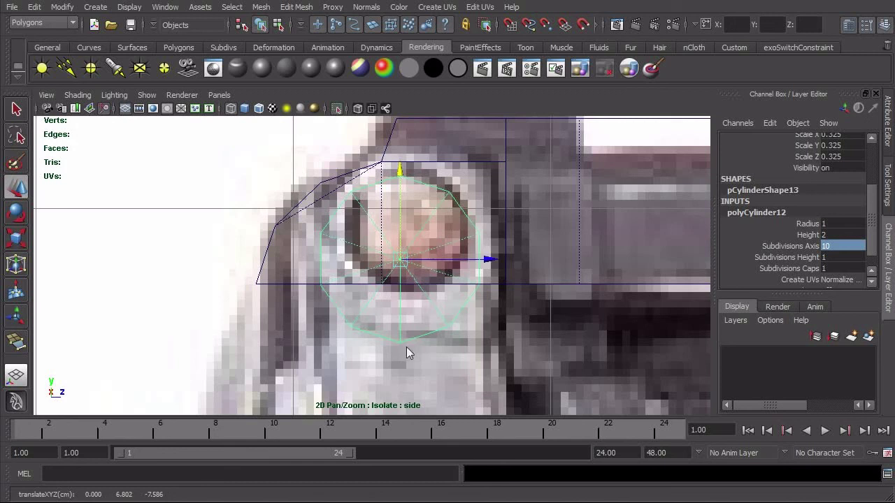
Step: Switch to the Hellboy 2 Samaritan Revolver reference video, examine the end of the opened top frame, and return to the Maya side view
{"action": "key", "text": "alt+Tab"}
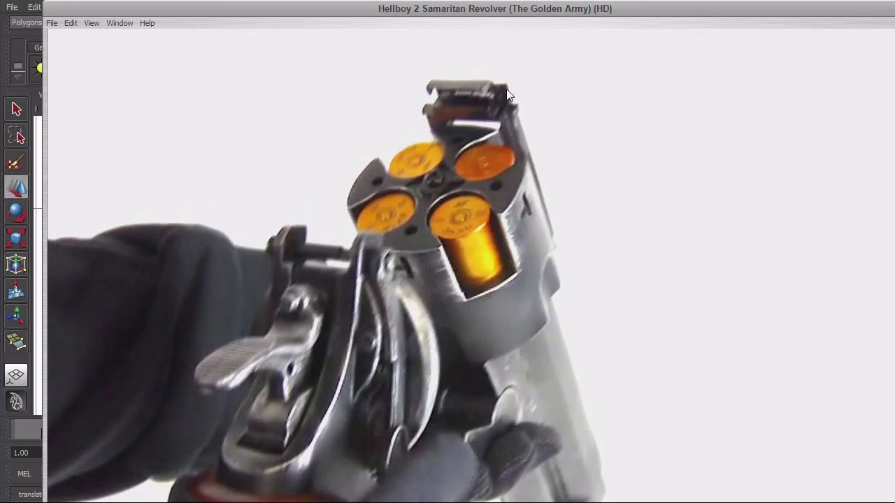
{"action": "left_click_drag", "start_coordinate": [879, 2], "coordinate": [883, 6]}
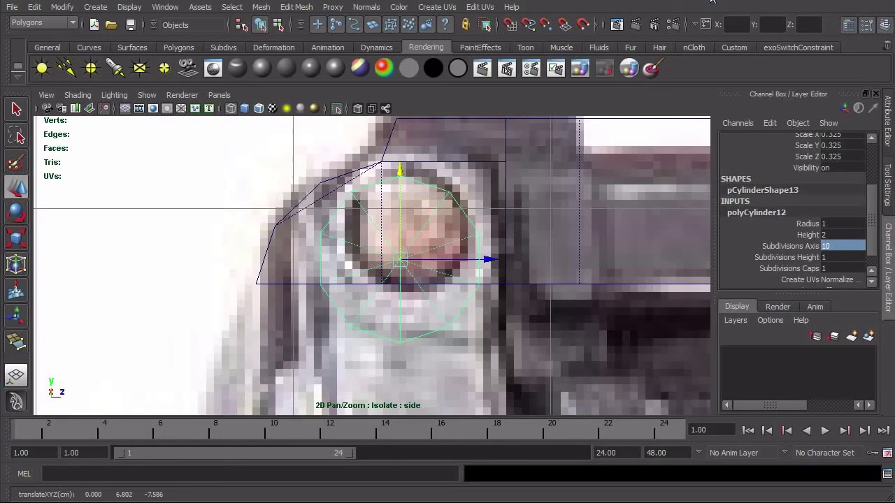
{"action": "key", "text": "space"}
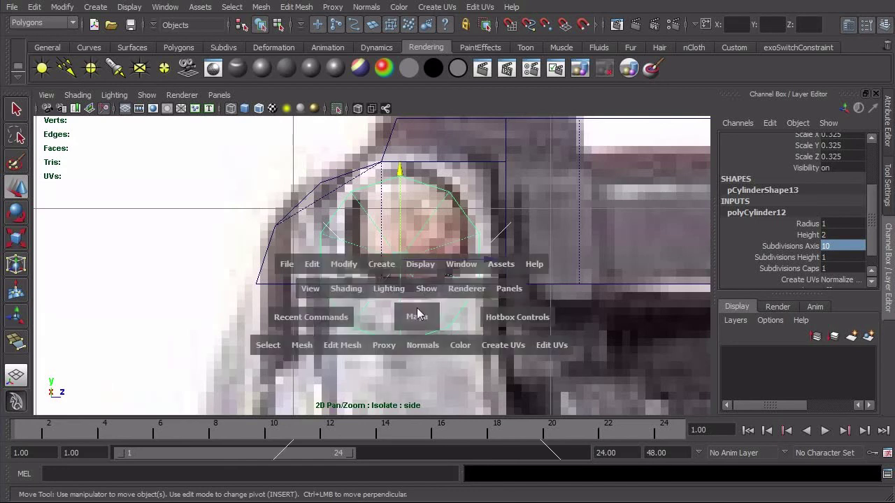
{"action": "left_click_drag", "start_coordinate": [418, 313], "coordinate": [493, 320]}
{"action": "key", "text": "space"}
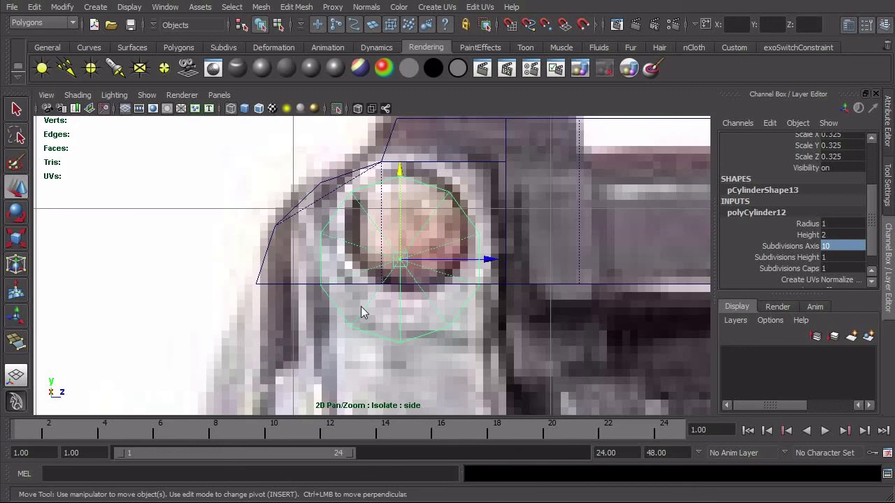
Step: Move the cylinder's lower-half vertices slightly down to elongate its profile, and return to object mode
{"action": "right_click_drag", "start_coordinate": [220, 317], "coordinate": [229, 299], "text": "alt"}
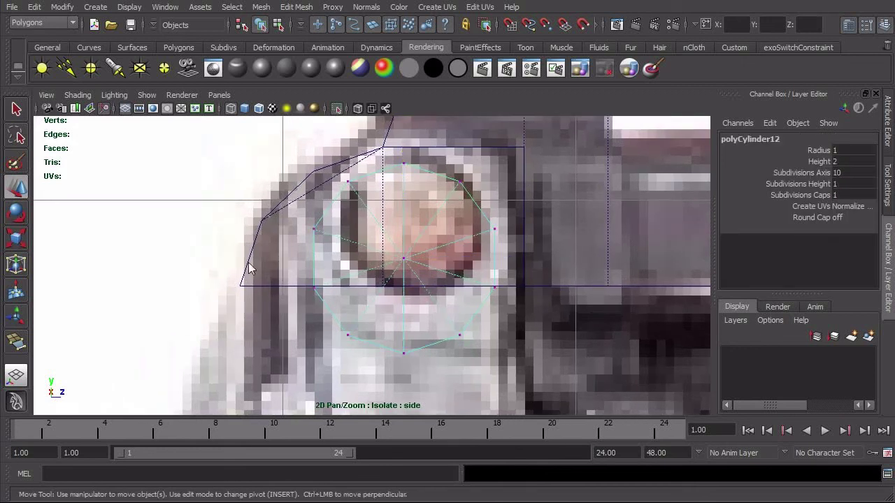
{"action": "left_click_drag", "start_coordinate": [248, 268], "coordinate": [694, 402]}
{"action": "left_click_drag", "start_coordinate": [404, 275], "coordinate": [407, 288]}
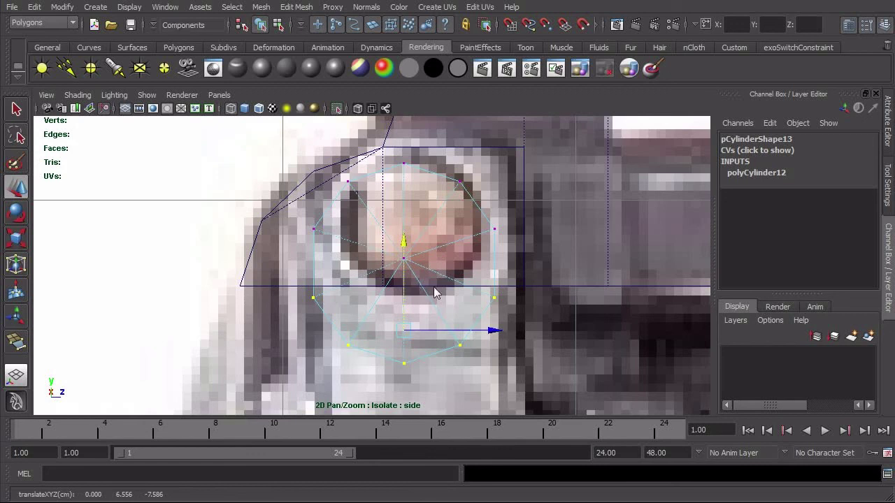
{"action": "key", "text": "F8"}
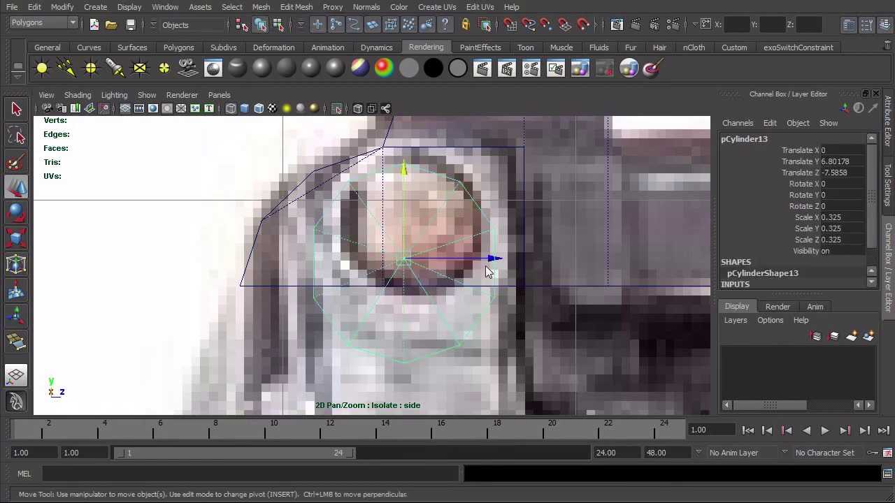
{"action": "right_click_drag", "start_coordinate": [447, 249], "coordinate": [383, 234]}
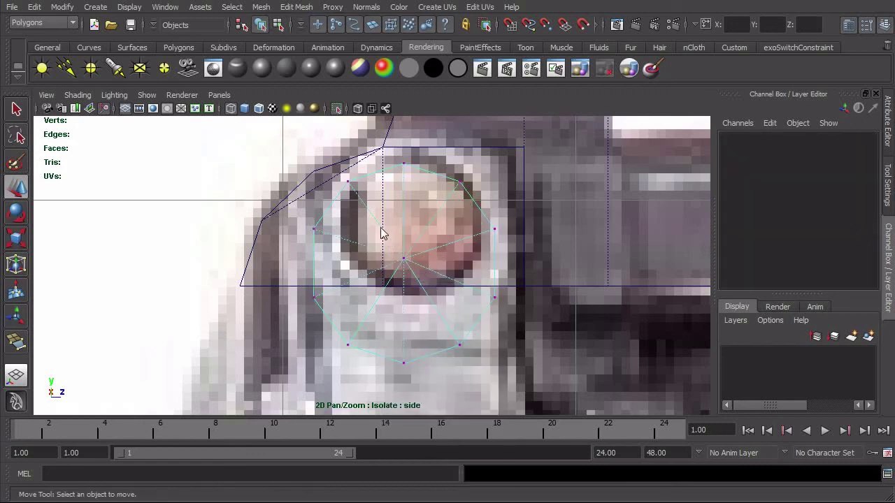
{"action": "right_click_drag", "start_coordinate": [445, 279], "coordinate": [413, 303], "text": "shift"}
{"action": "left_click", "coordinate": [413, 303]}
{"action": "key", "text": "F8"}
{"action": "right_click_drag", "start_coordinate": [475, 292], "coordinate": [430, 286], "text": "alt"}
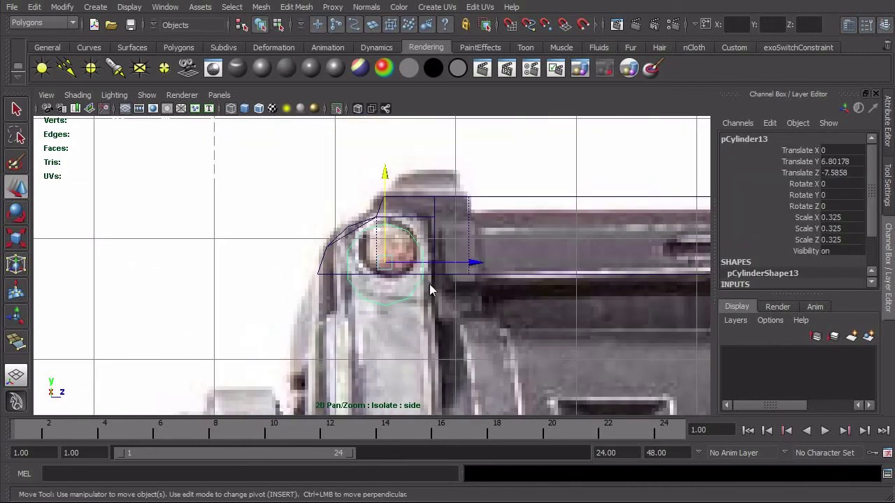
Step: In the perspective view, stretch the cylinder along X so it extends through both sides of the frame's end
{"action": "key", "text": "space"}
{"action": "left_click_drag", "start_coordinate": [425, 284], "coordinate": [370, 321]}
{"action": "right_click_drag", "start_coordinate": [370, 321], "coordinate": [412, 322], "text": "alt"}
{"action": "left_click_drag", "start_coordinate": [412, 321], "coordinate": [393, 318], "text": "alt"}
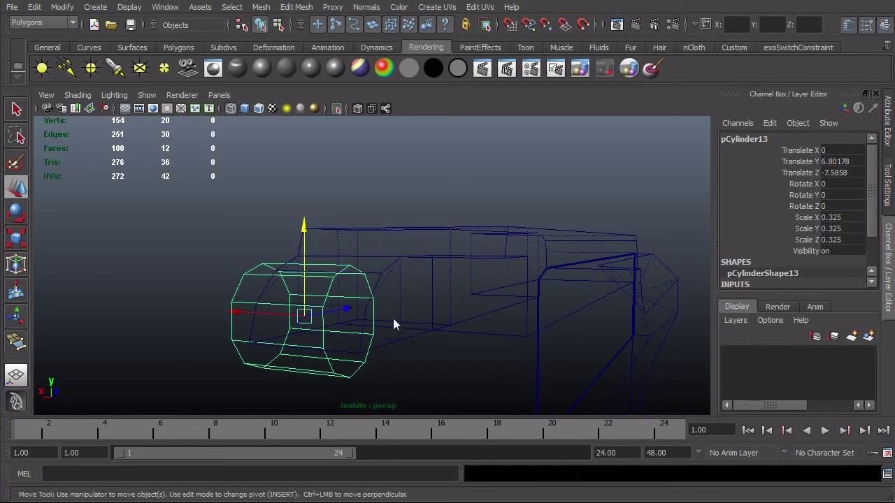
{"action": "key", "text": "r"}
{"action": "mouse_move", "coordinate": [205, 309]}
{"action": "left_mouse_down"}
{"action": "mouse_move", "coordinate": [55, 314]}
{"action": "mouse_move", "coordinate": [494, 378]}
{"action": "left_mouse_up"}
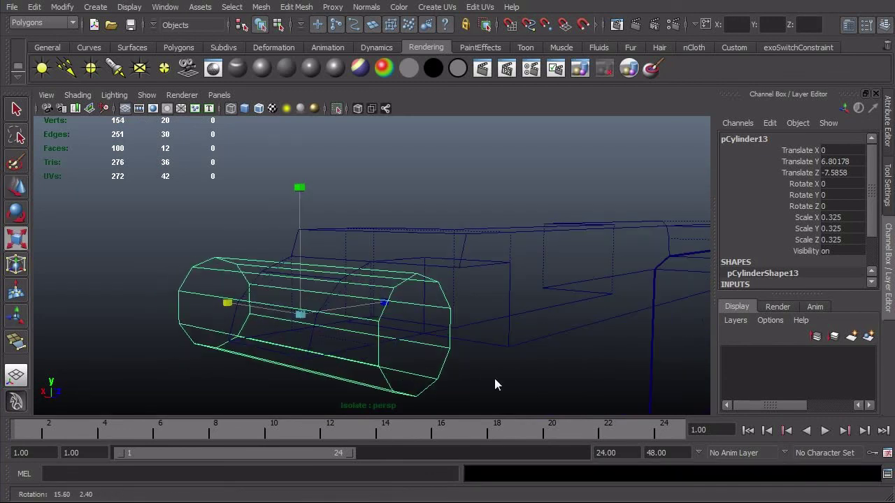
Step: Subtract the cylinder from the frame mesh with a Boolean Difference to cut an arched notch in its end
{"action": "key", "text": "5"}
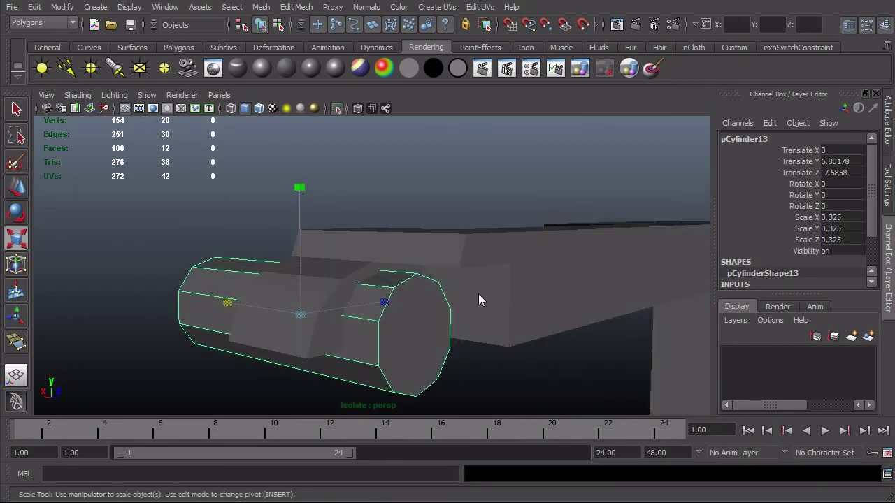
{"action": "left_click_drag", "start_coordinate": [479, 294], "coordinate": [324, 261], "text": "alt"}
{"action": "left_click", "coordinate": [324, 261]}
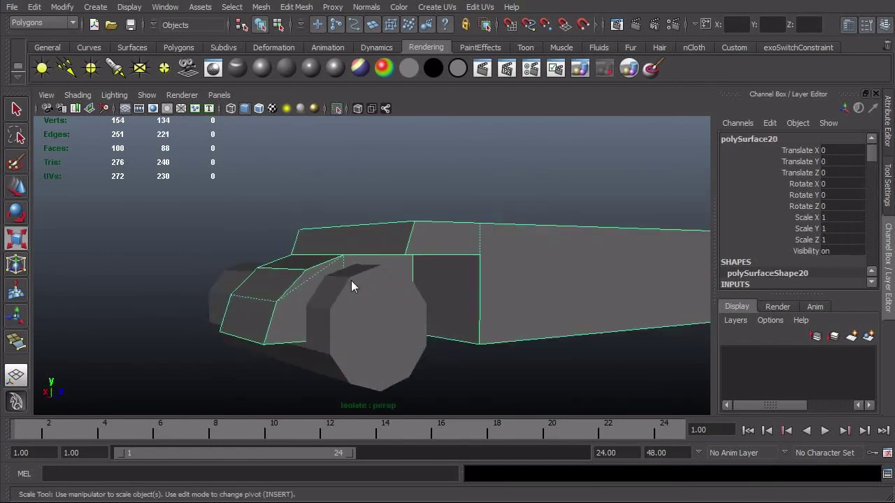
{"action": "left_click", "coordinate": [360, 290], "text": "shift"}
{"action": "left_click", "coordinate": [261, 7]}
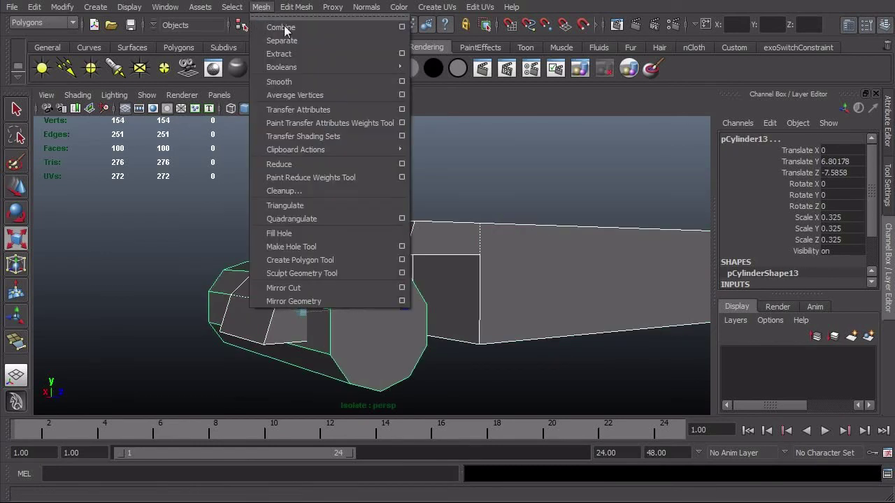
{"action": "mouse_move", "coordinate": [308, 68]}
{"action": "left_click", "coordinate": [450, 93]}
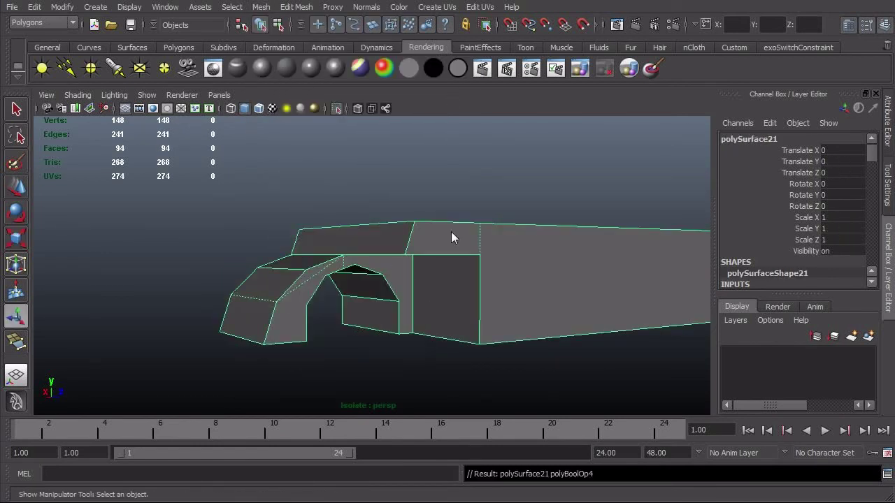
{"action": "left_click_drag", "start_coordinate": [451, 232], "coordinate": [415, 200], "text": "alt"}
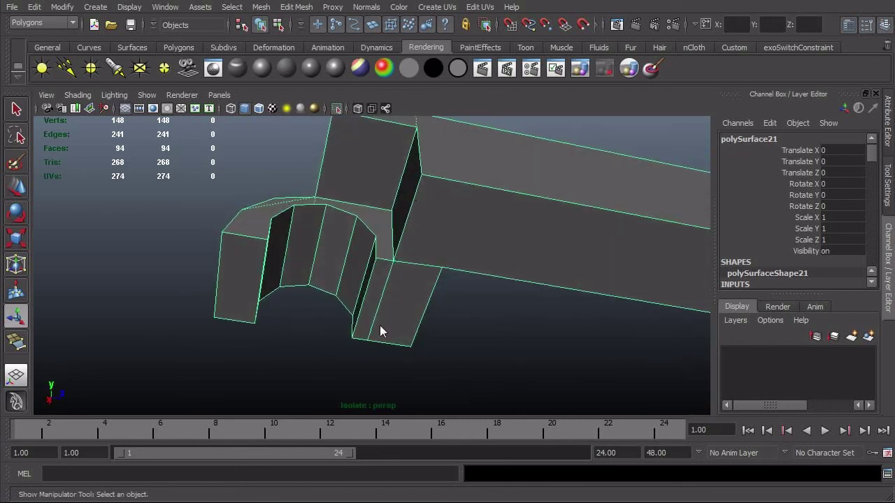
{"action": "left_click_drag", "start_coordinate": [380, 326], "coordinate": [413, 362], "text": "alt"}
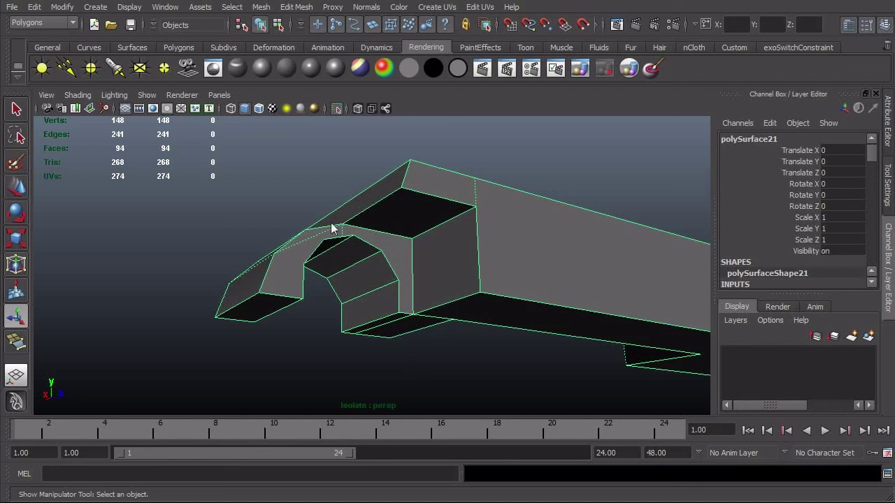
{"action": "left_click", "coordinate": [146, 95]}
{"action": "mouse_move", "coordinate": [159, 117]}
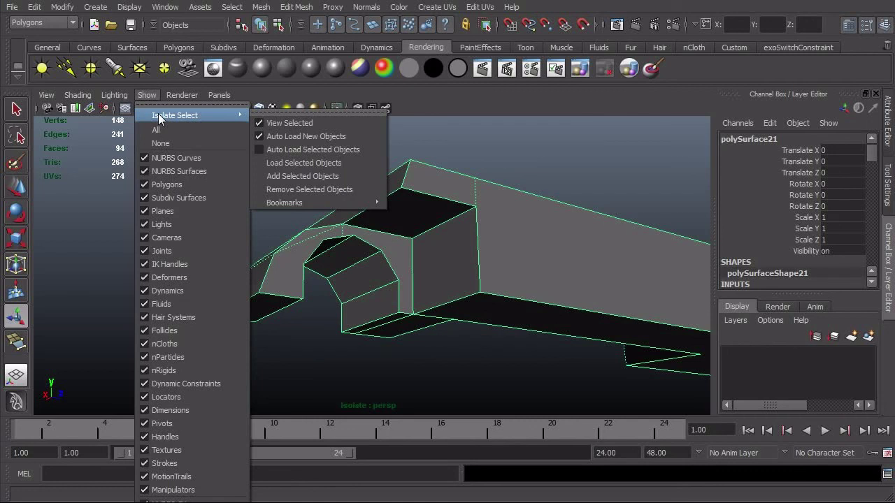
{"action": "left_click", "coordinate": [399, 250]}
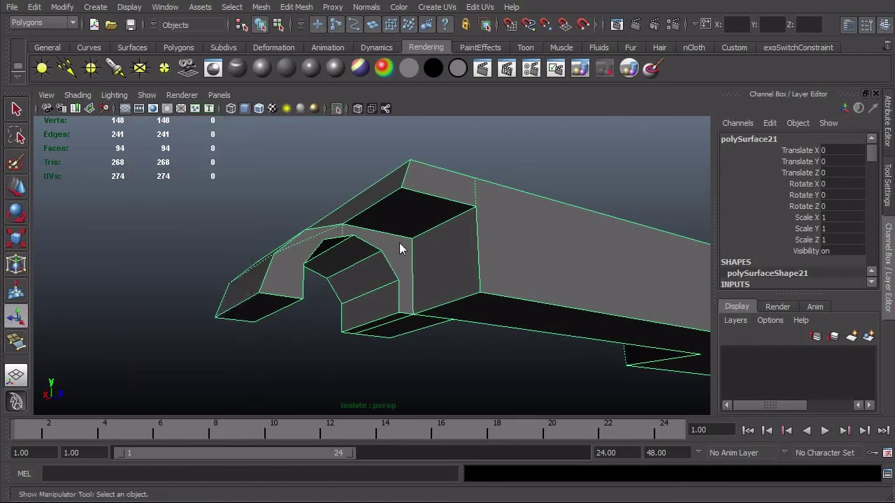
Step: Snap the stray vertex on the notch's upper edge to the arch's peak vertex and merge the two
{"action": "left_click_drag", "start_coordinate": [399, 250], "coordinate": [327, 282], "text": "alt"}
{"action": "right_click_drag", "start_coordinate": [363, 298], "coordinate": [401, 332], "text": "alt"}
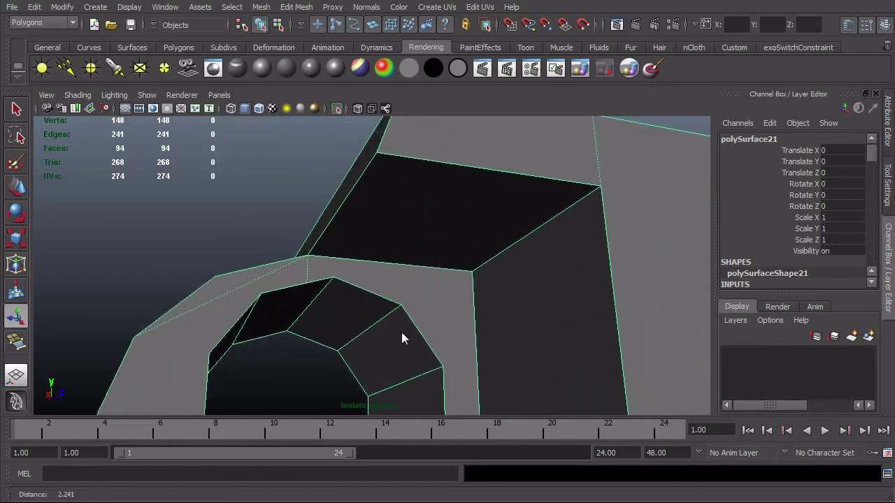
{"action": "right_click_drag", "start_coordinate": [307, 282], "coordinate": [271, 283]}
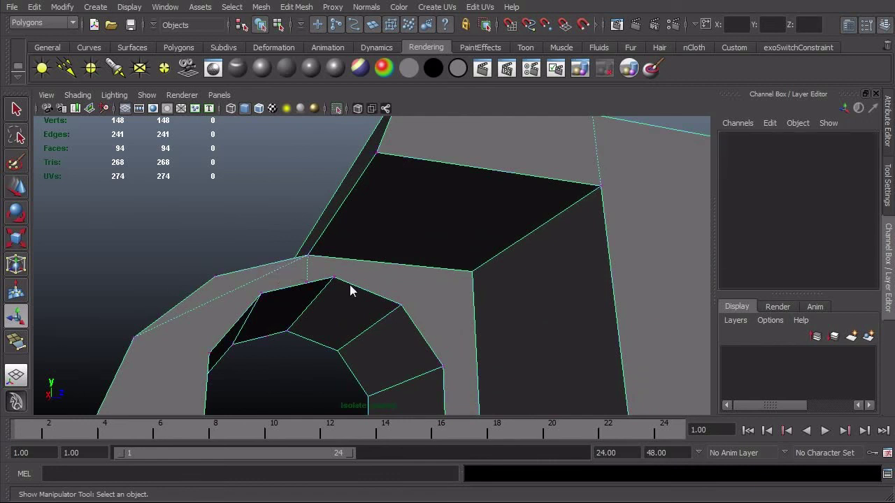
{"action": "left_click", "coordinate": [307, 284]}
{"action": "key", "text": "w"}
{"action": "key", "text": "v"}
{"action": "left_click_drag", "start_coordinate": [311, 286], "coordinate": [346, 282]}
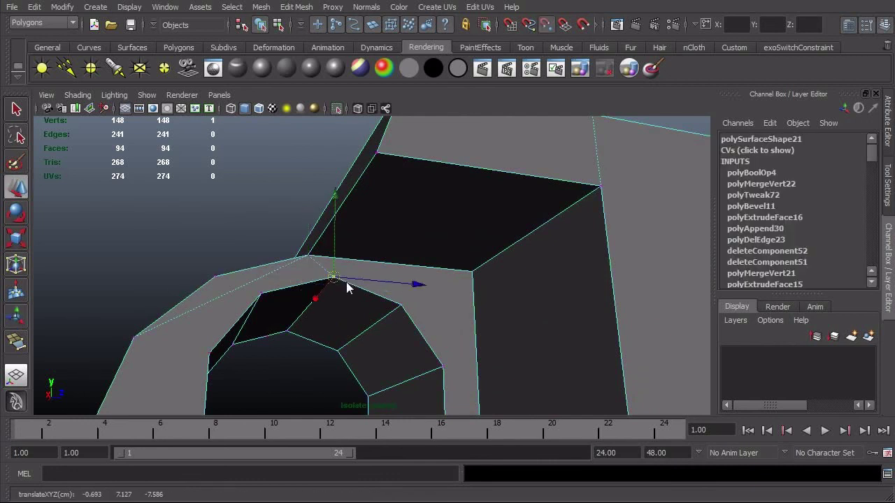
{"action": "scroll", "coordinate": [396, 319], "scroll_direction": "down", "scroll_amount": 1}
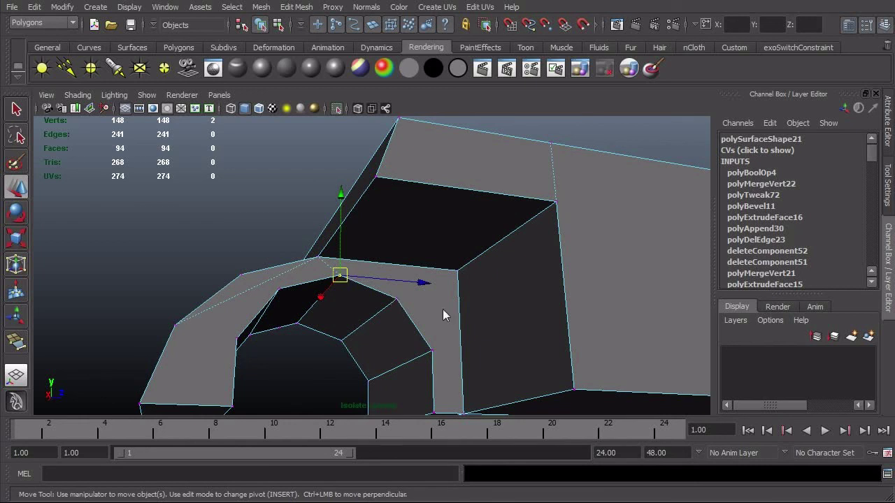
{"action": "right_click_drag", "start_coordinate": [442, 309], "coordinate": [336, 295], "text": "alt"}
{"action": "left_click", "coordinate": [296, 7]}
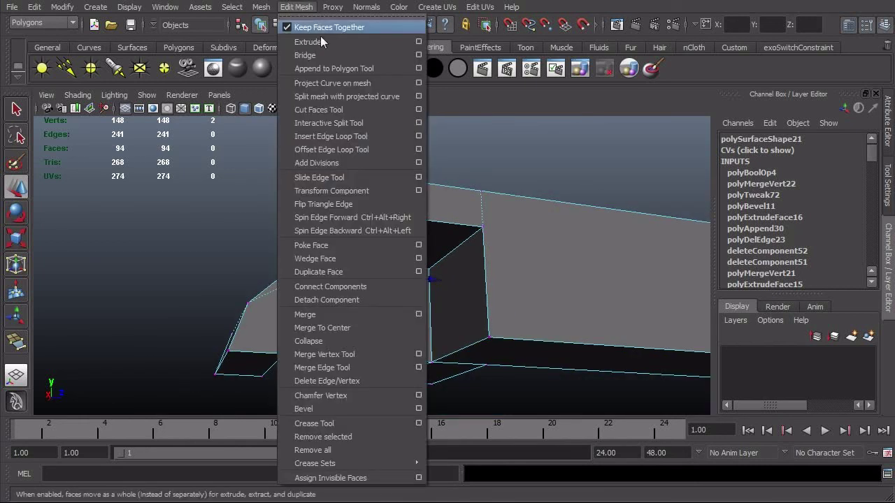
{"action": "left_click", "coordinate": [335, 314]}
Step: Delete the side faces around the arched notch on the mesh's open side, including the adjoining faces of the frame end
{"action": "left_click_drag", "start_coordinate": [457, 325], "coordinate": [558, 332], "text": "alt"}
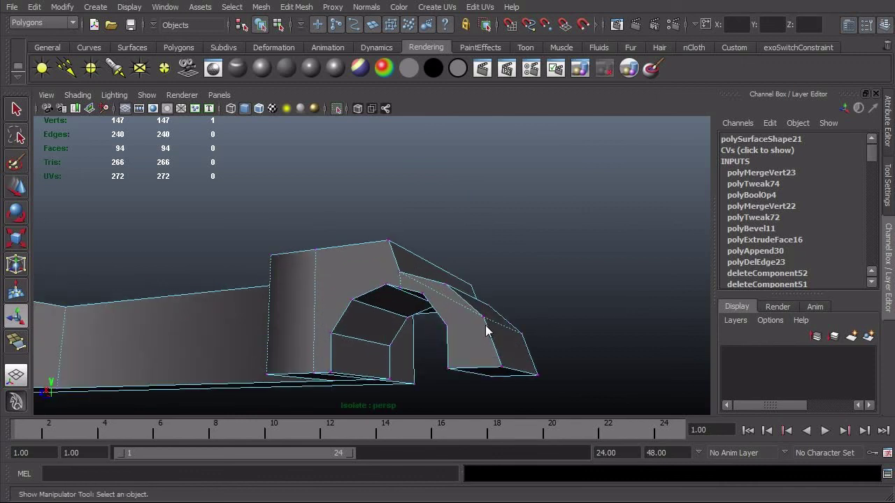
{"action": "left_click", "coordinate": [469, 339]}
{"action": "left_click", "coordinate": [416, 281], "text": "shift"}
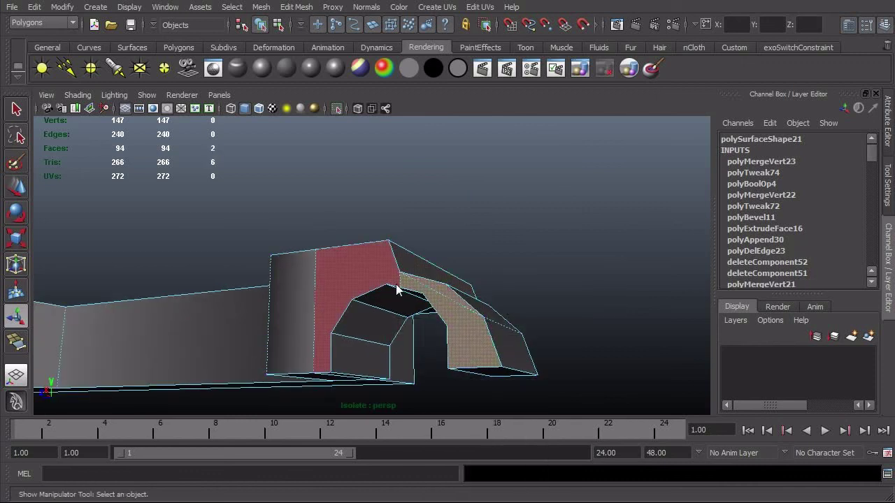
{"action": "left_click", "coordinate": [396, 284], "text": "shift"}
{"action": "key", "text": "Delete"}
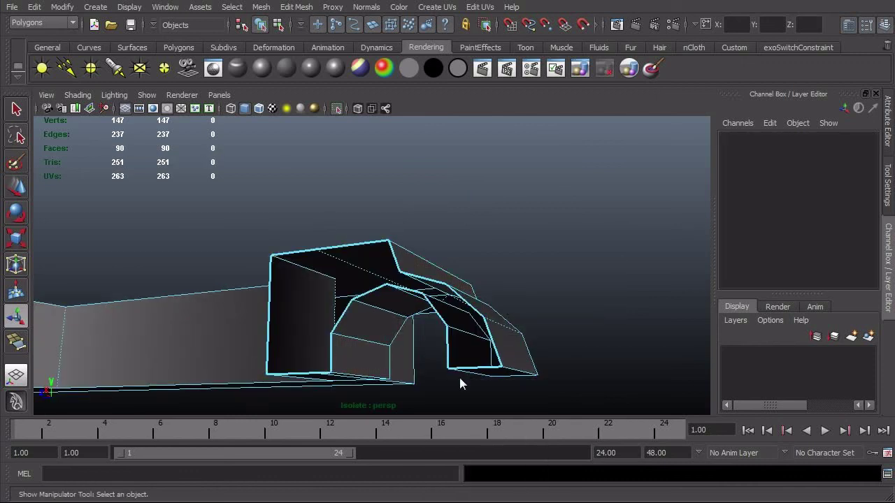
{"action": "left_click_drag", "start_coordinate": [459, 378], "coordinate": [388, 304], "text": "alt"}
{"action": "left_click", "coordinate": [278, 315]}
{"action": "key", "text": "Delete"}
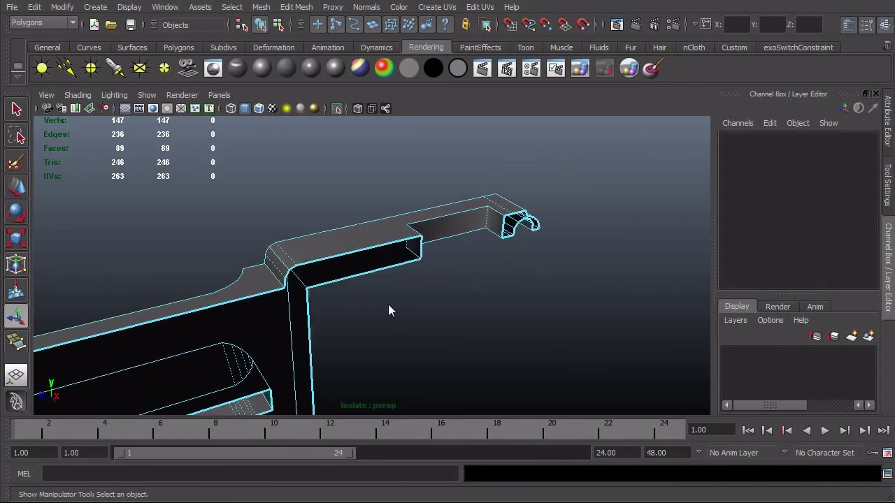
Step: Return the frame mesh to object mode and deselect it
{"action": "left_click_drag", "start_coordinate": [461, 326], "coordinate": [402, 358], "text": "alt"}
{"action": "right_click_drag", "start_coordinate": [401, 358], "coordinate": [487, 350], "text": "alt"}
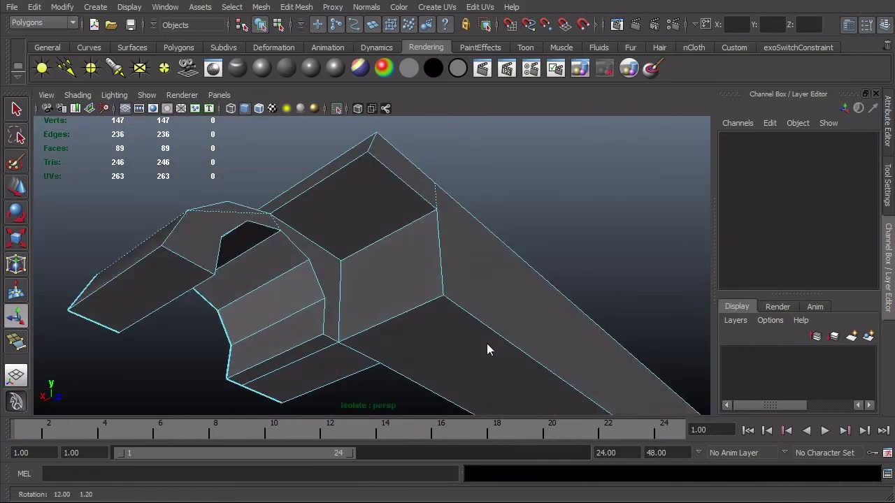
{"action": "left_click", "coordinate": [455, 242]}
{"action": "left_click", "coordinate": [532, 192]}
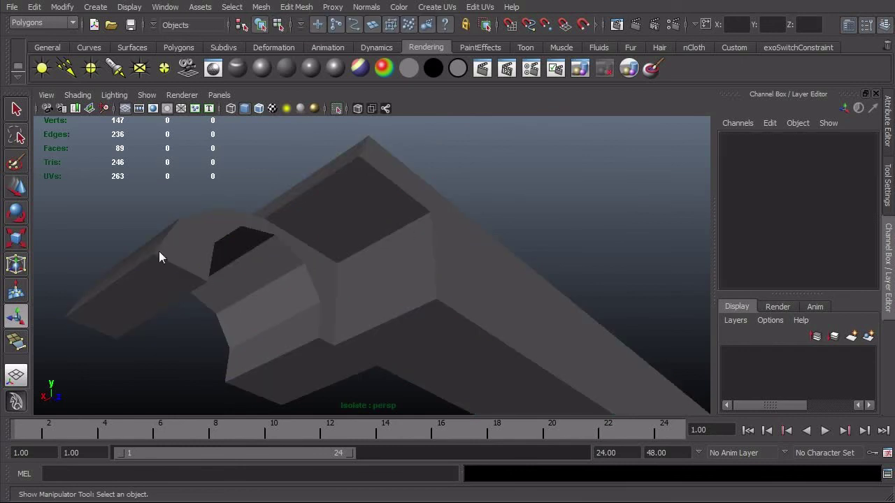
Step: Delete the extra edge running across the curved end's side face next to the arched notch
{"action": "left_click", "coordinate": [160, 254]}
{"action": "left_click_drag", "start_coordinate": [206, 314], "coordinate": [301, 222], "text": "alt"}
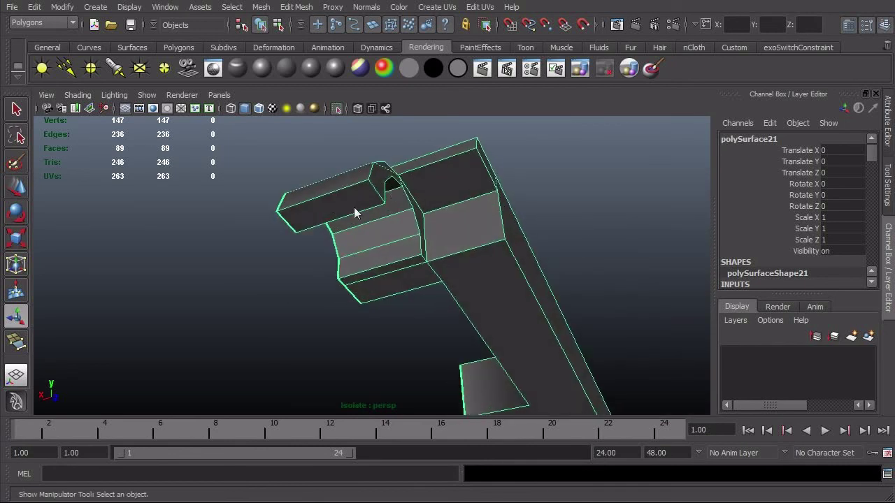
{"action": "key", "text": "alt+Tab"}
{"action": "left_click_drag", "start_coordinate": [126, 293], "coordinate": [302, 320], "text": "alt"}
{"action": "key", "text": "F10"}
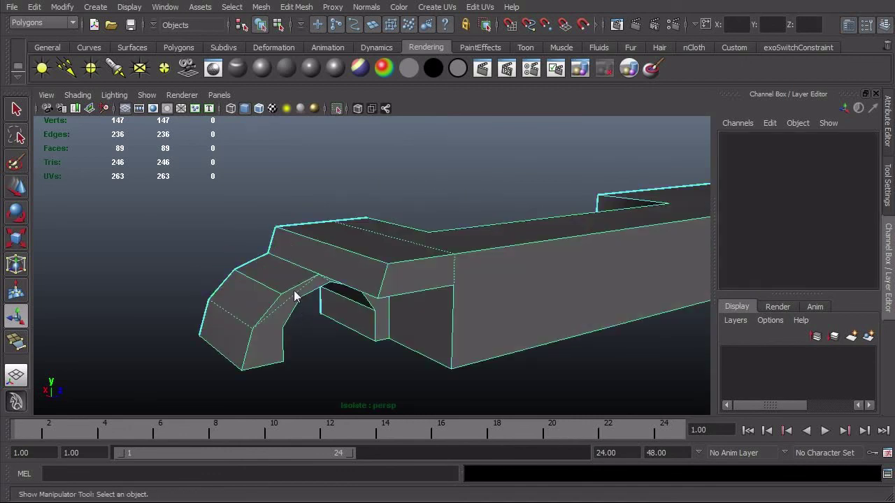
{"action": "left_click", "coordinate": [283, 308]}
{"action": "right_click_drag", "start_coordinate": [283, 308], "coordinate": [225, 316], "text": "shift"}
Step: Delete the inner faces lining the arched notch together with the underside face of the curved end
{"action": "left_click_drag", "start_coordinate": [309, 350], "coordinate": [333, 309], "text": "alt"}
{"action": "middle_click_drag", "start_coordinate": [348, 204], "coordinate": [344, 250], "text": "alt"}
{"action": "right_click_drag", "start_coordinate": [344, 250], "coordinate": [380, 322], "text": "alt"}
{"action": "left_click", "coordinate": [369, 301]}
{"action": "left_click", "coordinate": [351, 270], "text": "shift"}
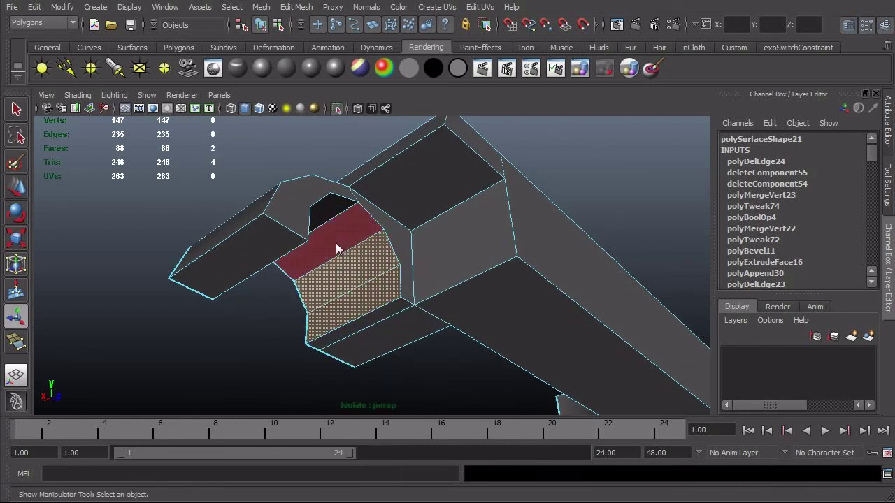
{"action": "left_click", "coordinate": [336, 242], "text": "shift"}
{"action": "left_click", "coordinate": [331, 218], "text": "shift"}
{"action": "left_click_drag", "start_coordinate": [239, 281], "coordinate": [191, 284], "text": "alt"}
{"action": "left_click", "coordinate": [245, 324], "text": "shift"}
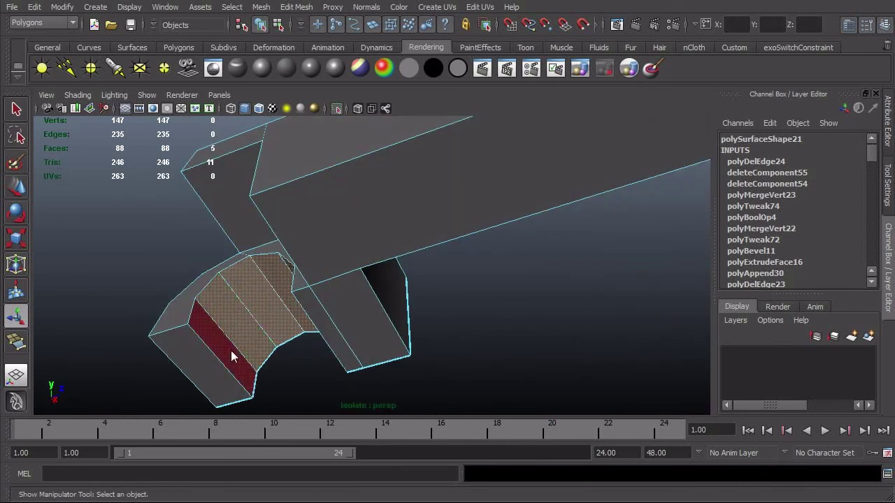
{"action": "left_click", "coordinate": [232, 353], "text": "shift"}
{"action": "left_click", "coordinate": [240, 388], "text": "shift"}
{"action": "left_click_drag", "start_coordinate": [252, 395], "coordinate": [403, 371], "text": "alt"}
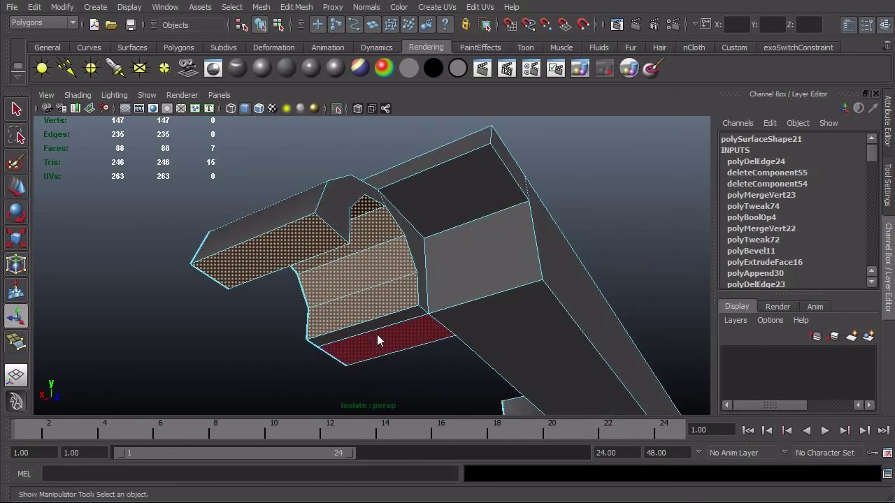
{"action": "left_click_drag", "start_coordinate": [376, 334], "coordinate": [405, 338], "text": "alt"}
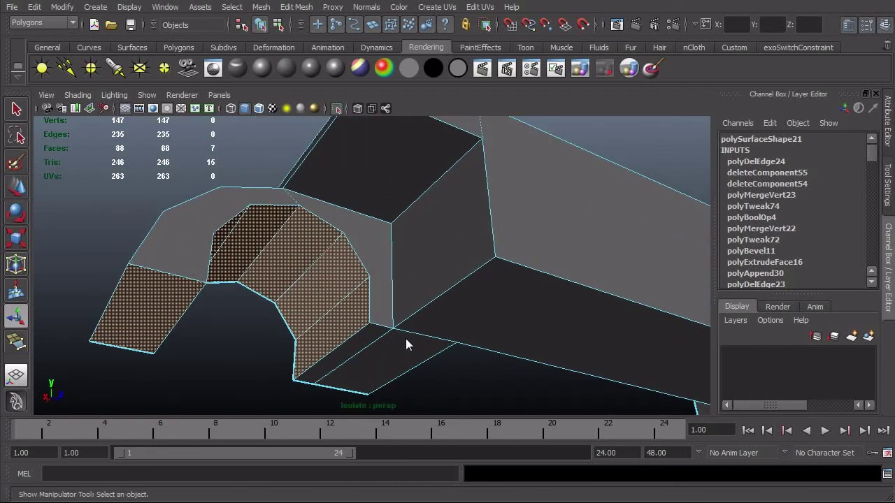
{"action": "key", "text": "Delete"}
Step: Select the curved end's outer faces, the side faces around the arch and the narrow strip beneath the notch
{"action": "right_click_drag", "start_coordinate": [406, 339], "coordinate": [310, 281], "text": "alt"}
{"action": "left_click_drag", "start_coordinate": [310, 281], "coordinate": [367, 299], "text": "alt"}
{"action": "right_click", "coordinate": [372, 279]}
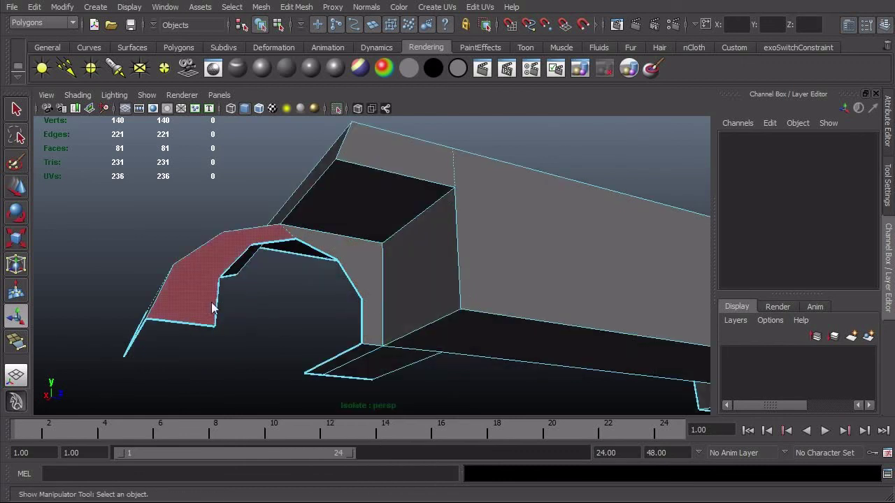
{"action": "left_click_drag", "start_coordinate": [212, 303], "coordinate": [224, 333], "text": "alt"}
{"action": "left_click_drag", "start_coordinate": [227, 368], "coordinate": [182, 342], "text": "alt"}
{"action": "left_click_drag", "start_coordinate": [105, 289], "coordinate": [227, 411]}
{"action": "left_click_drag", "start_coordinate": [246, 362], "coordinate": [373, 360], "text": "alt"}
{"action": "left_click", "coordinate": [320, 302], "text": "shift"}
{"action": "left_click", "coordinate": [346, 336], "text": "shift"}
{"action": "left_click", "coordinate": [323, 329], "text": "shift"}
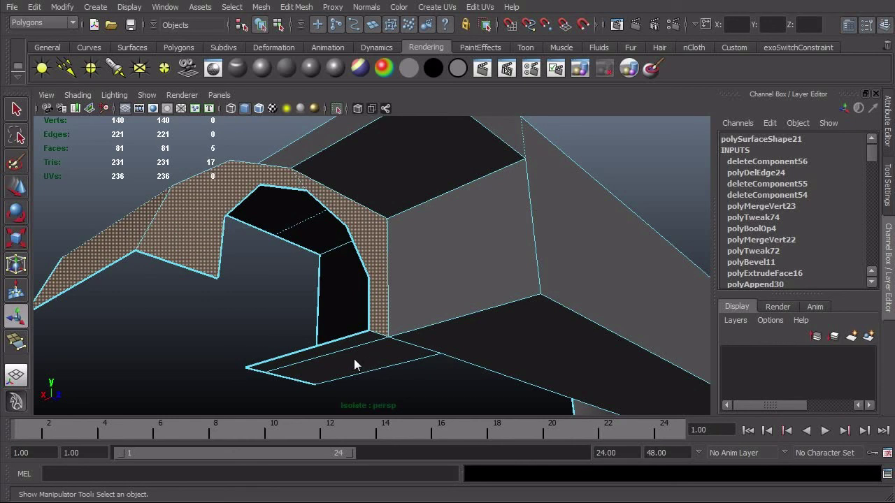
{"action": "left_click", "coordinate": [342, 347], "text": "shift"}
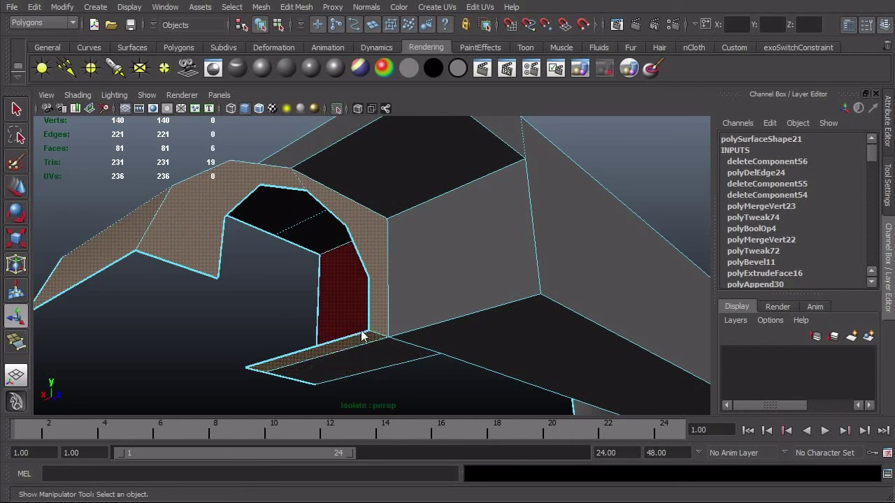
Step: Try to extrude the selected faces around the arch and give them thickness
{"action": "left_click", "coordinate": [297, 7]}
{"action": "left_click", "coordinate": [331, 44]}
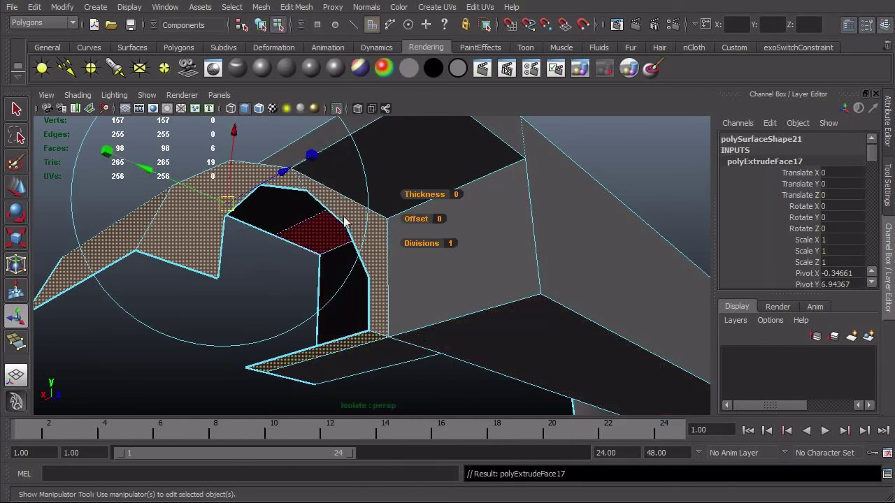
{"action": "left_click_drag", "start_coordinate": [304, 220], "coordinate": [251, 300], "text": "alt"}
{"action": "key", "text": "ctrl+z"}
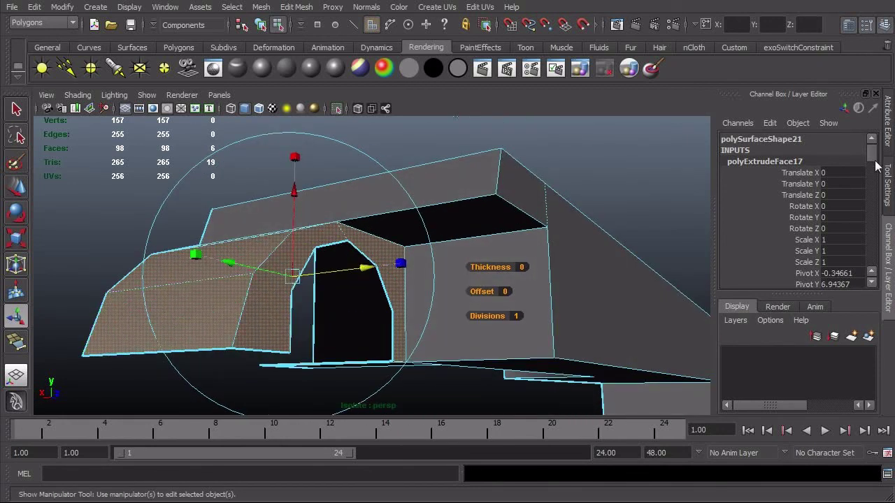
{"action": "left_click_drag", "start_coordinate": [873, 160], "coordinate": [887, 181]}
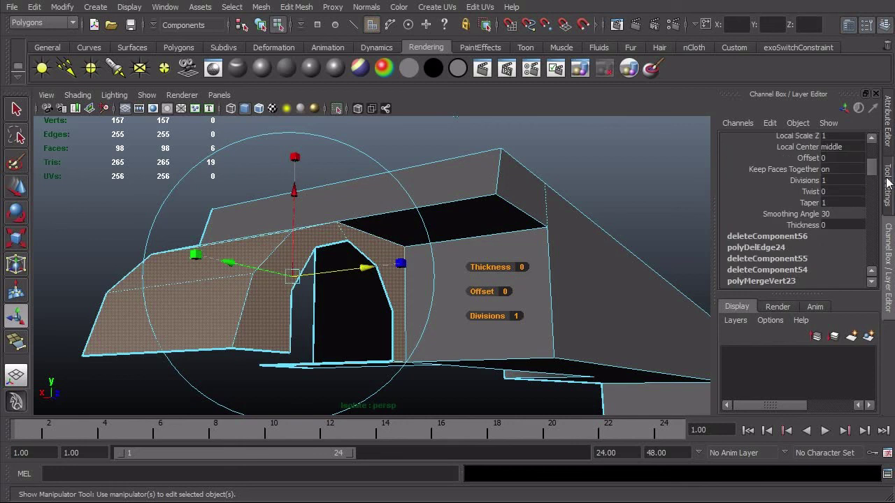
{"action": "left_click", "coordinate": [802, 226]}
{"action": "middle_click_drag", "start_coordinate": [692, 253], "coordinate": [451, 292]}
{"action": "left_click_drag", "start_coordinate": [451, 292], "coordinate": [584, 263], "text": "alt"}
{"action": "middle_click_drag", "start_coordinate": [583, 263], "coordinate": [594, 301]}
{"action": "left_click_drag", "start_coordinate": [594, 301], "coordinate": [348, 346], "text": "alt"}
{"action": "key", "text": "ctrl+z"}
{"action": "right_click_drag", "start_coordinate": [352, 341], "coordinate": [315, 341], "text": "alt"}
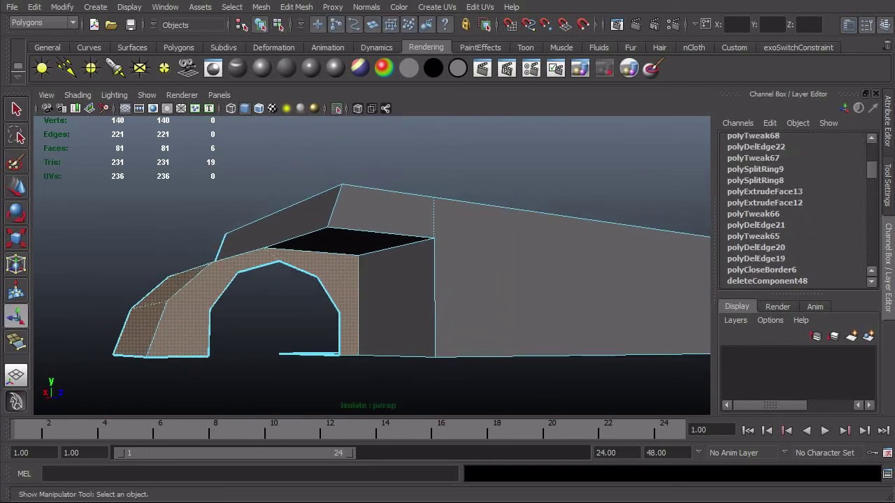
Step: Extract the selected faces around the arch into a separate mesh and select that piece in object mode
{"action": "scroll", "coordinate": [881, 164], "scroll_direction": "up", "scroll_amount": 5}
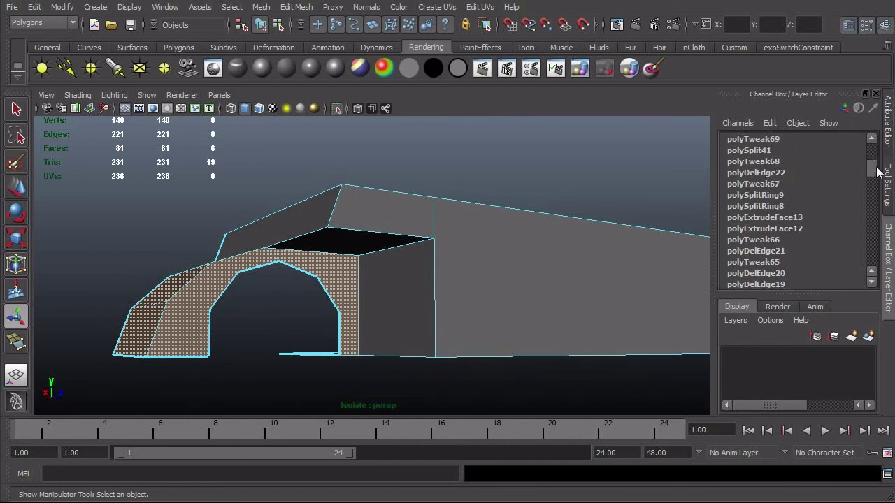
{"action": "left_click_drag", "start_coordinate": [484, 247], "coordinate": [289, 274], "text": "alt"}
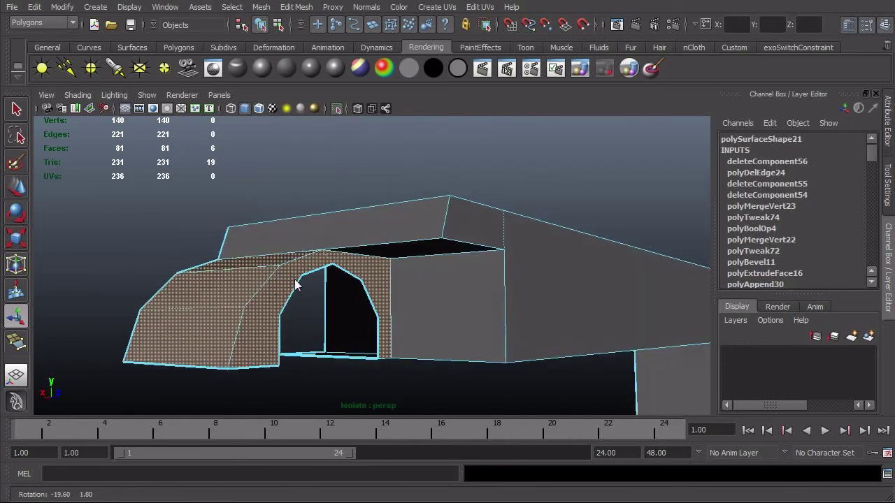
{"action": "left_click", "coordinate": [261, 7]}
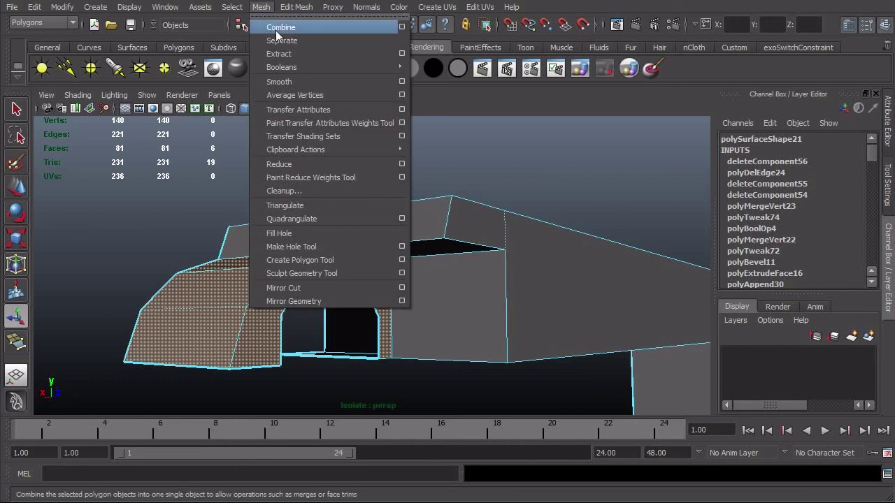
{"action": "left_click", "coordinate": [279, 51]}
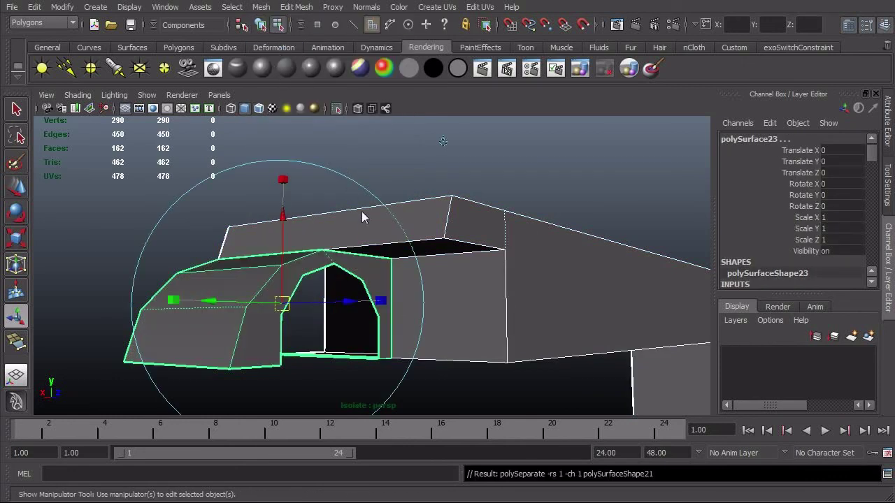
{"action": "key", "text": "F8"}
{"action": "key", "text": "F8"}
{"action": "key", "text": "F8"}
{"action": "left_click", "coordinate": [511, 167]}
{"action": "left_click", "coordinate": [181, 312]}
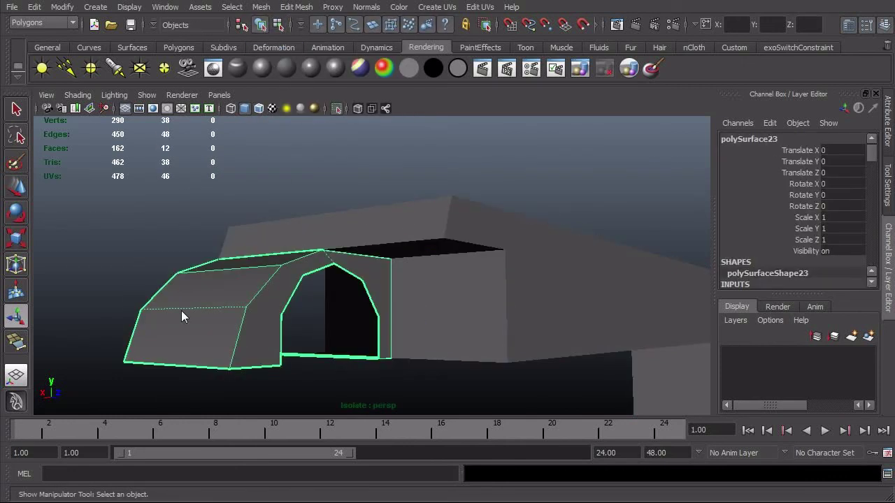
{"action": "left_click_drag", "start_coordinate": [182, 312], "coordinate": [319, 304], "text": "alt"}
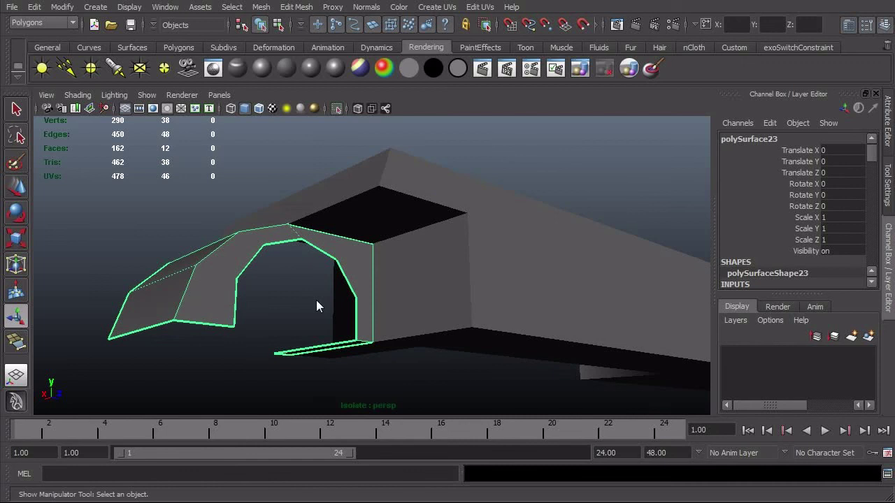
Step: Extrude all faces of the extracted arch piece
{"action": "left_click", "coordinate": [297, 7]}
{"action": "left_click", "coordinate": [305, 37]}
{"action": "left_click_drag", "start_coordinate": [275, 270], "coordinate": [263, 248], "text": "alt"}
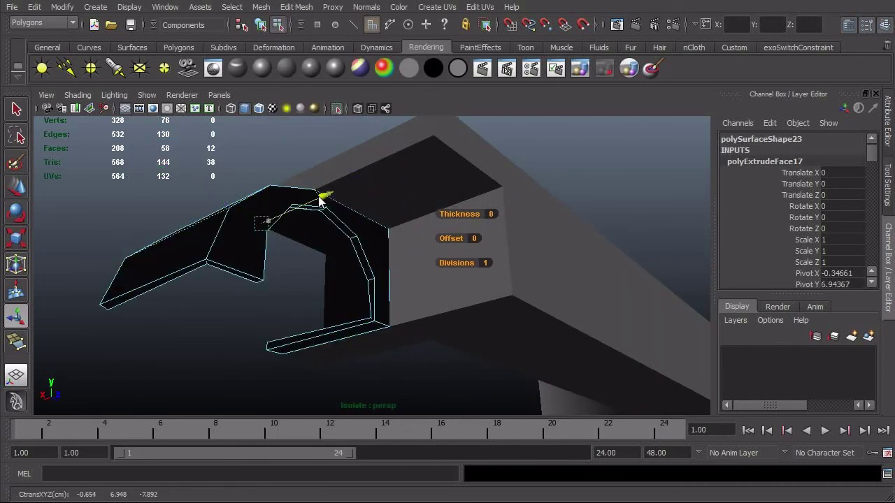
Step: Try to offset the extruded faces of the arch piece with the manipulator, and undo the offset
{"action": "left_click_drag", "start_coordinate": [320, 196], "coordinate": [299, 216], "text": "alt"}
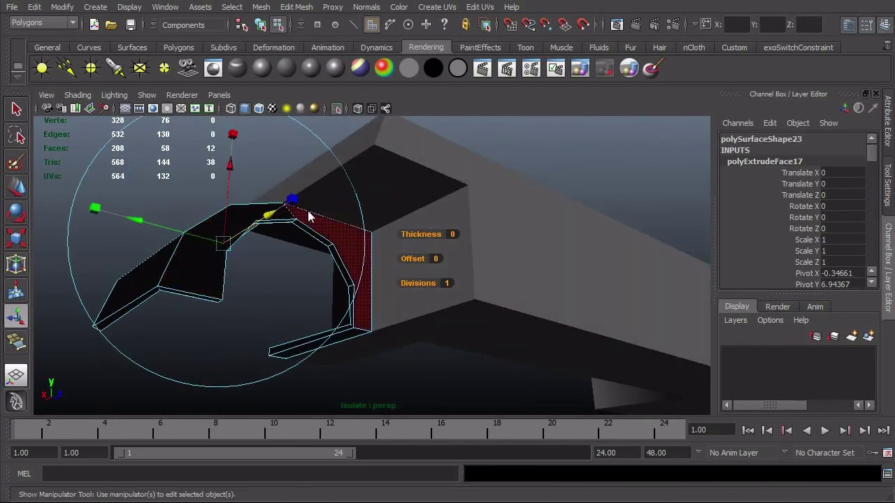
{"action": "key", "text": "ctrl+z"}
{"action": "left_click_drag", "start_coordinate": [422, 252], "coordinate": [552, 256], "text": "alt"}
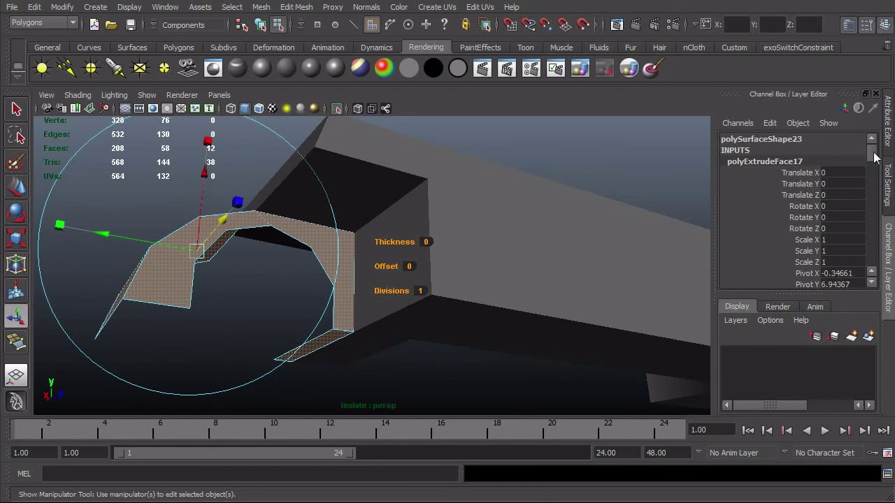
{"action": "scroll", "coordinate": [874, 157], "scroll_direction": "down", "scroll_amount": 3}
{"action": "left_click_drag", "start_coordinate": [388, 244], "coordinate": [451, 205], "text": "alt"}
{"action": "left_click_drag", "start_coordinate": [412, 234], "coordinate": [423, 273], "text": "alt"}
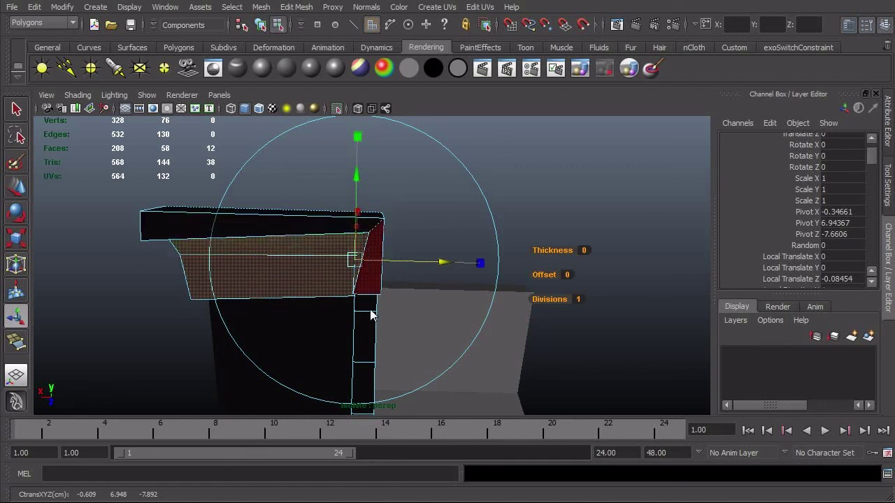
{"action": "left_click_drag", "start_coordinate": [413, 322], "coordinate": [354, 345], "text": "alt"}
{"action": "key", "text": "ctrl+z"}
{"action": "key", "text": "ctrl+z"}
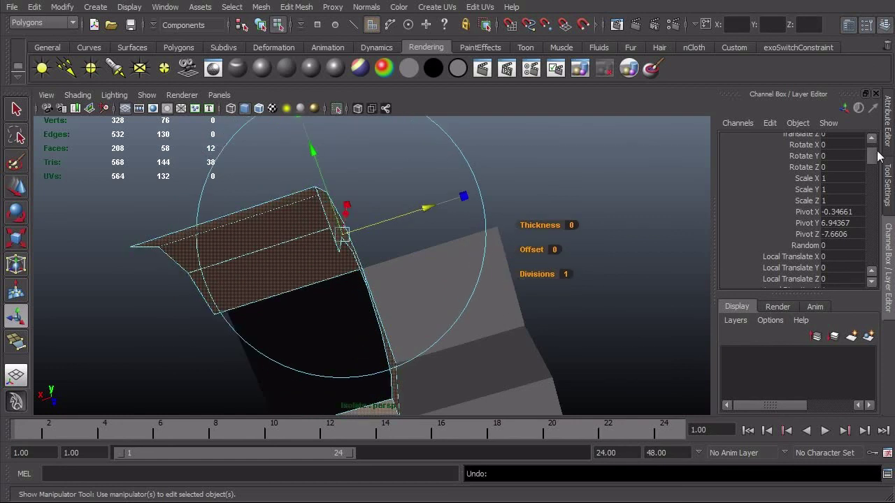
Step: Give the extrusion a small negative thickness to turn the arch piece into a thin shell, and return to object mode
{"action": "left_click_drag", "start_coordinate": [871, 156], "coordinate": [870, 167]}
{"action": "left_click", "coordinate": [806, 238]}
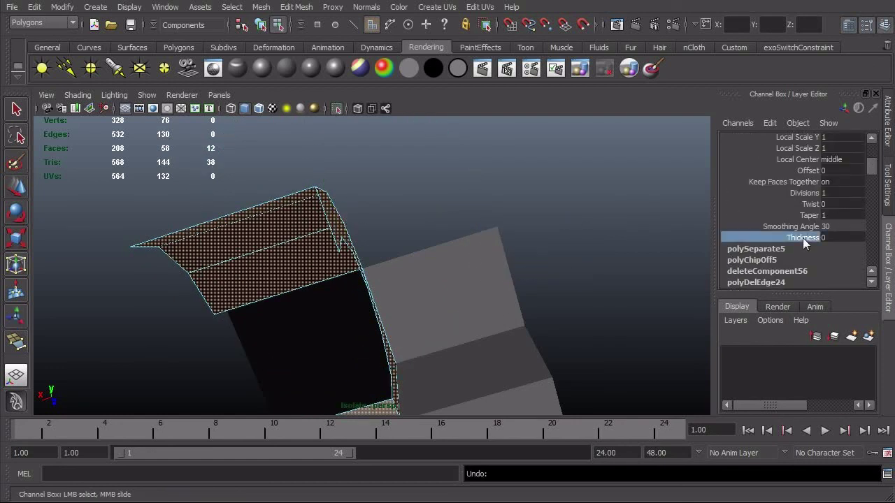
{"action": "middle_click_drag", "start_coordinate": [451, 242], "coordinate": [447, 244]}
{"action": "left_click_drag", "start_coordinate": [447, 244], "coordinate": [459, 265], "text": "alt"}
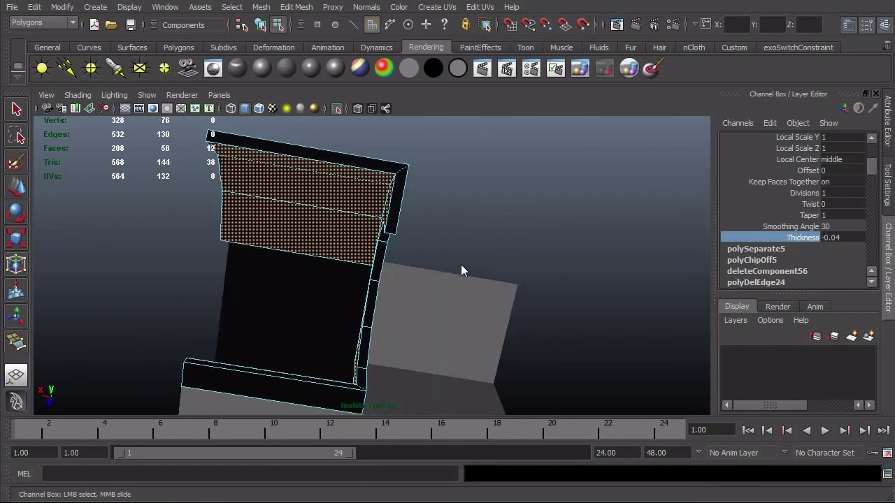
{"action": "middle_click_drag", "start_coordinate": [459, 266], "coordinate": [474, 277]}
{"action": "left_click_drag", "start_coordinate": [474, 277], "coordinate": [400, 306], "text": "alt"}
{"action": "key", "text": "ctrl+z"}
{"action": "mouse_move", "coordinate": [400, 305]}
{"action": "middle_mouse_down"}
{"action": "mouse_move", "coordinate": [393, 311]}
{"action": "mouse_move", "coordinate": [406, 306]}
{"action": "middle_mouse_up"}
{"action": "left_click_drag", "start_coordinate": [406, 307], "coordinate": [432, 257], "text": "alt"}
{"action": "key", "text": "F8"}
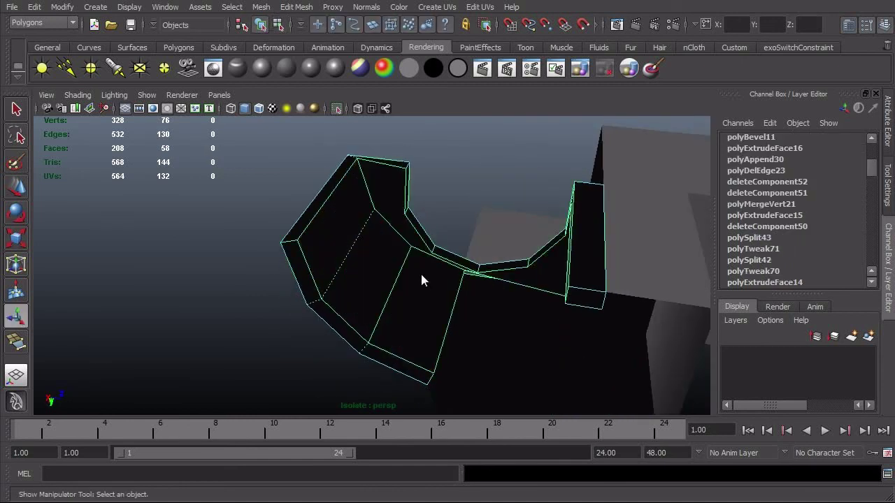
Step: Correct the arch shell's inverted normals so its faces point outward, and reselect the shell
{"action": "left_click", "coordinate": [366, 7]}
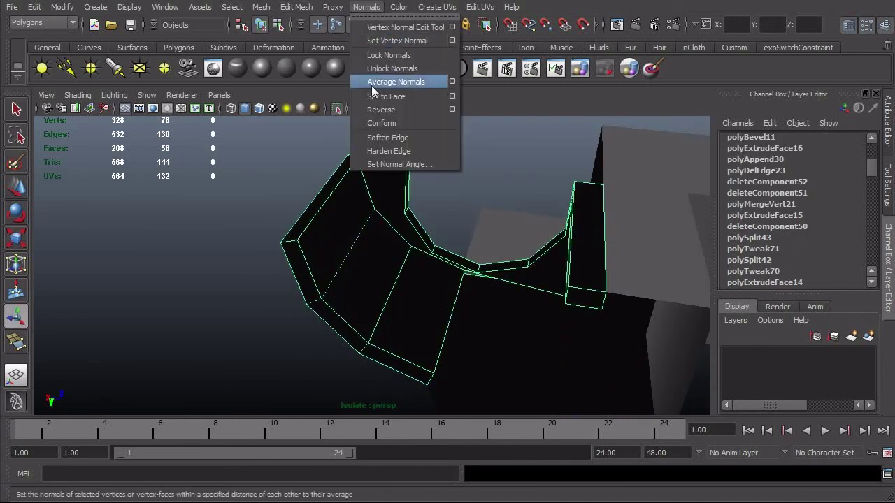
{"action": "left_click", "coordinate": [374, 122]}
{"action": "left_click_drag", "start_coordinate": [383, 108], "coordinate": [372, 316], "text": "alt"}
{"action": "left_click", "coordinate": [288, 299]}
{"action": "left_click", "coordinate": [432, 336]}
Step: Delete the thin rim faces along the shell's open centre side, including the end face of the lower bar
{"action": "left_click_drag", "start_coordinate": [432, 336], "coordinate": [439, 283], "text": "alt"}
{"action": "right_click_drag", "start_coordinate": [427, 316], "coordinate": [423, 337]}
{"action": "left_click", "coordinate": [423, 335]}
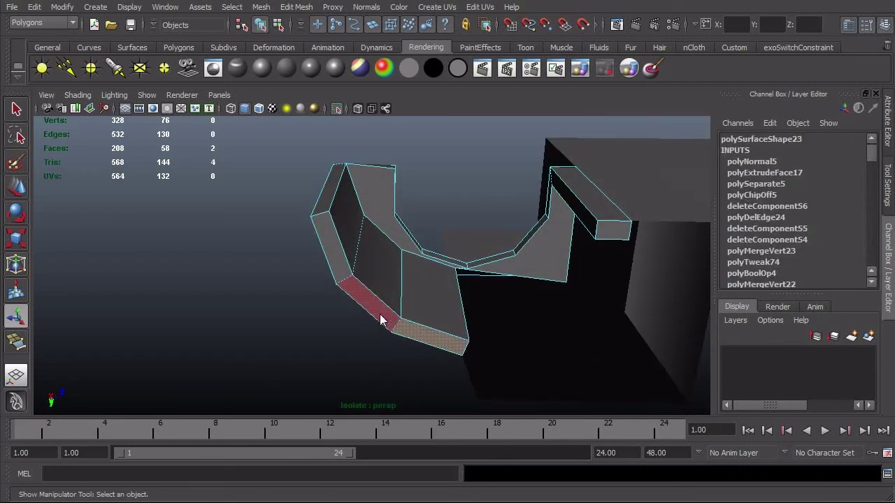
{"action": "left_click", "coordinate": [378, 315], "text": "shift"}
{"action": "left_click", "coordinate": [338, 260], "text": "shift"}
{"action": "left_click_drag", "start_coordinate": [338, 260], "coordinate": [442, 260], "text": "alt"}
{"action": "left_click", "coordinate": [417, 250], "text": "shift"}
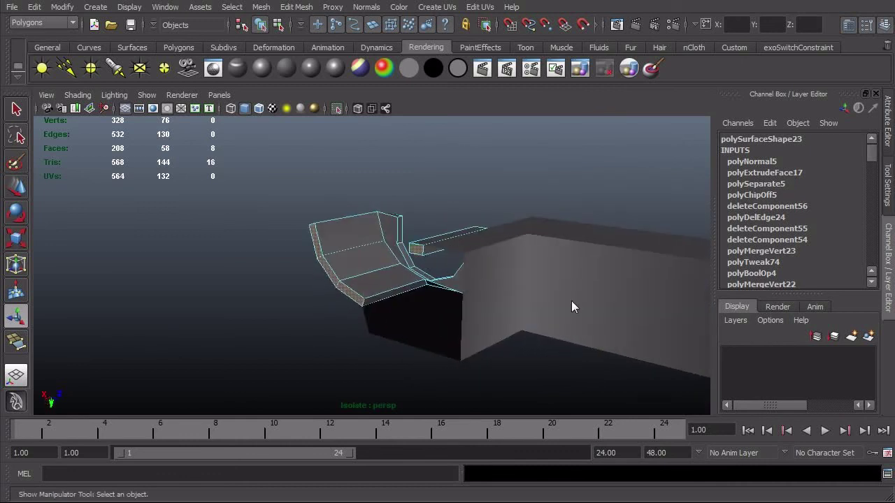
{"action": "key", "text": "Delete"}
Step: Delete the side face of the shell's thin lower bar where it meets the main frame
{"action": "left_click_drag", "start_coordinate": [443, 283], "coordinate": [525, 201], "text": "alt"}
{"action": "left_click", "coordinate": [510, 194]}
{"action": "left_click", "coordinate": [516, 252], "text": "shift"}
{"action": "left_click_drag", "start_coordinate": [516, 252], "coordinate": [428, 364], "text": "alt"}
{"action": "right_click_drag", "start_coordinate": [428, 364], "coordinate": [412, 324], "text": "alt"}
{"action": "left_click_drag", "start_coordinate": [412, 324], "coordinate": [424, 337], "text": "alt"}
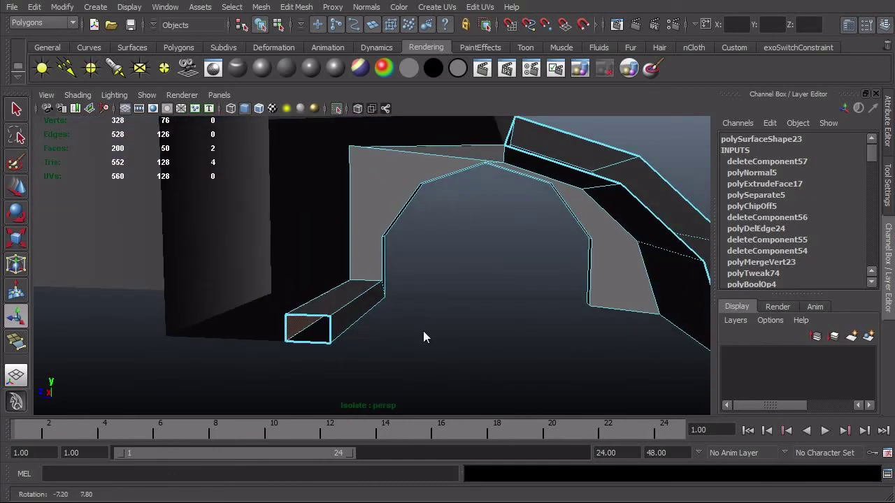
{"action": "left_click", "coordinate": [335, 303], "text": "shift"}
{"action": "left_click_drag", "start_coordinate": [518, 346], "coordinate": [500, 326], "text": "alt"}
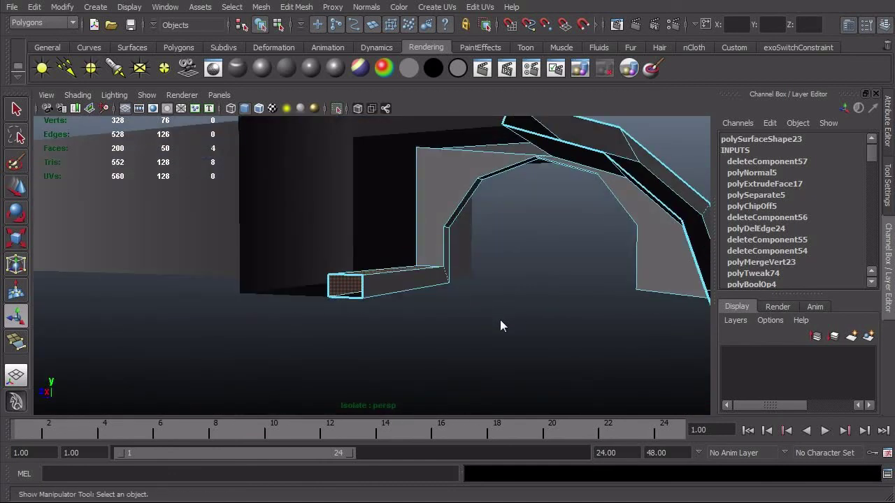
{"action": "left_click_drag", "start_coordinate": [391, 303], "coordinate": [419, 329], "text": "alt"}
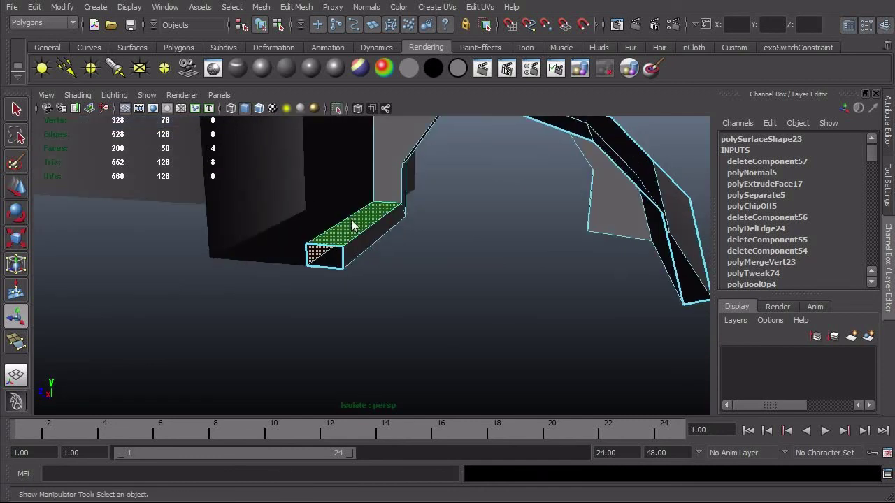
{"action": "left_click", "coordinate": [352, 225], "text": "shift"}
{"action": "key", "text": "Delete"}
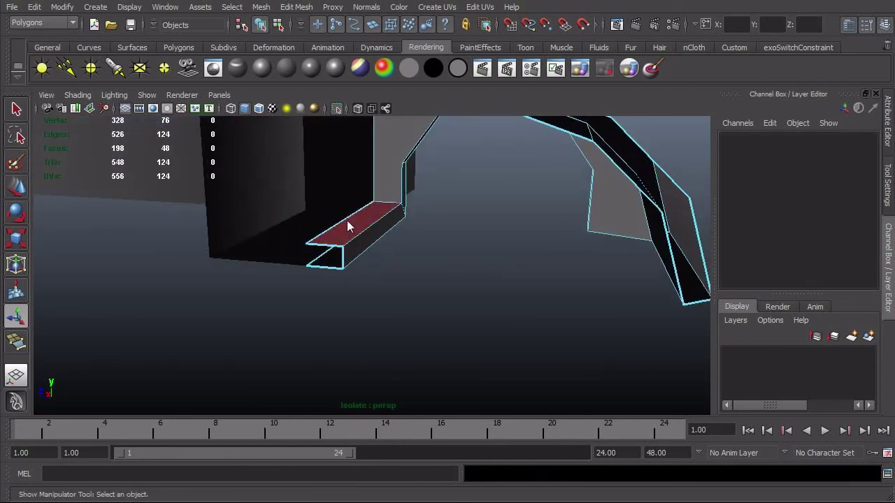
{"action": "left_click_drag", "start_coordinate": [347, 224], "coordinate": [409, 211], "text": "alt"}
{"action": "middle_click_drag", "start_coordinate": [426, 252], "coordinate": [502, 361], "text": "alt"}
{"action": "left_click_drag", "start_coordinate": [350, 378], "coordinate": [343, 353], "text": "alt"}
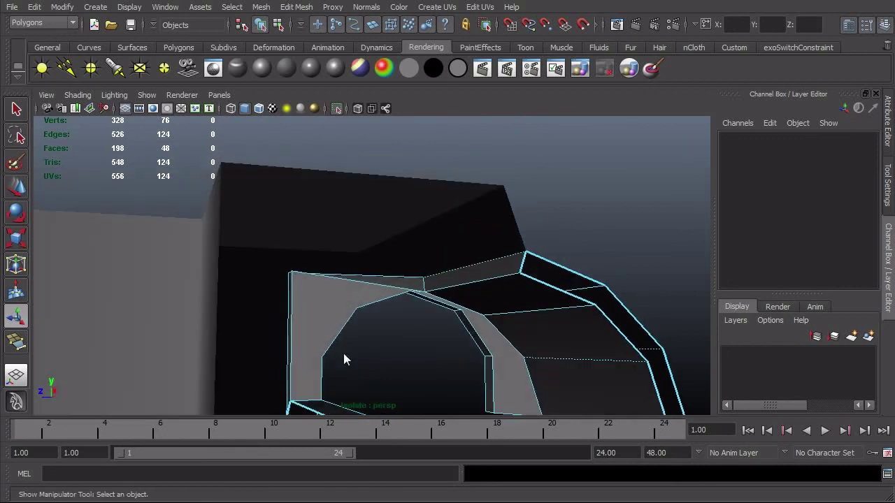
Step: Delete the two remaining thin rim faces along the shell's open inner upright side, and return to object mode
{"action": "left_click", "coordinate": [289, 388]}
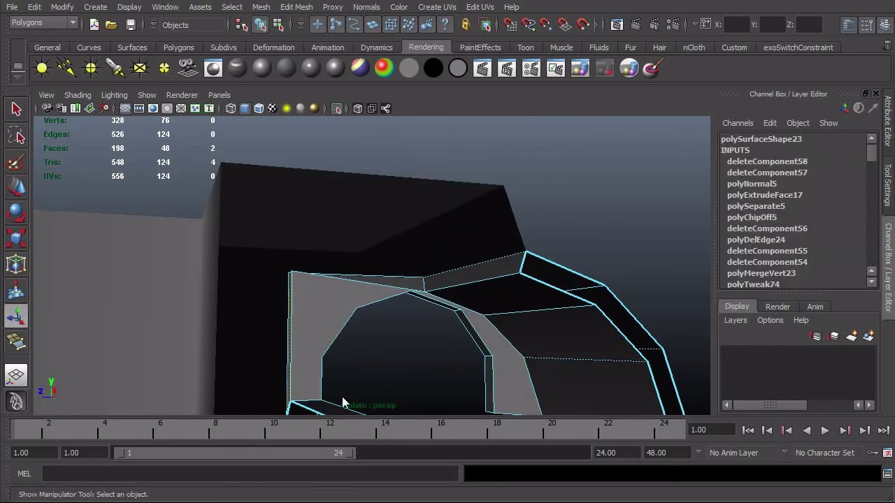
{"action": "key", "text": "Delete"}
{"action": "left_click_drag", "start_coordinate": [330, 356], "coordinate": [363, 307], "text": "alt"}
{"action": "key", "text": "F8"}
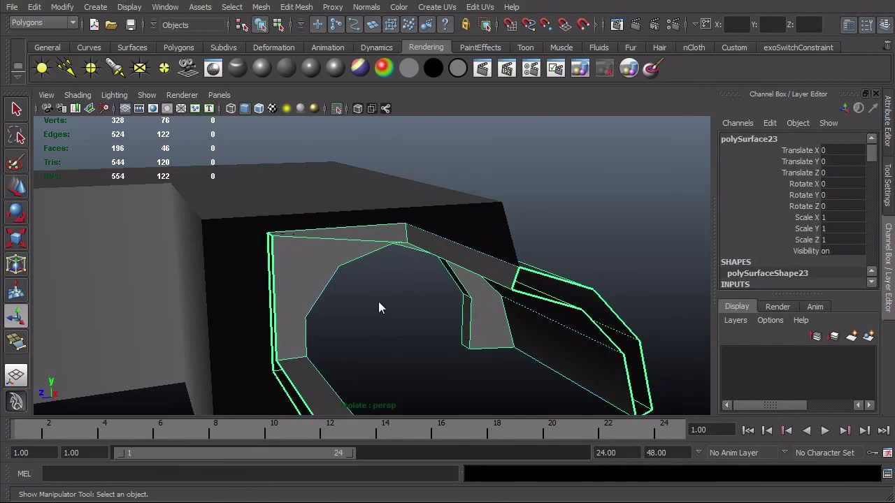
Step: Isolate the arch shell and delete its two narrow outer faces, on the sloped corner and along the upper side
{"action": "key", "text": "shift+i"}
{"action": "left_click_drag", "start_coordinate": [398, 295], "coordinate": [456, 343], "text": "alt"}
{"action": "middle_click_drag", "start_coordinate": [456, 343], "coordinate": [495, 404], "text": "alt"}
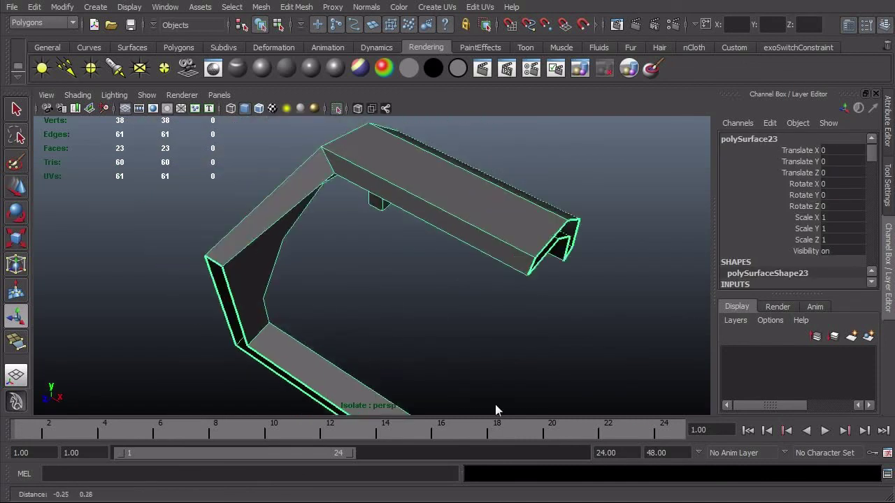
{"action": "left_click_drag", "start_coordinate": [495, 404], "coordinate": [453, 375], "text": "alt"}
{"action": "key", "text": "F11"}
{"action": "left_click", "coordinate": [265, 284]}
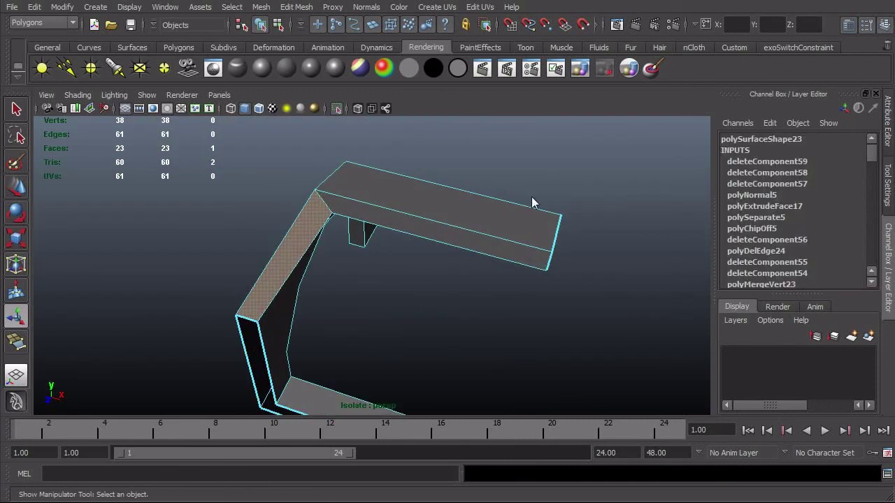
{"action": "key", "text": "Delete"}
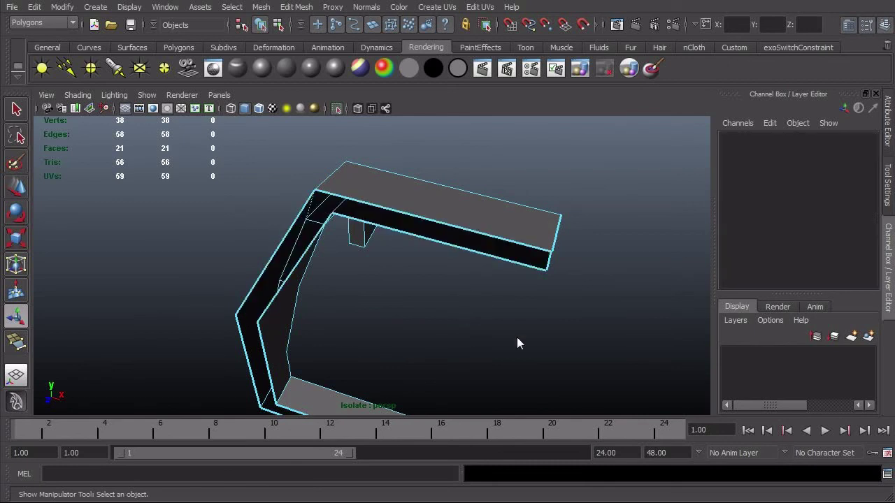
Step: Snap the shell's inner upper corner vertex straight down so its top edge lines up with the arch's peak
{"action": "left_click_drag", "start_coordinate": [517, 339], "coordinate": [444, 312], "text": "alt"}
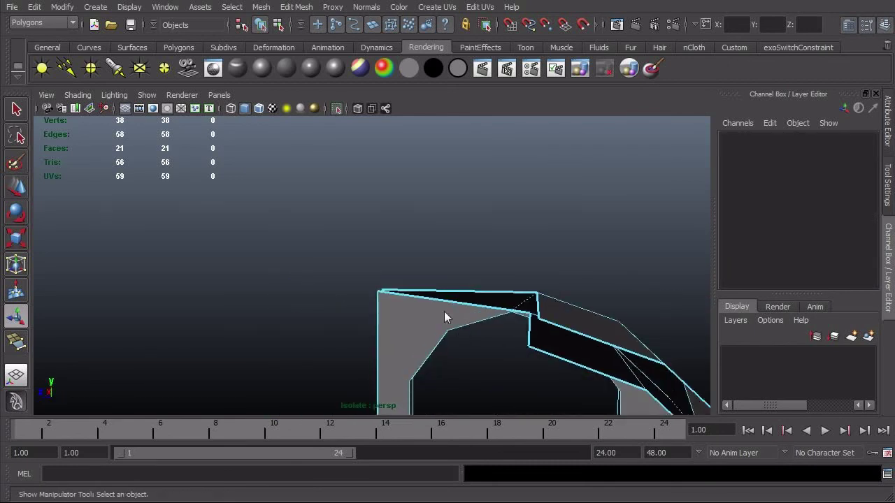
{"action": "left_click", "coordinate": [379, 293]}
{"action": "left_click_drag", "start_coordinate": [378, 294], "coordinate": [467, 317], "text": "alt"}
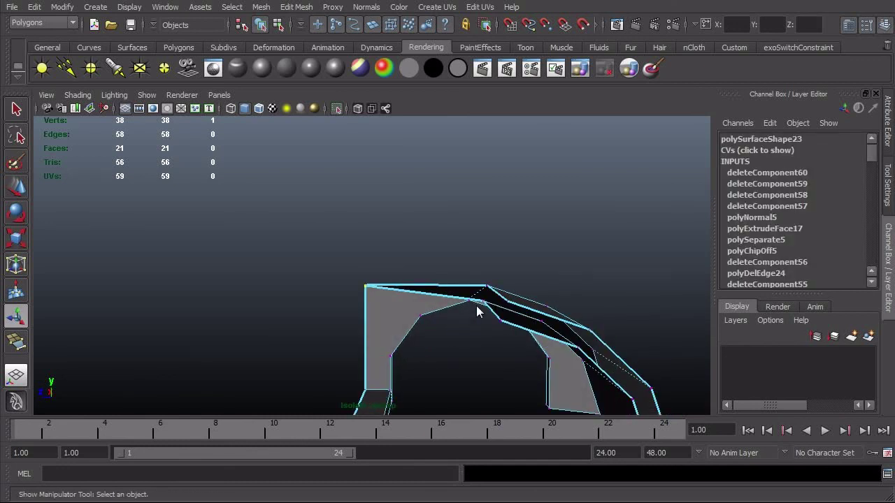
{"action": "key", "text": "w"}
{"action": "left_click_drag", "start_coordinate": [367, 271], "coordinate": [441, 296]}
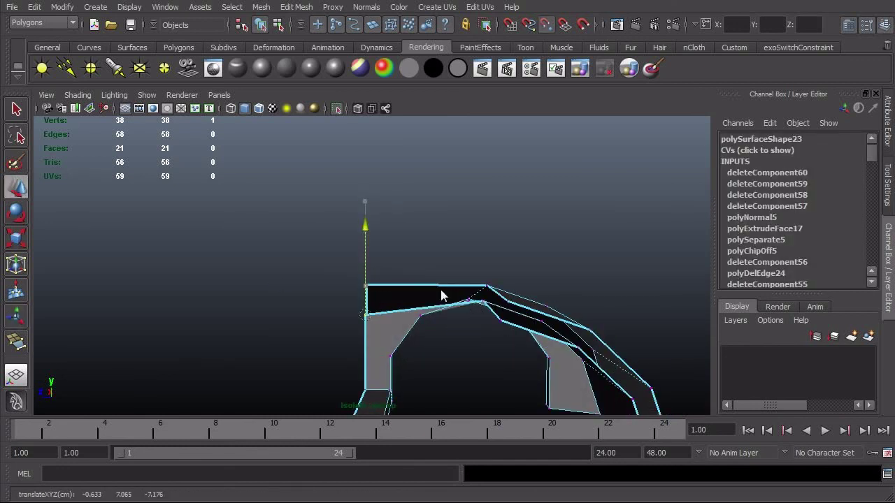
Step: Lower the short edge at the peak of the arched notch slightly so it clears the shell's top edge, and return to object mode
{"action": "left_click_drag", "start_coordinate": [512, 320], "coordinate": [574, 325], "text": "alt"}
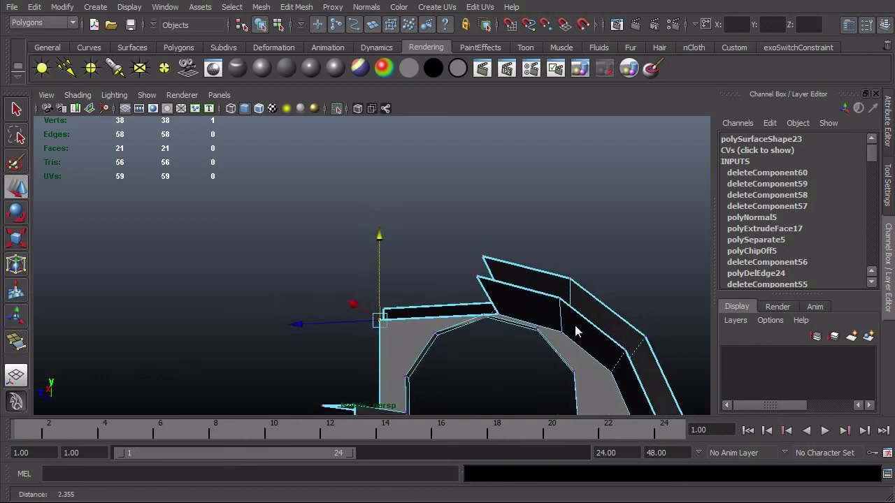
{"action": "right_click_drag", "start_coordinate": [574, 326], "coordinate": [564, 319], "text": "alt"}
{"action": "middle_click_drag", "start_coordinate": [565, 319], "coordinate": [536, 265], "text": "alt"}
{"action": "right_click_drag", "start_coordinate": [536, 265], "coordinate": [587, 303], "text": "alt"}
{"action": "middle_click_drag", "start_coordinate": [586, 302], "coordinate": [405, 316], "text": "alt"}
{"action": "right_click_drag", "start_coordinate": [406, 315], "coordinate": [507, 299], "text": "alt"}
{"action": "middle_click_drag", "start_coordinate": [508, 292], "coordinate": [518, 298], "text": "alt"}
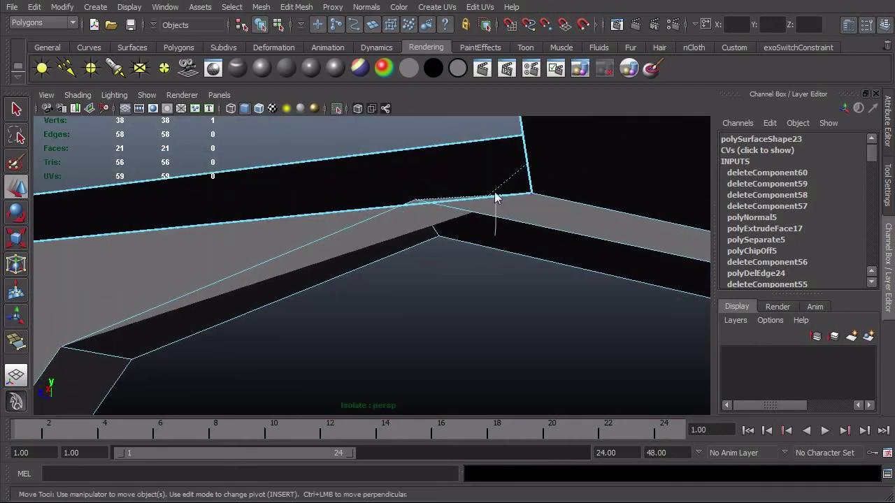
{"action": "left_click", "coordinate": [435, 230]}
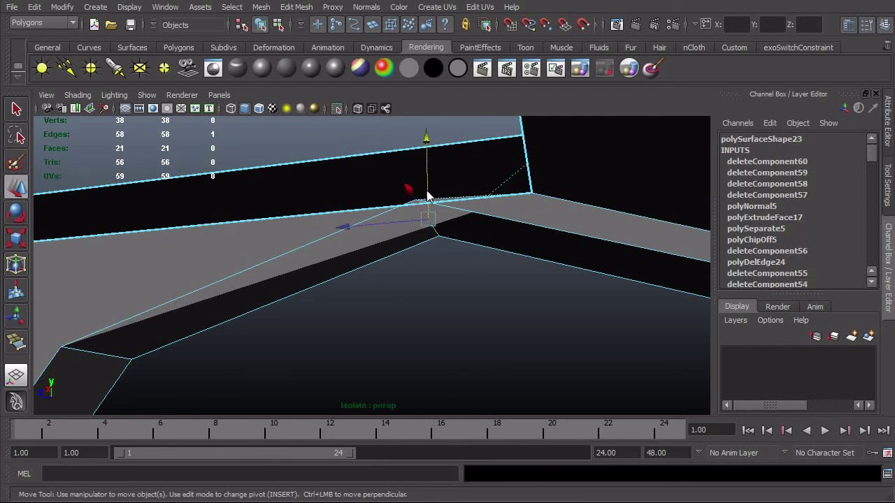
{"action": "left_click_drag", "start_coordinate": [427, 190], "coordinate": [425, 218]}
{"action": "right_click_drag", "start_coordinate": [660, 293], "coordinate": [400, 266], "text": "alt"}
{"action": "left_click_drag", "start_coordinate": [400, 265], "coordinate": [411, 286], "text": "alt"}
{"action": "key", "text": "F8"}
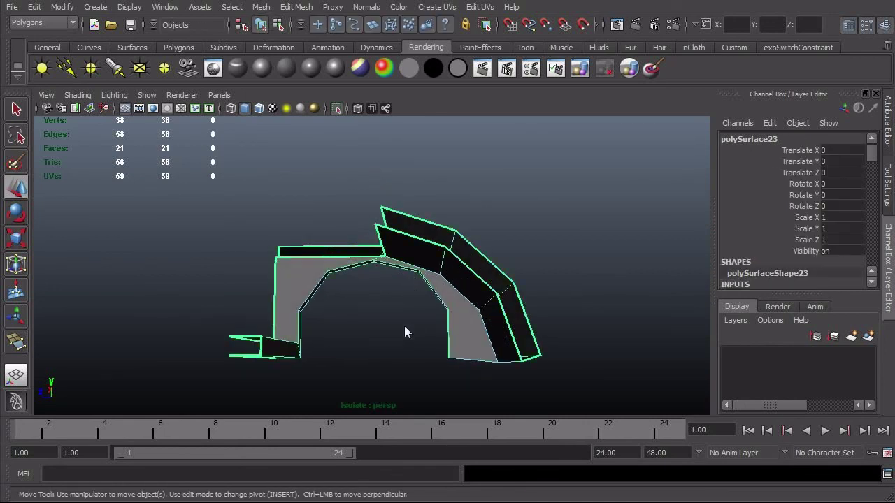
Step: Examine the arch shell's far side and the end faces on the underside of its leg
{"action": "left_click_drag", "start_coordinate": [395, 330], "coordinate": [224, 346], "text": "alt"}
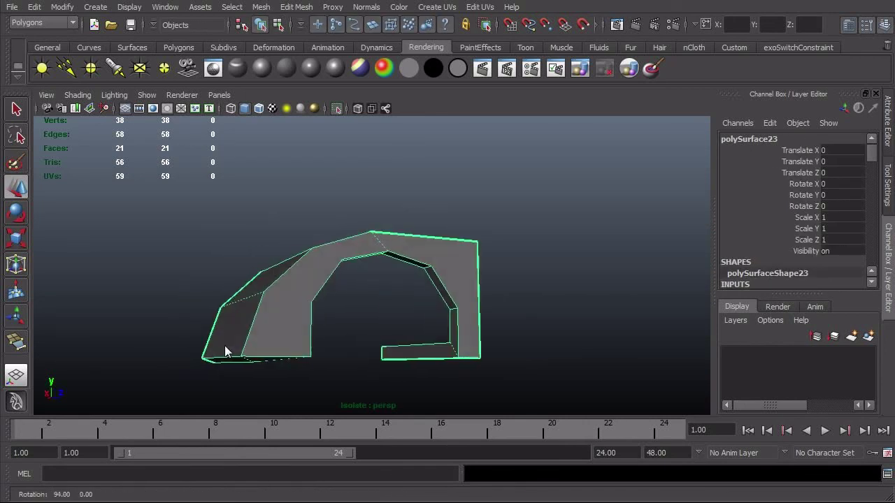
{"action": "left_click_drag", "start_coordinate": [338, 368], "coordinate": [325, 301], "text": "alt"}
{"action": "right_click", "coordinate": [320, 296]}
{"action": "right_click_drag", "start_coordinate": [323, 318], "coordinate": [322, 316]}
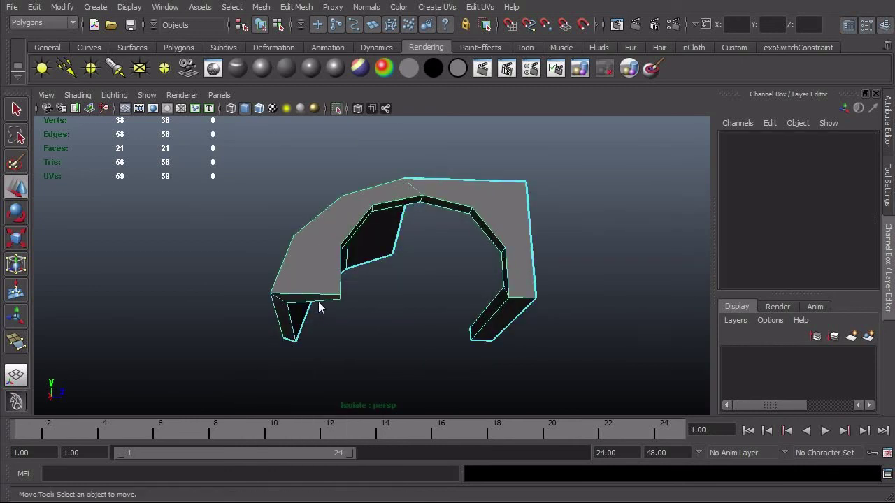
{"action": "left_click", "coordinate": [299, 318]}
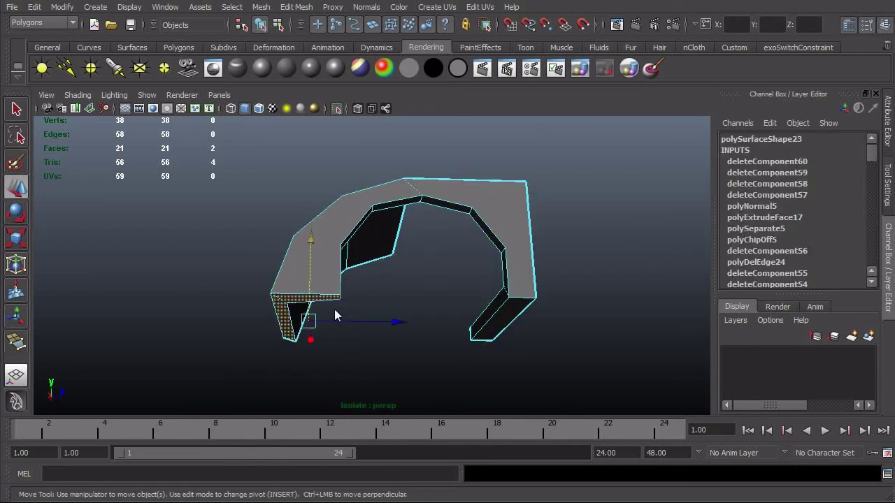
{"action": "left_click_drag", "start_coordinate": [316, 293], "coordinate": [407, 315]}
{"action": "key", "text": "F8"}
{"action": "key", "text": "F8"}
Step: Show the whole model again and examine how the arch shell meets the surrounding frame pieces
{"action": "left_click", "coordinate": [569, 366]}
{"action": "key", "text": "ctrl+1"}
{"action": "left_click", "coordinate": [322, 346]}
{"action": "left_click_drag", "start_coordinate": [321, 345], "coordinate": [377, 354], "text": "alt"}
{"action": "left_click", "coordinate": [393, 335], "text": "shift"}
{"action": "left_click_drag", "start_coordinate": [438, 365], "coordinate": [435, 356], "text": "alt"}
{"action": "right_click_drag", "start_coordinate": [434, 357], "coordinate": [425, 349], "text": "alt"}
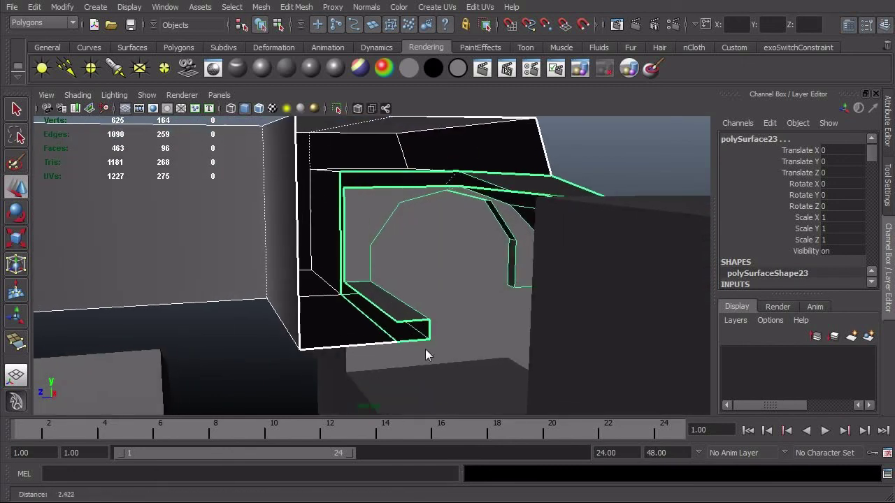
{"action": "left_click_drag", "start_coordinate": [425, 348], "coordinate": [447, 323], "text": "alt"}
{"action": "right_click_drag", "start_coordinate": [447, 322], "coordinate": [465, 325], "text": "alt"}
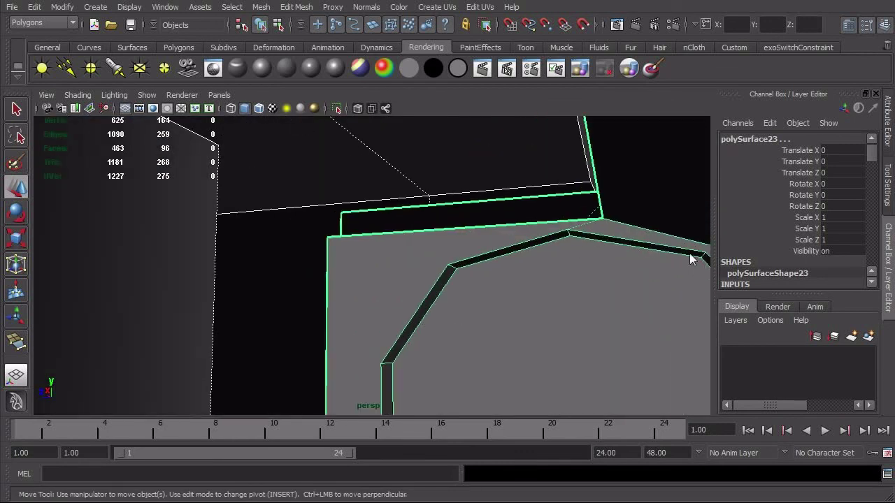
{"action": "left_click_drag", "start_coordinate": [690, 259], "coordinate": [562, 285], "text": "alt"}
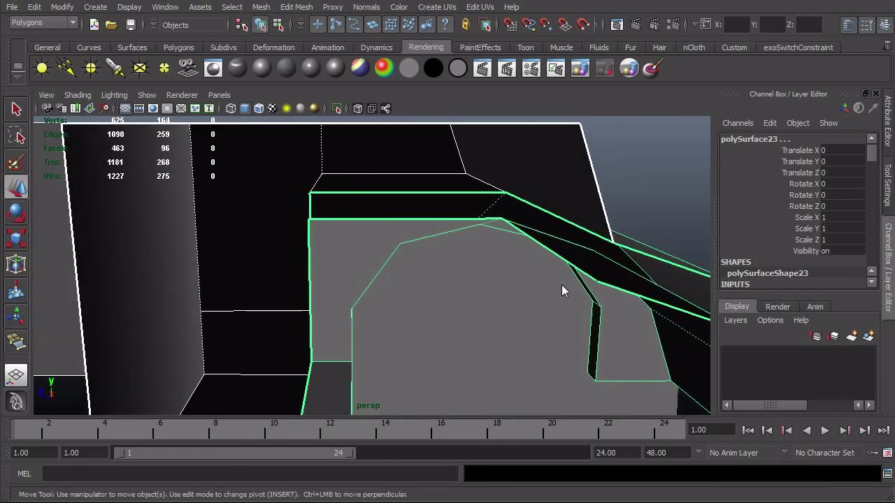
{"action": "left_click", "coordinate": [562, 284]}
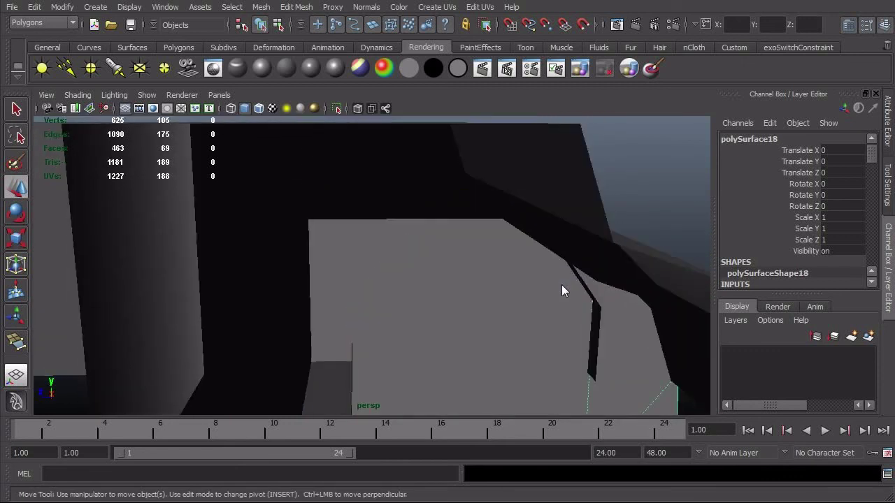
{"action": "left_click_drag", "start_coordinate": [626, 304], "coordinate": [531, 260], "text": "alt"}
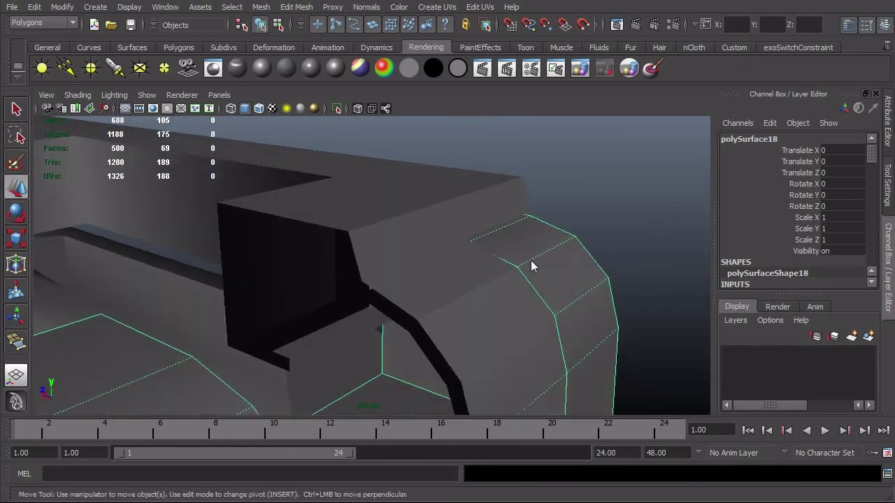
Step: Isolate the arch shell again and bring its open corner above the lower bar into view
{"action": "left_click", "coordinate": [477, 327]}
{"action": "key", "text": "ctrl+1"}
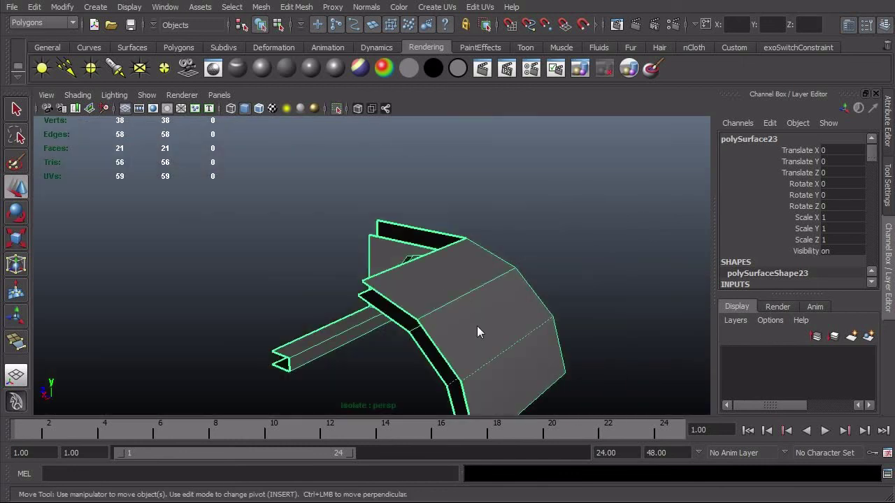
{"action": "left_click_drag", "start_coordinate": [477, 326], "coordinate": [509, 342], "text": "alt"}
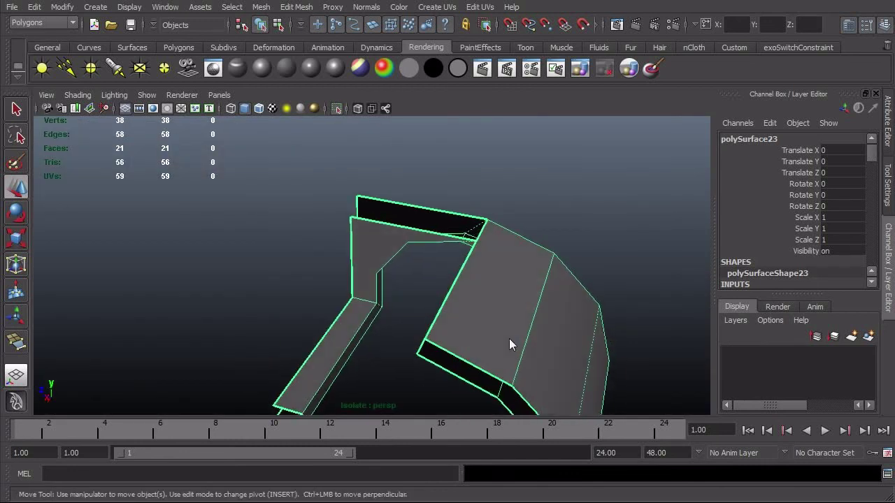
{"action": "key", "text": "F8"}
{"action": "key", "text": "F8"}
{"action": "key", "text": "F8"}
{"action": "key", "text": "F8"}
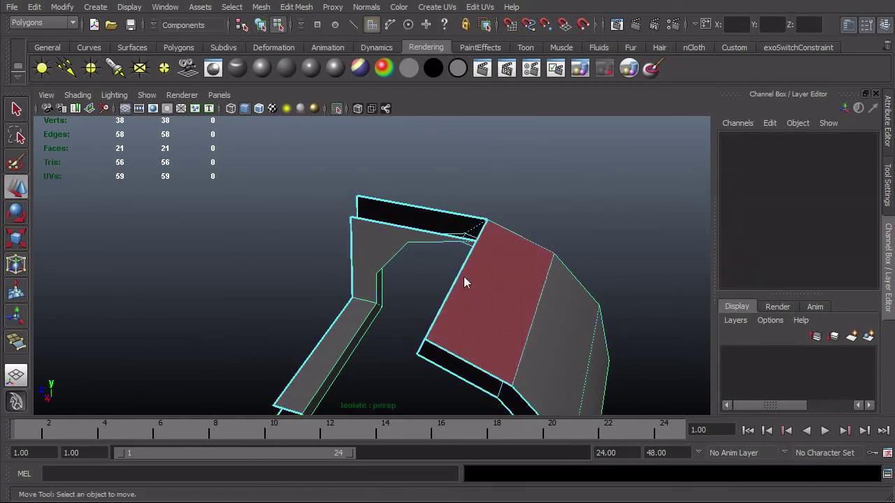
{"action": "left_click_drag", "start_coordinate": [332, 356], "coordinate": [332, 294], "text": "alt"}
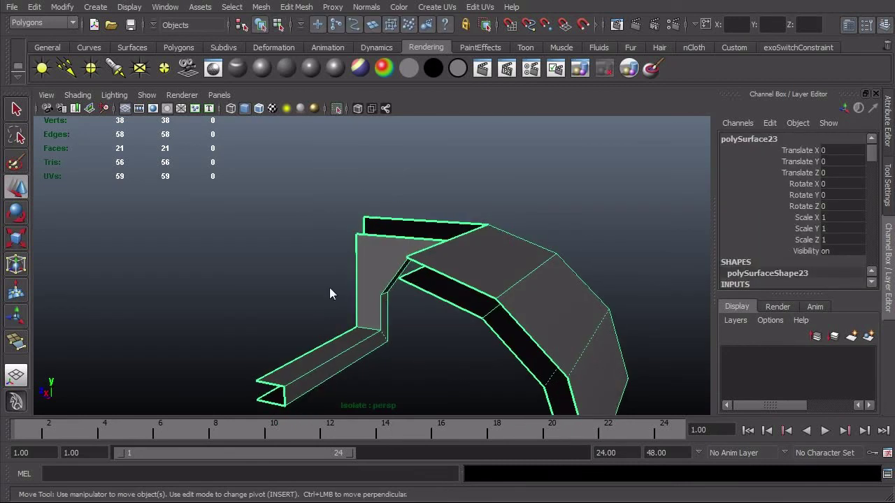
Step: Extrude the lower bar's outer long edge straight up to the height of the shell's upper corner to form a side wall
{"action": "key", "text": "F10"}
{"action": "left_click", "coordinate": [306, 352]}
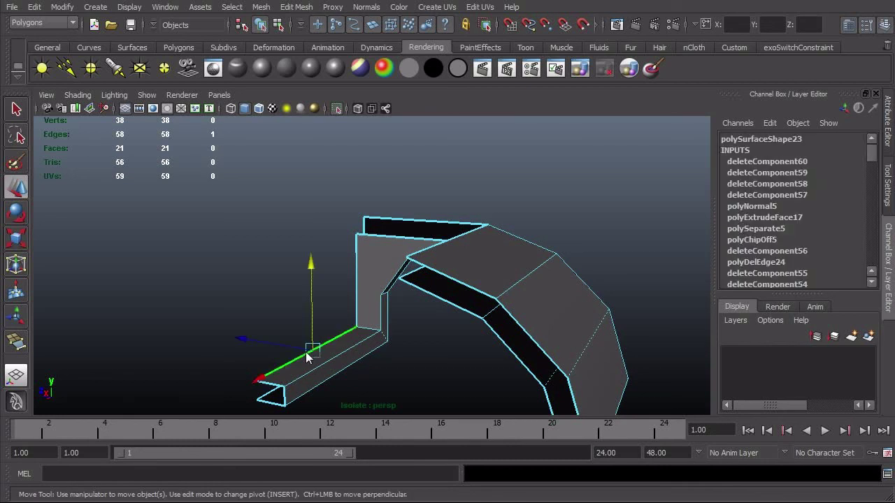
{"action": "left_click", "coordinate": [299, 9]}
{"action": "left_click", "coordinate": [326, 46]}
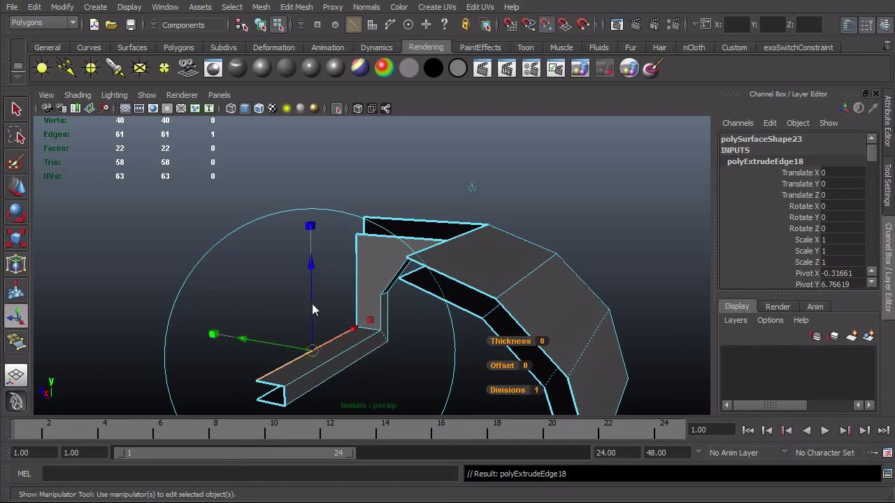
{"action": "left_click_drag", "start_coordinate": [312, 309], "coordinate": [356, 261]}
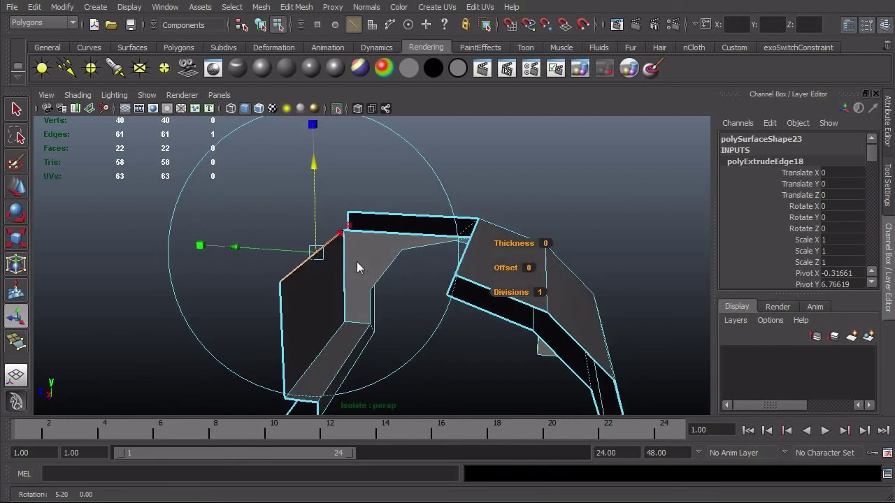
Step: Merge the overlapping vertices where the new side wall meets the shell's upper corner, and return to object mode
{"action": "key", "text": "q"}
{"action": "left_click_drag", "start_coordinate": [314, 202], "coordinate": [493, 328]}
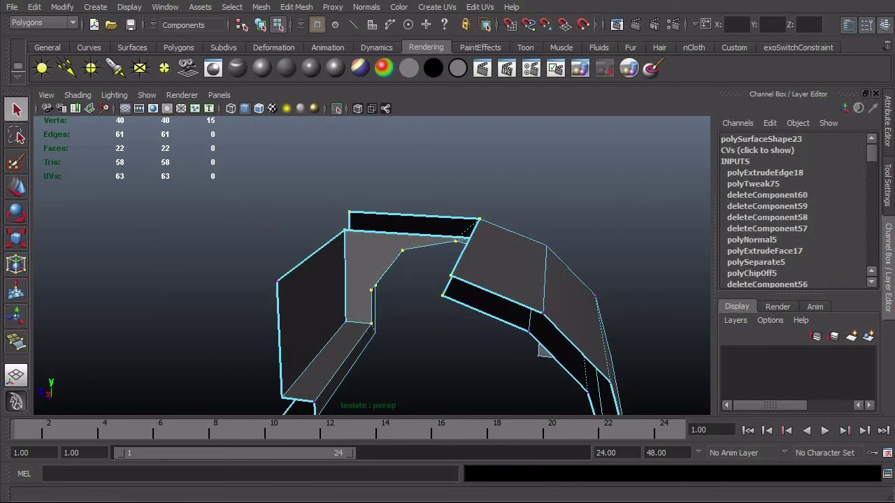
{"action": "left_click", "coordinate": [296, 7]}
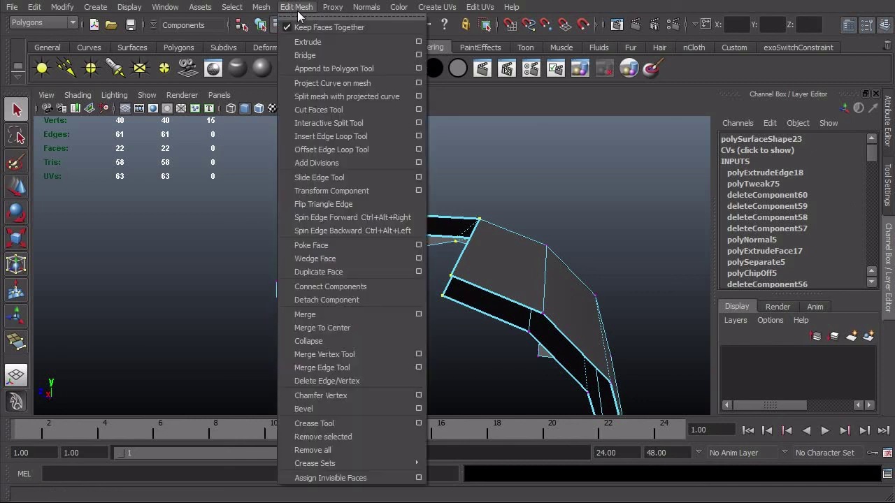
{"action": "left_click", "coordinate": [324, 313]}
{"action": "left_click_drag", "start_coordinate": [368, 300], "coordinate": [429, 303], "text": "alt"}
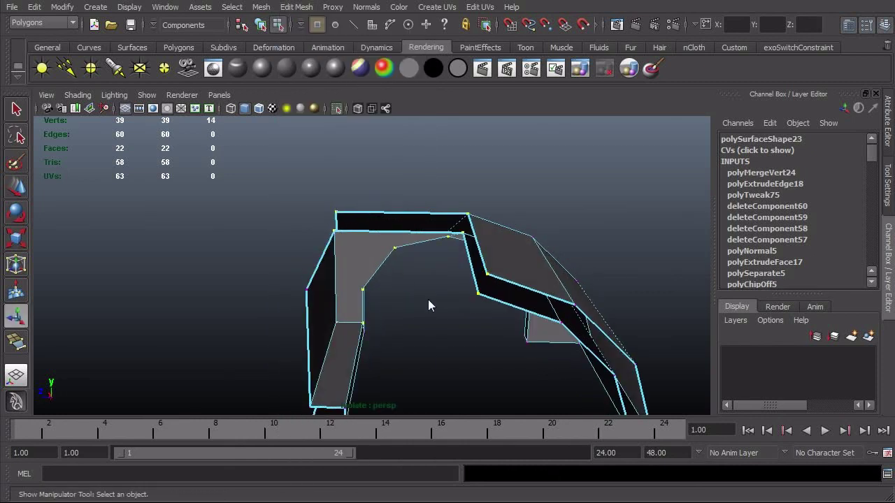
{"action": "left_click", "coordinate": [487, 277]}
{"action": "key", "text": "F8"}
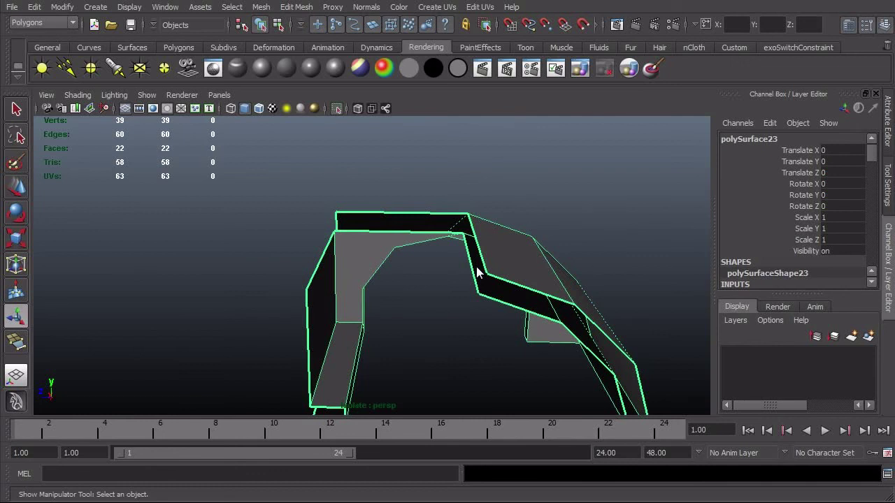
Step: Close the gap between the side wall's upper edge and the arch with the Append to Polygon Tool, and show the whole model again
{"action": "right_click_drag", "start_coordinate": [477, 272], "coordinate": [522, 263], "text": "shift"}
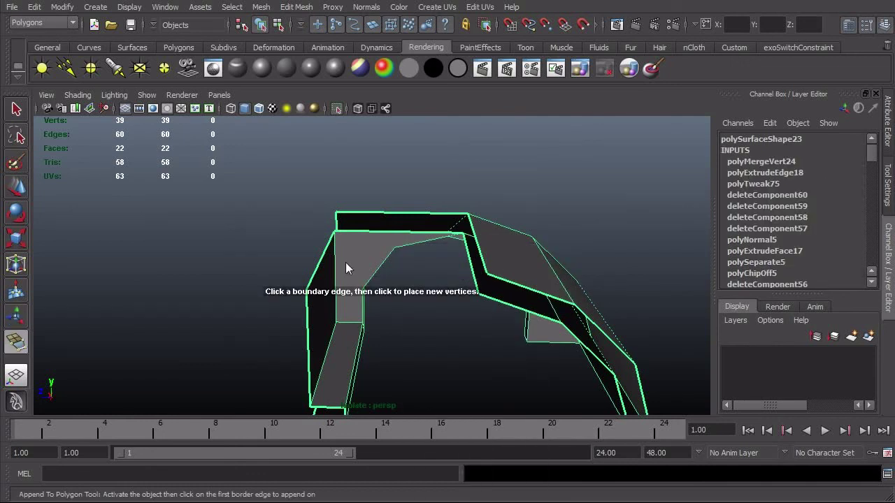
{"action": "mouse_move", "coordinate": [383, 290]}
{"action": "left_mouse_down", "text": "alt"}
{"action": "mouse_move", "coordinate": [434, 277]}
{"action": "mouse_move", "coordinate": [396, 284]}
{"action": "left_mouse_up", "text": "alt"}
{"action": "left_click", "coordinate": [460, 282]}
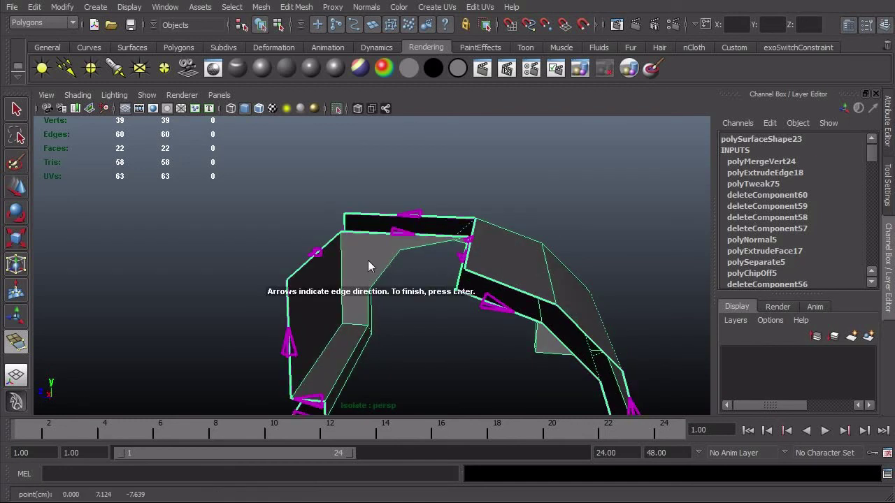
{"action": "left_click", "coordinate": [314, 259]}
{"action": "key", "text": "Return"}
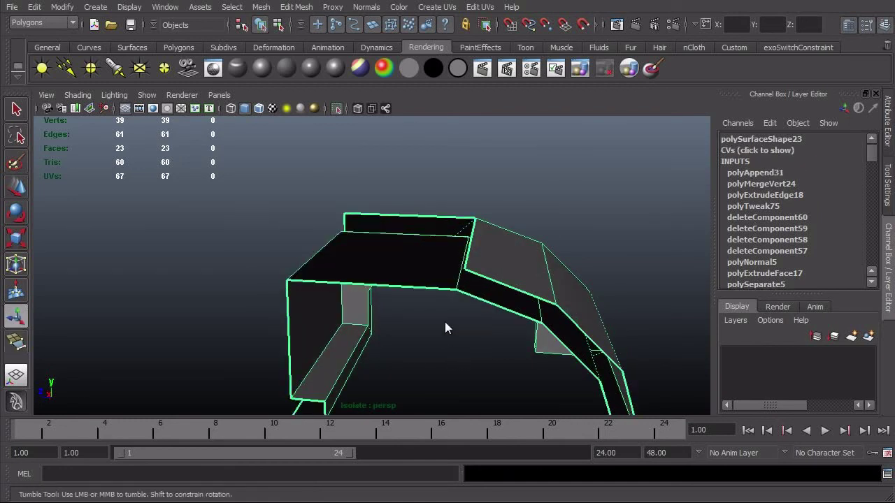
{"action": "mouse_move", "coordinate": [445, 322]}
{"action": "left_mouse_down", "text": "alt"}
{"action": "mouse_move", "coordinate": [437, 309]}
{"action": "mouse_move", "coordinate": [459, 322]}
{"action": "left_mouse_up", "text": "alt"}
{"action": "left_click", "coordinate": [459, 322]}
{"action": "key", "text": "shift+i"}
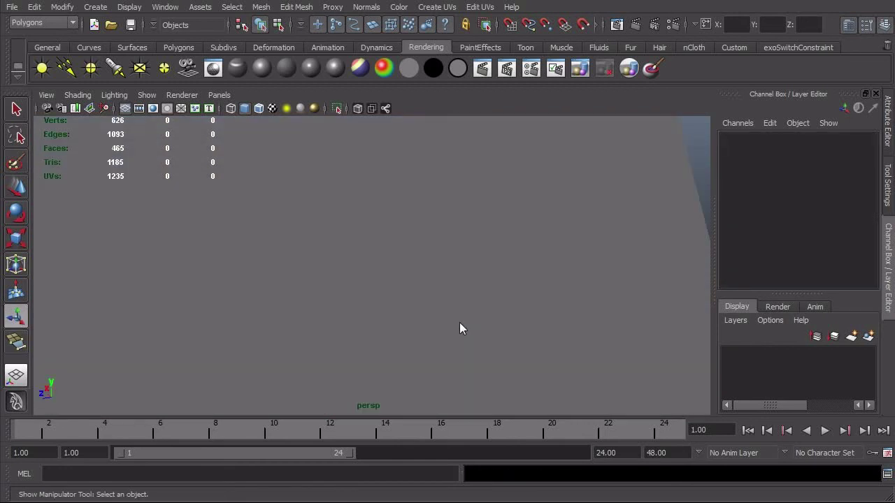
Step: Combine the arch shell and the revolver's barrel-and-top-frame mesh into a single polygon object
{"action": "right_click_drag", "start_coordinate": [460, 323], "coordinate": [551, 342], "text": "alt"}
{"action": "left_click_drag", "start_coordinate": [550, 342], "coordinate": [135, 371], "text": "alt"}
{"action": "left_click", "coordinate": [372, 289]}
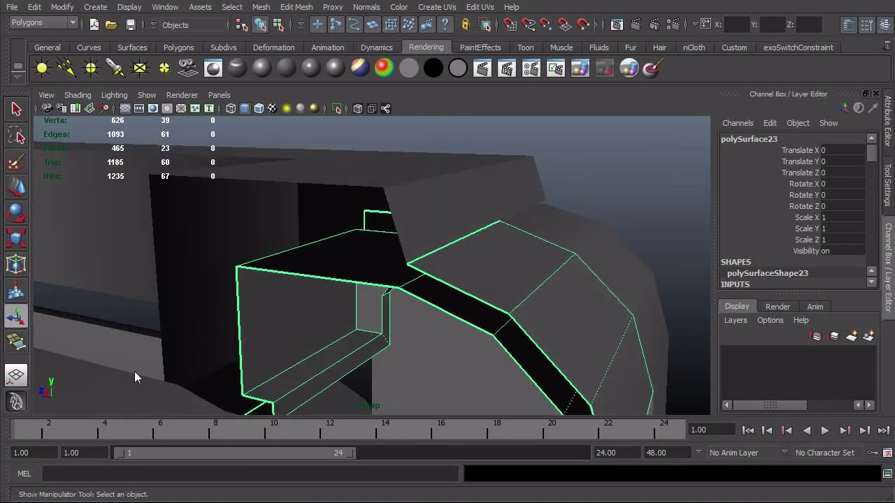
{"action": "left_click", "coordinate": [363, 379]}
{"action": "left_click_drag", "start_coordinate": [364, 380], "coordinate": [385, 331], "text": "alt"}
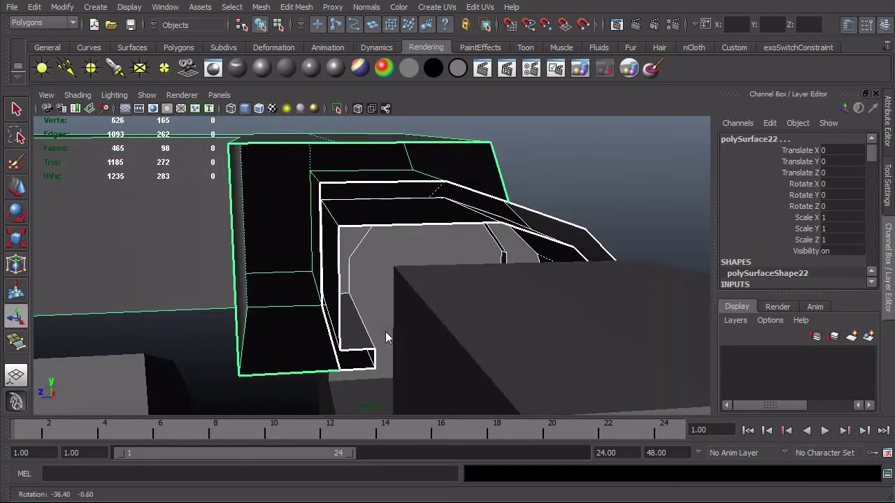
{"action": "right_click_drag", "start_coordinate": [386, 332], "coordinate": [419, 270], "text": "alt"}
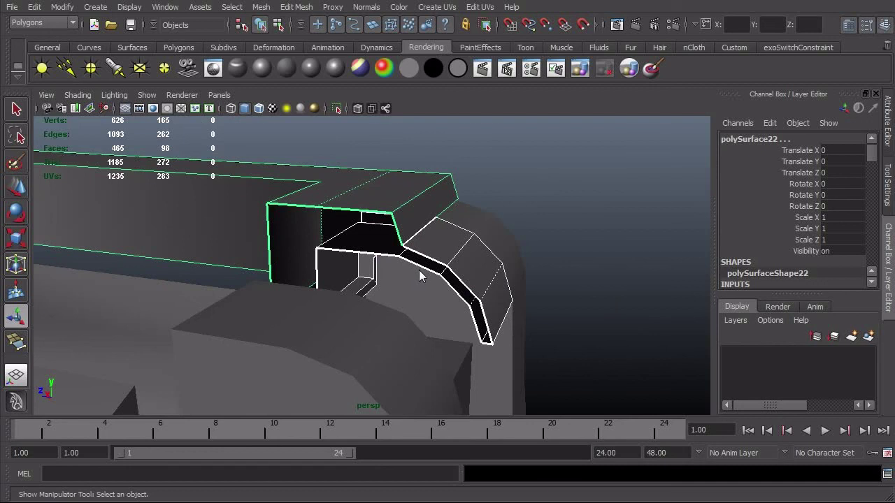
{"action": "left_click", "coordinate": [260, 7]}
{"action": "left_click", "coordinate": [281, 26]}
Step: Merge the overlapping vertices around the arch at the rear end of the combined top frame
{"action": "right_click_drag", "start_coordinate": [260, 216], "coordinate": [210, 216]}
{"action": "right_click_drag", "start_coordinate": [392, 210], "coordinate": [316, 188], "text": "alt"}
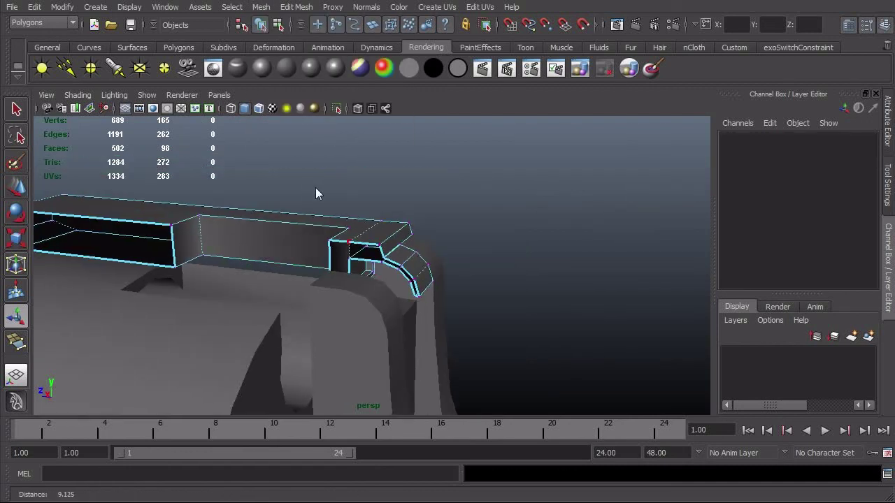
{"action": "left_click_drag", "start_coordinate": [184, 147], "coordinate": [645, 424]}
{"action": "right_click_drag", "start_coordinate": [210, 282], "coordinate": [266, 282], "text": "alt"}
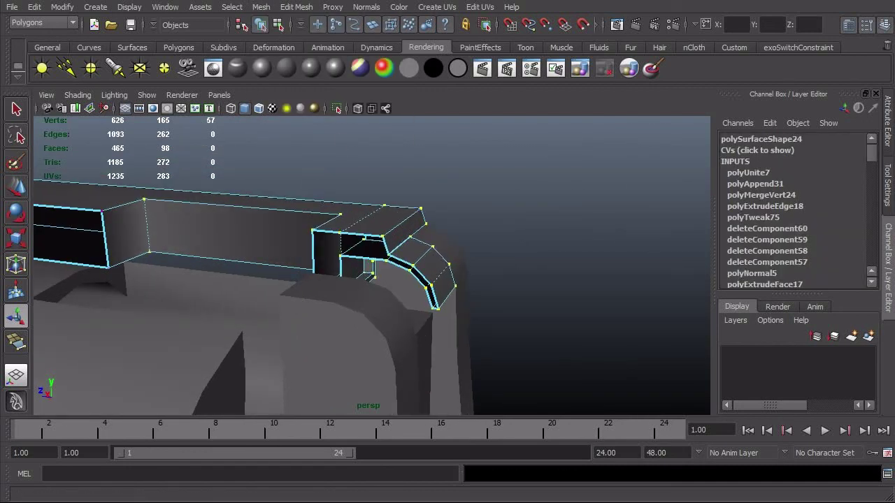
{"action": "left_click", "coordinate": [311, 9]}
{"action": "left_click", "coordinate": [331, 313]}
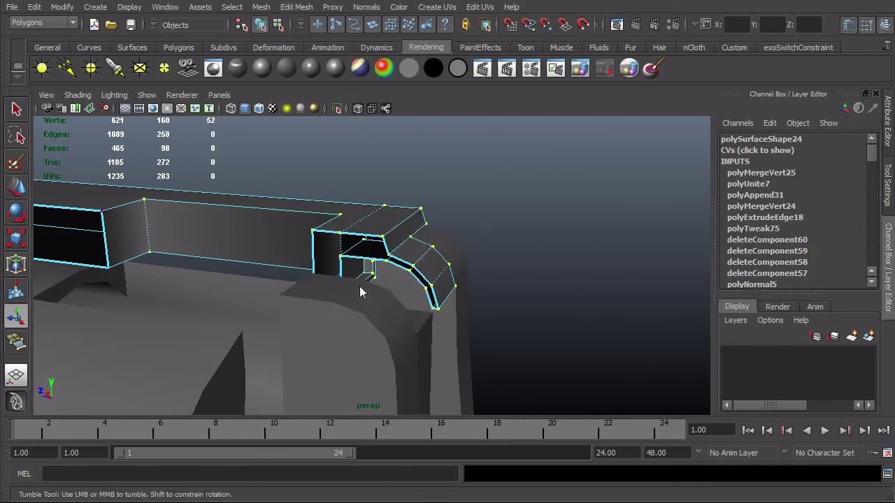
{"action": "left_click_drag", "start_coordinate": [360, 293], "coordinate": [329, 285], "text": "alt"}
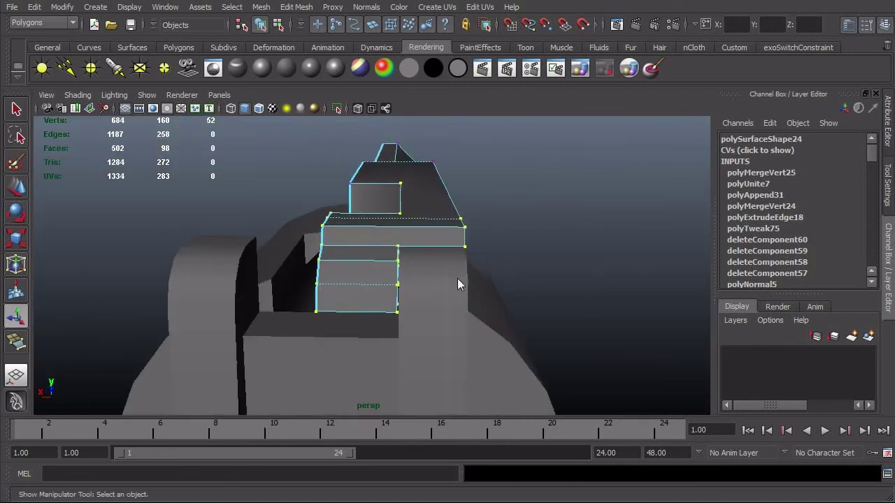
Step: Return to object mode and apply Soften/Harden Edges shading to the whole combined frame mesh
{"action": "key", "text": "F8"}
{"action": "left_click", "coordinate": [520, 223]}
{"action": "left_click", "coordinate": [402, 212]}
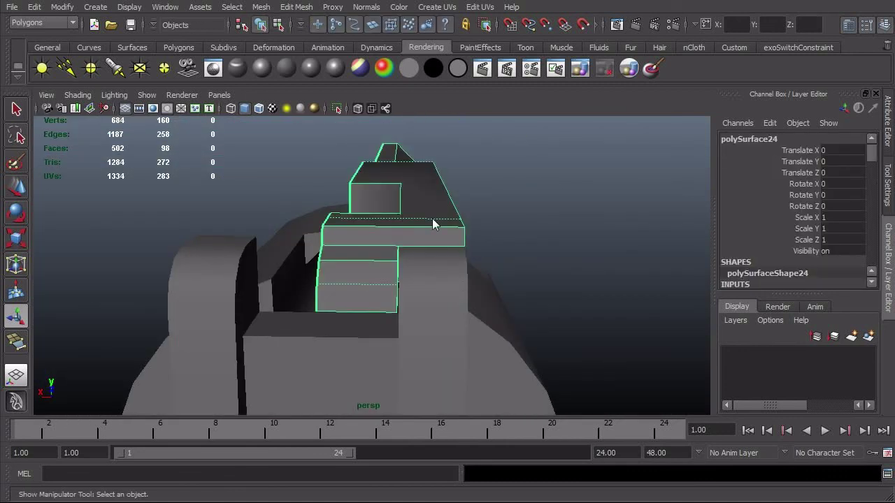
{"action": "right_click_drag", "start_coordinate": [433, 219], "coordinate": [485, 232], "text": "shift"}
{"action": "left_click_drag", "start_coordinate": [486, 232], "coordinate": [484, 244], "text": "alt"}
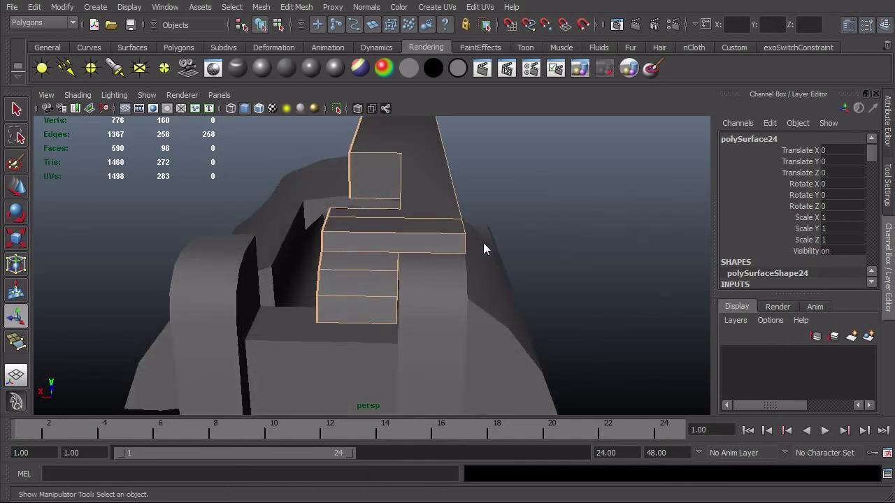
{"action": "left_click", "coordinate": [633, 281]}
Step: Delete the redundant edges running from the rear notch corner across the top frame's side and upper face
{"action": "left_click_drag", "start_coordinate": [633, 281], "coordinate": [462, 294], "text": "alt"}
{"action": "left_click", "coordinate": [376, 218]}
{"action": "right_click_drag", "start_coordinate": [362, 260], "coordinate": [365, 263], "text": "alt"}
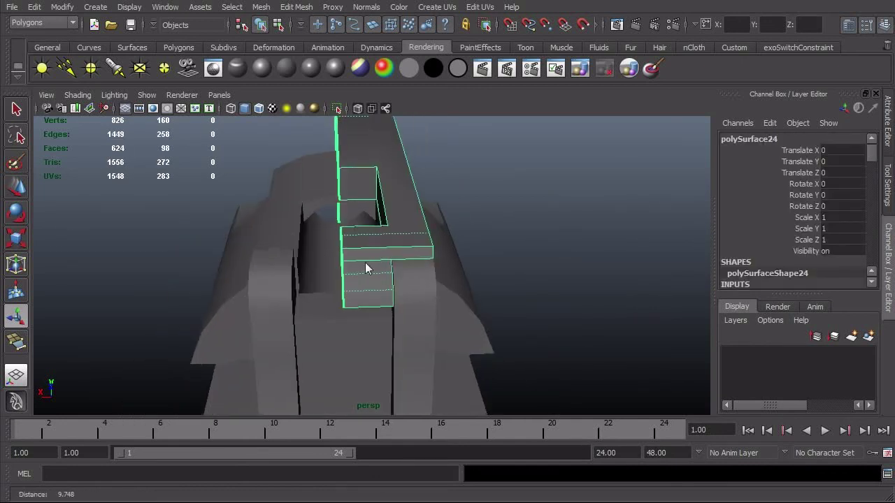
{"action": "mouse_move", "coordinate": [367, 268]}
{"action": "left_mouse_down", "text": "alt"}
{"action": "mouse_move", "coordinate": [526, 282]}
{"action": "mouse_move", "coordinate": [466, 326]}
{"action": "mouse_move", "coordinate": [452, 326]}
{"action": "mouse_move", "coordinate": [542, 302]}
{"action": "mouse_move", "coordinate": [490, 306]}
{"action": "mouse_move", "coordinate": [526, 288]}
{"action": "mouse_move", "coordinate": [378, 307]}
{"action": "mouse_move", "coordinate": [490, 297]}
{"action": "mouse_move", "coordinate": [496, 260]}
{"action": "mouse_move", "coordinate": [572, 235]}
{"action": "mouse_move", "coordinate": [490, 281]}
{"action": "mouse_move", "coordinate": [537, 269]}
{"action": "mouse_move", "coordinate": [547, 244]}
{"action": "mouse_move", "coordinate": [428, 233]}
{"action": "left_mouse_up", "text": "alt"}
{"action": "key", "text": "F10"}
{"action": "double_click", "coordinate": [366, 298]}
{"action": "key", "text": "4"}
{"action": "key", "text": "5"}
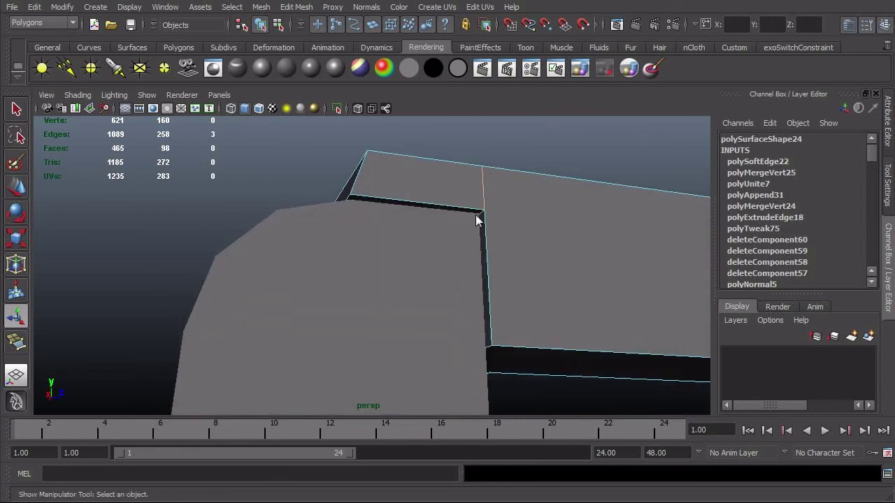
{"action": "mouse_move", "coordinate": [478, 215]}
{"action": "left_mouse_down", "text": "alt"}
{"action": "mouse_move", "coordinate": [476, 246]}
{"action": "mouse_move", "coordinate": [527, 250]}
{"action": "mouse_move", "coordinate": [580, 299]}
{"action": "mouse_move", "coordinate": [586, 334]}
{"action": "left_mouse_up", "text": "alt"}
{"action": "key", "text": "4"}
{"action": "mouse_move", "coordinate": [597, 333]}
{"action": "right_mouse_down", "text": "shift"}
{"action": "mouse_move", "coordinate": [563, 346]}
{"action": "mouse_move", "coordinate": [435, 354]}
{"action": "mouse_move", "coordinate": [551, 351]}
{"action": "right_mouse_up", "text": "shift"}
{"action": "key", "text": "5"}
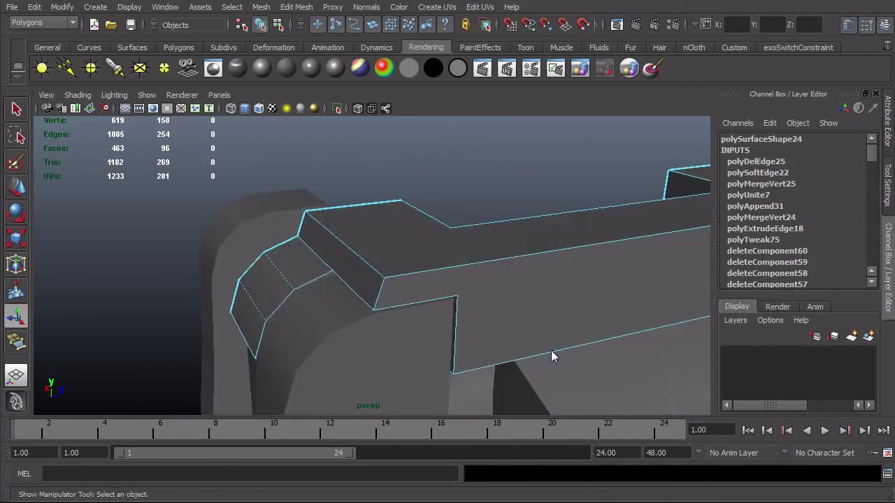
Step: Adjust the position of the middle edge on the top frame's rounded front step with the Move tool
{"action": "mouse_move", "coordinate": [577, 323]}
{"action": "left_mouse_down", "text": "alt"}
{"action": "mouse_move", "coordinate": [580, 248]}
{"action": "mouse_move", "coordinate": [352, 251]}
{"action": "mouse_move", "coordinate": [248, 294]}
{"action": "left_mouse_up", "text": "alt"}
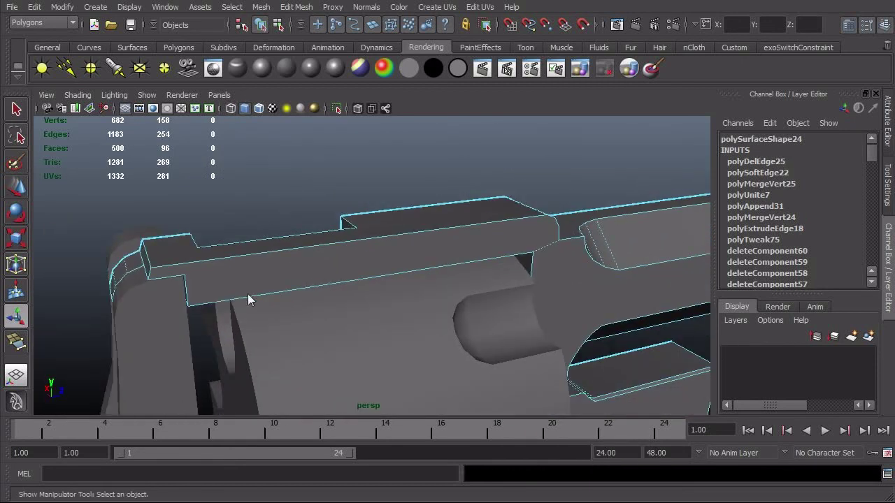
{"action": "left_click_drag", "start_coordinate": [326, 275], "coordinate": [613, 247], "text": "alt"}
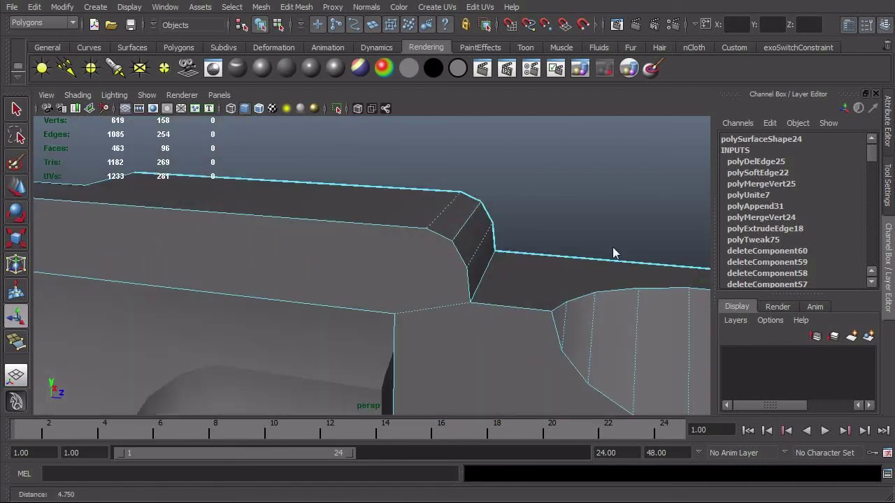
{"action": "left_click", "coordinate": [465, 223]}
{"action": "left_click_drag", "start_coordinate": [465, 223], "coordinate": [500, 214], "text": "alt"}
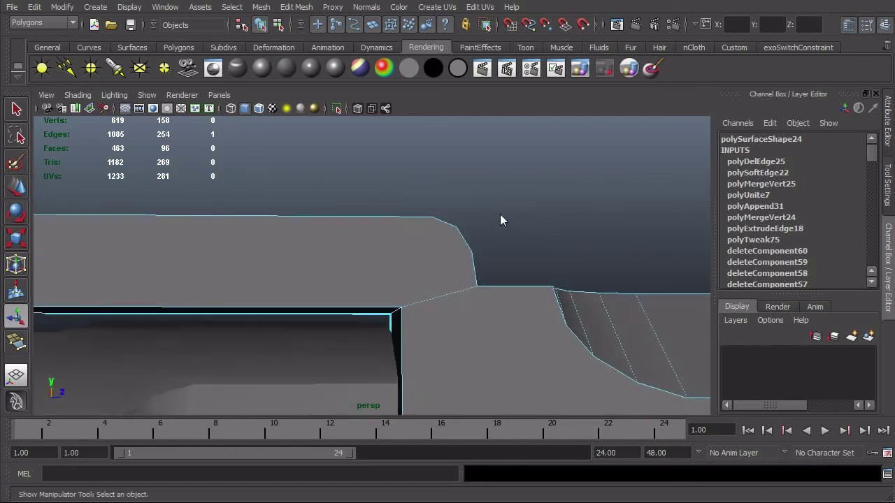
{"action": "right_click_drag", "start_coordinate": [500, 214], "coordinate": [580, 207], "text": "alt"}
{"action": "key", "text": "w"}
{"action": "left_click_drag", "start_coordinate": [516, 232], "coordinate": [475, 229], "text": "alt"}
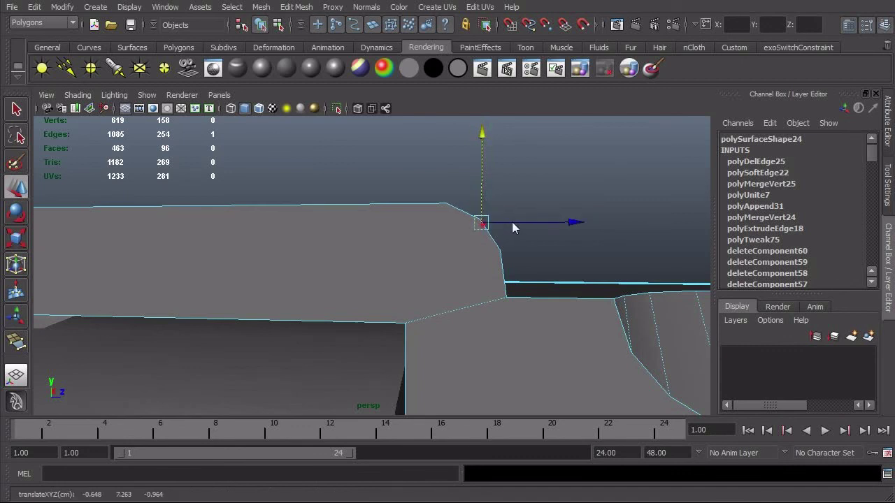
{"action": "left_click_drag", "start_coordinate": [512, 222], "coordinate": [472, 242], "text": "alt"}
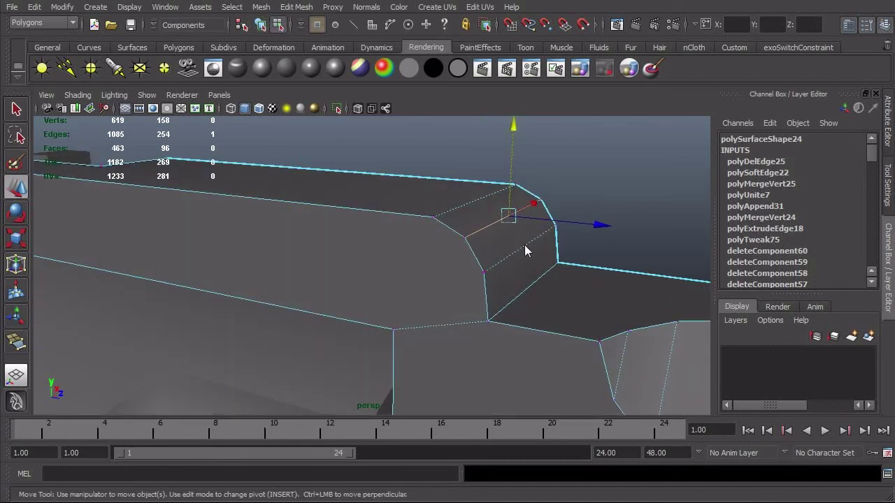
Step: Return to object mode, reapply Soften/Harden Edges shading to the frame mesh, and check the rounded step
{"action": "key", "text": "F8"}
{"action": "right_click_drag", "start_coordinate": [524, 244], "coordinate": [583, 264], "text": "shift"}
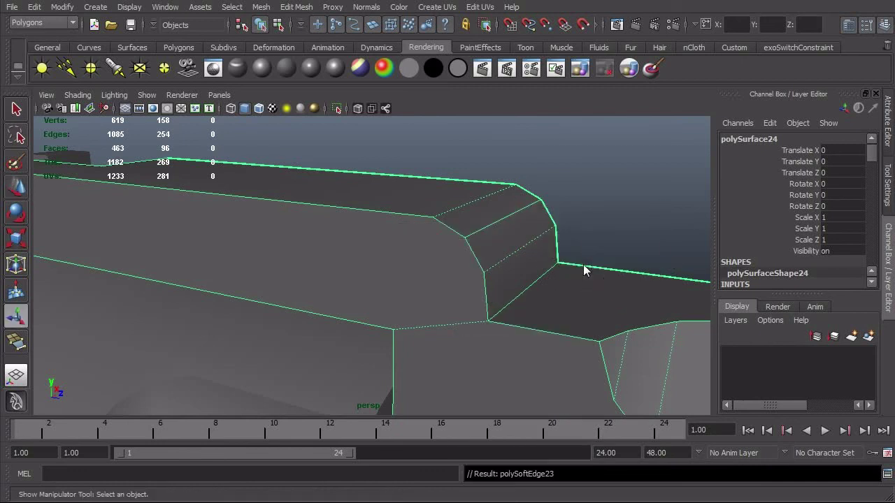
{"action": "left_click", "coordinate": [612, 216]}
{"action": "left_click_drag", "start_coordinate": [603, 227], "coordinate": [453, 281], "text": "alt"}
{"action": "left_click", "coordinate": [551, 268]}
{"action": "left_click_drag", "start_coordinate": [423, 180], "coordinate": [435, 225], "text": "alt"}
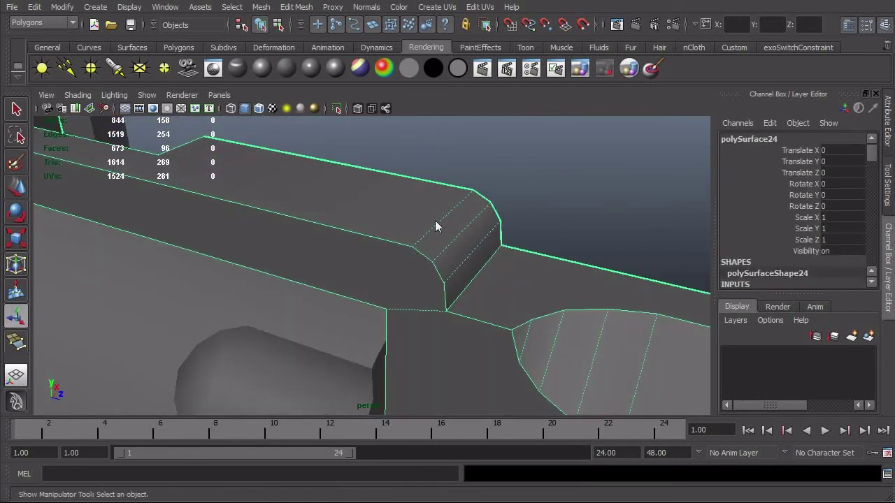
{"action": "left_click", "coordinate": [602, 201]}
Step: Combine the small round pin cylinder on the frame's side with the barrel-and-frame mesh
{"action": "right_click_drag", "start_coordinate": [602, 200], "coordinate": [114, 250], "text": "alt"}
{"action": "left_click_drag", "start_coordinate": [114, 250], "coordinate": [394, 317], "text": "alt"}
{"action": "left_click", "coordinate": [394, 311]}
{"action": "mouse_move", "coordinate": [447, 346]}
{"action": "left_mouse_down", "text": "alt"}
{"action": "mouse_move", "coordinate": [320, 339]}
{"action": "mouse_move", "coordinate": [437, 333]}
{"action": "left_mouse_up", "text": "alt"}
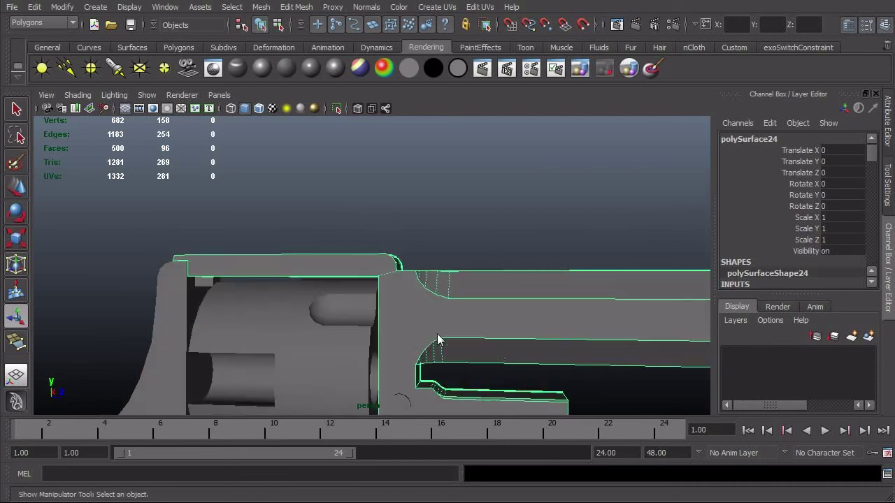
{"action": "middle_click_drag", "start_coordinate": [489, 337], "coordinate": [340, 230], "text": "alt"}
{"action": "left_click_drag", "start_coordinate": [340, 236], "coordinate": [358, 293], "text": "alt"}
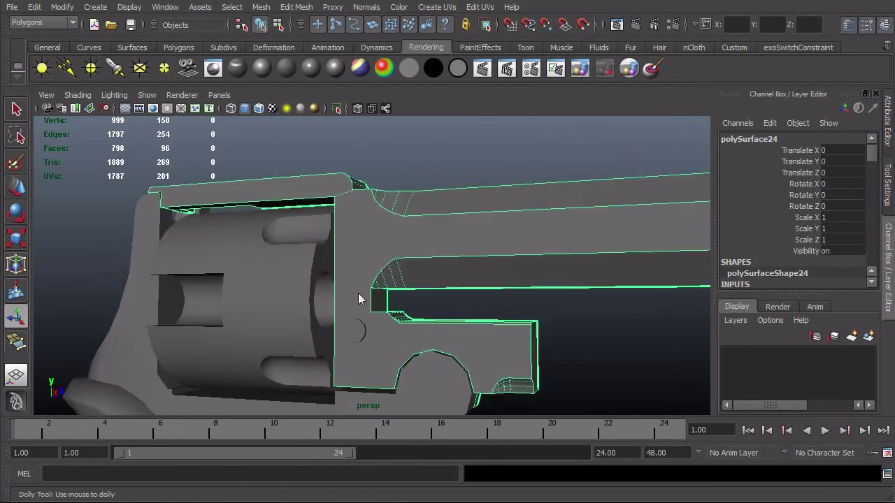
{"action": "right_click_drag", "start_coordinate": [358, 293], "coordinate": [381, 349], "text": "alt"}
{"action": "left_click", "coordinate": [361, 356]}
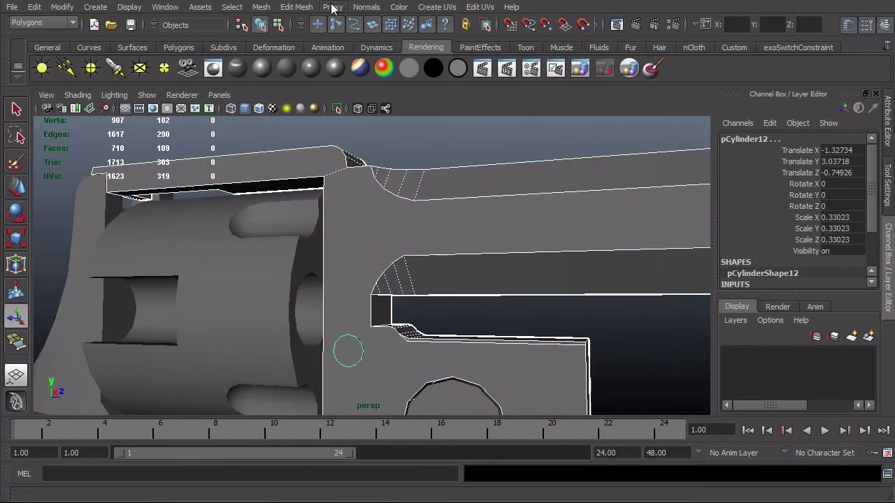
{"action": "left_click", "coordinate": [261, 7]}
{"action": "left_click", "coordinate": [270, 25]}
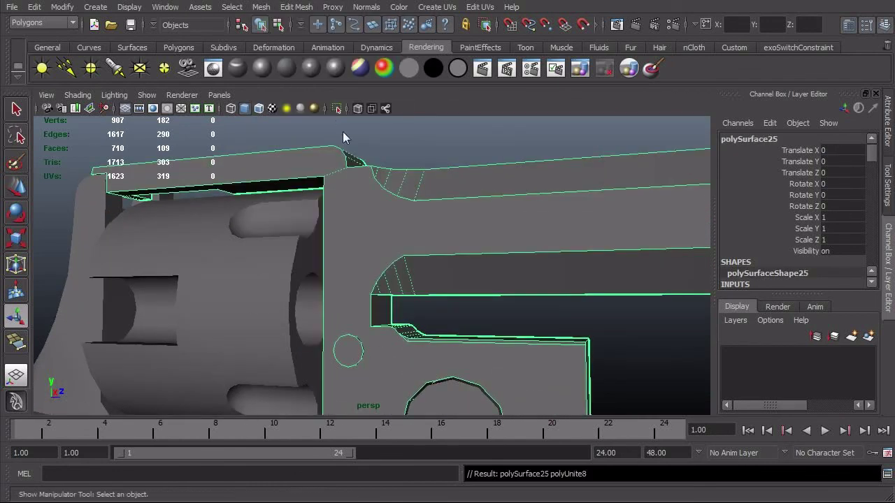
Step: Mirror the combined half frame and barrel in the +X direction, merging with the original and merging vertices
{"action": "left_click", "coordinate": [386, 141]}
{"action": "left_click_drag", "start_coordinate": [373, 315], "coordinate": [426, 358], "text": "alt"}
{"action": "left_click", "coordinate": [483, 375]}
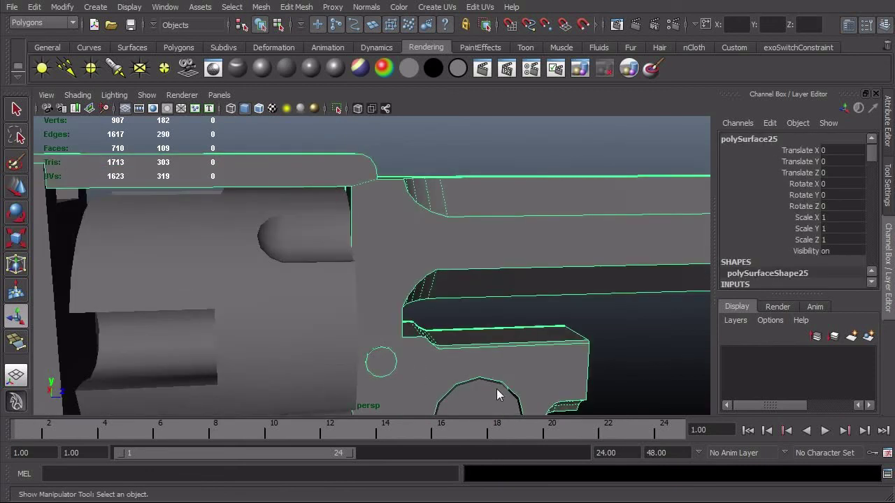
{"action": "right_click_drag", "start_coordinate": [495, 389], "coordinate": [408, 388], "text": "alt"}
{"action": "left_click_drag", "start_coordinate": [409, 394], "coordinate": [353, 308], "text": "alt"}
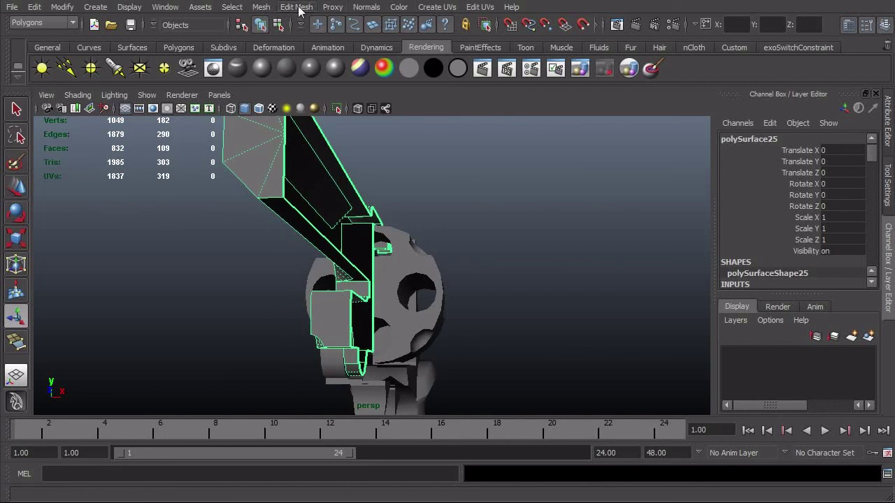
{"action": "left_click_drag", "start_coordinate": [311, 154], "coordinate": [394, 251], "text": "alt"}
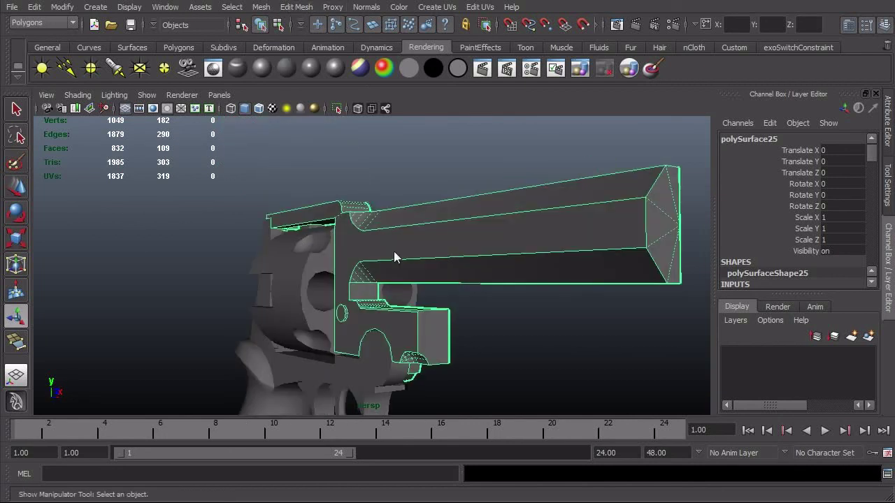
{"action": "middle_click_drag", "start_coordinate": [393, 251], "coordinate": [338, 247], "text": "alt"}
{"action": "right_click_drag", "start_coordinate": [337, 248], "coordinate": [381, 249], "text": "alt"}
{"action": "left_click_drag", "start_coordinate": [381, 249], "coordinate": [395, 286], "text": "alt"}
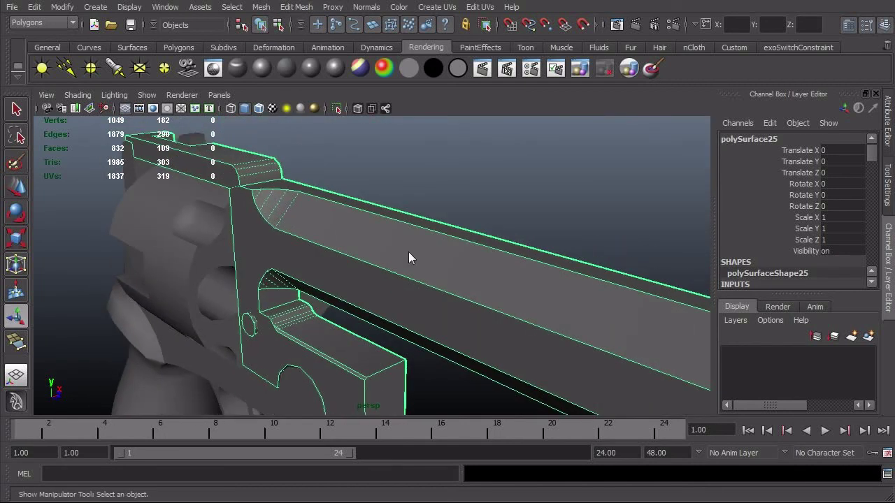
{"action": "left_click", "coordinate": [261, 7]}
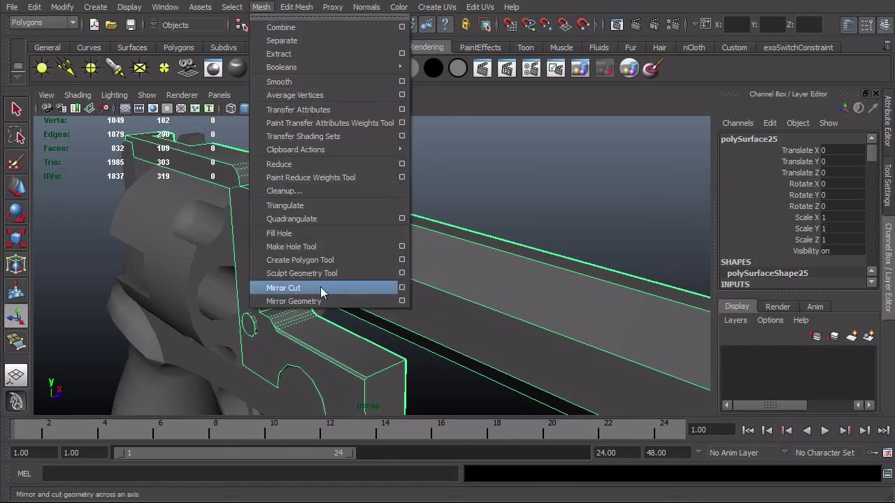
{"action": "left_click", "coordinate": [402, 301]}
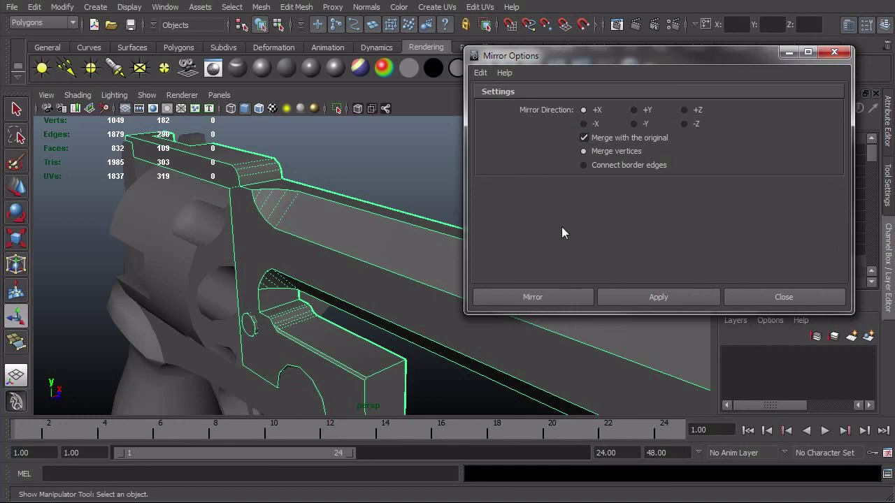
{"action": "left_click", "coordinate": [529, 300]}
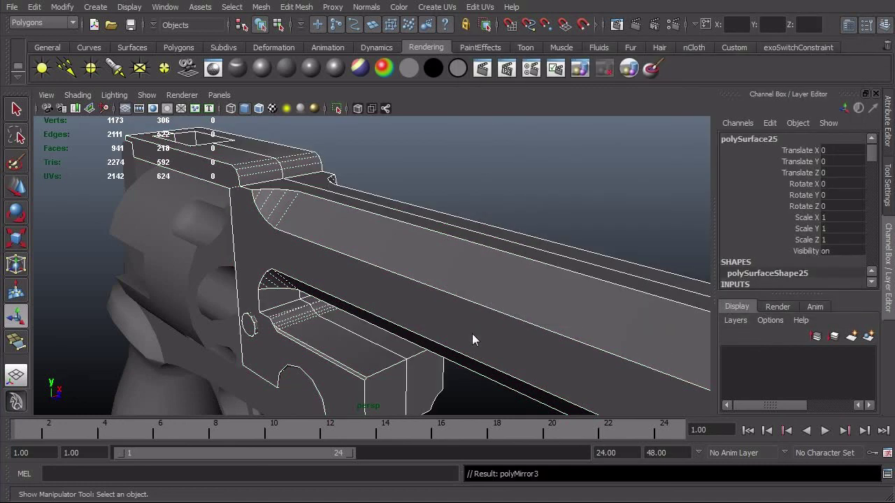
Step: Set the mirror operation's Merge Threshold to 0.001 in the frame mesh's input history
{"action": "left_click_drag", "start_coordinate": [474, 335], "coordinate": [339, 312], "text": "alt"}
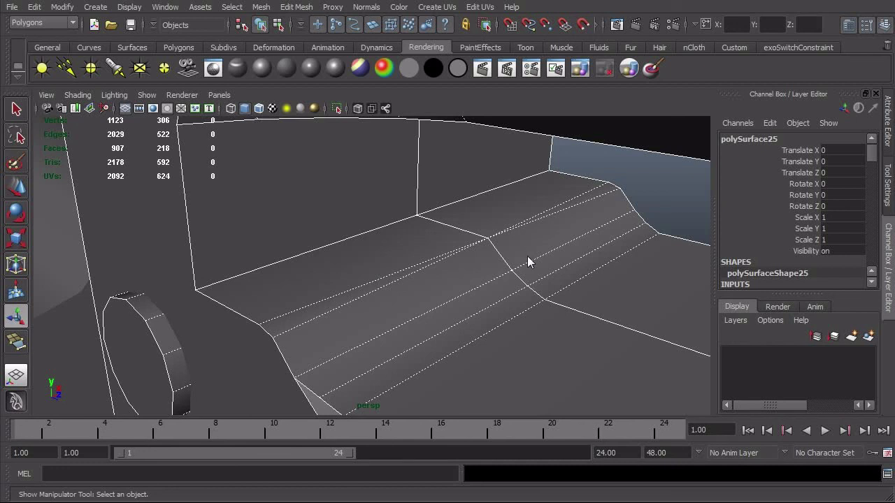
{"action": "left_click_drag", "start_coordinate": [527, 256], "coordinate": [420, 271], "text": "alt"}
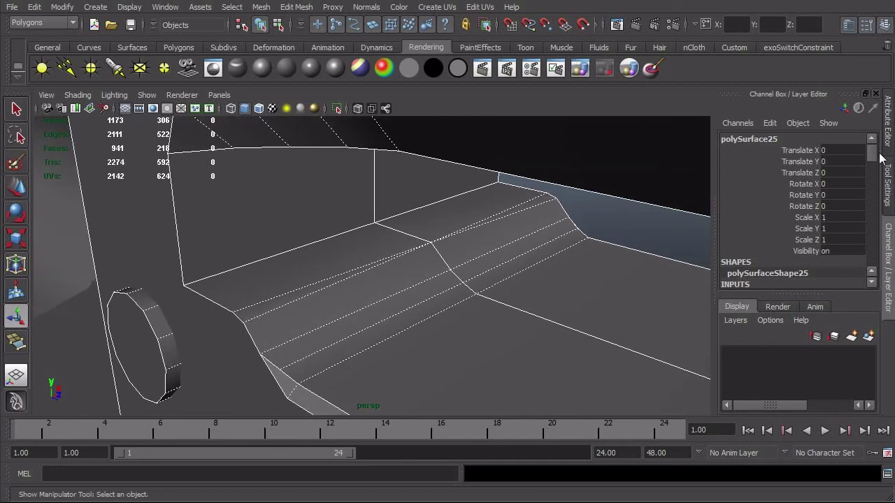
{"action": "left_click_drag", "start_coordinate": [874, 158], "coordinate": [878, 163]}
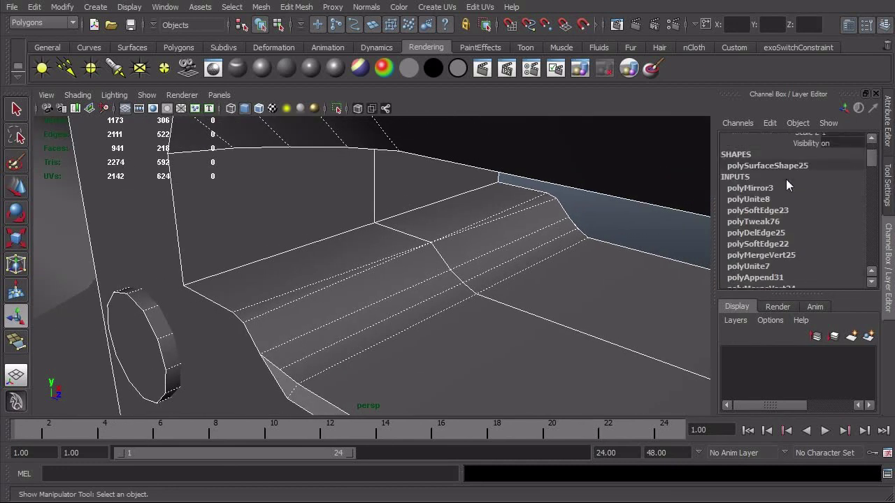
{"action": "left_click", "coordinate": [768, 189]}
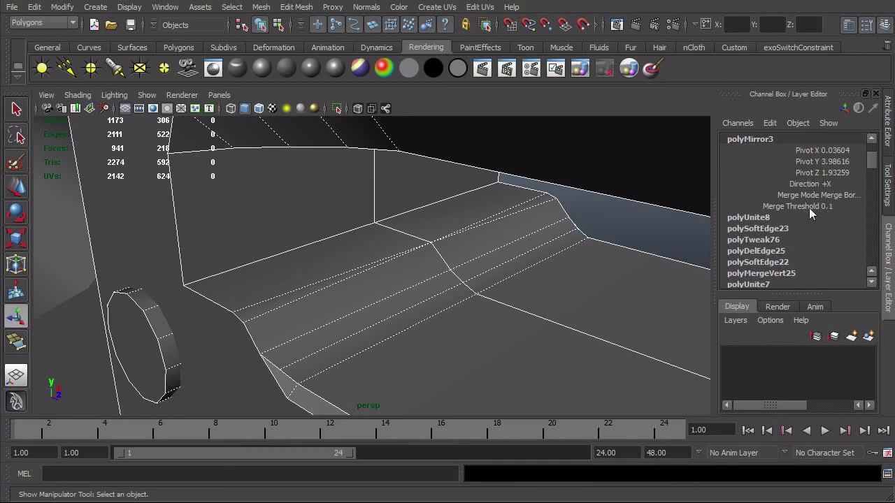
{"action": "left_click", "coordinate": [827, 206]}
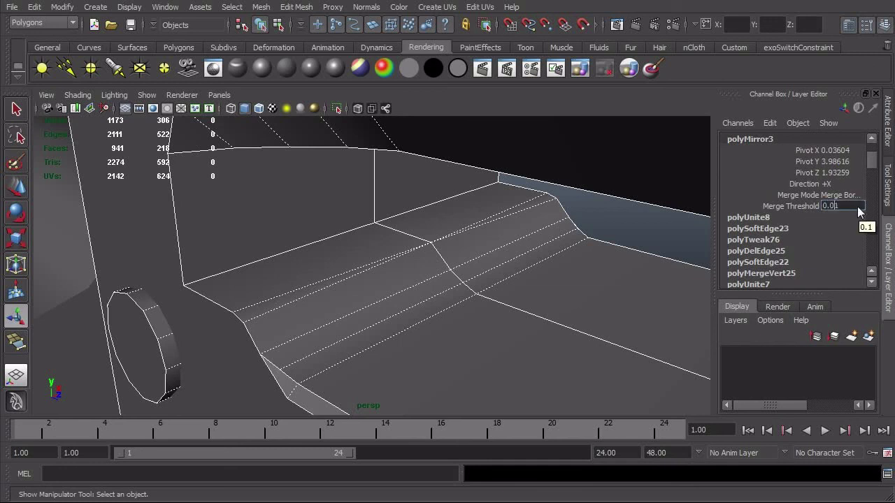
{"action": "key", "text": "Return"}
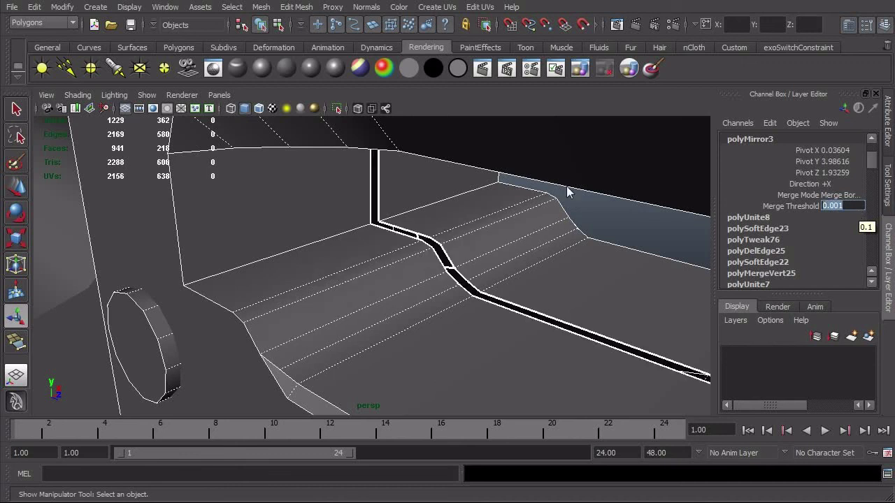
Step: Inspect the center seam of the mirrored frame, then undo the threshold change and the mirror
{"action": "scroll", "coordinate": [416, 245], "scroll_direction": "down", "scroll_amount": 3}
{"action": "left_click_drag", "start_coordinate": [452, 273], "coordinate": [559, 311], "text": "alt"}
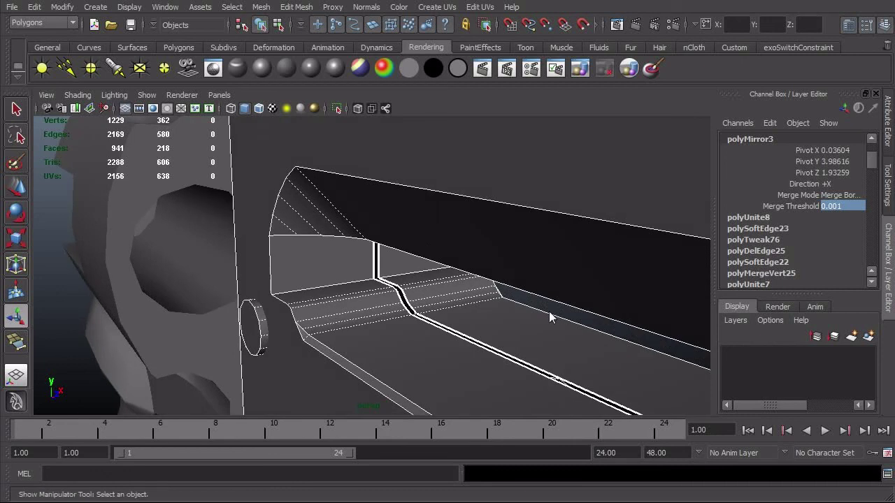
{"action": "key", "text": "ctrl+z"}
{"action": "key", "text": "ctrl+z"}
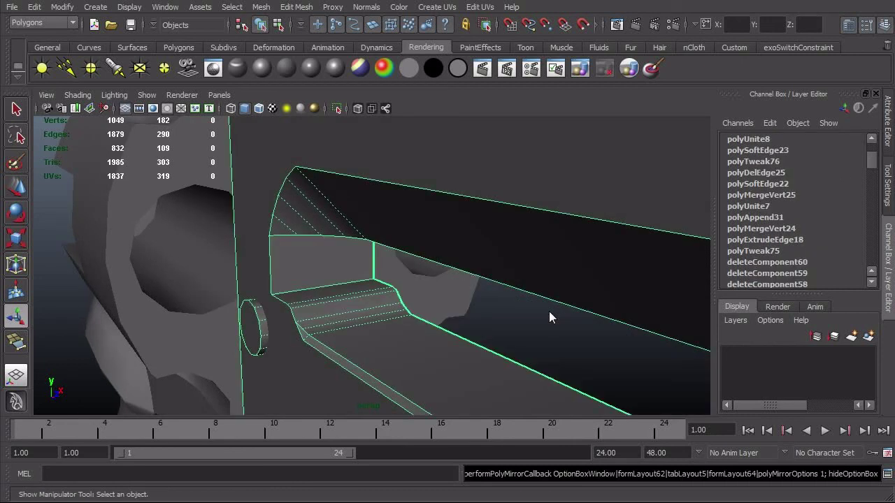
Step: Select the open border edge loop along the half frame's center line in edge mode and display the front view in wireframe
{"action": "left_click_drag", "start_coordinate": [549, 312], "coordinate": [281, 327], "text": "alt"}
{"action": "left_click_drag", "start_coordinate": [393, 317], "coordinate": [363, 347], "text": "alt"}
{"action": "key", "text": "space"}
{"action": "right_click_drag", "start_coordinate": [517, 300], "coordinate": [467, 298], "text": "alt"}
{"action": "middle_click_drag", "start_coordinate": [509, 214], "coordinate": [471, 301], "text": "alt"}
{"action": "right_click_drag", "start_coordinate": [398, 319], "coordinate": [393, 271]}
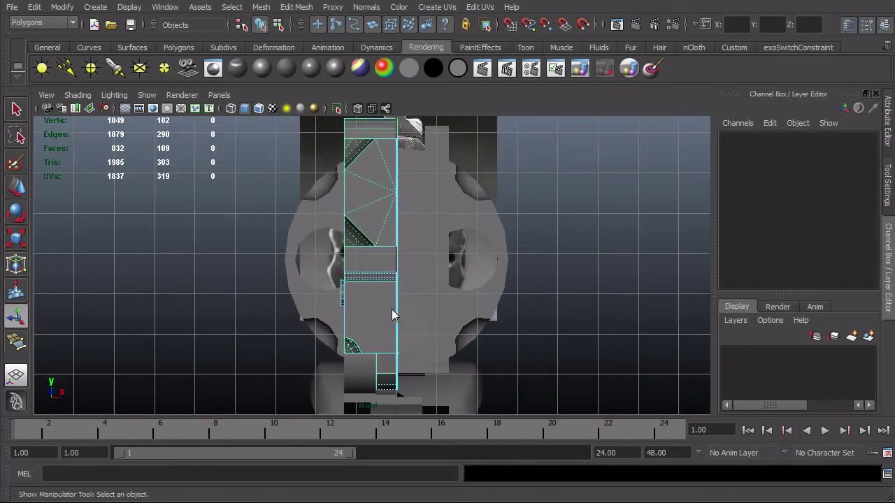
{"action": "double_click", "coordinate": [396, 314]}
{"action": "key", "text": "4"}
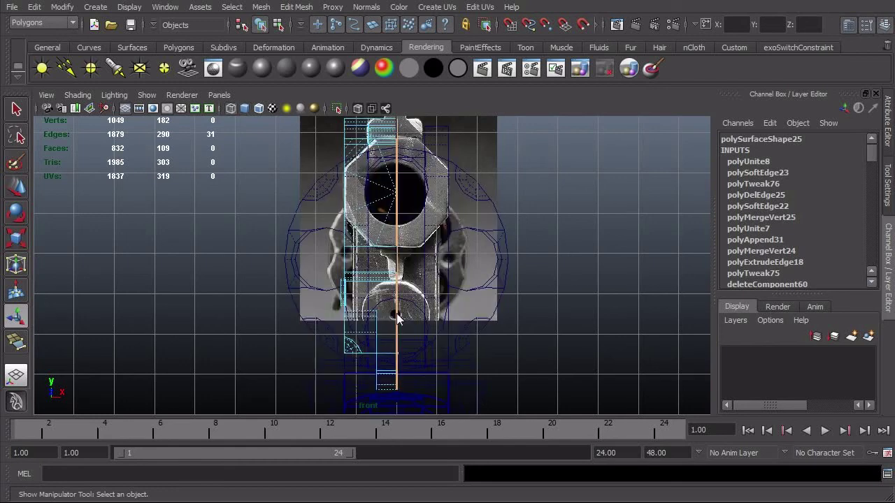
Step: Add the open border edges at the rear end of the top frame to the edge selection
{"action": "right_click_drag", "start_coordinate": [267, 313], "coordinate": [615, 353], "text": "alt"}
{"action": "key", "text": "space"}
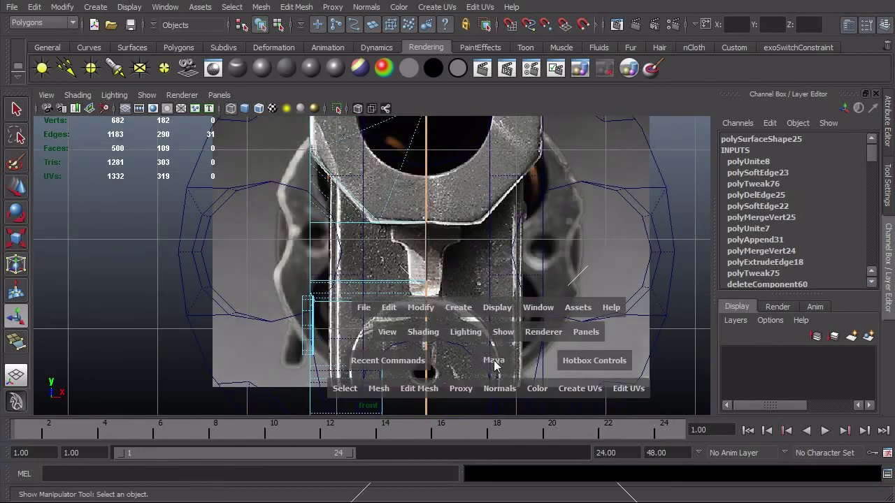
{"action": "left_click_drag", "start_coordinate": [495, 360], "coordinate": [395, 359]}
{"action": "middle_click_drag", "start_coordinate": [526, 199], "coordinate": [451, 276], "text": "alt"}
{"action": "left_click_drag", "start_coordinate": [450, 275], "coordinate": [424, 274], "text": "alt"}
{"action": "right_click_drag", "start_coordinate": [424, 274], "coordinate": [445, 142], "text": "alt"}
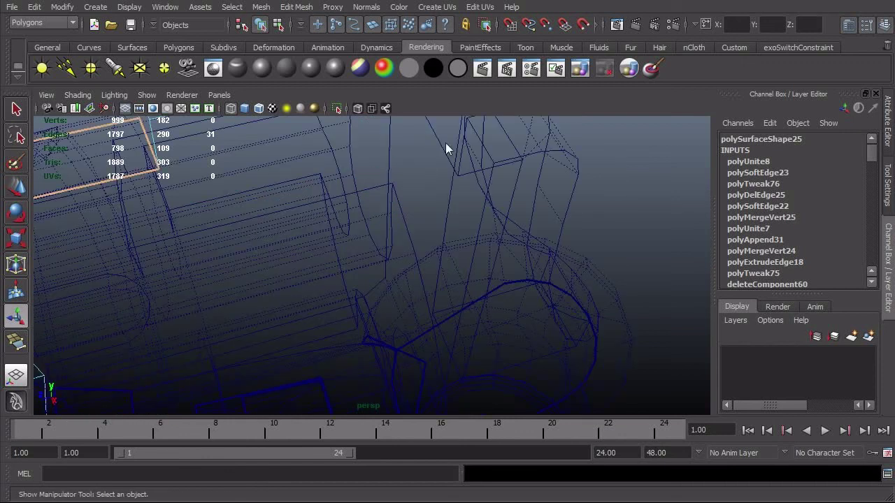
{"action": "middle_click_drag", "start_coordinate": [445, 142], "coordinate": [416, 281], "text": "alt"}
{"action": "double_click", "coordinate": [387, 281], "text": "shift"}
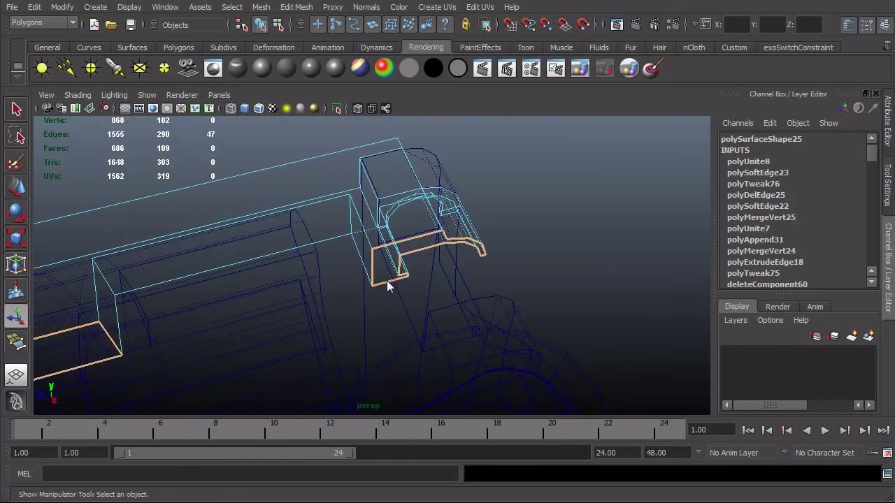
Step: Examine closely in the front view how the selected border edges line up with the center grid line
{"action": "right_click_drag", "start_coordinate": [386, 280], "coordinate": [293, 304], "text": "alt"}
{"action": "key", "text": "space"}
{"action": "left_click_drag", "start_coordinate": [316, 306], "coordinate": [314, 332]}
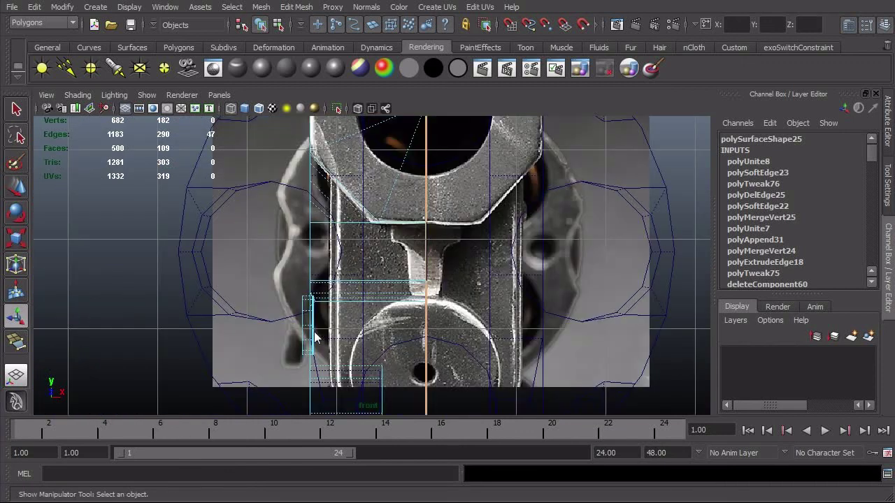
{"action": "right_click_drag", "start_coordinate": [498, 310], "coordinate": [474, 324], "text": "alt"}
{"action": "middle_click_drag", "start_coordinate": [475, 324], "coordinate": [471, 245], "text": "alt"}
{"action": "middle_click_drag", "start_coordinate": [461, 343], "coordinate": [460, 251], "text": "alt"}
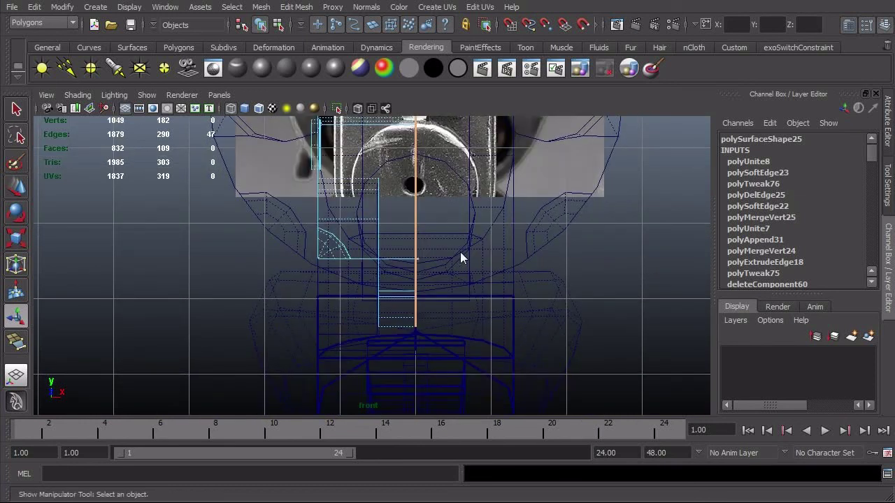
{"action": "right_click_drag", "start_coordinate": [460, 251], "coordinate": [894, 303], "text": "alt"}
{"action": "right_click_drag", "start_coordinate": [543, 296], "coordinate": [483, 295], "text": "alt"}
{"action": "middle_click_drag", "start_coordinate": [484, 296], "coordinate": [433, 295], "text": "alt"}
{"action": "right_click_drag", "start_coordinate": [563, 296], "coordinate": [696, 286], "text": "alt"}
{"action": "right_click_drag", "start_coordinate": [498, 273], "coordinate": [584, 269], "text": "alt"}
{"action": "key", "text": "space"}
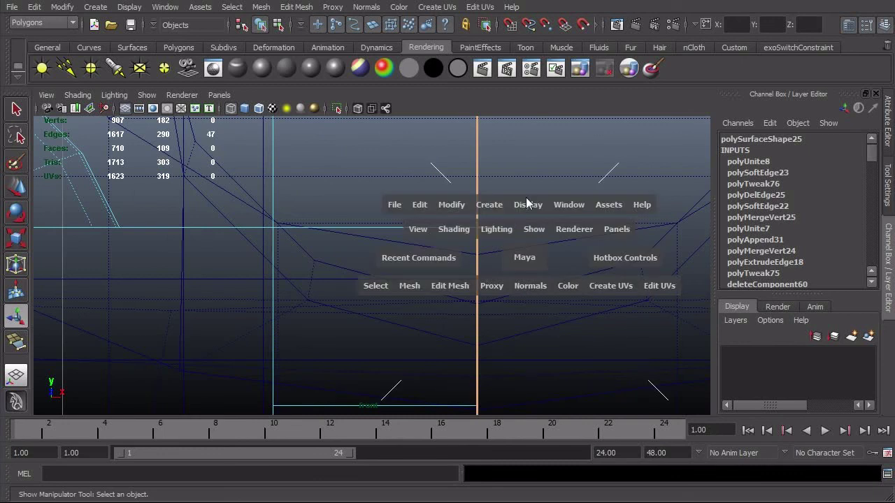
Step: Examine the selected border edges on the open side of the half frame in shaded perspective
{"action": "left_click_drag", "start_coordinate": [528, 236], "coordinate": [528, 230]}
{"action": "left_click_drag", "start_coordinate": [504, 258], "coordinate": [596, 173], "text": "alt"}
{"action": "left_click_drag", "start_coordinate": [551, 198], "coordinate": [535, 285], "text": "alt"}
{"action": "key", "text": "5"}
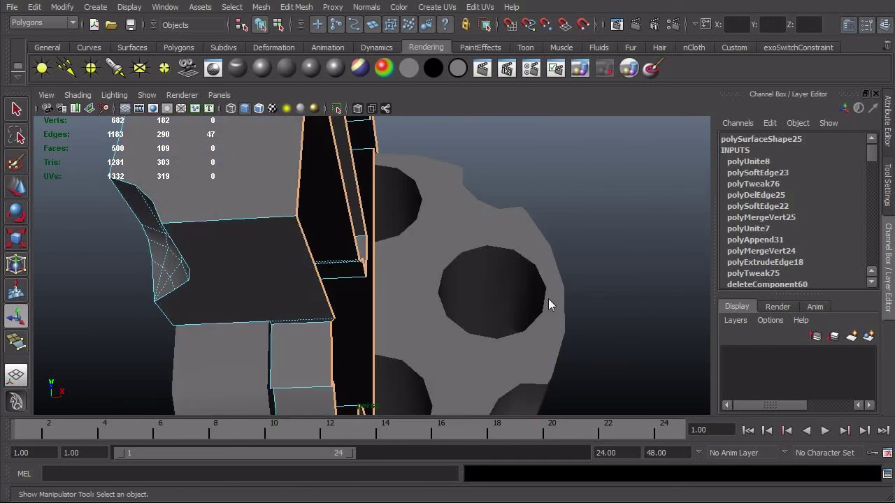
{"action": "mouse_move", "coordinate": [548, 298]}
{"action": "middle_mouse_down", "text": "alt"}
{"action": "mouse_move", "coordinate": [495, 331]}
{"action": "mouse_move", "coordinate": [521, 246]}
{"action": "middle_mouse_up", "text": "alt"}
{"action": "right_click_drag", "start_coordinate": [420, 302], "coordinate": [476, 303], "text": "alt"}
{"action": "left_click_drag", "start_coordinate": [476, 309], "coordinate": [416, 282], "text": "alt"}
{"action": "right_click_drag", "start_coordinate": [445, 292], "coordinate": [403, 296], "text": "alt"}
{"action": "mouse_move", "coordinate": [403, 296]}
{"action": "left_mouse_down", "text": "alt"}
{"action": "mouse_move", "coordinate": [417, 285]}
{"action": "mouse_move", "coordinate": [414, 309]}
{"action": "left_mouse_up", "text": "alt"}
Step: Move the selected border edges along X with grid snapping onto the center line at X 0
{"action": "key", "text": "space"}
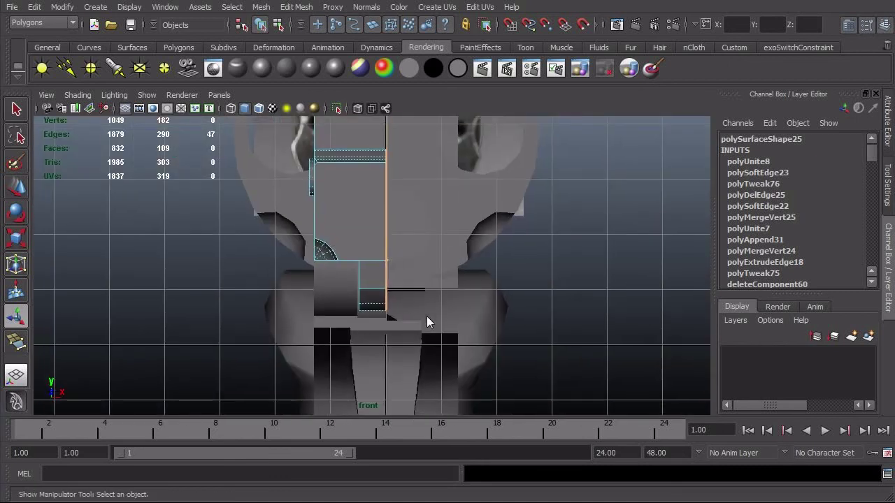
{"action": "key", "text": "w"}
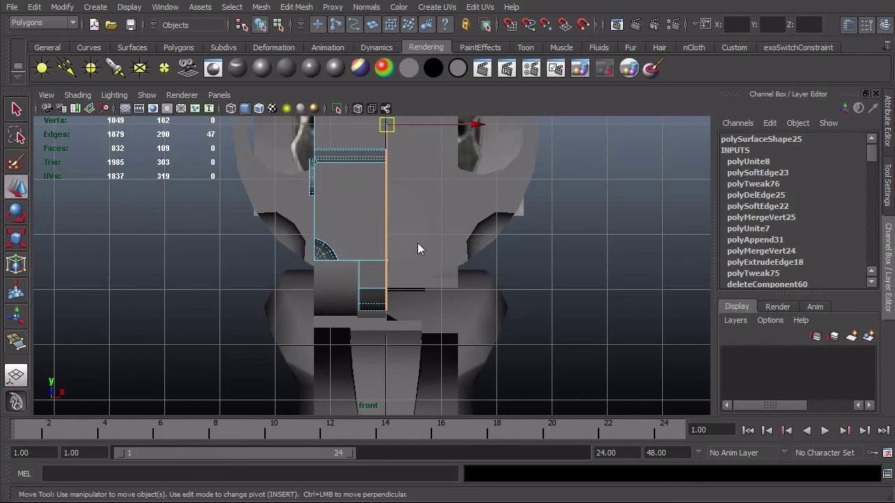
{"action": "key", "text": "x"}
{"action": "left_click_drag", "start_coordinate": [420, 124], "coordinate": [397, 157]}
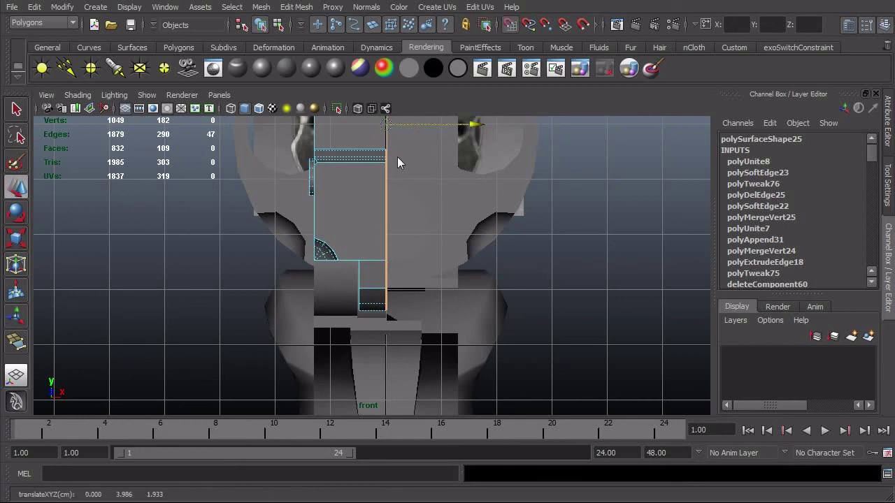
{"action": "scroll", "coordinate": [510, 213], "scroll_direction": "down", "scroll_amount": 1}
{"action": "middle_click_drag", "start_coordinate": [517, 204], "coordinate": [504, 377], "text": "alt"}
{"action": "key", "text": "space"}
{"action": "left_click_drag", "start_coordinate": [504, 377], "coordinate": [508, 288]}
{"action": "right_click_drag", "start_coordinate": [508, 287], "coordinate": [351, 298], "text": "alt"}
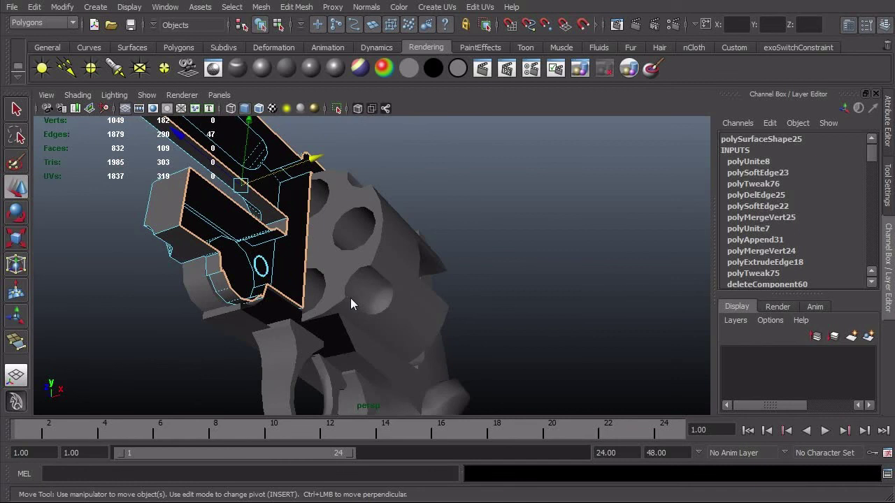
Step: Review the Move tool's settings for the World move axis and Retain component spacing
{"action": "left_click", "coordinate": [887, 185]}
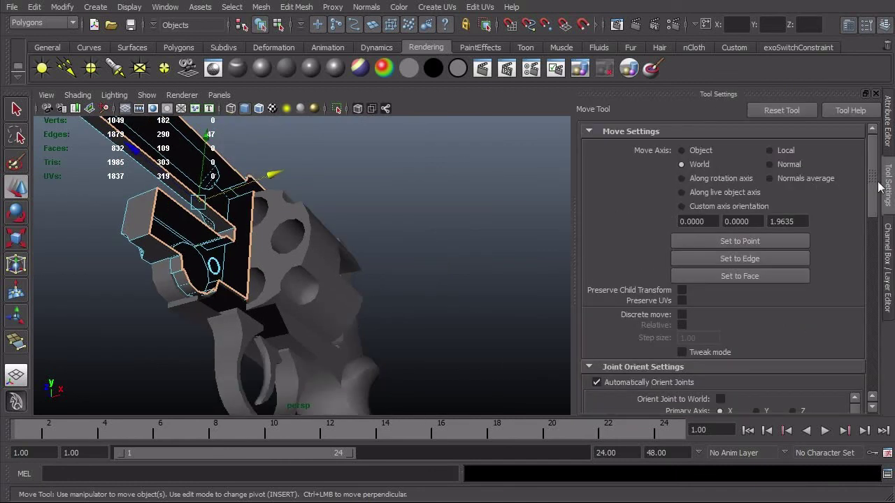
{"action": "scroll", "coordinate": [876, 245], "scroll_direction": "down", "scroll_amount": 5}
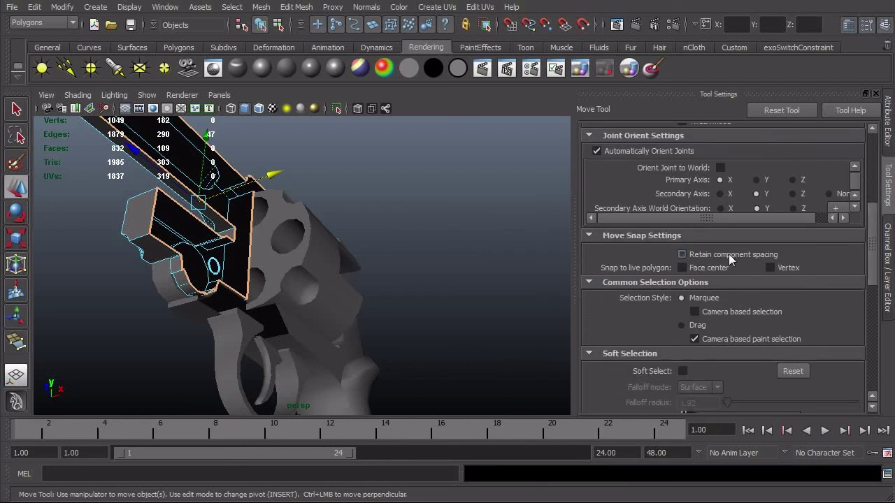
{"action": "left_click_drag", "start_coordinate": [875, 238], "coordinate": [885, 159]}
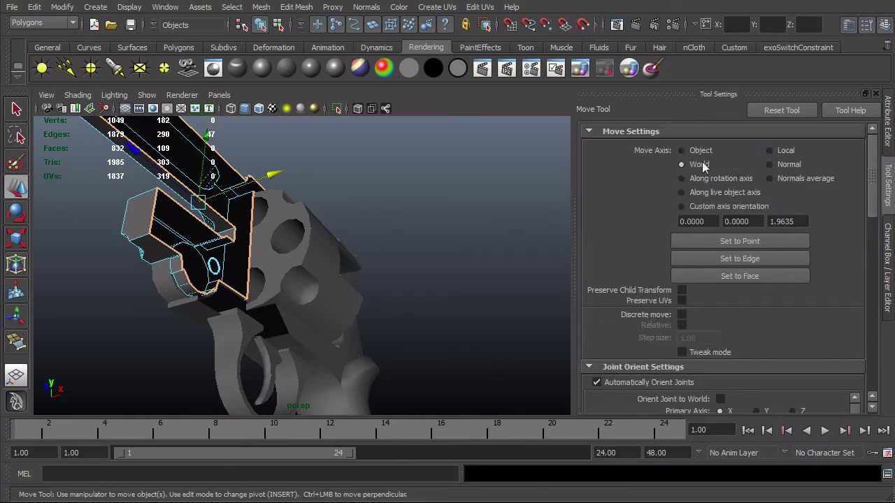
{"action": "scroll", "coordinate": [879, 189], "scroll_direction": "down", "scroll_amount": 2}
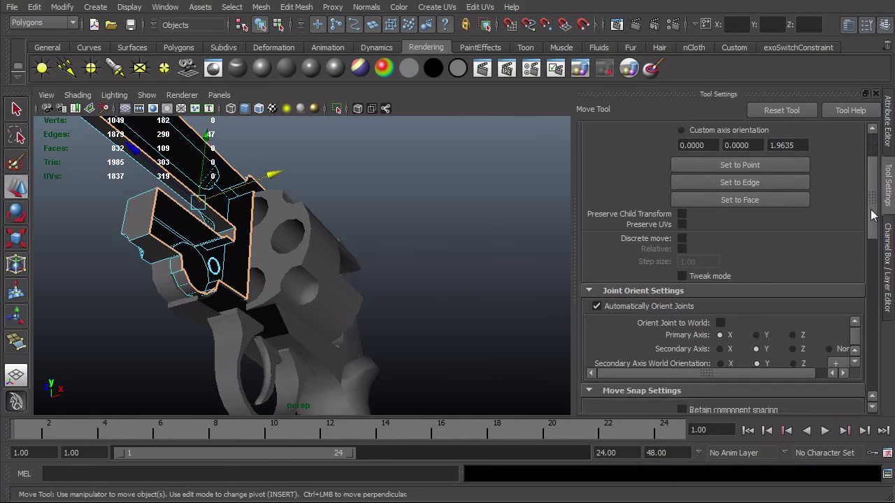
{"action": "scroll", "coordinate": [859, 164], "scroll_direction": "up", "scroll_amount": 2}
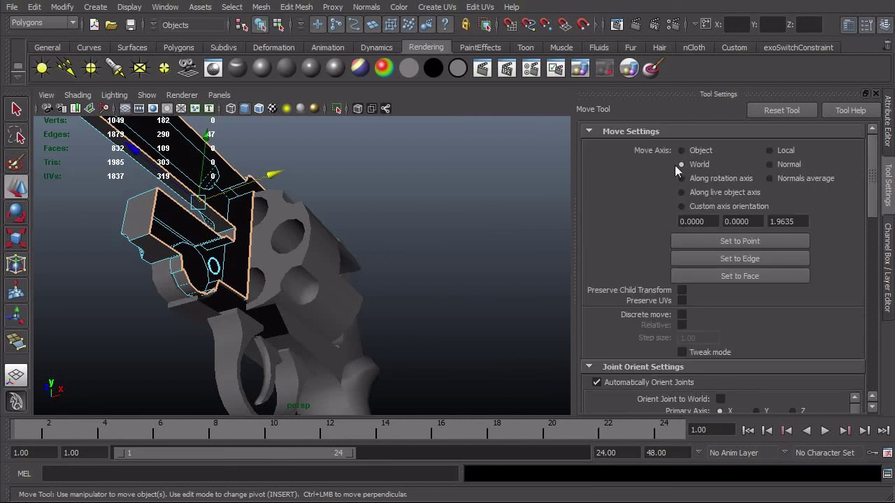
Step: Return to object mode and apply Mirror Geometry to the half frame and barrel mesh
{"action": "left_click_drag", "start_coordinate": [283, 268], "coordinate": [347, 314], "text": "alt"}
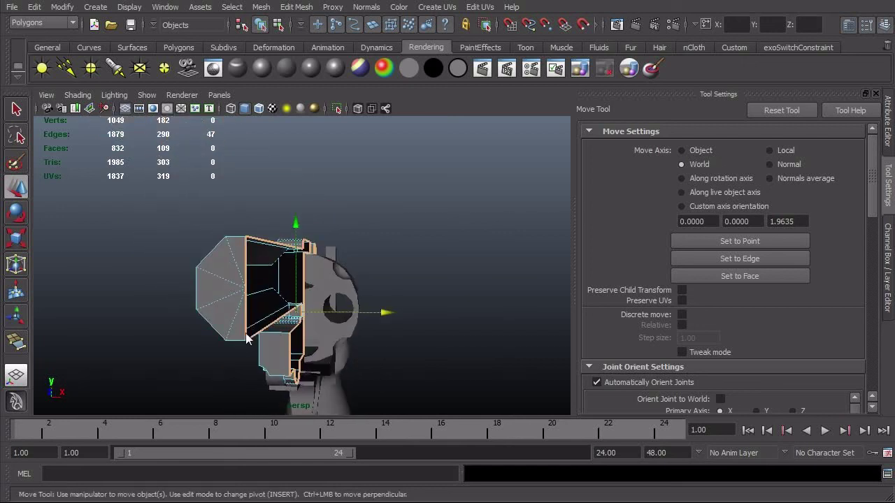
{"action": "left_click_drag", "start_coordinate": [246, 339], "coordinate": [362, 309], "text": "alt"}
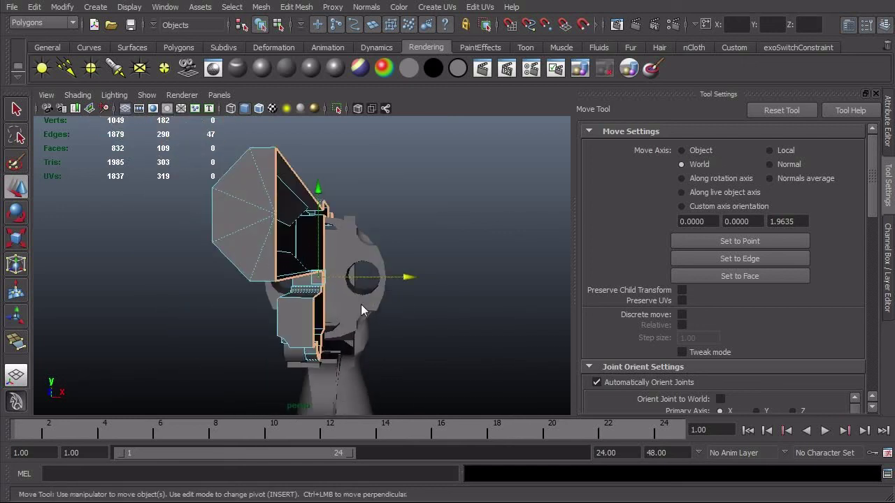
{"action": "key", "text": "F8"}
{"action": "key", "text": "F8"}
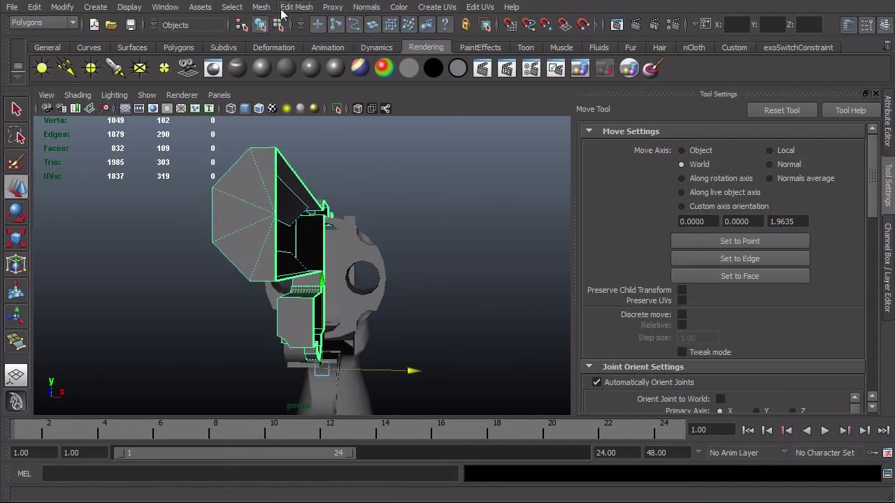
{"action": "left_click", "coordinate": [261, 7]}
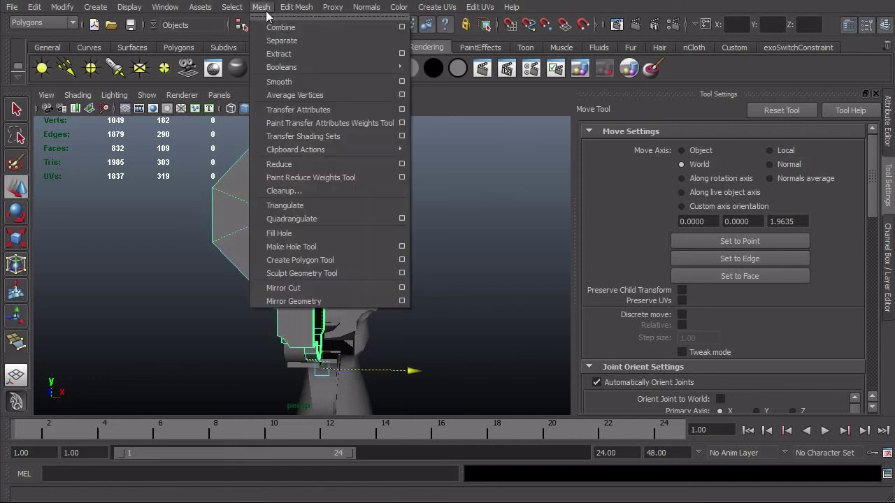
{"action": "left_click", "coordinate": [326, 303]}
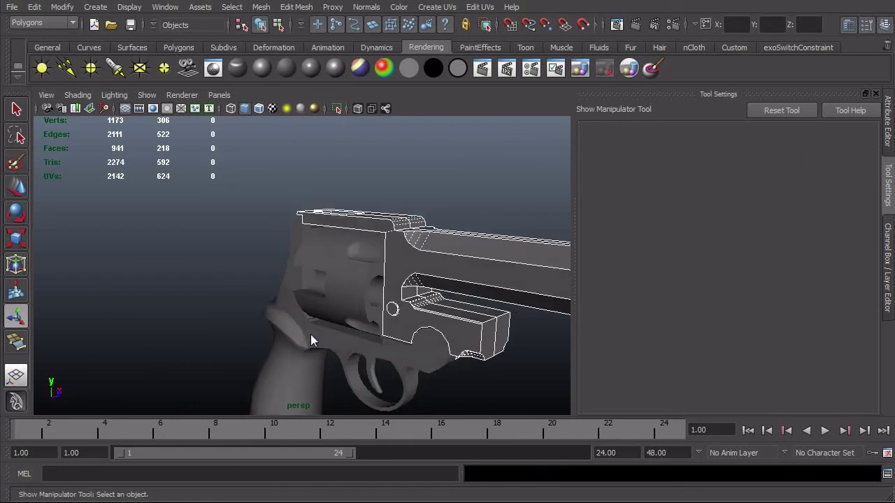
Step: Examine the center seam of the mirrored frame and barrel mesh up close
{"action": "left_click_drag", "start_coordinate": [310, 334], "coordinate": [280, 328], "text": "alt"}
{"action": "right_click_drag", "start_coordinate": [280, 329], "coordinate": [402, 322], "text": "alt"}
{"action": "middle_click_drag", "start_coordinate": [401, 322], "coordinate": [283, 304], "text": "alt"}
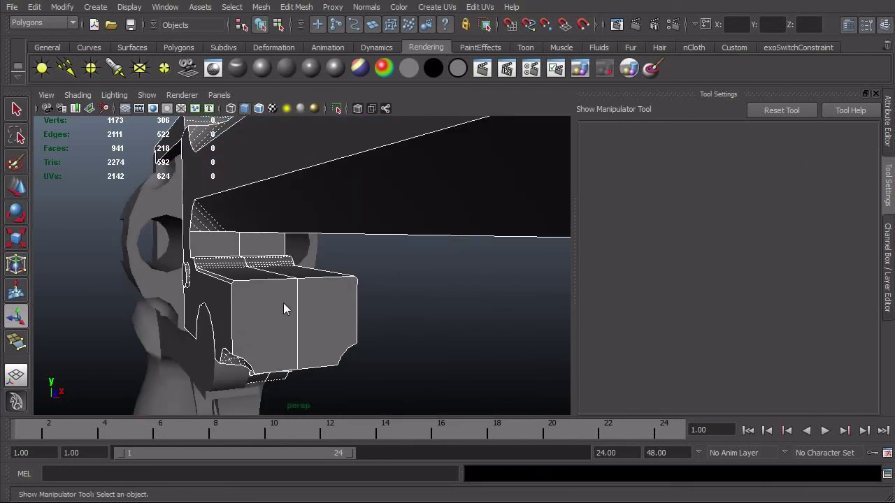
{"action": "right_click_drag", "start_coordinate": [284, 303], "coordinate": [295, 336], "text": "alt"}
{"action": "middle_click_drag", "start_coordinate": [296, 336], "coordinate": [409, 347], "text": "alt"}
{"action": "left_click_drag", "start_coordinate": [409, 347], "coordinate": [405, 315], "text": "alt"}
{"action": "right_click_drag", "start_coordinate": [405, 315], "coordinate": [482, 284], "text": "alt"}
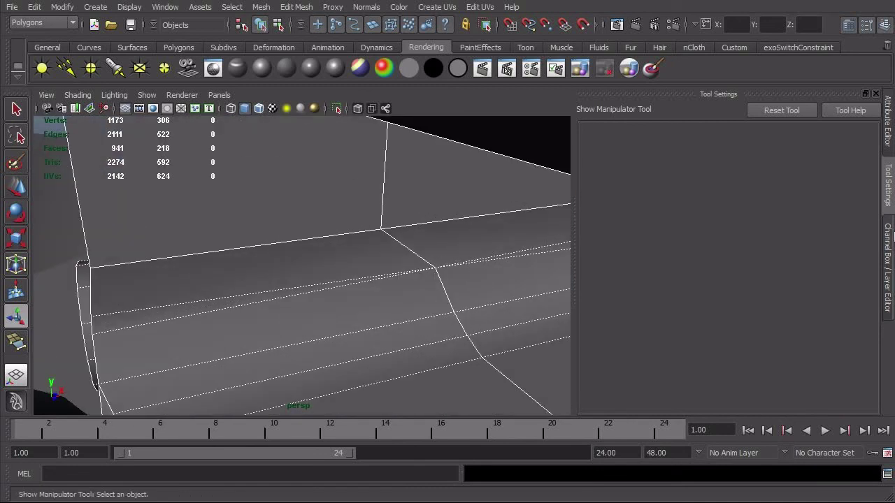
Step: Set the merge threshold of the mirror operation polyMirror3 to 0.001 in the mesh's construction history
{"action": "left_click", "coordinate": [889, 238]}
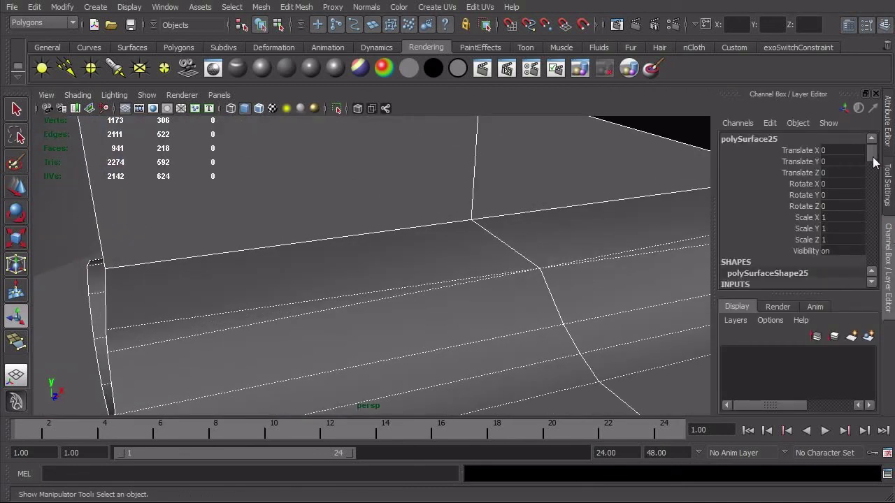
{"action": "left_click_drag", "start_coordinate": [874, 153], "coordinate": [873, 169]}
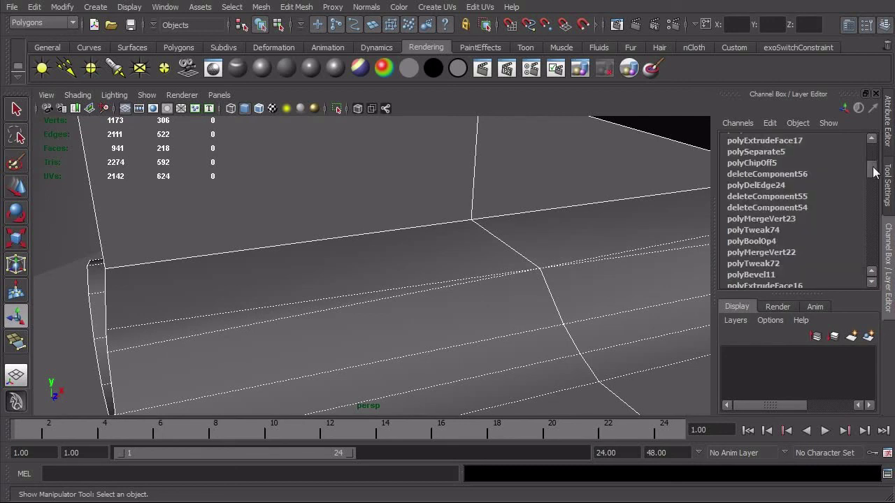
{"action": "left_click_drag", "start_coordinate": [873, 172], "coordinate": [873, 159]}
{"action": "scroll", "coordinate": [871, 158], "scroll_direction": "down", "scroll_amount": 3}
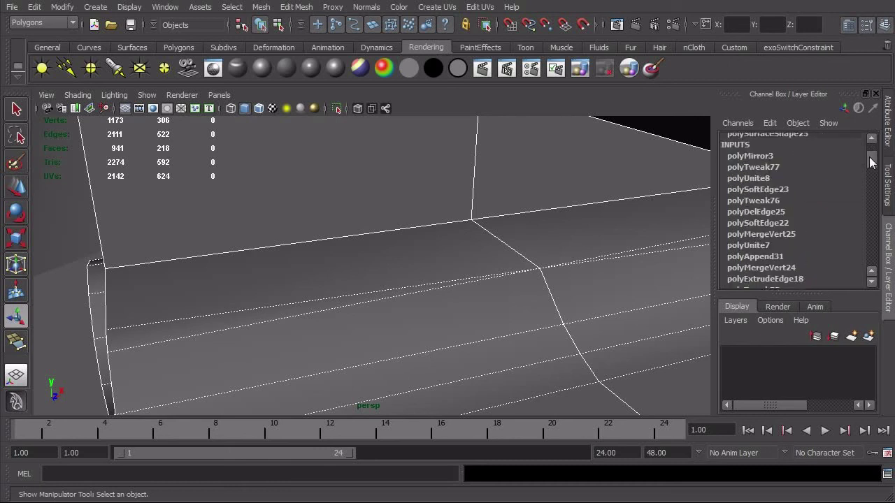
{"action": "left_click", "coordinate": [768, 156]}
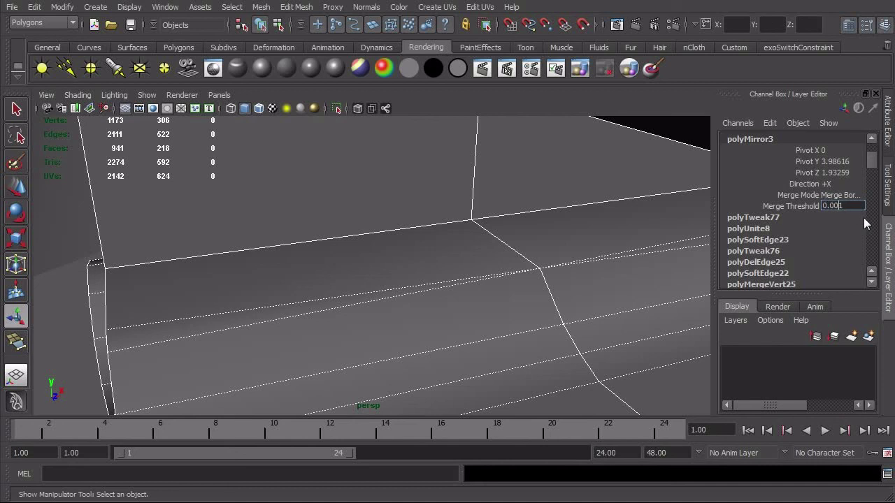
{"action": "key", "text": "Return"}
{"action": "right_click_drag", "start_coordinate": [636, 285], "coordinate": [406, 292], "text": "alt"}
{"action": "left_click_drag", "start_coordinate": [405, 293], "coordinate": [584, 296], "text": "alt"}
{"action": "right_click_drag", "start_coordinate": [584, 296], "coordinate": [474, 289], "text": "alt"}
{"action": "left_click_drag", "start_coordinate": [475, 293], "coordinate": [378, 329], "text": "alt"}
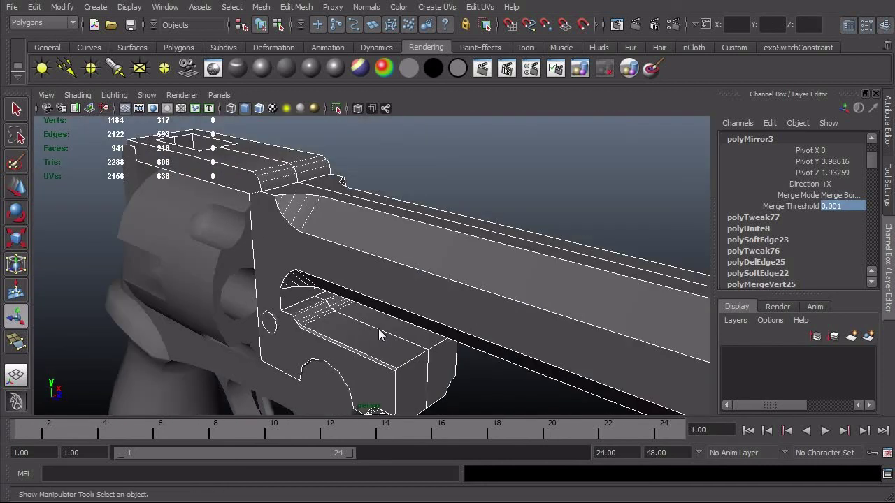
Step: Return to object mode with the frame and barrel mesh selected and delete the history on all objects
{"action": "left_click", "coordinate": [427, 284]}
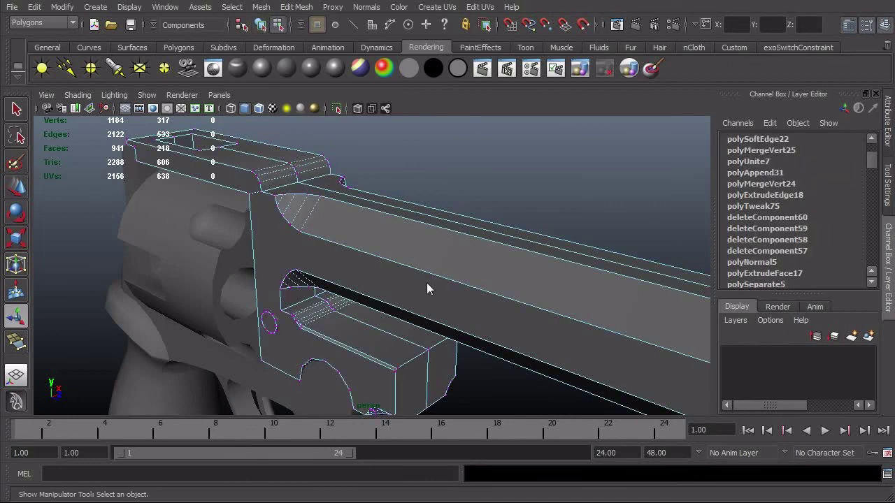
{"action": "left_click", "coordinate": [461, 169]}
{"action": "right_click_drag", "start_coordinate": [482, 220], "coordinate": [349, 239], "text": "alt"}
{"action": "left_click", "coordinate": [345, 241]}
{"action": "left_click_drag", "start_coordinate": [346, 241], "coordinate": [356, 273], "text": "alt"}
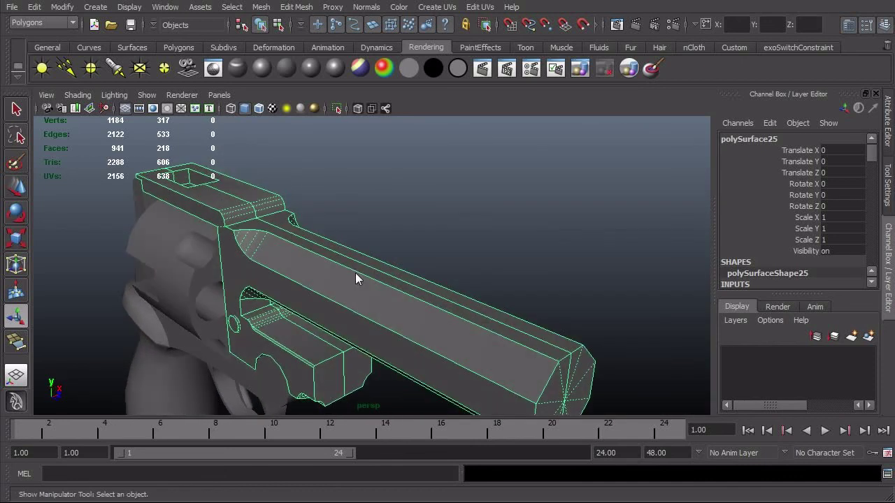
{"action": "left_click", "coordinate": [35, 7]}
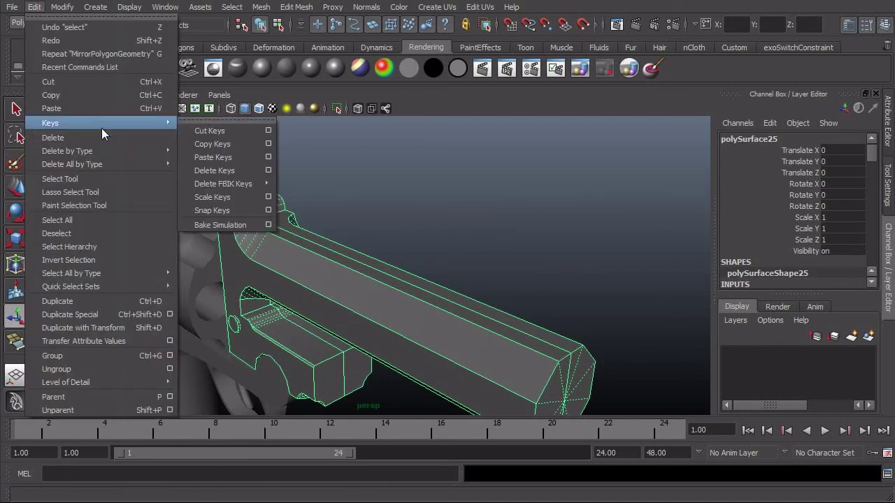
{"action": "mouse_move", "coordinate": [101, 163]}
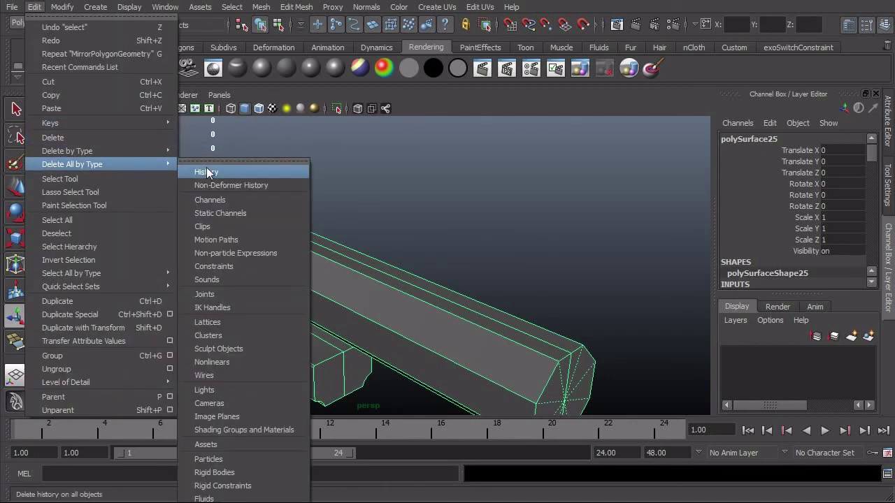
{"action": "left_click", "coordinate": [206, 172]}
Step: Select the center edge loop along the mirrored barrel and frame in edge mode and delete it
{"action": "middle_click_drag", "start_coordinate": [439, 288], "coordinate": [486, 230], "text": "alt"}
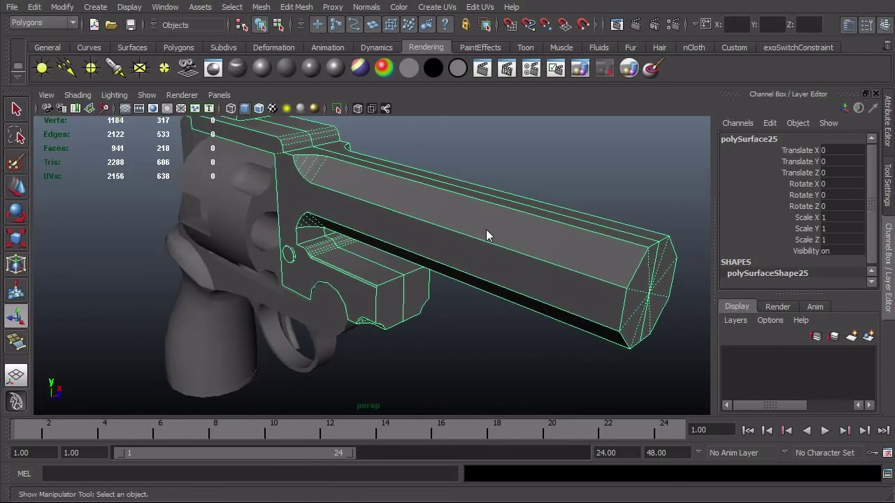
{"action": "mouse_move", "coordinate": [486, 229]}
{"action": "left_mouse_down", "text": "alt"}
{"action": "mouse_move", "coordinate": [465, 230]}
{"action": "mouse_move", "coordinate": [545, 215]}
{"action": "mouse_move", "coordinate": [470, 237]}
{"action": "mouse_move", "coordinate": [443, 266]}
{"action": "mouse_move", "coordinate": [447, 274]}
{"action": "mouse_move", "coordinate": [494, 251]}
{"action": "mouse_move", "coordinate": [454, 257]}
{"action": "mouse_move", "coordinate": [504, 275]}
{"action": "mouse_move", "coordinate": [565, 272]}
{"action": "mouse_move", "coordinate": [489, 372]}
{"action": "mouse_move", "coordinate": [524, 356]}
{"action": "mouse_move", "coordinate": [539, 365]}
{"action": "mouse_move", "coordinate": [536, 320]}
{"action": "mouse_move", "coordinate": [501, 318]}
{"action": "mouse_move", "coordinate": [548, 286]}
{"action": "mouse_move", "coordinate": [364, 291]}
{"action": "mouse_move", "coordinate": [346, 266]}
{"action": "left_mouse_up", "text": "alt"}
{"action": "key", "text": "F10"}
{"action": "left_click", "coordinate": [429, 268]}
{"action": "key", "text": "4"}
{"action": "right_click", "coordinate": [348, 245], "text": "shift"}
{"action": "right_click_drag", "start_coordinate": [349, 251], "coordinate": [333, 259], "text": "shift"}
{"action": "mouse_move", "coordinate": [333, 259]}
{"action": "left_mouse_down", "text": "alt"}
{"action": "mouse_move", "coordinate": [273, 270]}
{"action": "mouse_move", "coordinate": [308, 297]}
{"action": "mouse_move", "coordinate": [269, 311]}
{"action": "left_mouse_up", "text": "alt"}
{"action": "key", "text": "5"}
Step: Delete the remaining center edge loop running through the rear end of the top frame
{"action": "left_click_drag", "start_coordinate": [394, 340], "coordinate": [242, 373], "text": "alt"}
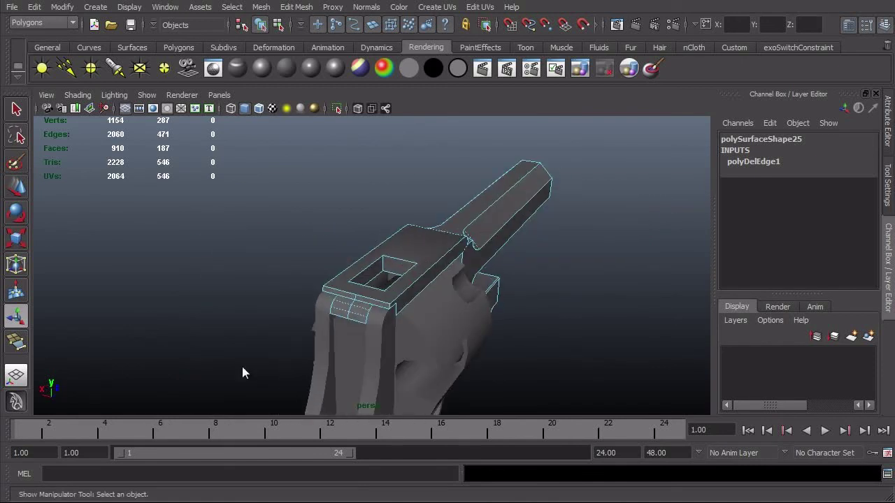
{"action": "right_click_drag", "start_coordinate": [284, 315], "coordinate": [380, 352], "text": "alt"}
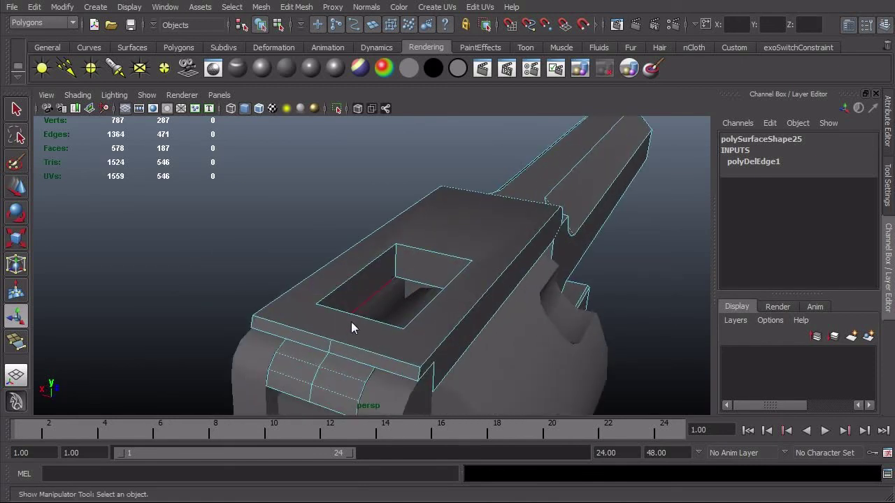
{"action": "double_click", "coordinate": [332, 355]}
{"action": "right_click_drag", "start_coordinate": [350, 354], "coordinate": [310, 369], "text": "shift"}
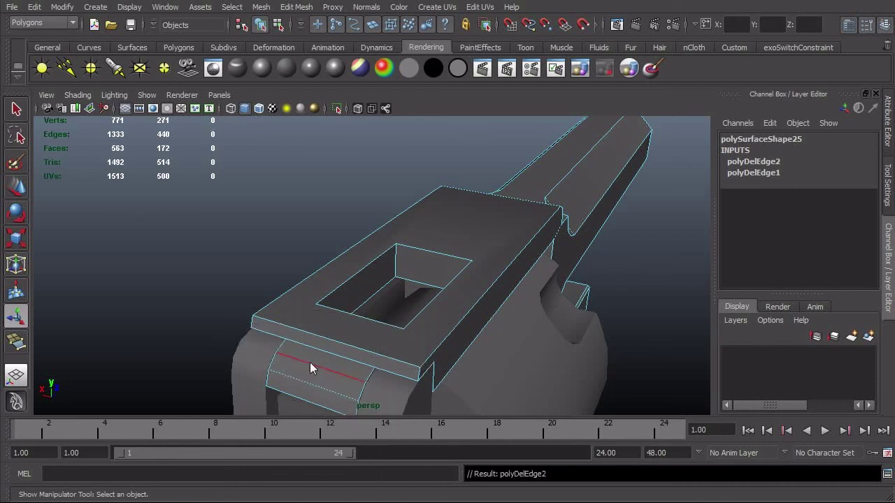
Step: Examine the barrel and top frame from several sides for leftover center edges
{"action": "key", "text": "4"}
{"action": "key", "text": "a"}
{"action": "mouse_move", "coordinate": [310, 365]}
{"action": "left_mouse_down", "text": "alt"}
{"action": "mouse_move", "coordinate": [291, 321]}
{"action": "mouse_move", "coordinate": [314, 300]}
{"action": "mouse_move", "coordinate": [323, 336]}
{"action": "left_mouse_up", "text": "alt"}
{"action": "key", "text": "5"}
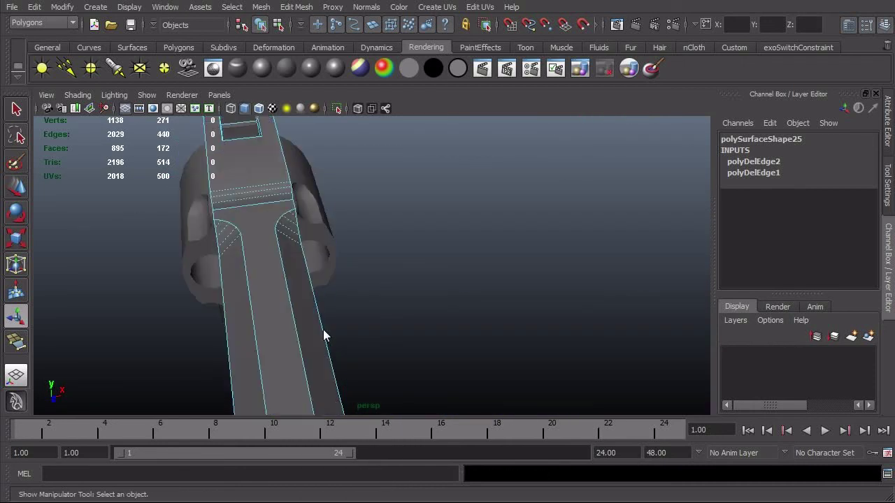
{"action": "right_click_drag", "start_coordinate": [327, 330], "coordinate": [235, 316], "text": "alt"}
{"action": "left_click_drag", "start_coordinate": [339, 328], "coordinate": [356, 332], "text": "alt"}
{"action": "left_click_drag", "start_coordinate": [268, 291], "coordinate": [473, 308], "text": "alt"}
{"action": "right_click_drag", "start_coordinate": [473, 308], "coordinate": [406, 319], "text": "alt"}
{"action": "left_click_drag", "start_coordinate": [406, 319], "coordinate": [409, 246], "text": "alt"}
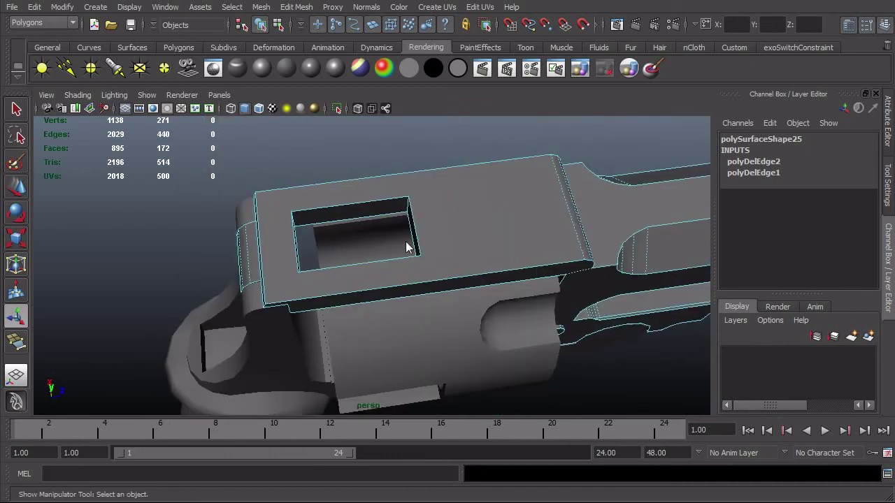
Step: Select the top frame's upper face around the rectangular opening and examine its extent and neighboring faces
{"action": "left_click", "coordinate": [471, 257]}
{"action": "right_click_drag", "start_coordinate": [537, 251], "coordinate": [525, 258], "text": "alt"}
{"action": "left_click_drag", "start_coordinate": [525, 258], "coordinate": [560, 240], "text": "alt"}
{"action": "key", "text": "q"}
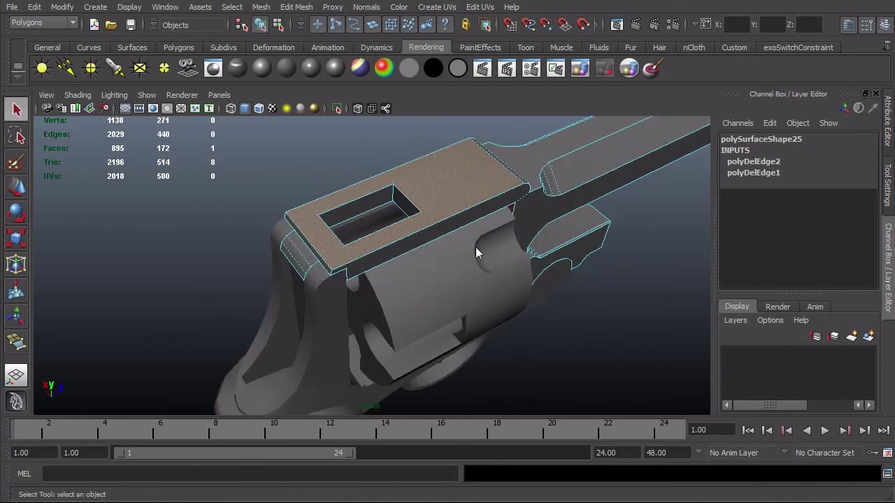
{"action": "right_click_drag", "start_coordinate": [347, 282], "coordinate": [439, 317], "text": "alt"}
{"action": "left_click_drag", "start_coordinate": [439, 317], "coordinate": [478, 301], "text": "alt"}
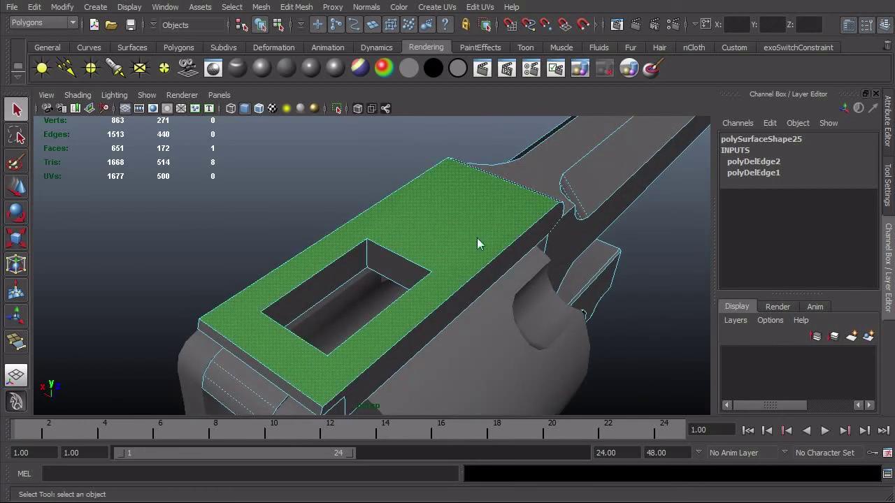
{"action": "mouse_move", "coordinate": [487, 294]}
{"action": "left_mouse_down", "text": "alt"}
{"action": "mouse_move", "coordinate": [487, 301]}
{"action": "mouse_move", "coordinate": [483, 285]}
{"action": "left_mouse_up", "text": "alt"}
{"action": "right_click_drag", "start_coordinate": [360, 306], "coordinate": [480, 308], "text": "alt"}
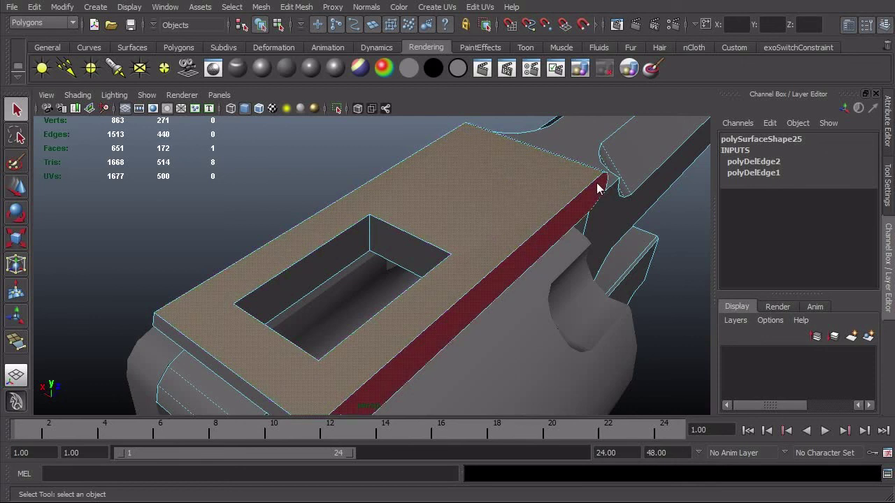
{"action": "right_click_drag", "start_coordinate": [515, 241], "coordinate": [375, 277], "text": "alt"}
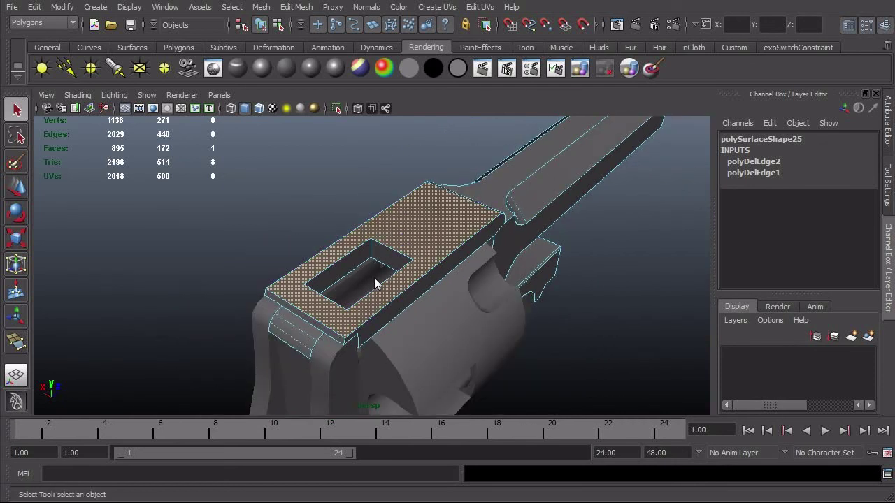
{"action": "left_click_drag", "start_coordinate": [374, 278], "coordinate": [343, 280], "text": "alt"}
Step: Return to object mode, examine the whole revolver from both sides and clear the selection
{"action": "key", "text": "F8"}
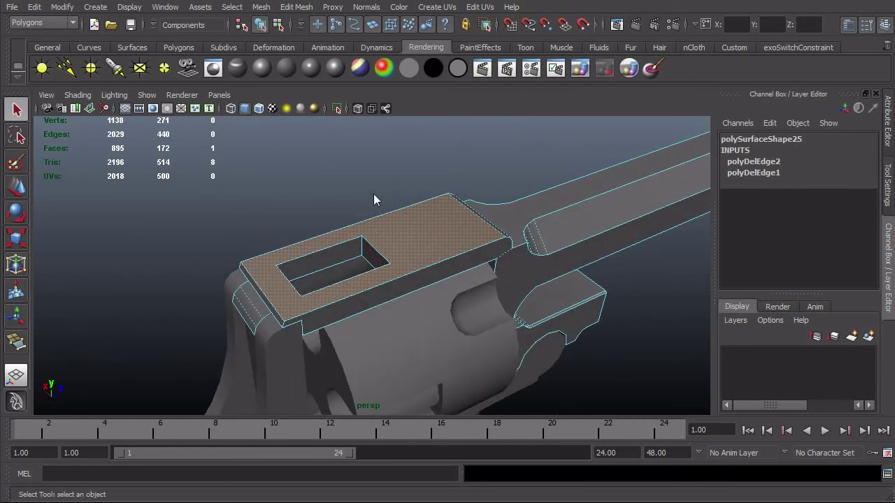
{"action": "key", "text": "F8"}
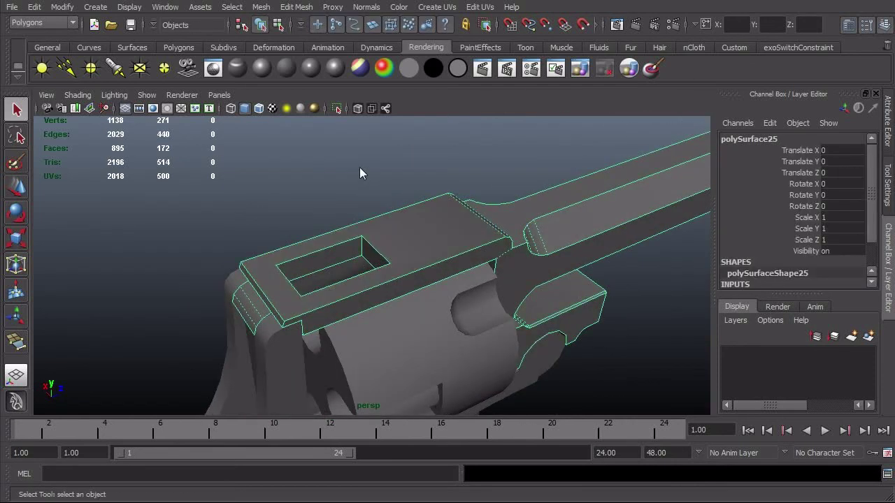
{"action": "left_click", "coordinate": [358, 166]}
{"action": "right_click_drag", "start_coordinate": [364, 171], "coordinate": [223, 239], "text": "alt"}
{"action": "left_click", "coordinate": [390, 271]}
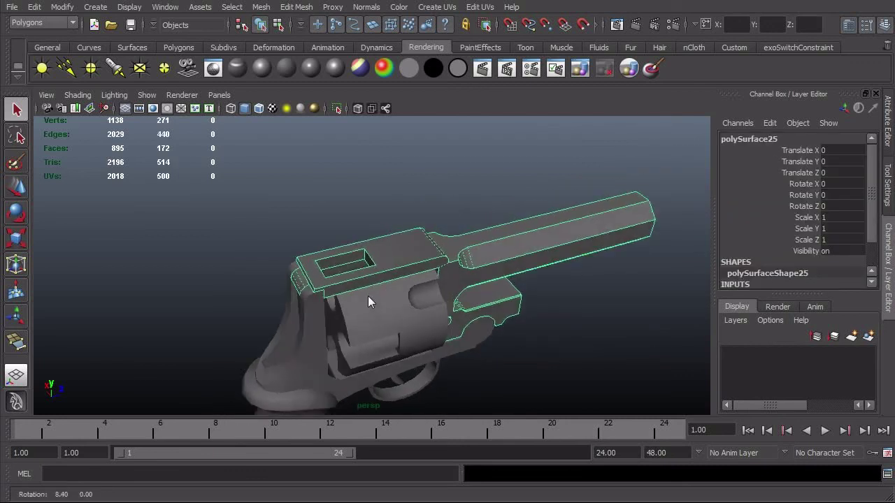
{"action": "left_click_drag", "start_coordinate": [368, 296], "coordinate": [129, 339], "text": "alt"}
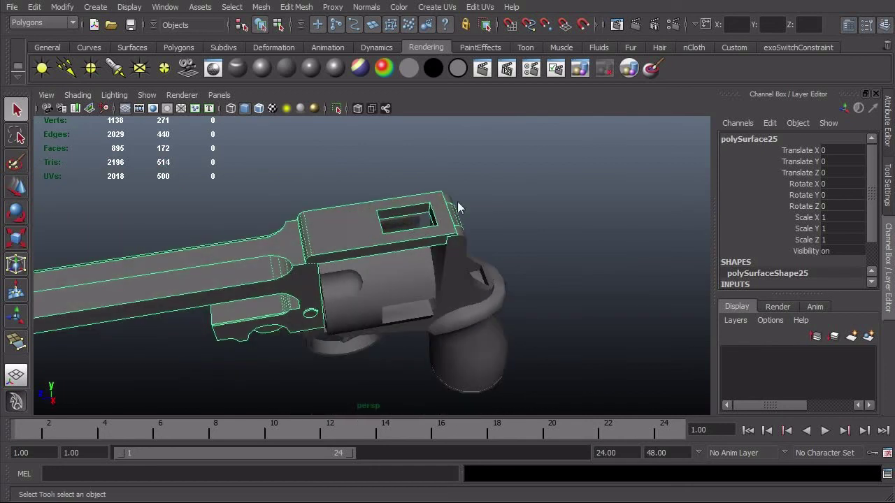
{"action": "left_click_drag", "start_coordinate": [421, 231], "coordinate": [571, 270], "text": "alt"}
{"action": "left_click", "coordinate": [560, 289]}
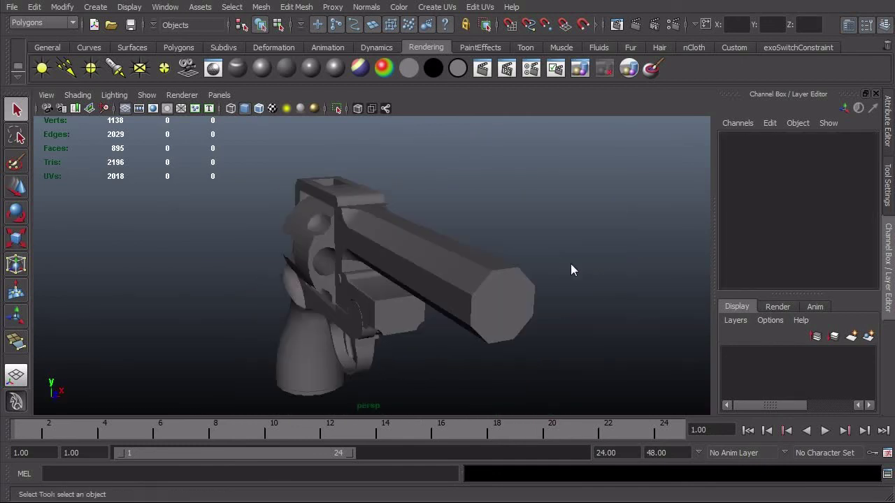
Step: Switch to the front view in wireframe display to show the muzzle reference image
{"action": "key", "text": "space"}
{"action": "left_click_drag", "start_coordinate": [511, 303], "coordinate": [506, 326]}
{"action": "right_click_drag", "start_coordinate": [507, 332], "coordinate": [423, 287], "text": "alt"}
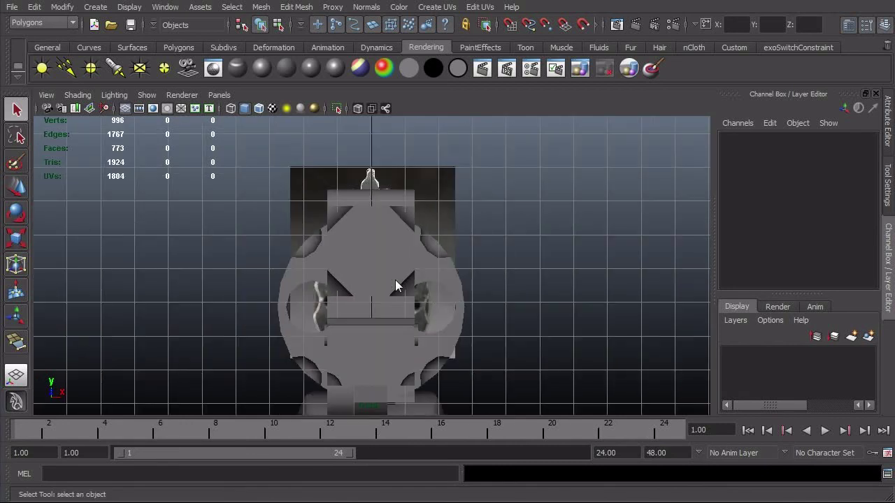
{"action": "key", "text": "4"}
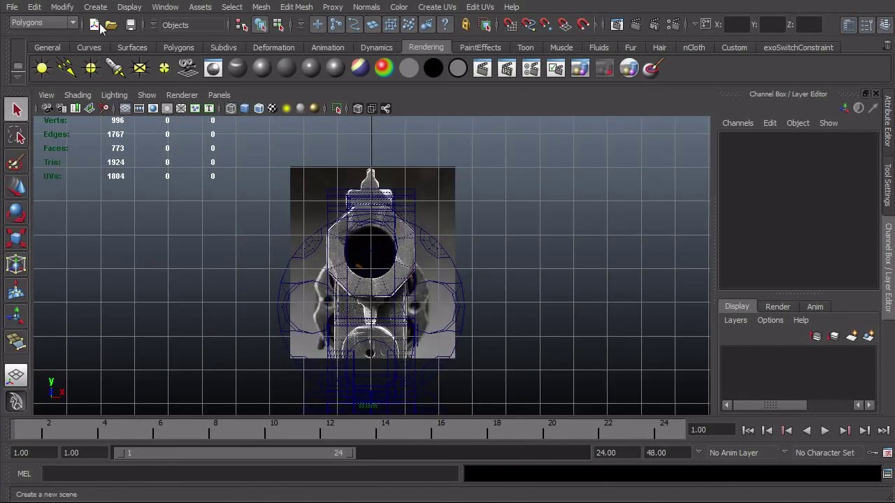
{"action": "left_click", "coordinate": [98, 9]}
{"action": "mouse_move", "coordinate": [155, 40]}
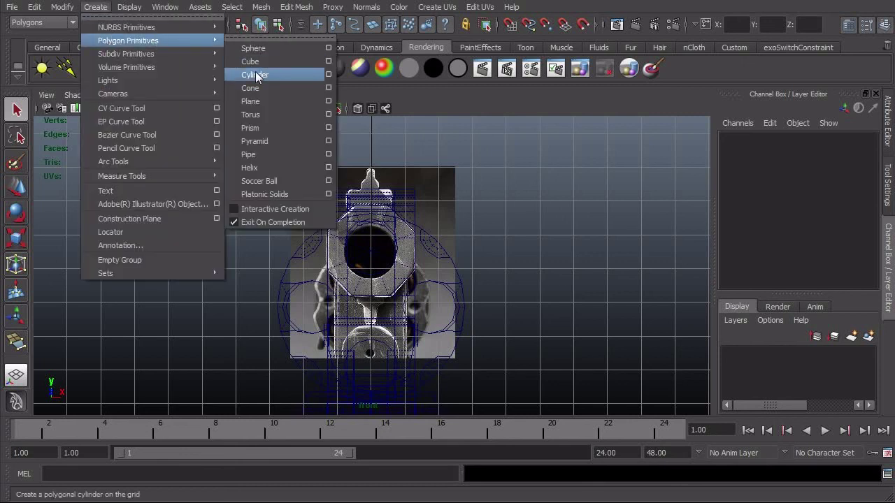
{"action": "left_click", "coordinate": [297, 75]}
{"action": "middle_click_drag", "start_coordinate": [609, 381], "coordinate": [573, 284], "text": "alt"}
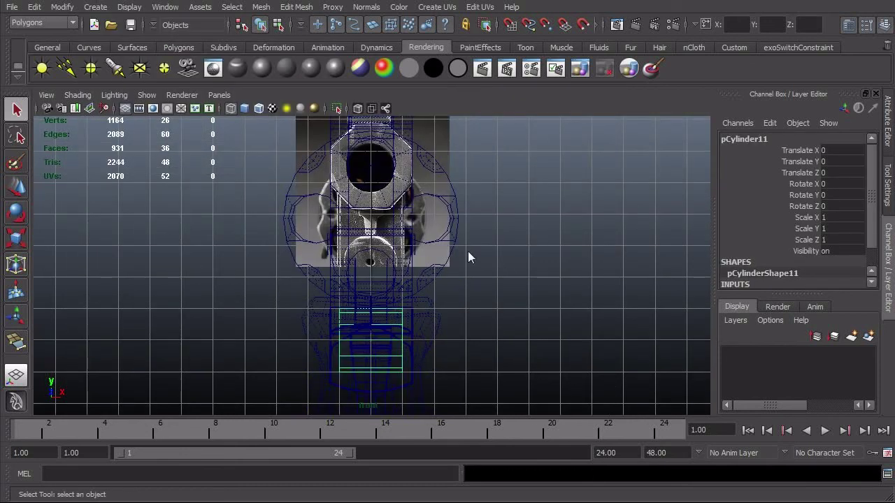
{"action": "key", "text": "ctrl+z"}
Step: Create a polygon cylinder on the Z axis with radius 1, height 2 and 12 axis divisions, and activate the Move tool
{"action": "left_click", "coordinate": [91, 7]}
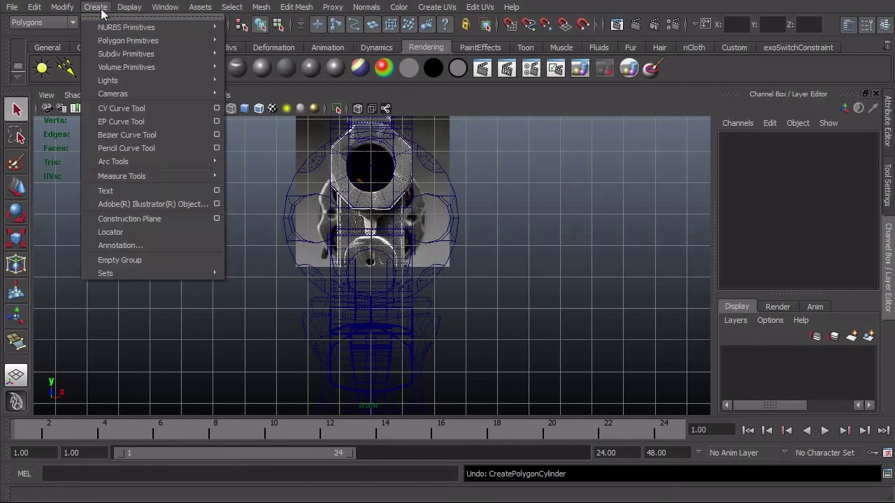
{"action": "mouse_move", "coordinate": [128, 40]}
{"action": "left_click", "coordinate": [328, 75]}
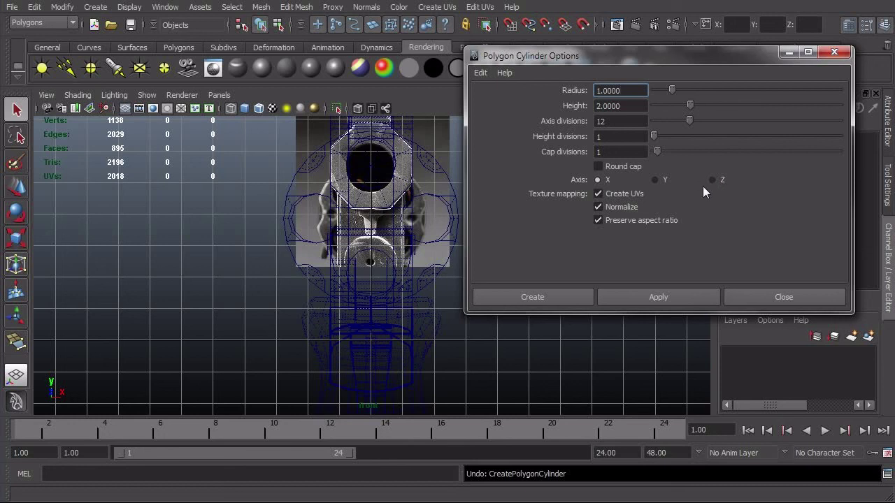
{"action": "left_click", "coordinate": [718, 181]}
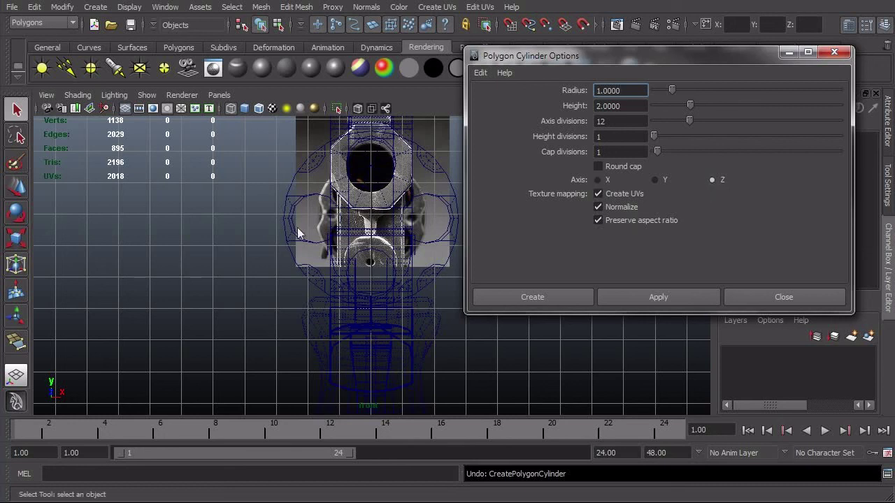
{"action": "left_click", "coordinate": [548, 296]}
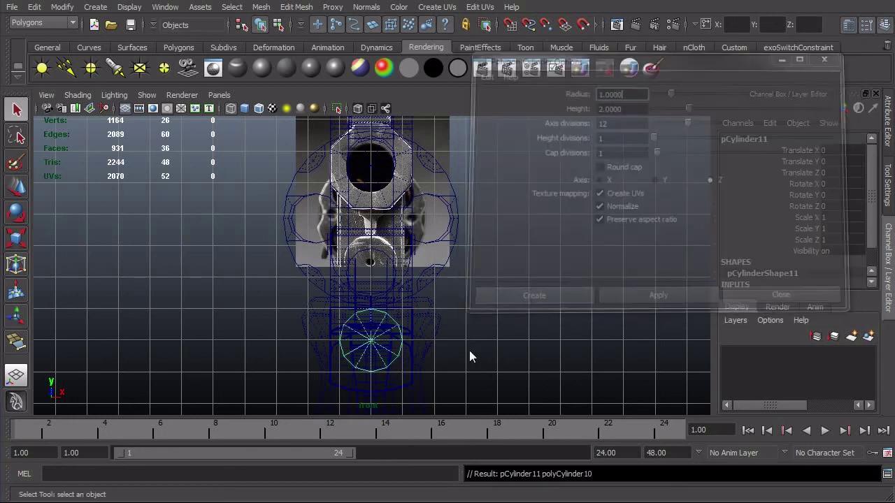
{"action": "key", "text": "w"}
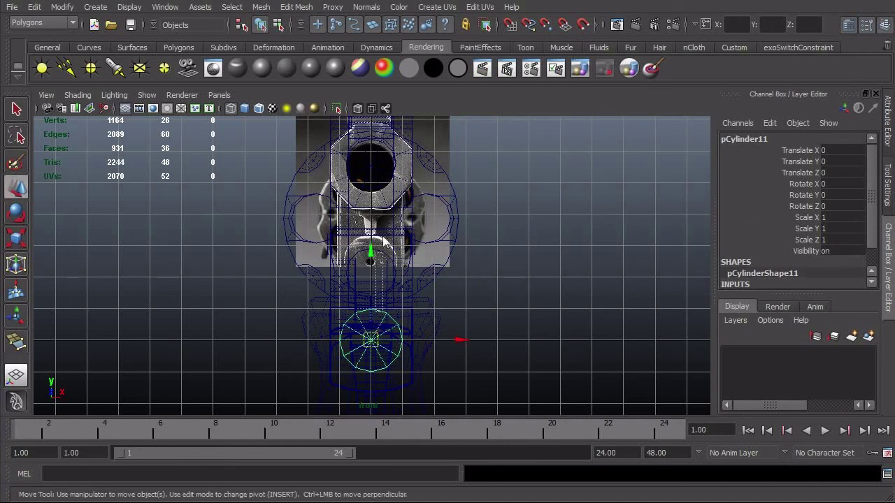
Step: Move the new cylinder straight up onto the barrel's bore in the muzzle reference, at Translate Y of about 5.43
{"action": "left_click_drag", "start_coordinate": [381, 196], "coordinate": [354, 339]}
{"action": "key", "text": "ctrl+z"}
{"action": "left_click_drag", "start_coordinate": [370, 277], "coordinate": [380, 105]}
{"action": "right_click_drag", "start_coordinate": [346, 214], "coordinate": [380, 216], "text": "alt"}
{"action": "middle_click_drag", "start_coordinate": [380, 216], "coordinate": [372, 342], "text": "alt"}
{"action": "right_click_drag", "start_coordinate": [277, 354], "coordinate": [731, 258], "text": "alt"}
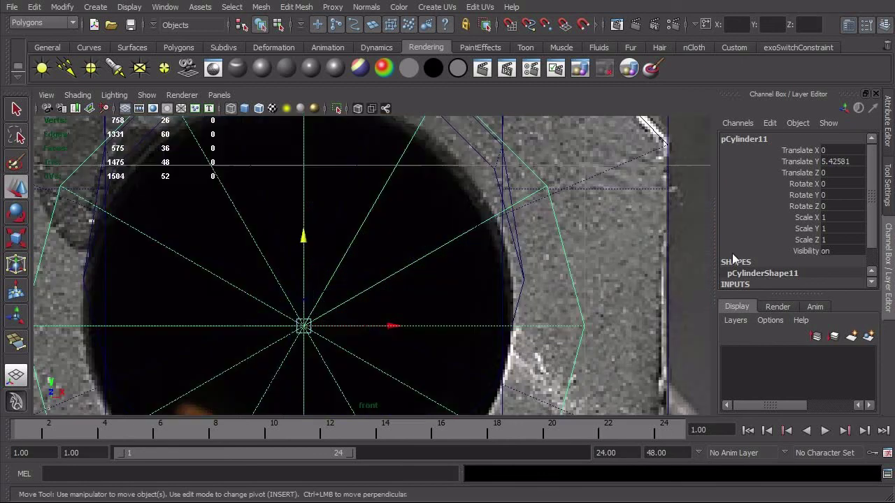
{"action": "right_click_drag", "start_coordinate": [521, 241], "coordinate": [508, 237], "text": "alt"}
{"action": "middle_click_drag", "start_coordinate": [508, 237], "coordinate": [571, 247], "text": "alt"}
{"action": "right_click_drag", "start_coordinate": [571, 248], "coordinate": [532, 254], "text": "alt"}
{"action": "scroll", "coordinate": [481, 280], "scroll_direction": "up", "scroll_amount": 2}
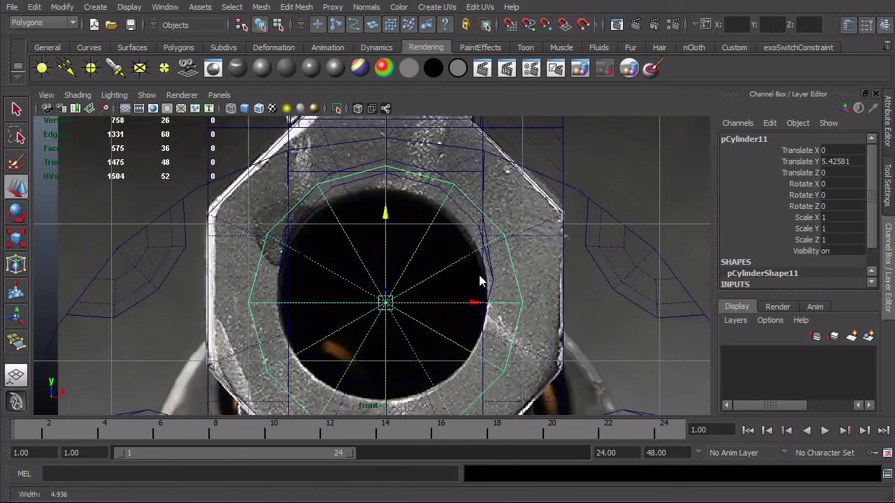
Step: Compare the cylinder with the revolver cylinder's outline and raise it to Translate Y 5.591 to center it on that chamber
{"action": "left_click", "coordinate": [429, 184]}
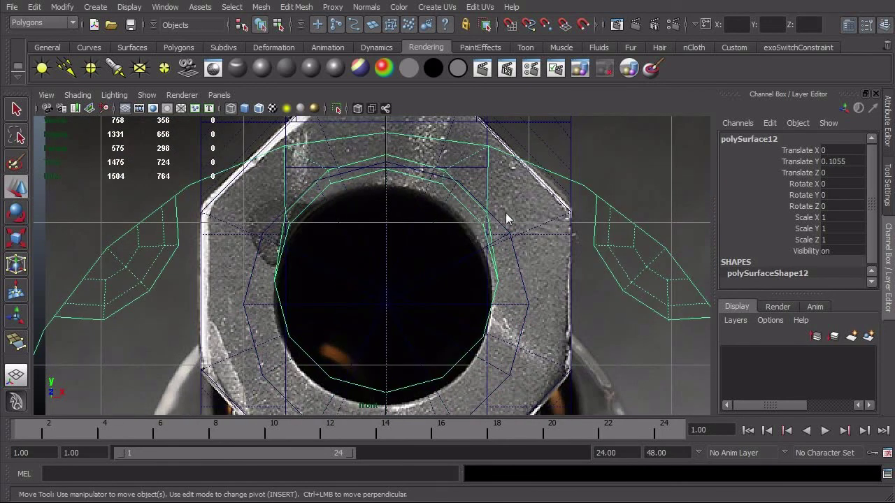
{"action": "scroll", "coordinate": [503, 220], "scroll_direction": "down", "scroll_amount": 3}
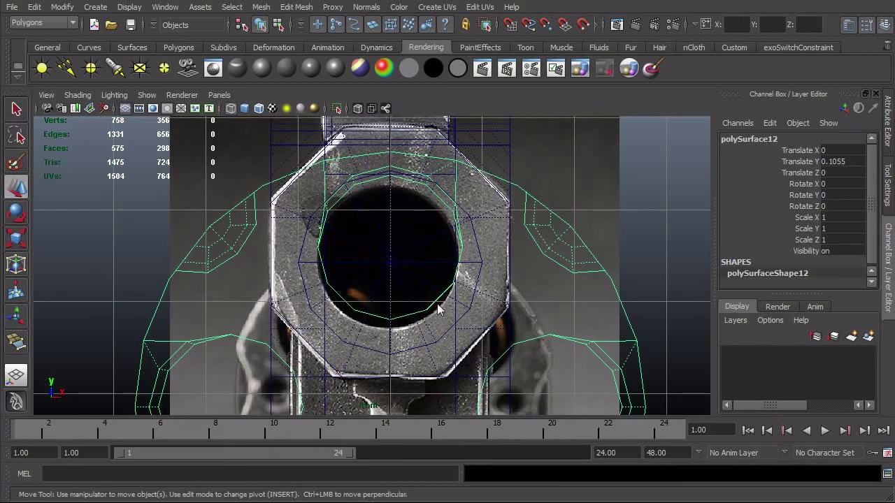
{"action": "left_click", "coordinate": [461, 308]}
{"action": "scroll", "coordinate": [454, 301], "scroll_direction": "up", "scroll_amount": 2}
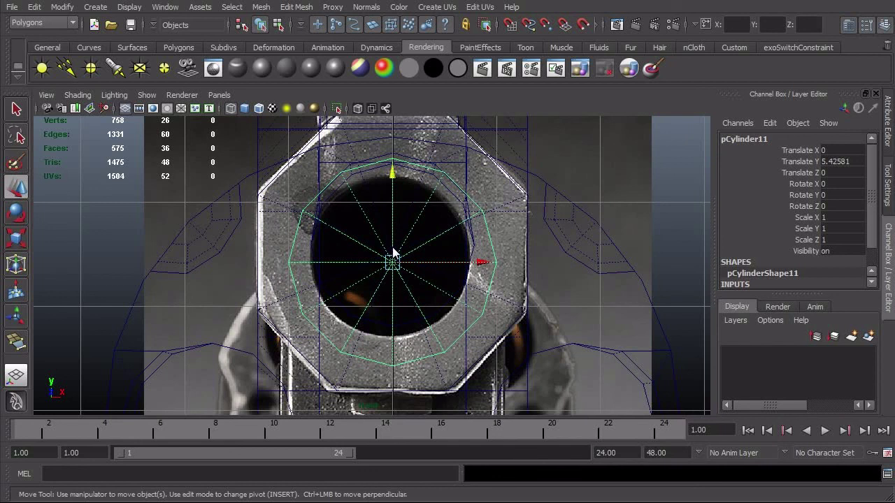
{"action": "left_click_drag", "start_coordinate": [393, 253], "coordinate": [465, 245]}
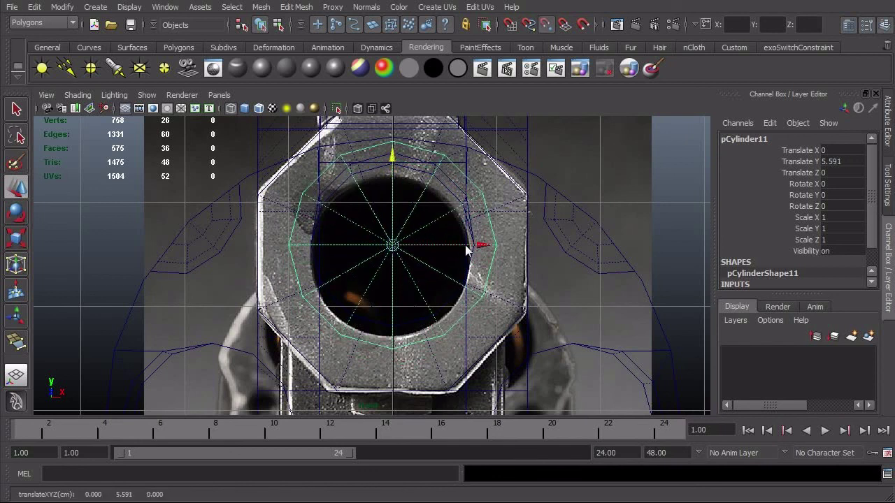
Step: Scale the cylinder uniformly to about 0.796 so it fits the bore in the muzzle reference
{"action": "key", "text": "r"}
{"action": "left_click_drag", "start_coordinate": [393, 245], "coordinate": [359, 262]}
{"action": "middle_click_drag", "start_coordinate": [390, 280], "coordinate": [394, 298], "text": "alt"}
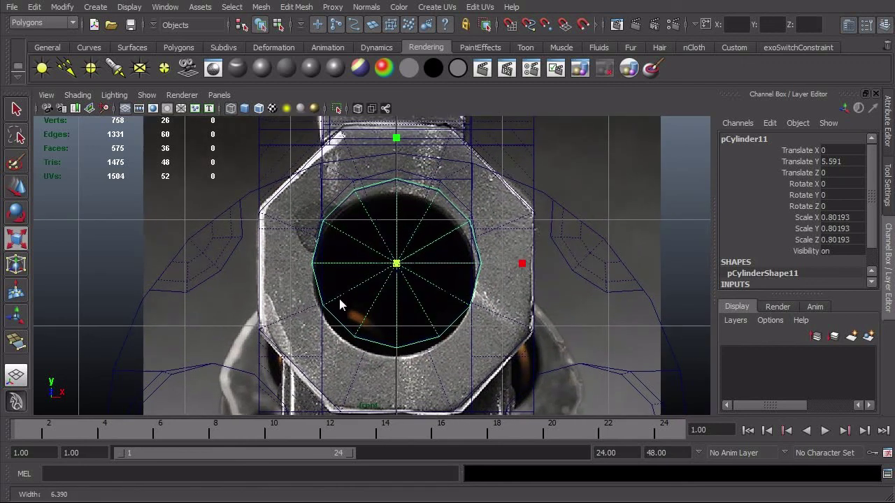
{"action": "right_click_drag", "start_coordinate": [339, 297], "coordinate": [464, 280], "text": "alt"}
{"action": "left_click_drag", "start_coordinate": [404, 265], "coordinate": [401, 267]}
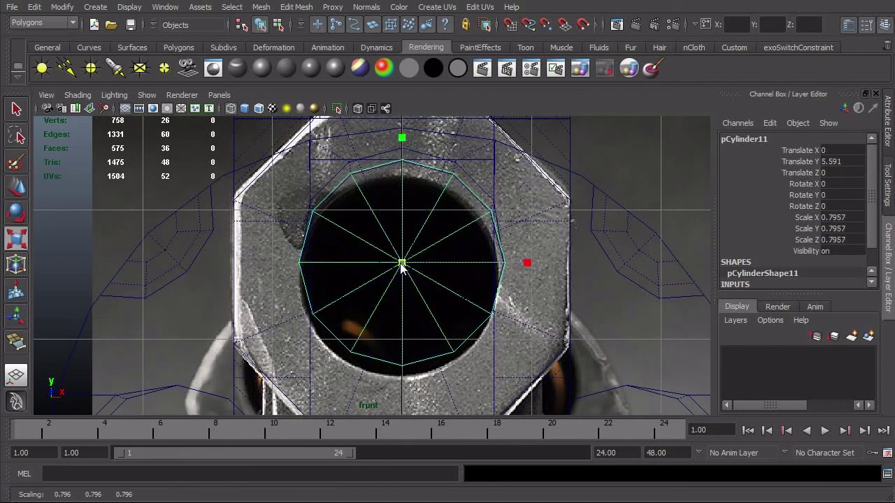
{"action": "left_click", "coordinate": [439, 279]}
{"action": "key", "text": "ctrl+z"}
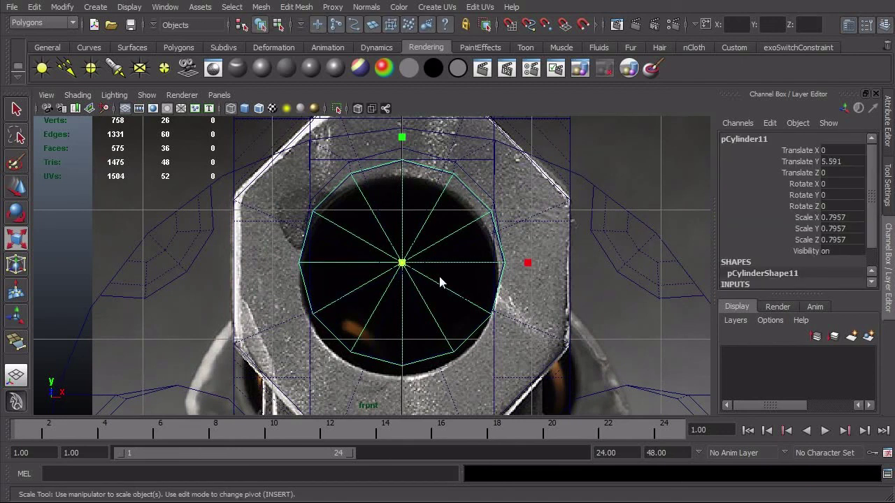
Step: Switch to the perspective view in wireframe display and pick the cylinder's Z axis for scaling
{"action": "key", "text": "5"}
{"action": "right_click_drag", "start_coordinate": [439, 277], "coordinate": [388, 302], "text": "alt"}
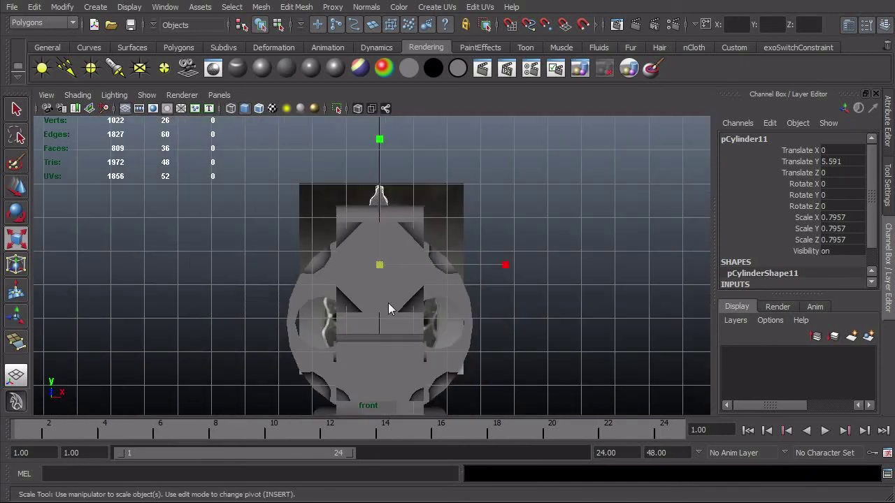
{"action": "key", "text": "space"}
{"action": "mouse_move", "coordinate": [388, 302]}
{"action": "left_mouse_down"}
{"action": "mouse_move", "coordinate": [391, 282]}
{"action": "mouse_move", "coordinate": [507, 287]}
{"action": "mouse_move", "coordinate": [591, 262]}
{"action": "left_mouse_up"}
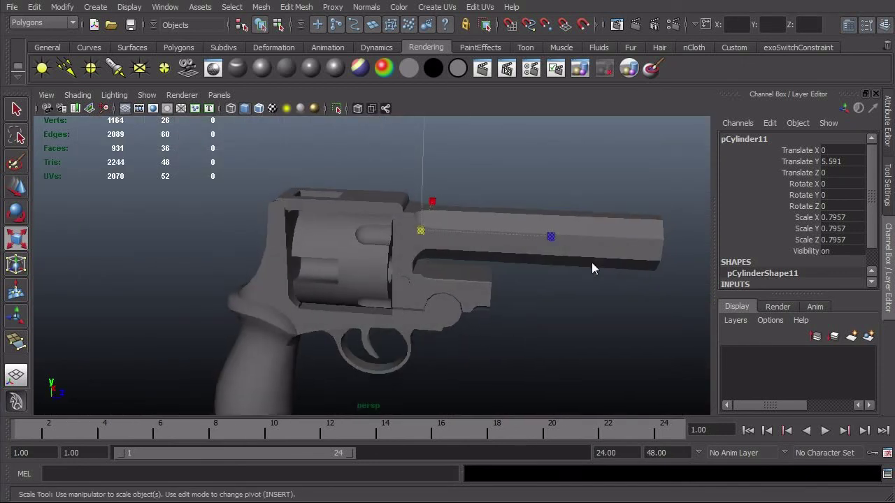
{"action": "left_click", "coordinate": [550, 237]}
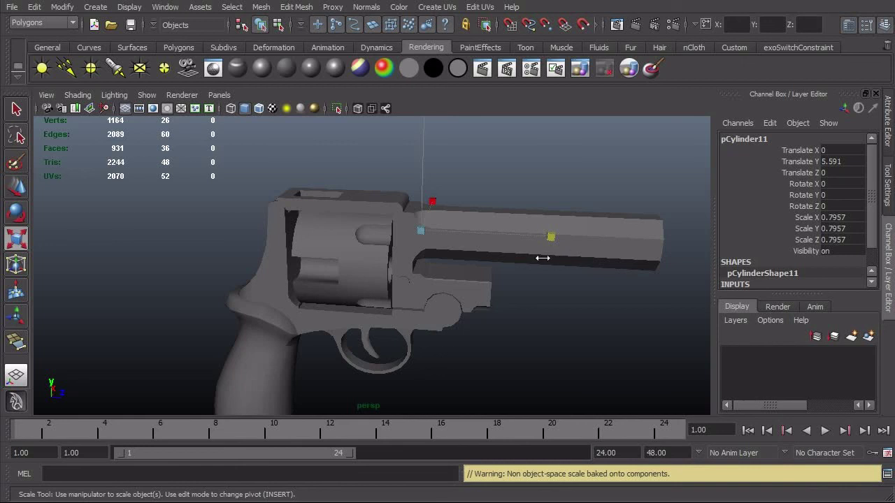
{"action": "key", "text": "4"}
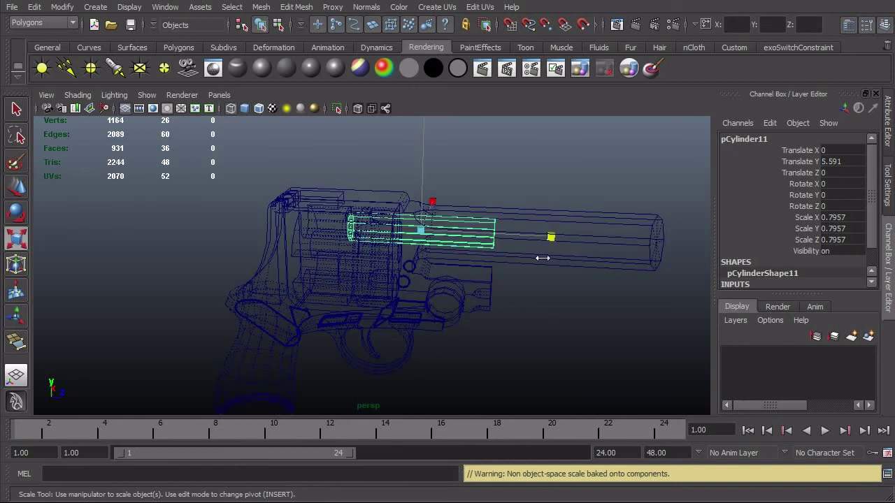
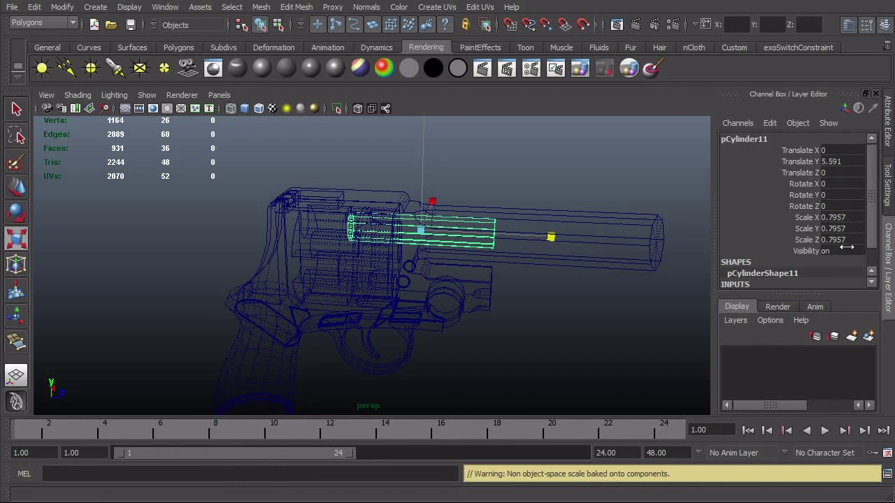
Step: Set the Scale Axis to Object and stretch the cylinder along Z to a scale of about 2.34
{"action": "left_click", "coordinate": [886, 178]}
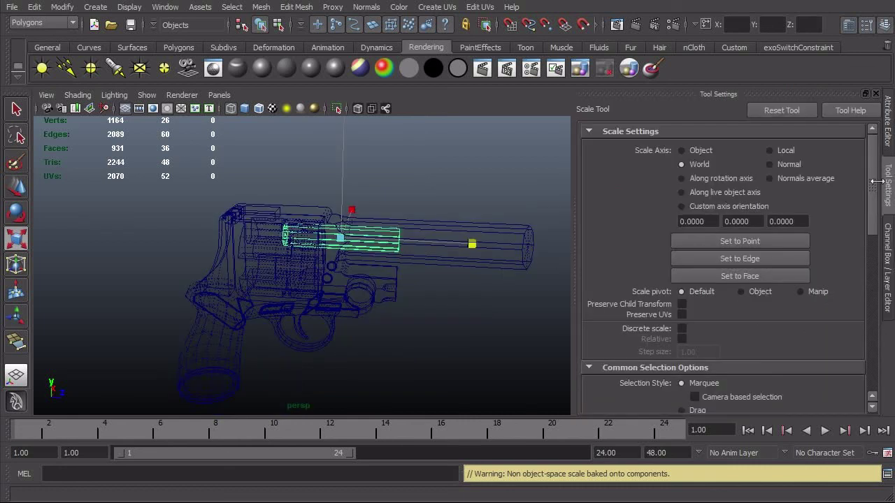
{"action": "left_click", "coordinate": [691, 150]}
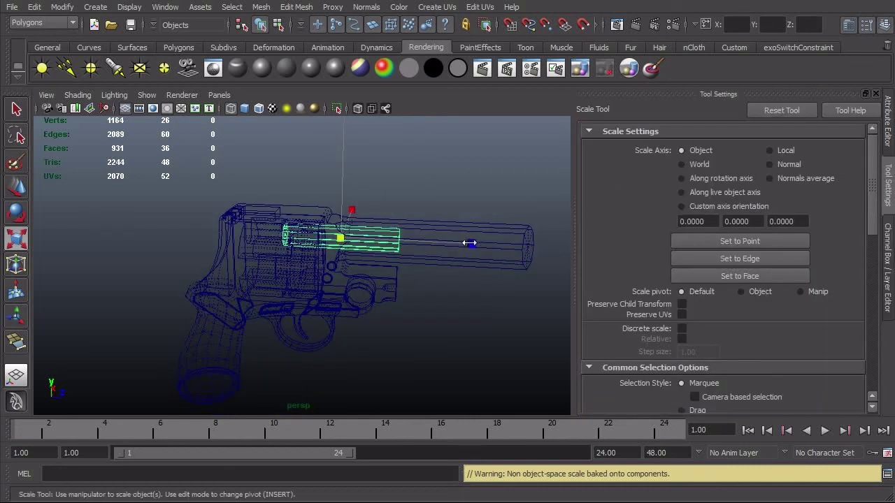
{"action": "left_click_drag", "start_coordinate": [470, 243], "coordinate": [699, 231]}
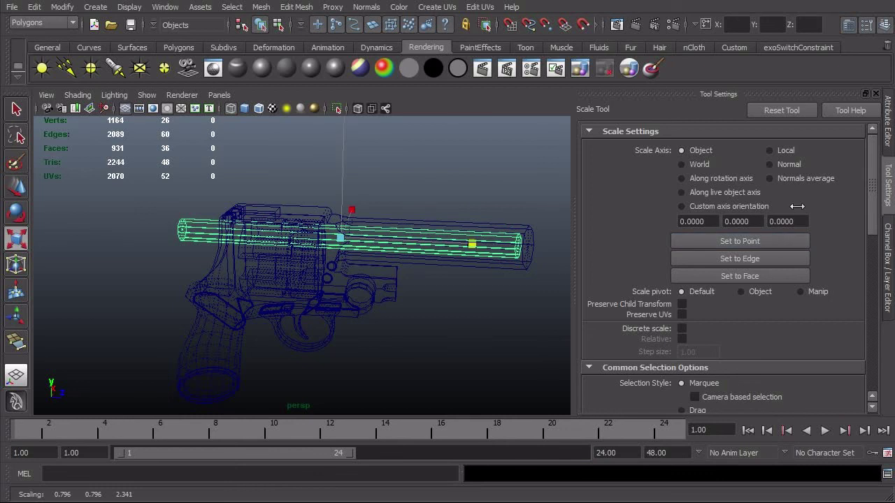
{"action": "left_click", "coordinate": [887, 237]}
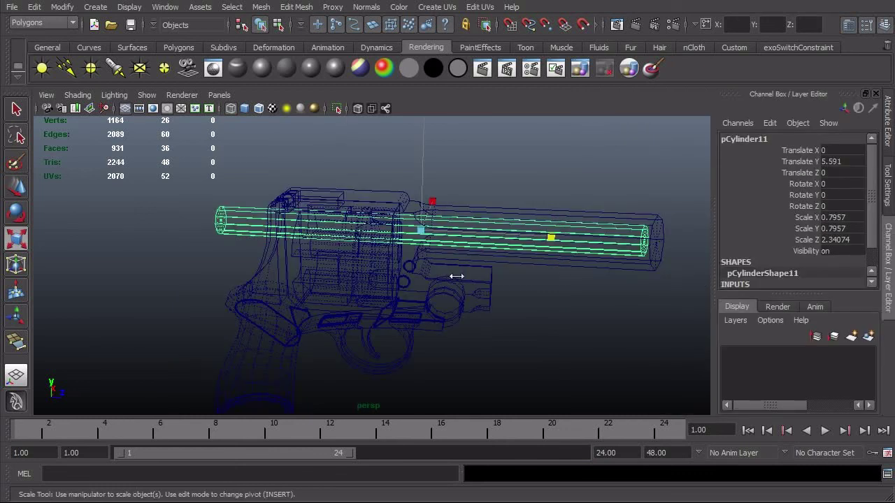
Step: Move the cylinder forward through the barrel to Translate Z of about 9.27 and check its placement in shaded display
{"action": "key", "text": "w"}
{"action": "left_click_drag", "start_coordinate": [469, 231], "coordinate": [395, 302]}
{"action": "key", "text": "5"}
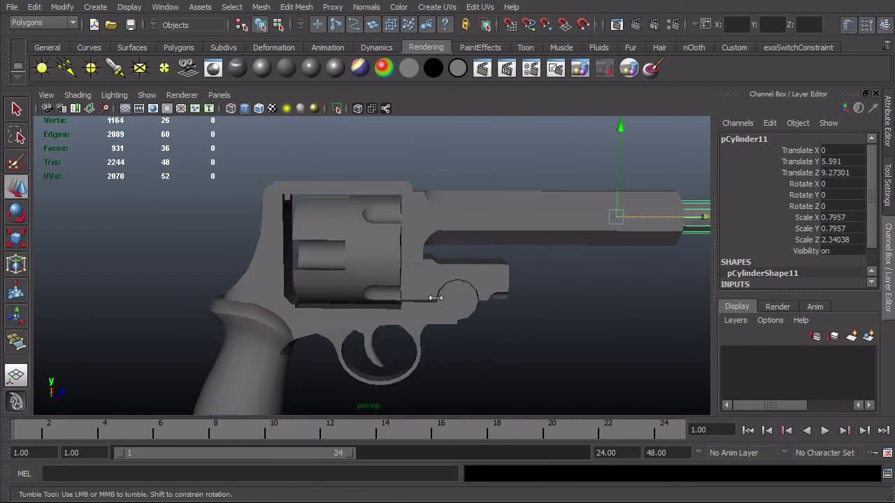
{"action": "mouse_move", "coordinate": [457, 297]}
{"action": "left_mouse_down", "text": "alt"}
{"action": "mouse_move", "coordinate": [471, 296]}
{"action": "mouse_move", "coordinate": [419, 300]}
{"action": "left_mouse_up", "text": "alt"}
{"action": "right_click_drag", "start_coordinate": [419, 300], "coordinate": [377, 300], "text": "alt"}
{"action": "left_click_drag", "start_coordinate": [378, 299], "coordinate": [397, 314], "text": "alt"}
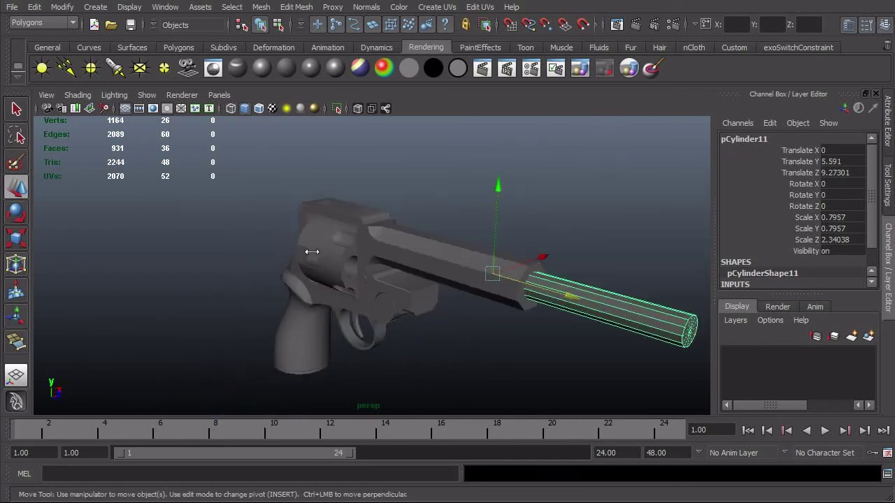
{"action": "right_click_drag", "start_coordinate": [341, 249], "coordinate": [324, 289], "text": "alt"}
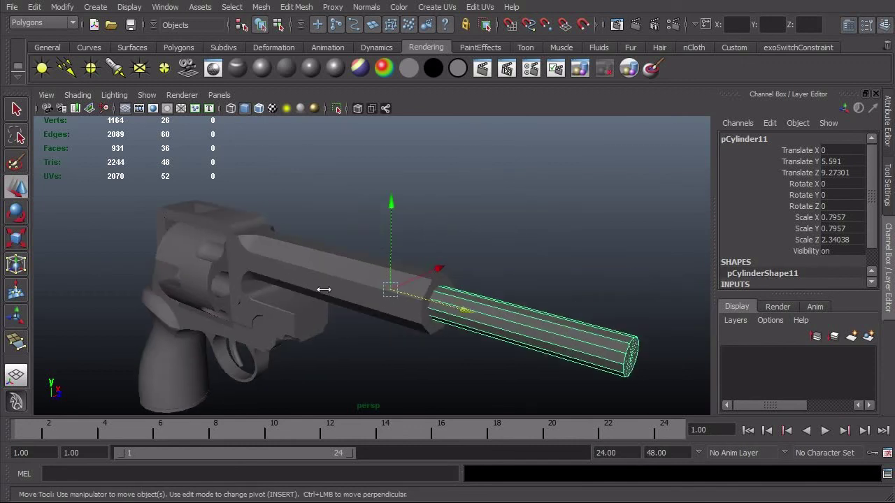
Step: Subtract the cylinder from the barrel mesh with a Boolean Difference, then isolate and frame the resulting mesh
{"action": "left_click", "coordinate": [311, 271]}
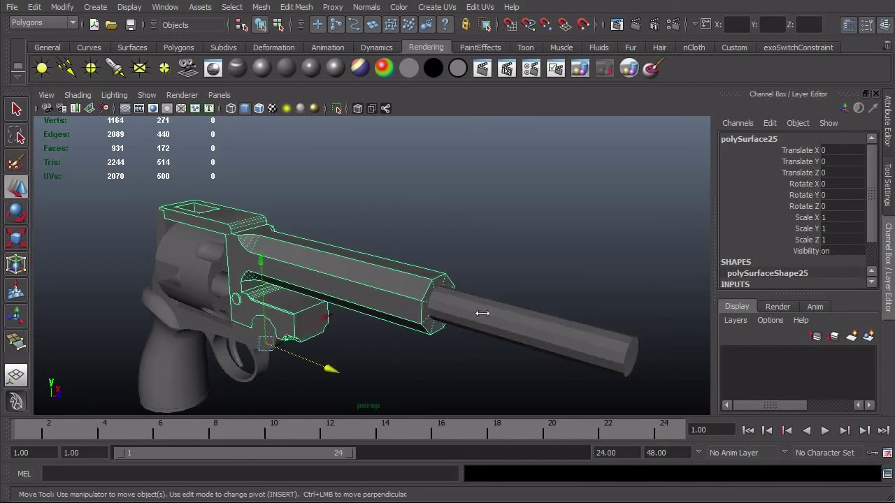
{"action": "left_click", "coordinate": [515, 315], "text": "shift"}
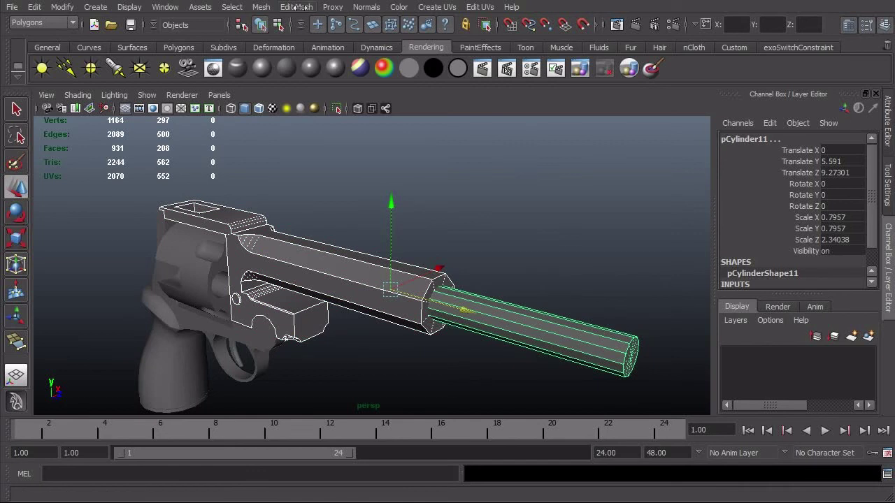
{"action": "left_click", "coordinate": [261, 7]}
{"action": "mouse_move", "coordinate": [293, 68]}
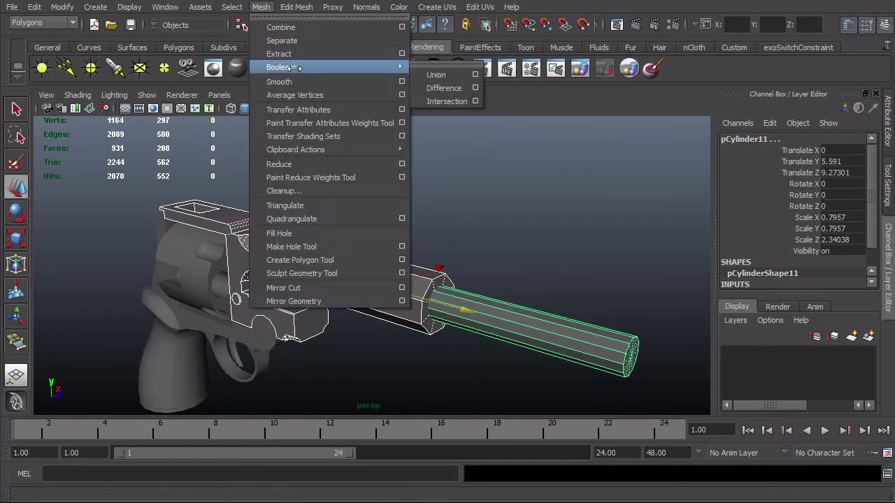
{"action": "left_click", "coordinate": [447, 88]}
{"action": "right_click_drag", "start_coordinate": [497, 277], "coordinate": [395, 328], "text": "alt"}
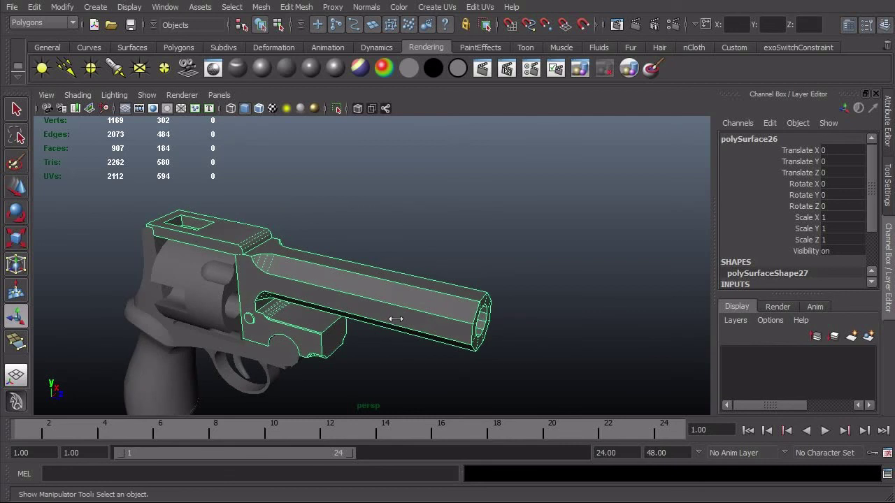
{"action": "key", "text": "ctrl+1"}
{"action": "key", "text": "f"}
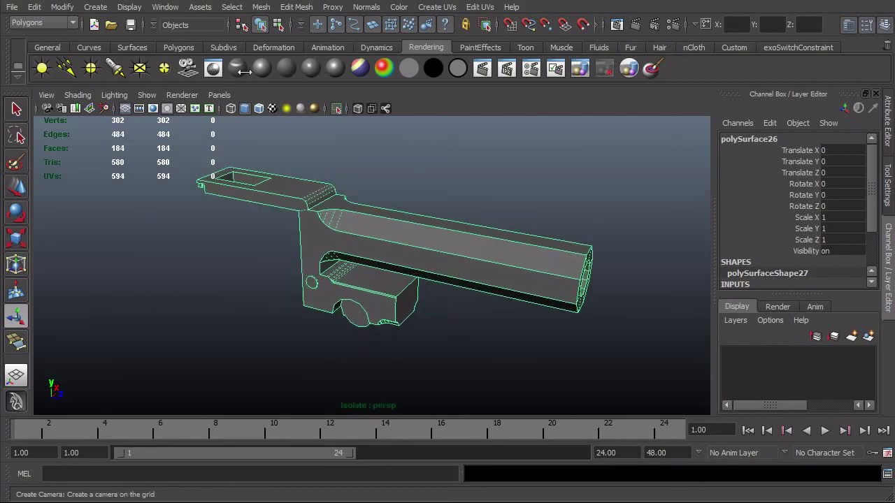
{"action": "left_click", "coordinate": [187, 68]}
{"action": "left_click_drag", "start_coordinate": [380, 239], "coordinate": [285, 250], "text": "alt"}
{"action": "key", "text": "ctrl+z"}
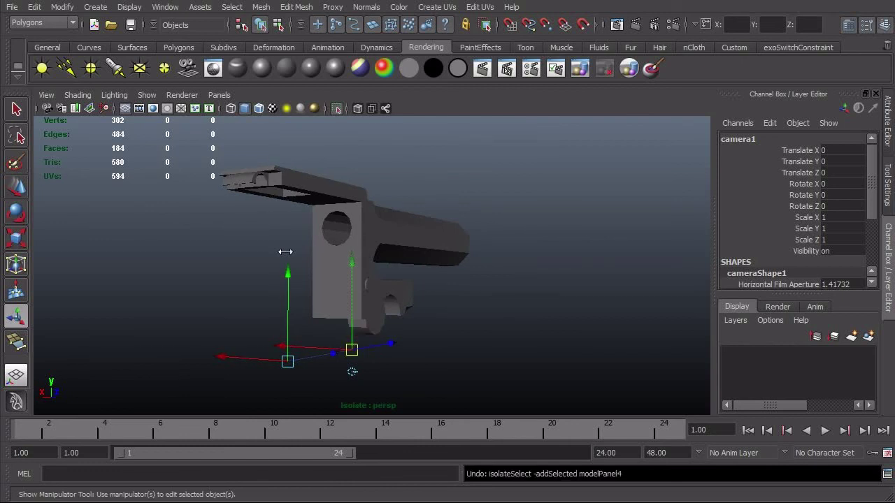
{"action": "key", "text": "ctrl+z"}
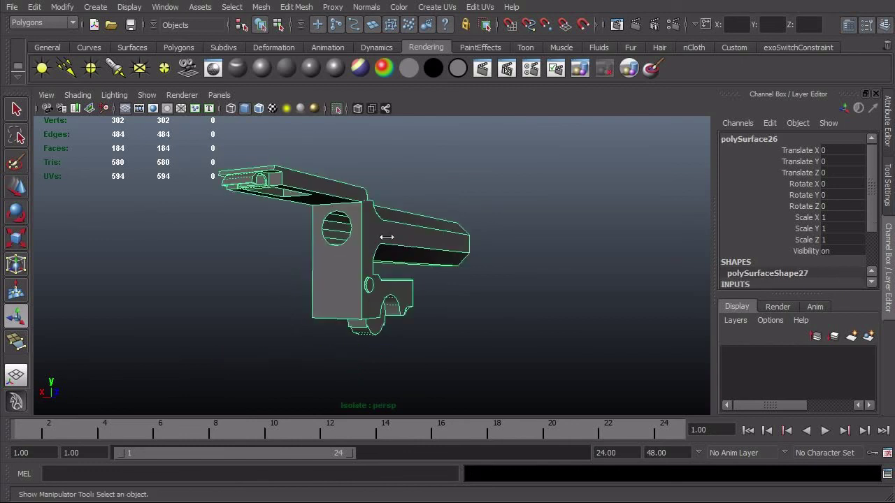
Step: Inspect the bore from both ends, soften the barrel mesh's edges to smooth the bore's shading, and clear the selection
{"action": "left_click_drag", "start_coordinate": [386, 262], "coordinate": [516, 278], "text": "alt"}
{"action": "left_click", "coordinate": [184, 330]}
{"action": "left_click_drag", "start_coordinate": [400, 330], "coordinate": [406, 263], "text": "alt"}
{"action": "left_click", "coordinate": [405, 254]}
{"action": "left_click", "coordinate": [447, 277]}
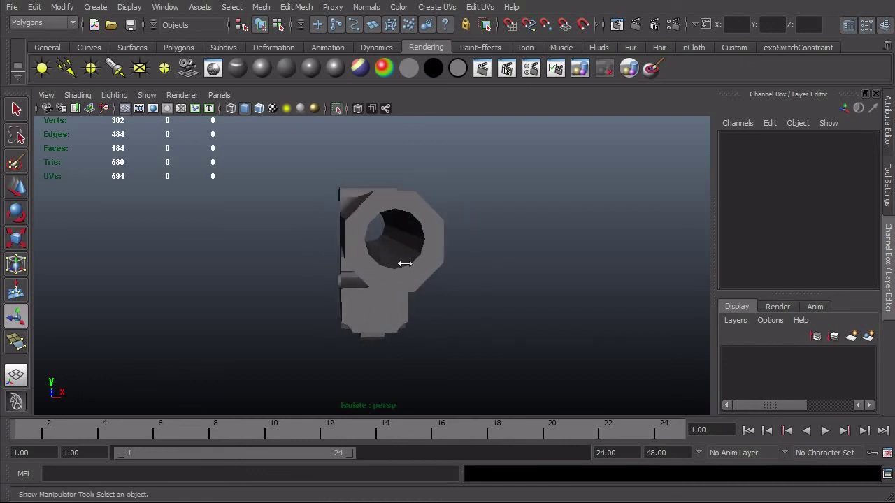
{"action": "left_click_drag", "start_coordinate": [407, 216], "coordinate": [434, 244], "text": "alt"}
{"action": "left_click", "coordinate": [440, 258]}
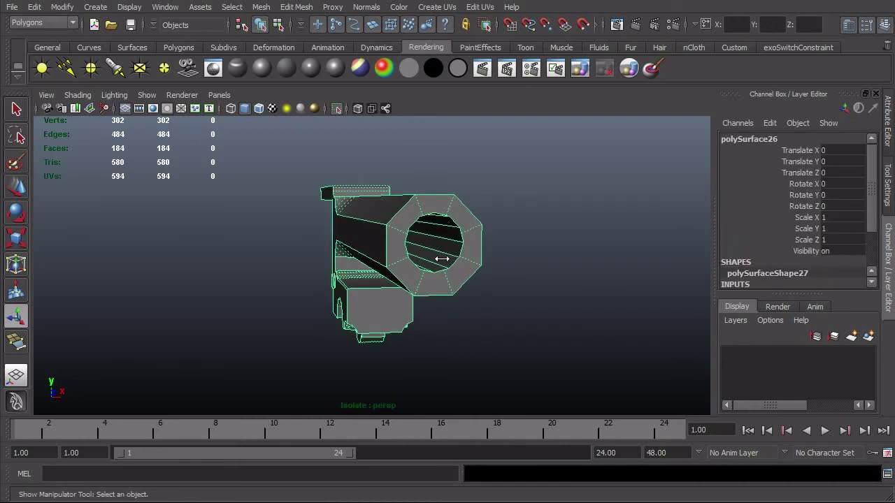
{"action": "right_click_drag", "start_coordinate": [442, 259], "coordinate": [536, 265], "text": "shift"}
{"action": "left_click", "coordinate": [578, 269]}
Step: Examine the muzzle face and the inside of the bore up close from several angles
{"action": "left_click_drag", "start_coordinate": [515, 301], "coordinate": [430, 331], "text": "alt"}
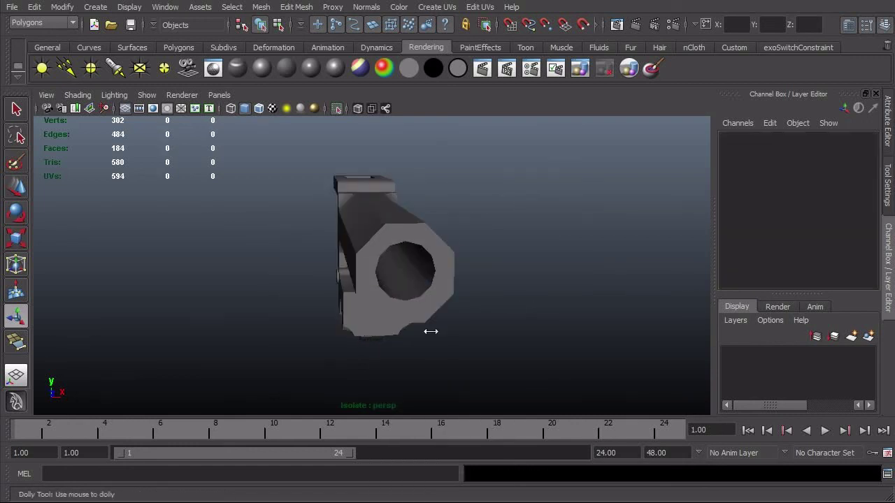
{"action": "right_click_drag", "start_coordinate": [430, 331], "coordinate": [479, 335], "text": "alt"}
{"action": "right_click_drag", "start_coordinate": [395, 340], "coordinate": [475, 310], "text": "alt"}
{"action": "left_click_drag", "start_coordinate": [476, 309], "coordinate": [429, 319], "text": "alt"}
{"action": "right_click_drag", "start_coordinate": [429, 320], "coordinate": [439, 316], "text": "alt"}
{"action": "left_click_drag", "start_coordinate": [438, 316], "coordinate": [449, 312], "text": "alt"}
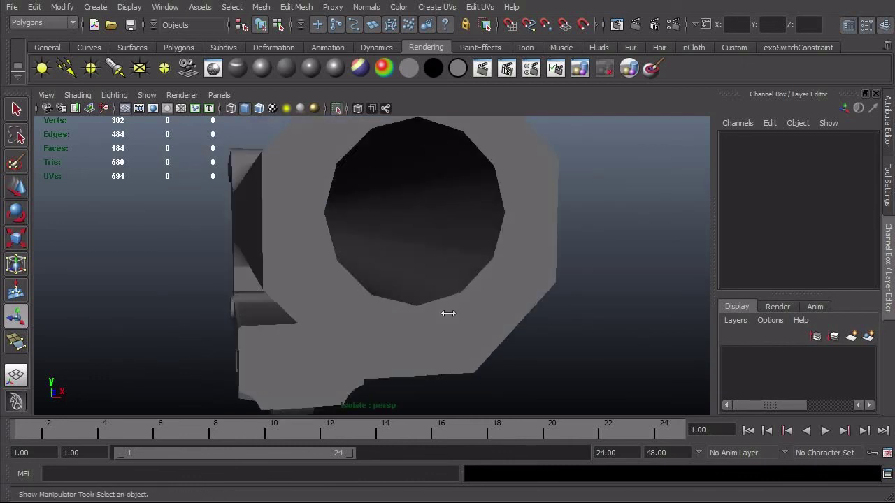
{"action": "left_click", "coordinate": [499, 276]}
{"action": "left_click", "coordinate": [582, 286]}
{"action": "left_click_drag", "start_coordinate": [459, 255], "coordinate": [452, 277], "text": "alt"}
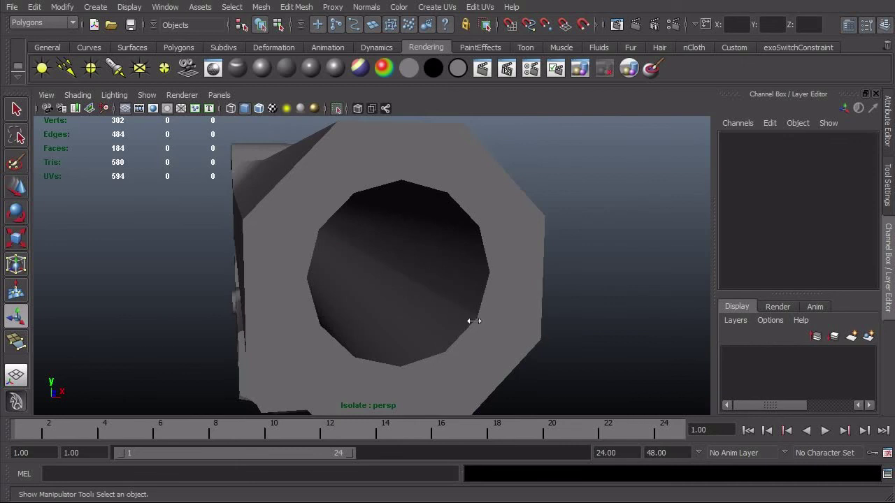
Step: Snap the muzzle face's stray inner-rim vertices along the lower edge of the bore onto the neighbouring bore vertices
{"action": "left_click_drag", "start_coordinate": [474, 339], "coordinate": [536, 359], "text": "alt"}
{"action": "left_click", "coordinate": [496, 332]}
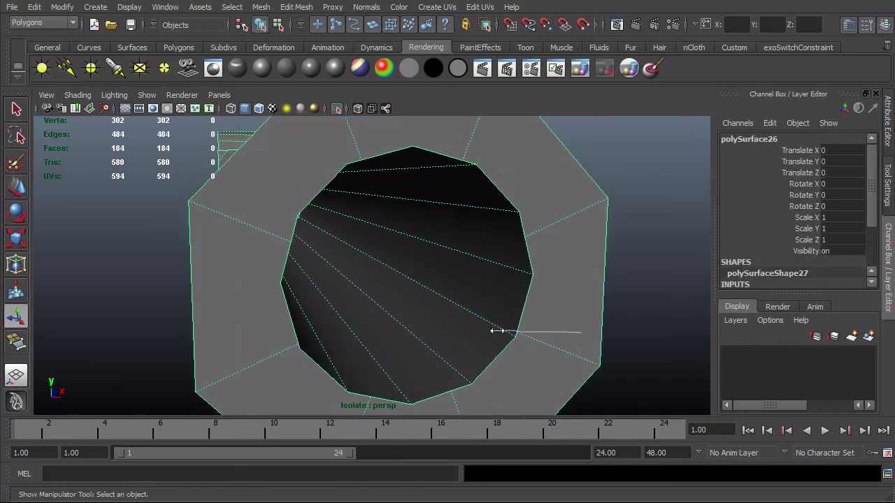
{"action": "left_click", "coordinate": [517, 333]}
{"action": "key", "text": "w"}
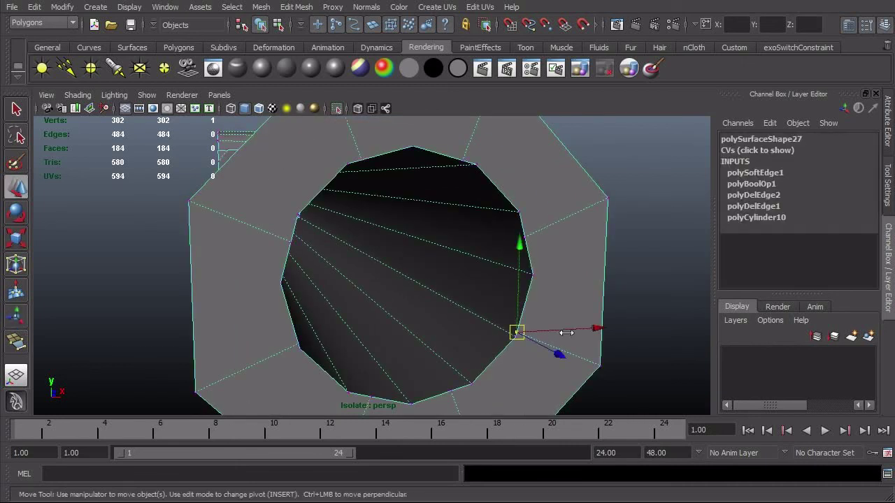
{"action": "key", "text": "v"}
{"action": "left_click_drag", "start_coordinate": [516, 333], "coordinate": [471, 384]}
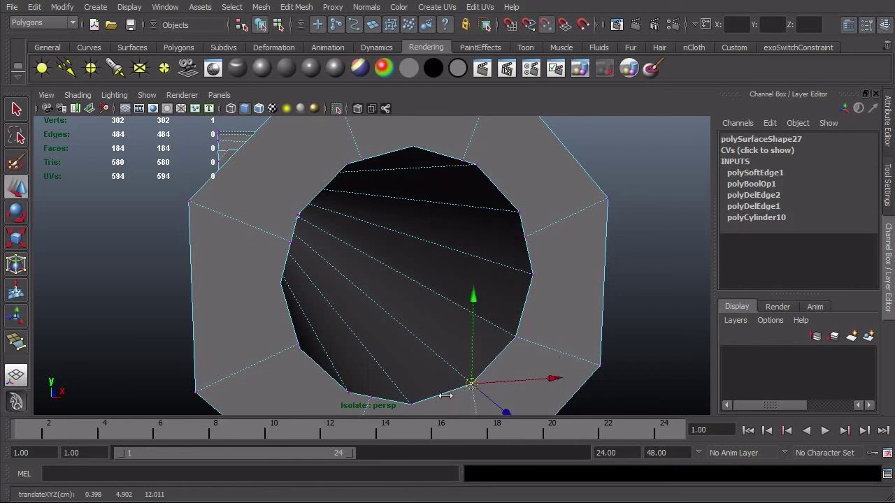
{"action": "left_click", "coordinate": [371, 397]}
{"action": "key", "text": "v"}
{"action": "left_click_drag", "start_coordinate": [371, 397], "coordinate": [411, 404]}
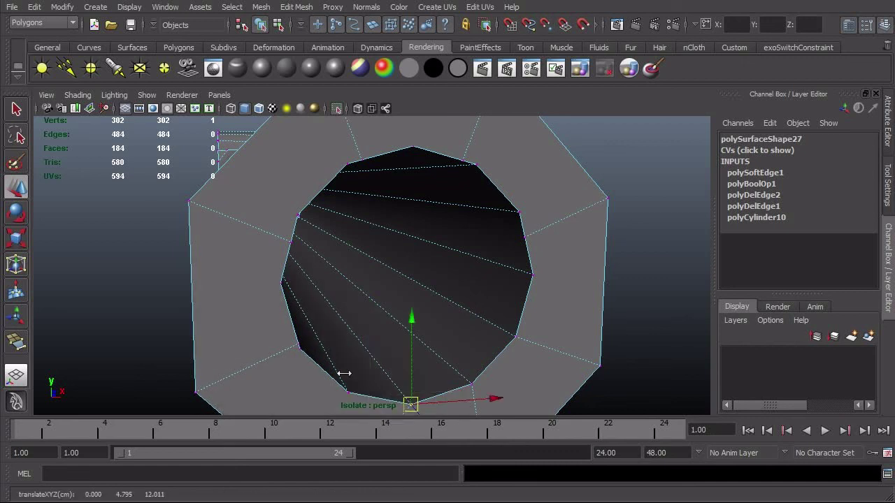
Step: Snap the stray inner-rim vertices on the bore's left side and along its upper edge onto the adjacent bore vertices
{"action": "left_click", "coordinate": [299, 344]}
{"action": "mouse_move", "coordinate": [299, 346]}
{"action": "left_mouse_down"}
{"action": "mouse_move", "coordinate": [315, 330]}
{"action": "mouse_move", "coordinate": [299, 347]}
{"action": "left_mouse_up"}
{"action": "key", "text": "ctrl+z"}
{"action": "key", "text": "v"}
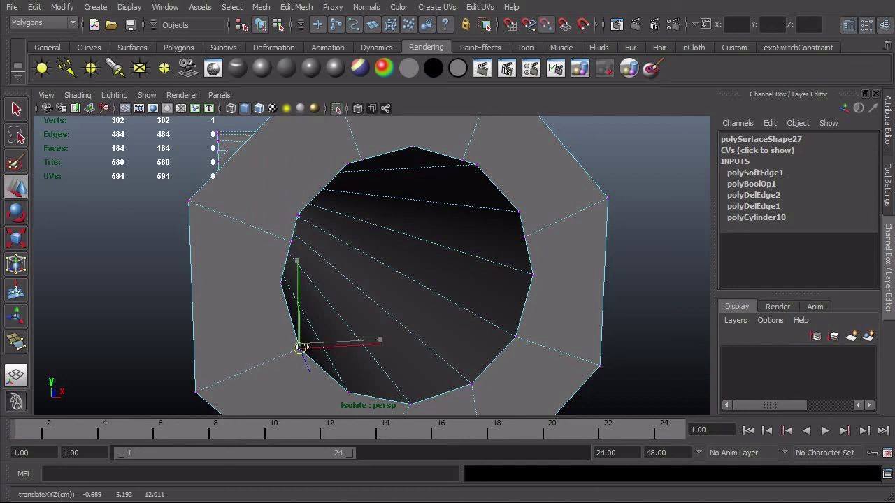
{"action": "left_click", "coordinate": [292, 245]}
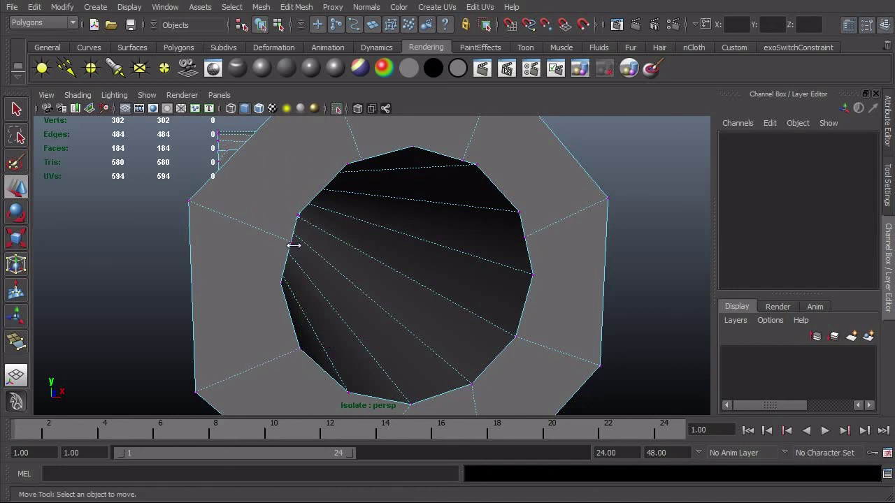
{"action": "left_click", "coordinate": [292, 244]}
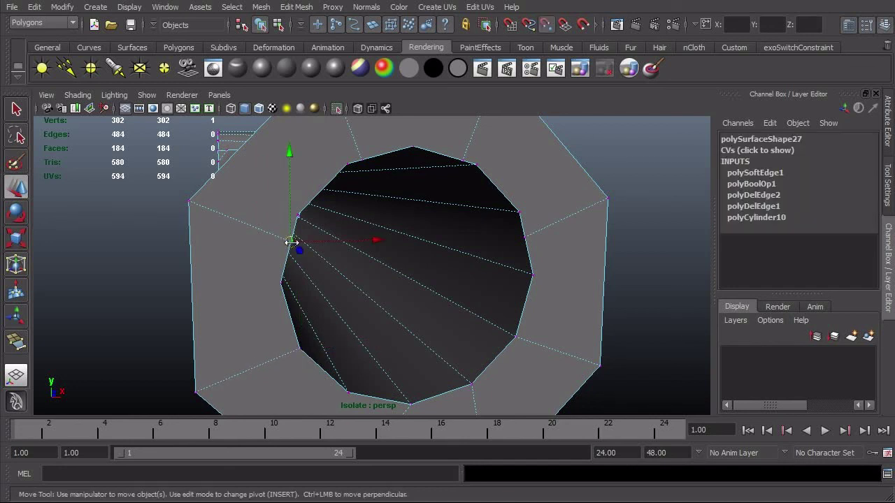
{"action": "left_click_drag", "start_coordinate": [293, 242], "coordinate": [297, 214]}
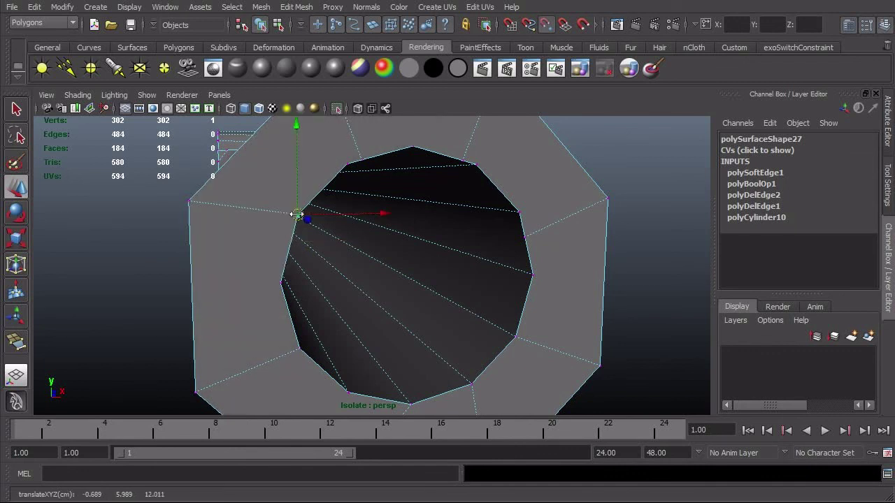
{"action": "left_click", "coordinate": [366, 162]}
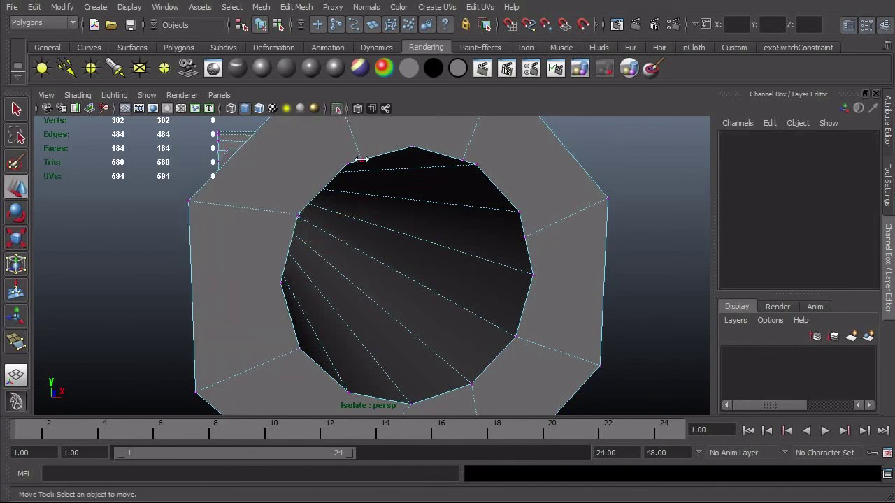
{"action": "left_click", "coordinate": [360, 160]}
{"action": "left_click_drag", "start_coordinate": [364, 164], "coordinate": [349, 165]}
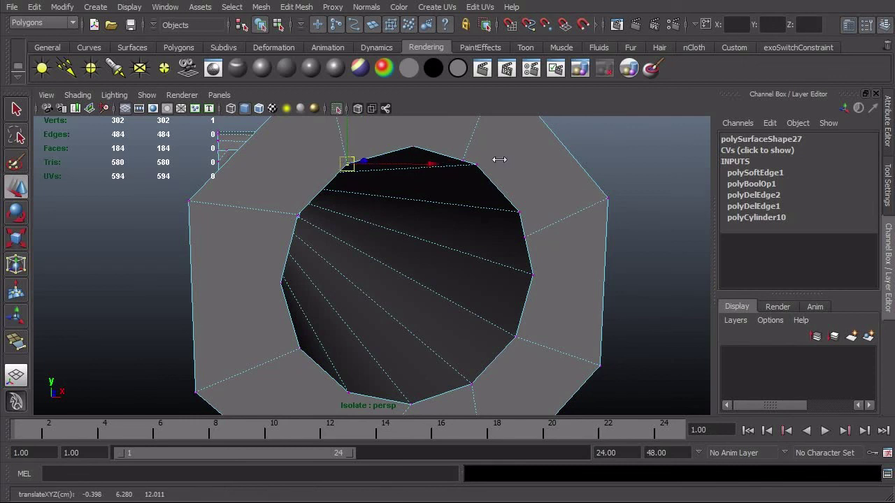
{"action": "left_click", "coordinate": [463, 163]}
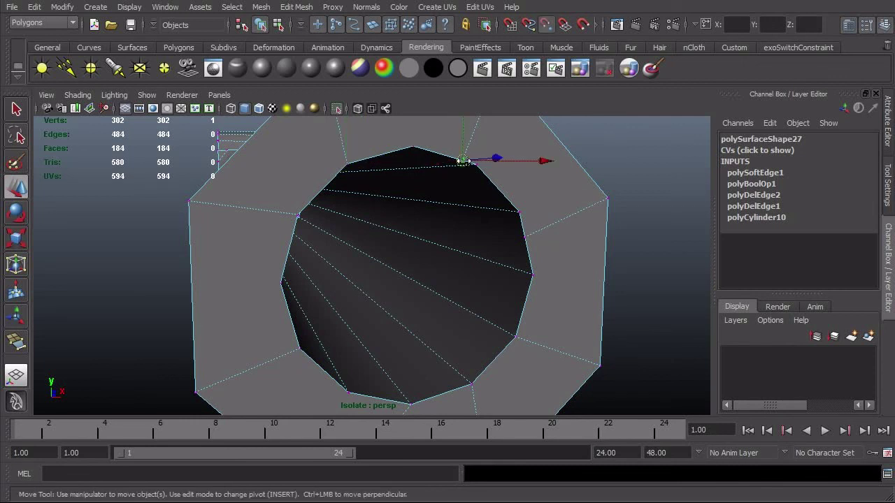
Step: Select all the vertices around the muzzle end of the barrel and merge the overlapping ones
{"action": "right_click_drag", "start_coordinate": [524, 207], "coordinate": [486, 278], "text": "alt"}
{"action": "left_click_drag", "start_coordinate": [391, 193], "coordinate": [457, 200], "text": "alt"}
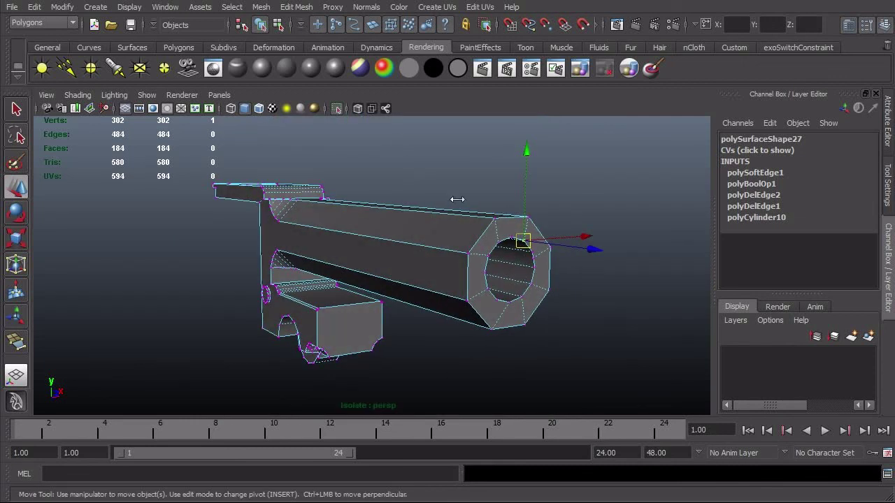
{"action": "left_click_drag", "start_coordinate": [766, 407], "coordinate": [763, 408]}
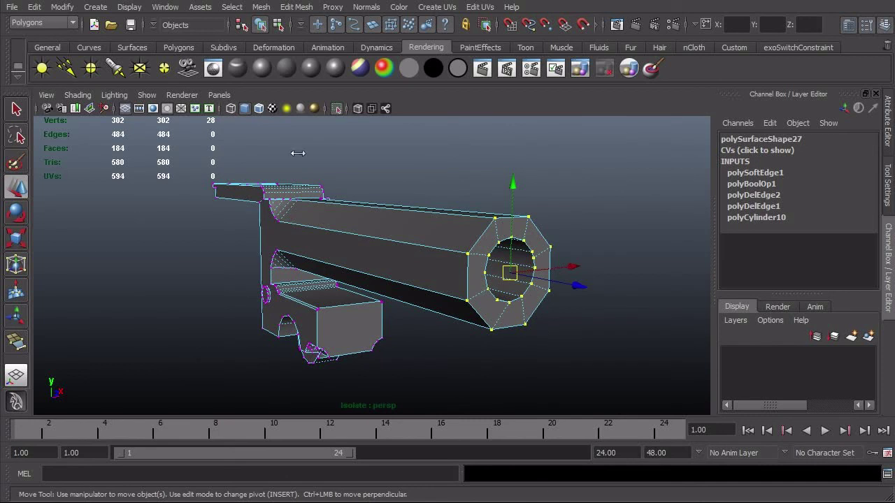
{"action": "left_click", "coordinate": [301, 8]}
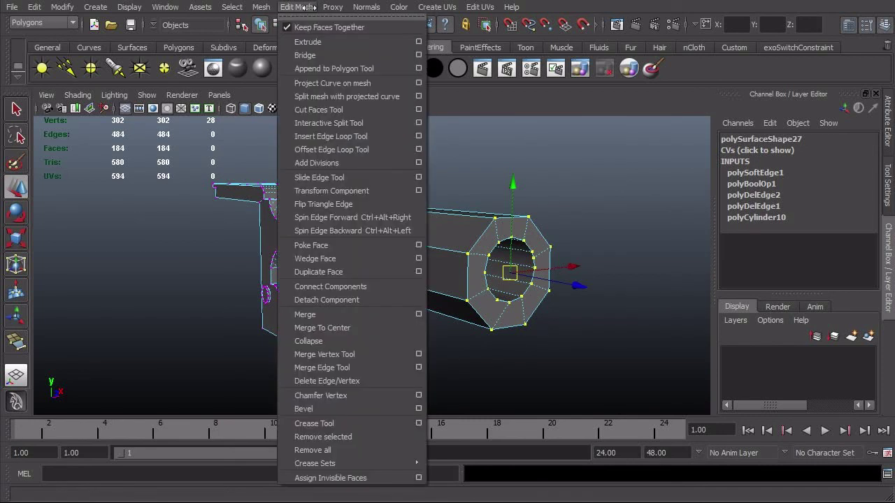
{"action": "left_click", "coordinate": [357, 316]}
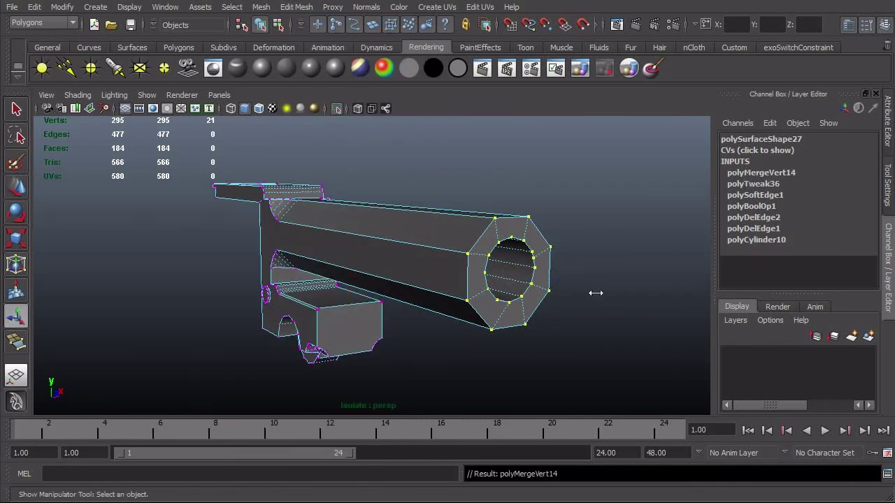
Step: Snap the remaining stray rim vertex on the bore's upper right onto its neighbour, merge them, and return to object mode
{"action": "key", "text": "f"}
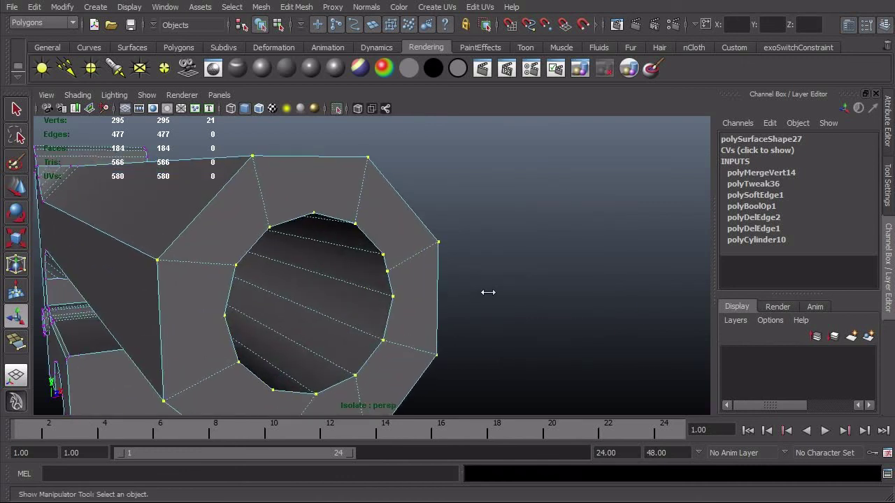
{"action": "key", "text": "w"}
{"action": "left_click", "coordinate": [392, 272]}
{"action": "left_click_drag", "start_coordinate": [388, 271], "coordinate": [377, 251]}
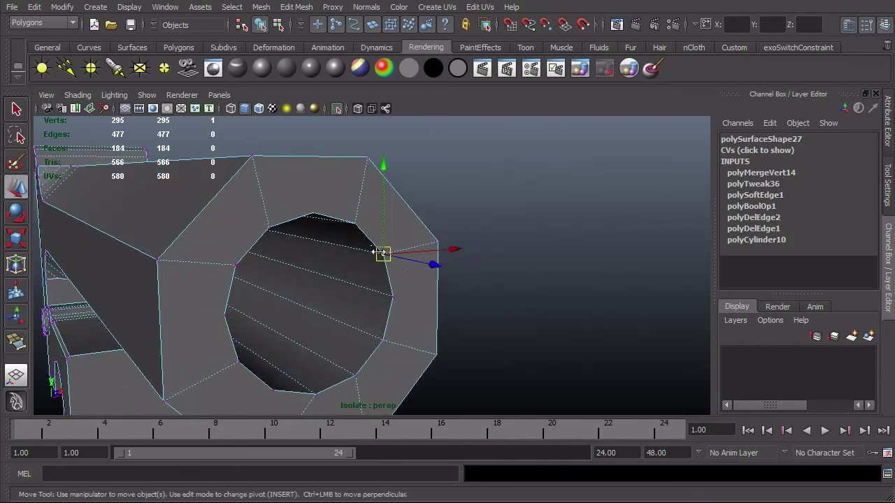
{"action": "key", "text": "g"}
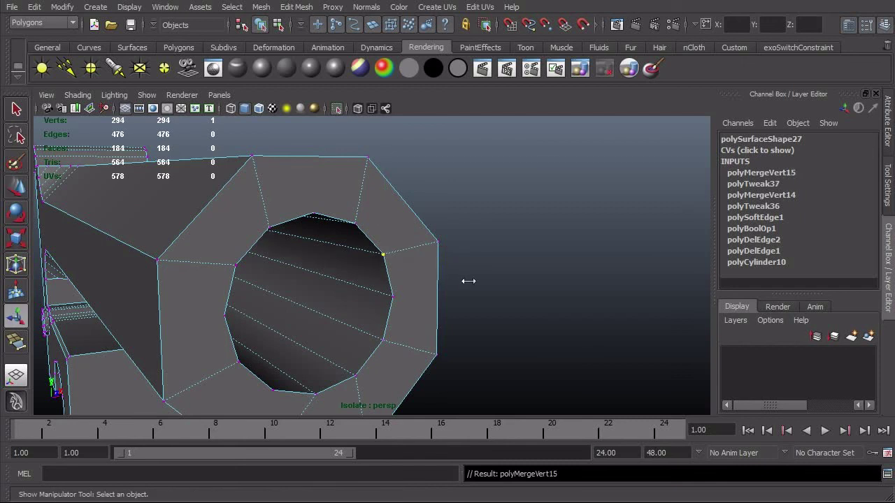
{"action": "right_click_drag", "start_coordinate": [468, 282], "coordinate": [349, 302], "text": "alt"}
{"action": "left_click", "coordinate": [427, 285]}
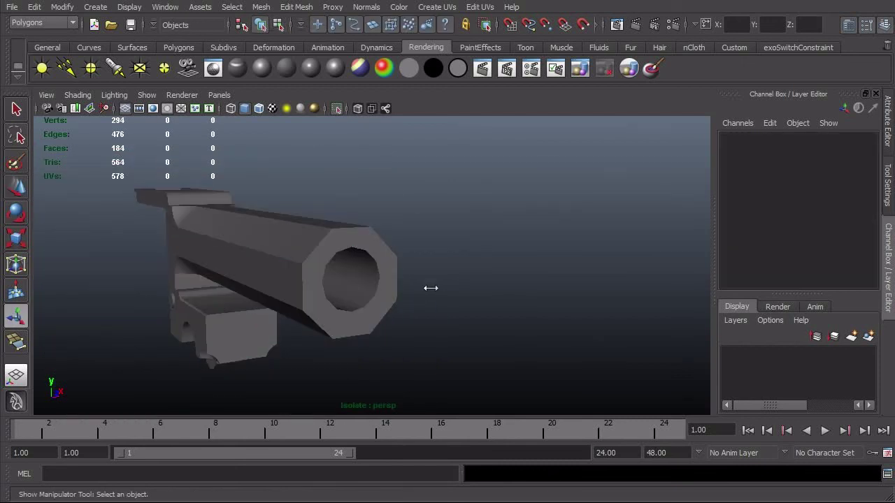
Step: Examine the bored barrel part from the side, at the bore's rear opening, and from underneath
{"action": "left_click_drag", "start_coordinate": [431, 285], "coordinate": [446, 310], "text": "alt"}
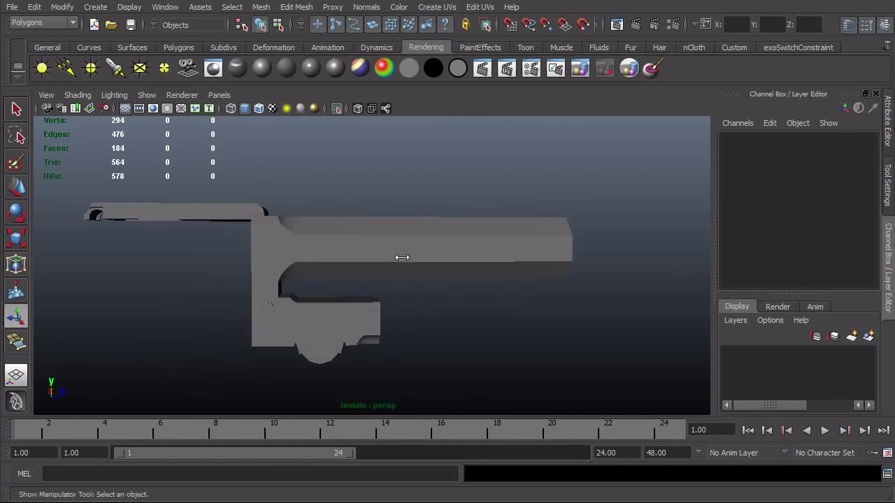
{"action": "left_click", "coordinate": [402, 258]}
{"action": "left_click_drag", "start_coordinate": [377, 319], "coordinate": [512, 320], "text": "alt"}
{"action": "right_click_drag", "start_coordinate": [513, 320], "coordinate": [602, 302], "text": "alt"}
{"action": "middle_click_drag", "start_coordinate": [609, 297], "coordinate": [481, 338], "text": "alt"}
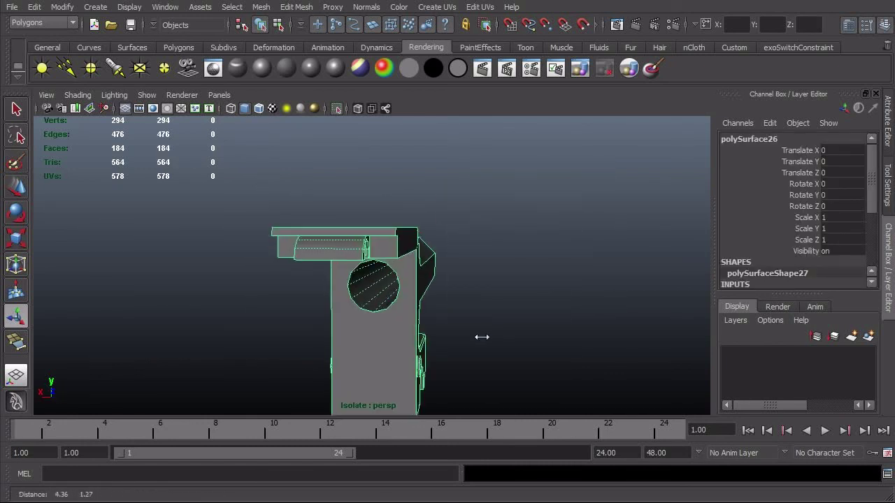
{"action": "right_click_drag", "start_coordinate": [497, 327], "coordinate": [630, 310], "text": "alt"}
{"action": "left_click_drag", "start_coordinate": [493, 356], "coordinate": [410, 205], "text": "alt"}
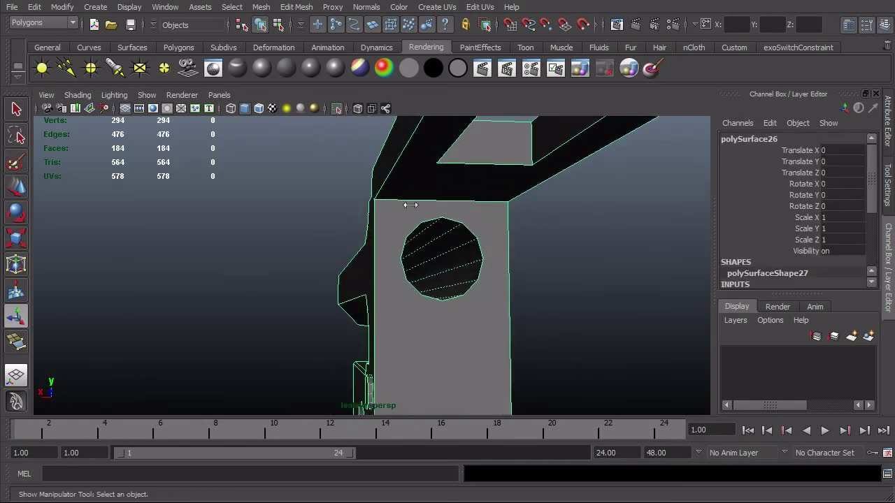
{"action": "left_click_drag", "start_coordinate": [527, 301], "coordinate": [459, 305], "text": "alt"}
{"action": "left_click", "coordinate": [529, 354]}
{"action": "left_click_drag", "start_coordinate": [529, 354], "coordinate": [370, 314], "text": "alt"}
{"action": "right_click_drag", "start_coordinate": [370, 314], "coordinate": [427, 280], "text": "alt"}
{"action": "left_click", "coordinate": [427, 280]}
{"action": "left_click_drag", "start_coordinate": [427, 280], "coordinate": [317, 269], "text": "alt"}
{"action": "middle_click_drag", "start_coordinate": [316, 270], "coordinate": [497, 296], "text": "alt"}
{"action": "left_click", "coordinate": [497, 295]}
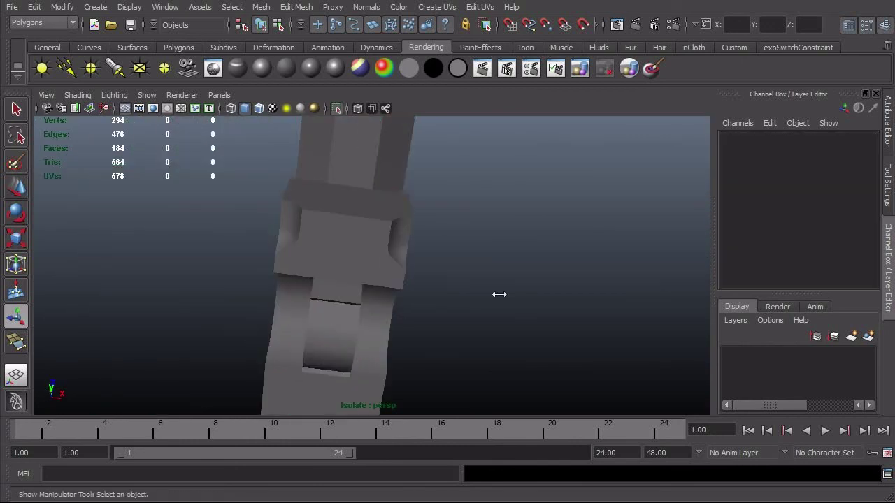
Step: End the isolation so the whole revolver shows, and select the half-modelled hinge piece beneath the barrel
{"action": "key", "text": "ctrl+1"}
{"action": "left_click_drag", "start_coordinate": [499, 294], "coordinate": [448, 342], "text": "alt"}
{"action": "left_click", "coordinate": [261, 391]}
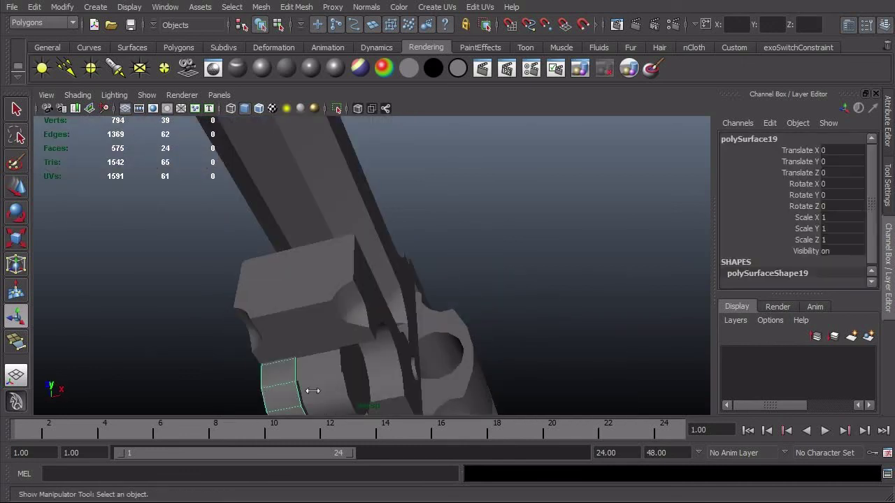
{"action": "left_click_drag", "start_coordinate": [310, 390], "coordinate": [405, 266], "text": "alt"}
{"action": "scroll", "coordinate": [405, 266], "scroll_direction": "up", "scroll_amount": 1}
{"action": "left_click_drag", "start_coordinate": [314, 325], "coordinate": [482, 386], "text": "alt"}
Step: Bring up the front view in wireframe and frame the selected hinge piece around the centre line
{"action": "key", "text": "space"}
{"action": "left_click", "coordinate": [499, 326]}
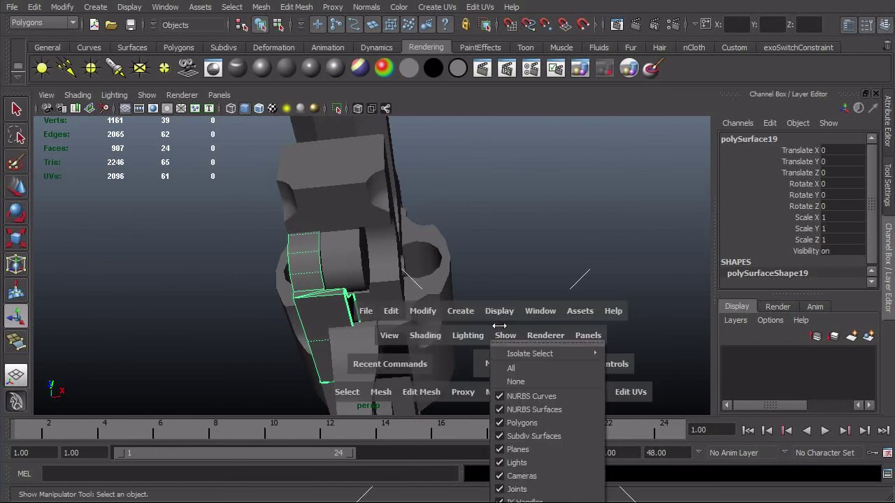
{"action": "key", "text": "space"}
{"action": "mouse_move", "coordinate": [464, 326]}
{"action": "left_mouse_down"}
{"action": "mouse_move", "coordinate": [453, 325]}
{"action": "mouse_move", "coordinate": [453, 339]}
{"action": "left_mouse_up"}
{"action": "middle_click_drag", "start_coordinate": [455, 364], "coordinate": [470, 179], "text": "alt"}
{"action": "right_click_drag", "start_coordinate": [332, 261], "coordinate": [621, 268], "text": "alt"}
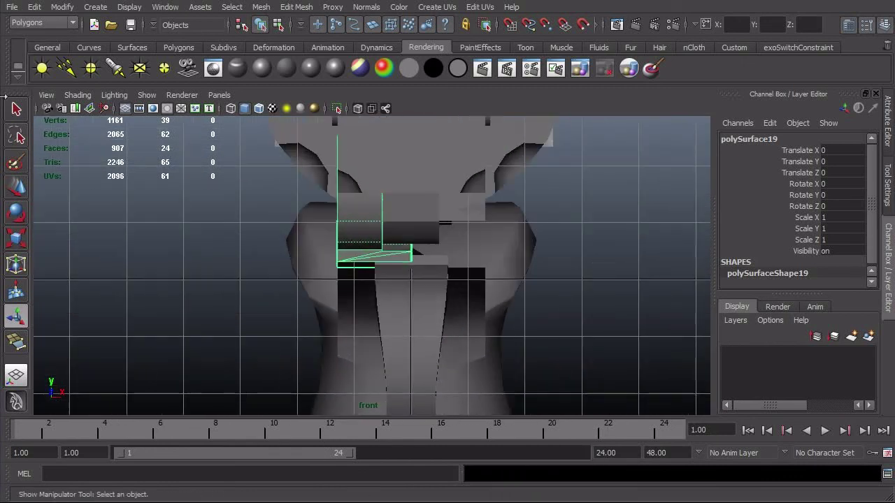
{"action": "key", "text": "4"}
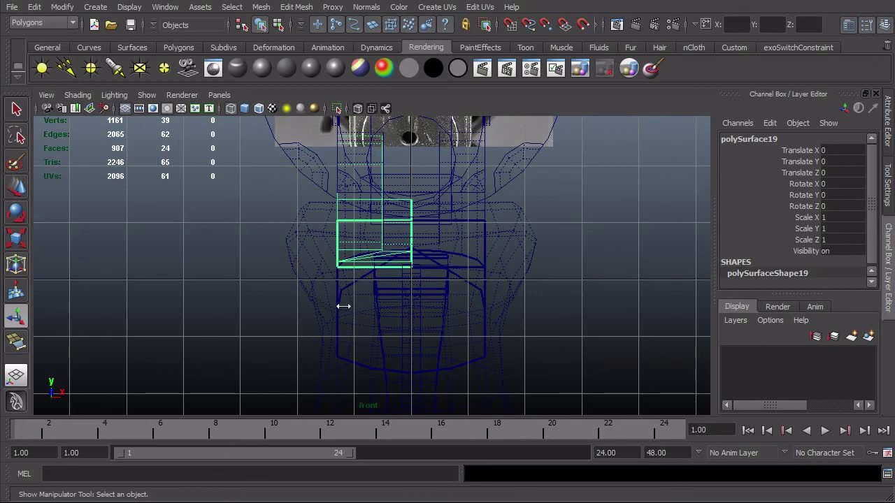
{"action": "right_click_drag", "start_coordinate": [256, 234], "coordinate": [693, 268], "text": "alt"}
{"action": "middle_click_drag", "start_coordinate": [572, 264], "coordinate": [540, 330], "text": "alt"}
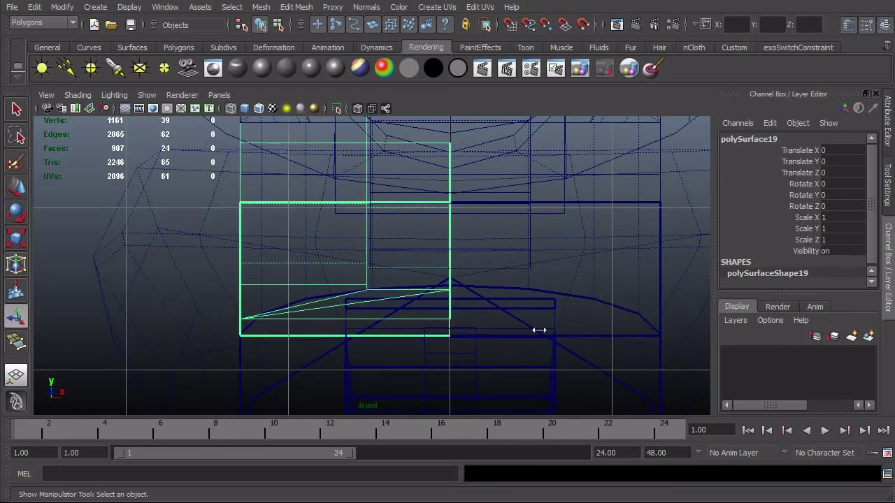
Step: In the perspective view, select the border edges along the open inner side of the hinge piece
{"action": "left_click_drag", "start_coordinate": [539, 330], "coordinate": [321, 384], "text": "alt"}
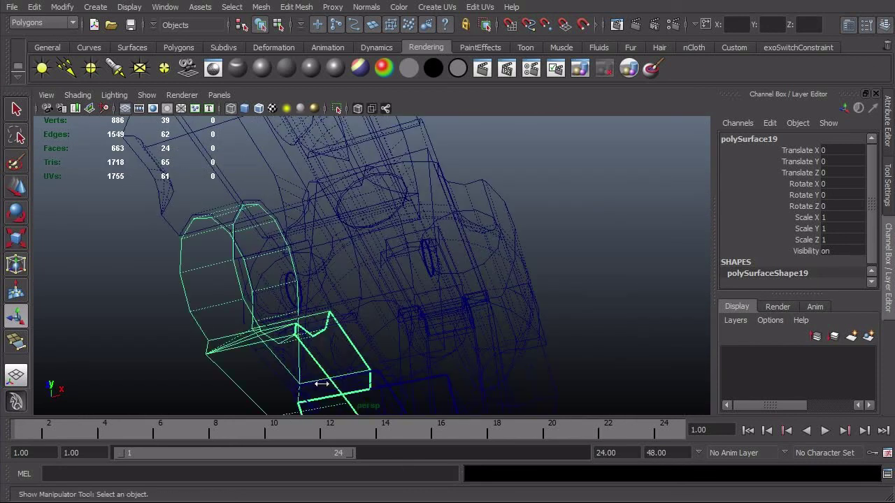
{"action": "left_click", "coordinate": [321, 355], "text": "shift"}
{"action": "left_click", "coordinate": [318, 365], "text": "shift"}
{"action": "right_click_drag", "start_coordinate": [221, 353], "coordinate": [223, 271]}
{"action": "double_click", "coordinate": [314, 360]}
{"action": "right_click_drag", "start_coordinate": [421, 376], "coordinate": [357, 361], "text": "alt"}
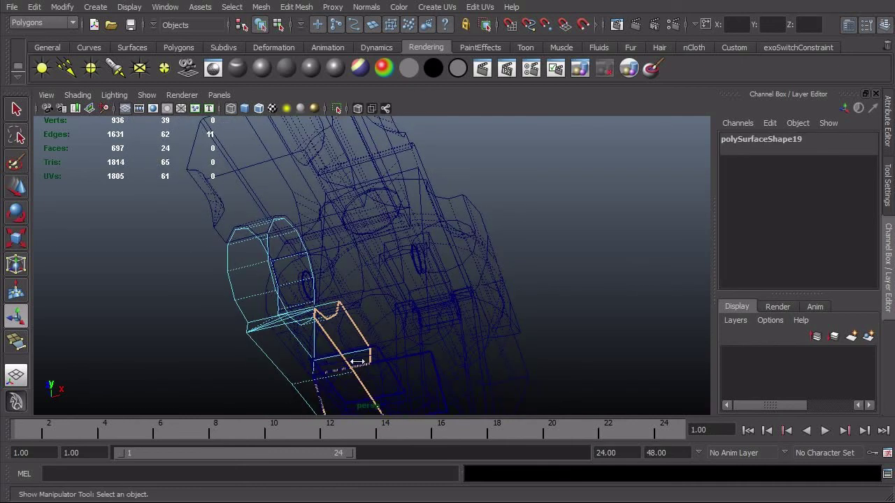
{"action": "left_click_drag", "start_coordinate": [357, 362], "coordinate": [315, 336], "text": "alt"}
{"action": "mouse_move", "coordinate": [396, 369]}
{"action": "left_mouse_down", "text": "alt"}
{"action": "mouse_move", "coordinate": [320, 335]}
{"action": "mouse_move", "coordinate": [339, 371]}
{"action": "mouse_move", "coordinate": [381, 349]}
{"action": "mouse_move", "coordinate": [368, 378]}
{"action": "mouse_move", "coordinate": [381, 376]}
{"action": "left_mouse_up", "text": "alt"}
Step: In the front view, grid-snap the selected border edges along X to the centre line
{"action": "key", "text": "space"}
{"action": "right_click_drag", "start_coordinate": [467, 331], "coordinate": [466, 358], "text": "alt"}
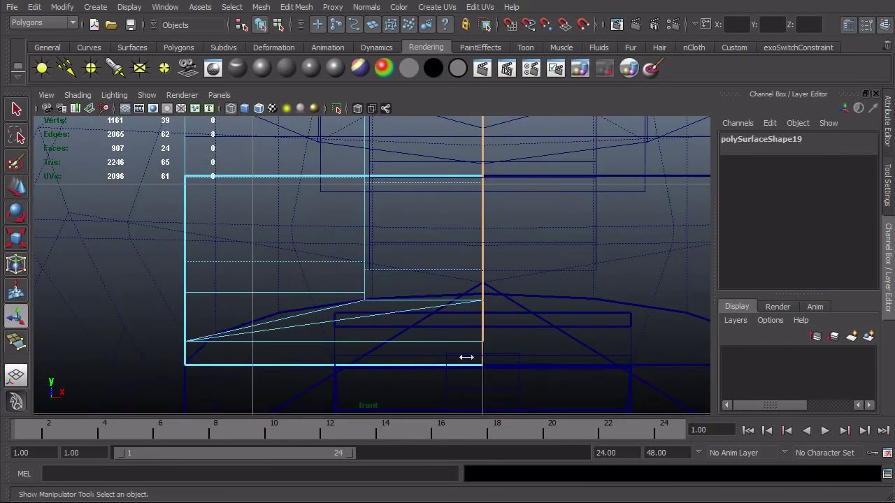
{"action": "right_click_drag", "start_coordinate": [586, 337], "coordinate": [571, 343], "text": "alt"}
{"action": "key", "text": "w"}
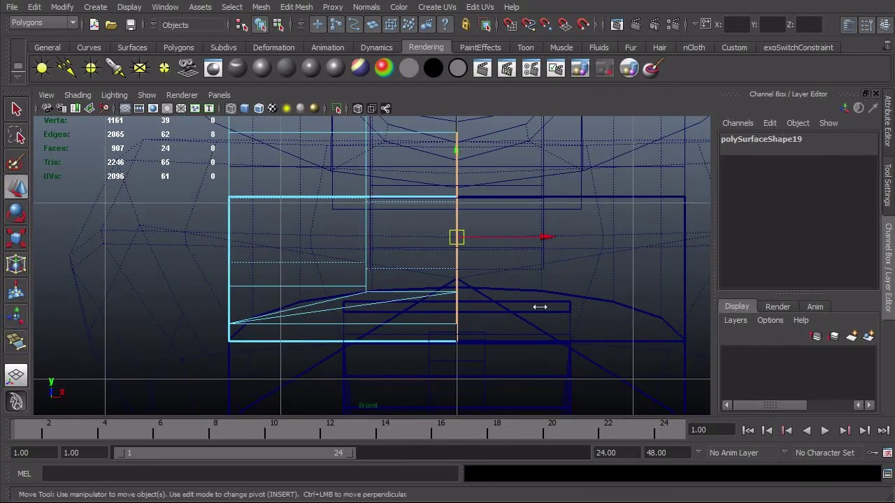
{"action": "left_click", "coordinate": [484, 240]}
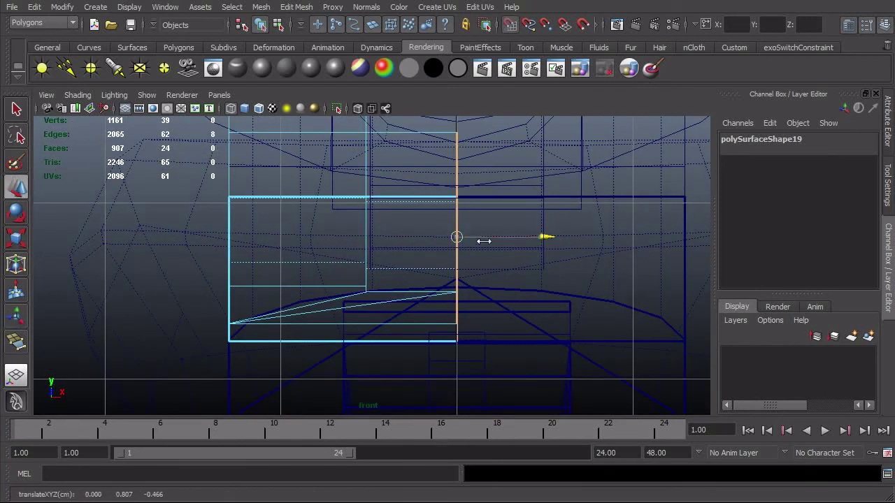
{"action": "mouse_move", "coordinate": [453, 264]}
{"action": "middle_mouse_down"}
{"action": "mouse_move", "coordinate": [341, 278]}
{"action": "mouse_move", "coordinate": [445, 268]}
{"action": "middle_mouse_up"}
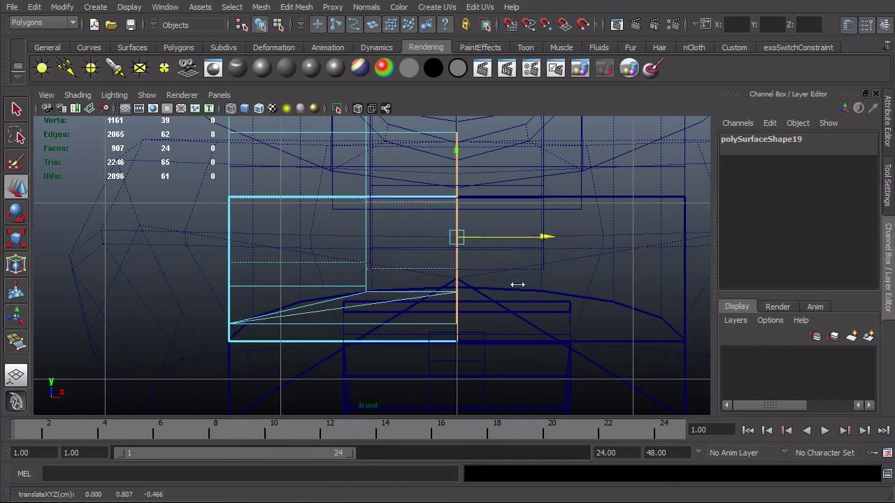
Step: Return the hinge piece to object mode and display the revolver shaded in the perspective view
{"action": "key", "text": "F8"}
{"action": "key", "text": "F8"}
{"action": "key", "text": "space"}
{"action": "left_click_drag", "start_coordinate": [551, 280], "coordinate": [469, 293]}
{"action": "key", "text": "5"}
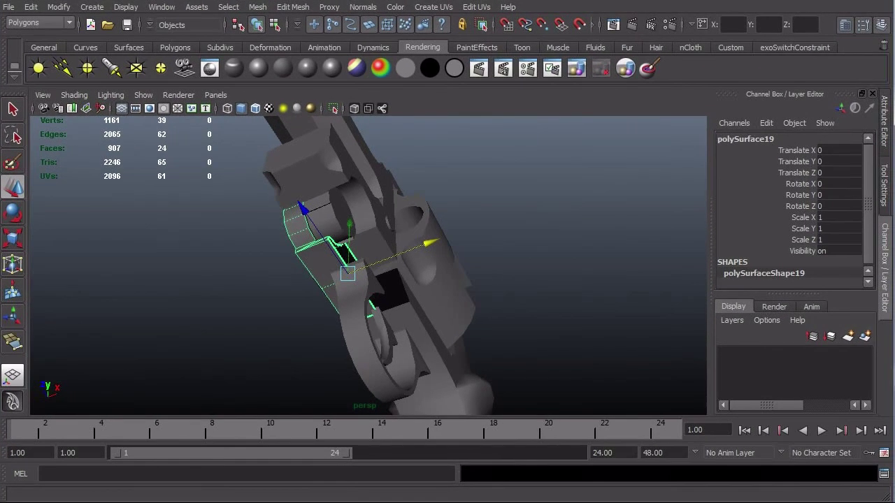
Step: Mirror the hinge piece's geometry in the +X direction and open the mirror's merge threshold for editing
{"action": "left_click", "coordinate": [254, 6]}
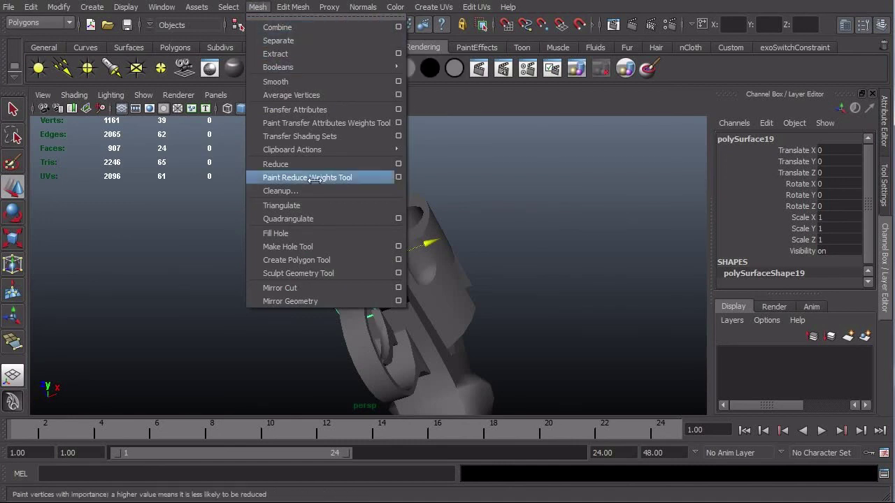
{"action": "left_click", "coordinate": [305, 301]}
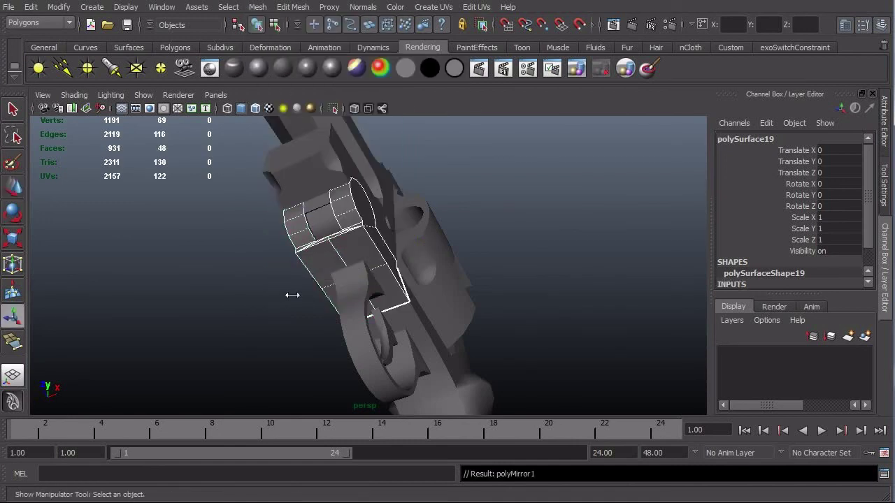
{"action": "right_click_drag", "start_coordinate": [292, 295], "coordinate": [360, 297], "text": "alt"}
{"action": "left_click_drag", "start_coordinate": [360, 298], "coordinate": [461, 313], "text": "alt"}
{"action": "right_click_drag", "start_coordinate": [461, 313], "coordinate": [552, 316], "text": "alt"}
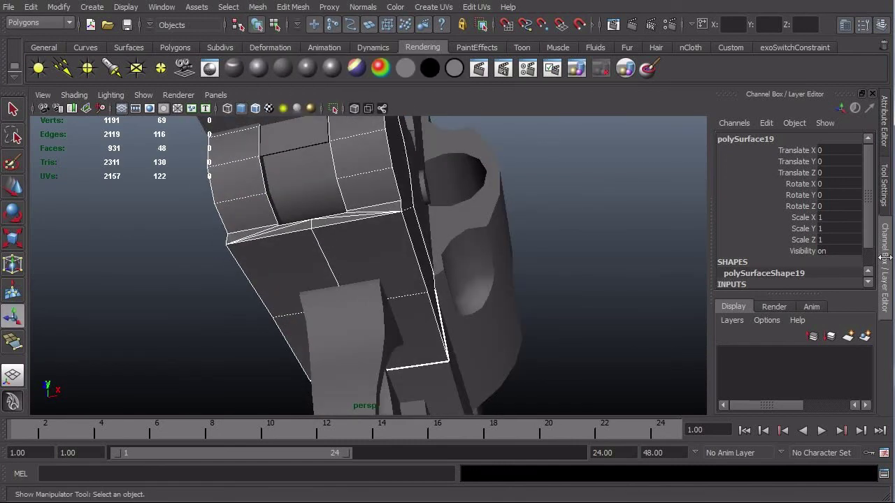
{"action": "scroll", "coordinate": [870, 238], "scroll_direction": "down", "scroll_amount": 2}
{"action": "left_click", "coordinate": [777, 274]}
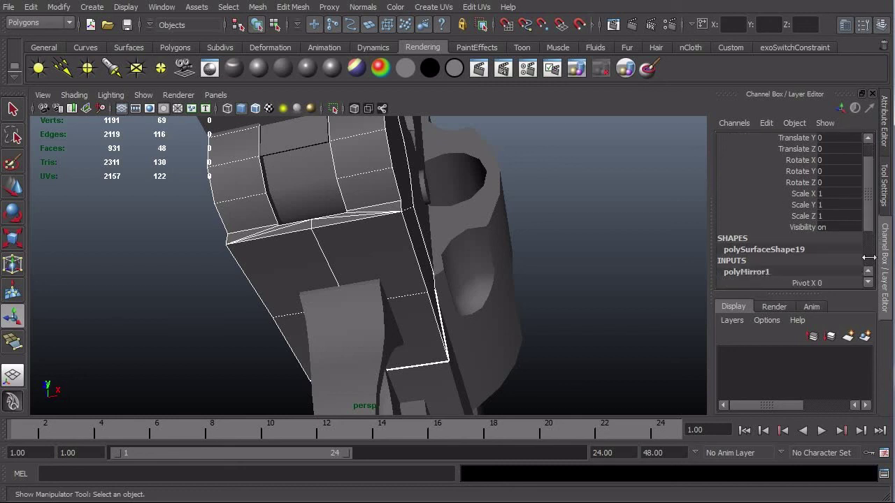
{"action": "scroll", "coordinate": [869, 223], "scroll_direction": "down", "scroll_amount": 5}
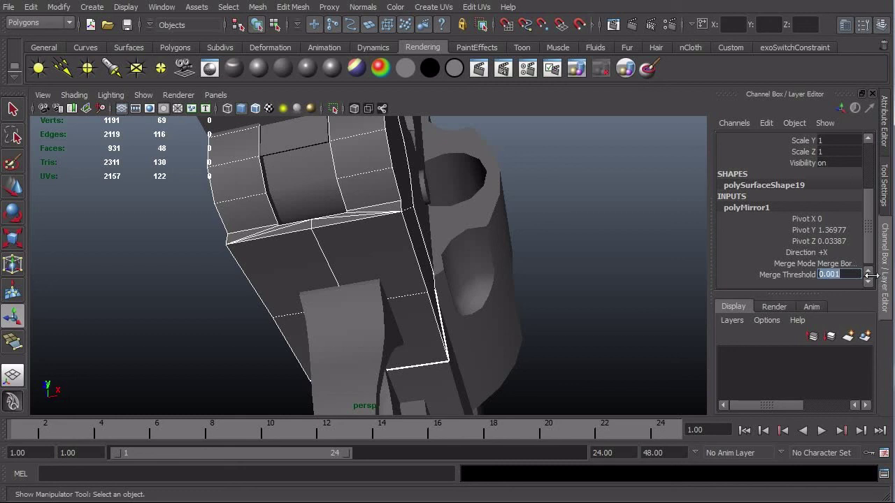
Step: Combine the mirrored hinge piece with the adjoining revolver frame into a single mesh
{"action": "left_click_drag", "start_coordinate": [622, 267], "coordinate": [527, 308], "text": "alt"}
{"action": "left_click", "coordinate": [483, 332]}
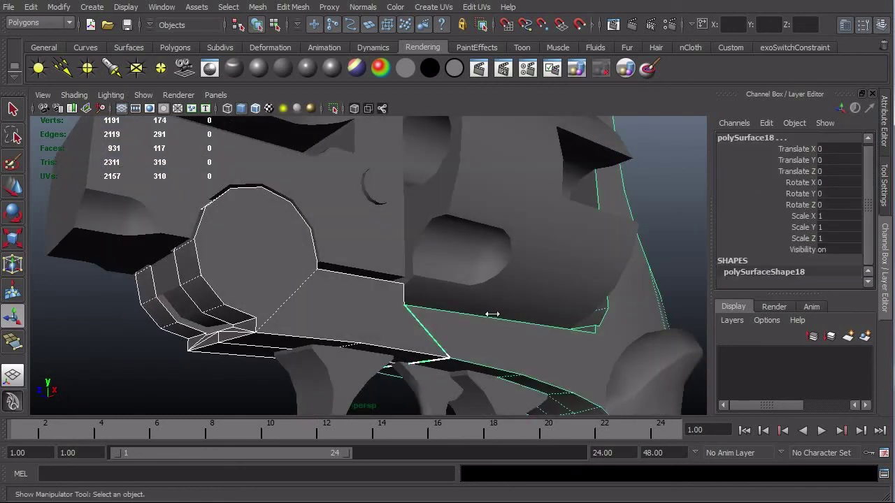
{"action": "left_click", "coordinate": [258, 6]}
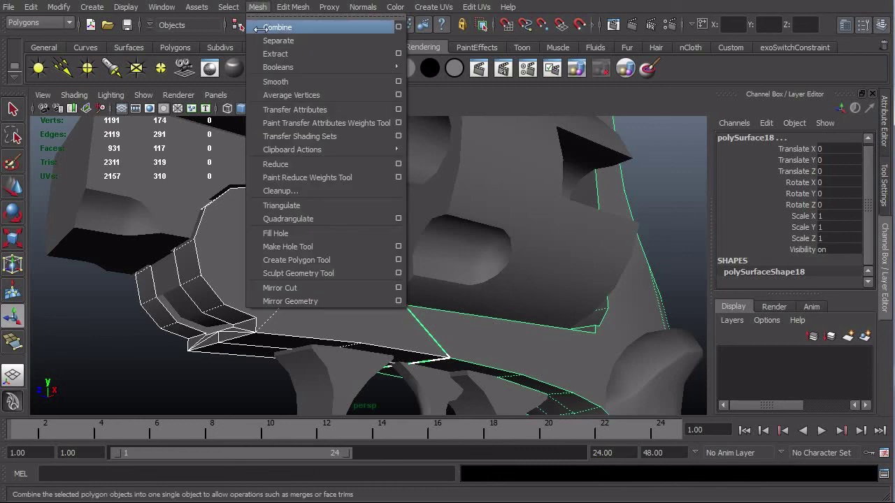
{"action": "left_click", "coordinate": [279, 26]}
Step: Select all vertices of the combined frame mesh and merge those that coincide
{"action": "right_click_drag", "start_coordinate": [510, 337], "coordinate": [324, 333]}
{"action": "right_click_drag", "start_coordinate": [636, 267], "coordinate": [164, 192], "text": "alt"}
{"action": "left_click_drag", "start_coordinate": [137, 140], "coordinate": [685, 475]}
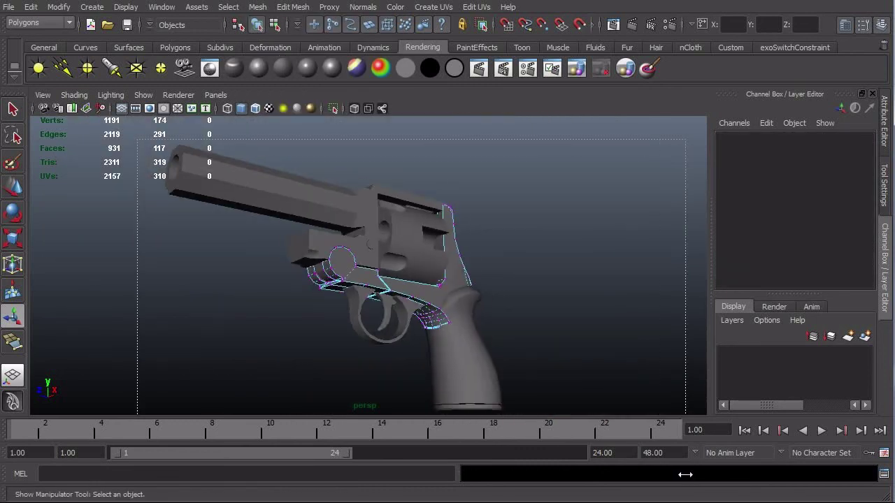
{"action": "left_click", "coordinate": [293, 6]}
{"action": "left_click", "coordinate": [313, 327]}
{"action": "left_click_drag", "start_coordinate": [315, 314], "coordinate": [371, 361], "text": "alt"}
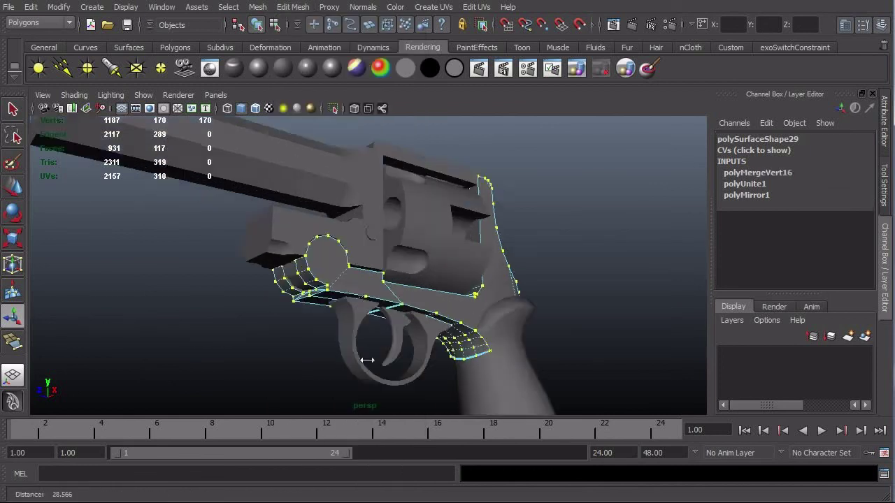
{"action": "right_click_drag", "start_coordinate": [372, 361], "coordinate": [474, 369], "text": "alt"}
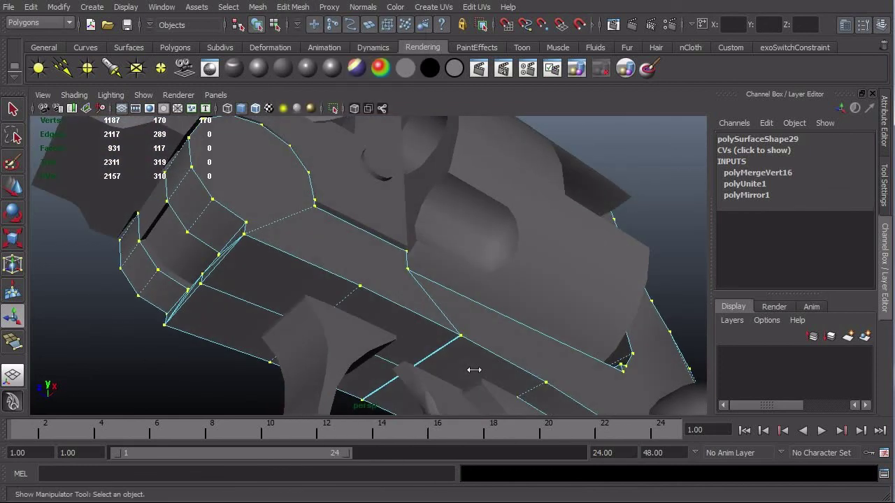
Step: Examine the seam between the hinge piece and the frame in shaded and wireframe display, checking a vertex at the joint
{"action": "key", "text": "F8"}
{"action": "key", "text": "4"}
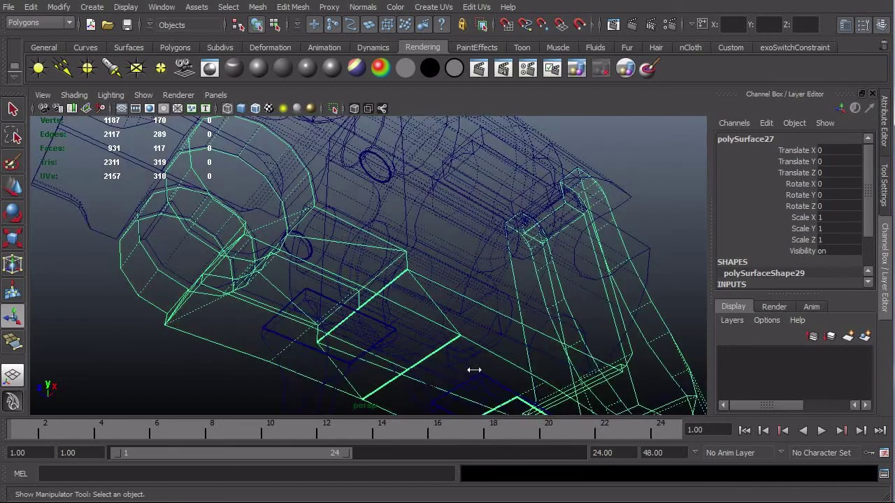
{"action": "key", "text": "5"}
{"action": "left_click_drag", "start_coordinate": [487, 372], "coordinate": [378, 367], "text": "alt"}
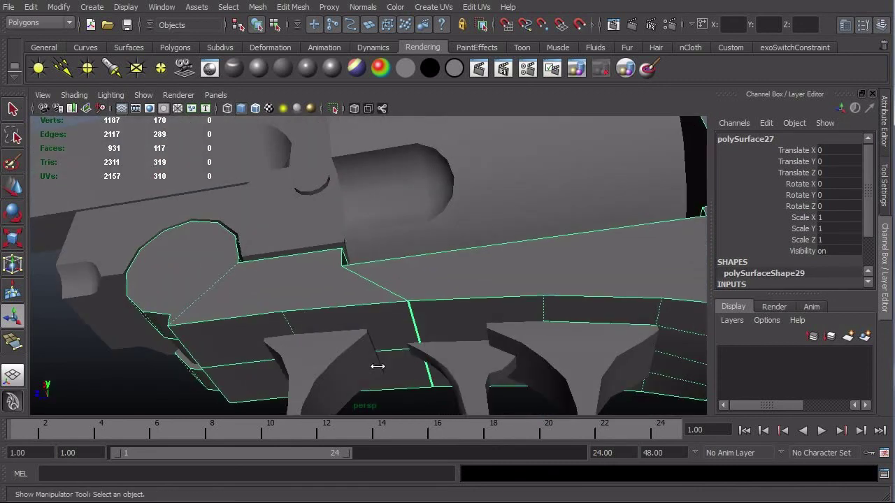
{"action": "right_click_drag", "start_coordinate": [378, 367], "coordinate": [632, 366], "text": "alt"}
{"action": "middle_click_drag", "start_coordinate": [593, 402], "coordinate": [519, 323], "text": "alt"}
{"action": "key", "text": "F8"}
{"action": "left_click_drag", "start_coordinate": [383, 263], "coordinate": [380, 289]}
{"action": "key", "text": "4"}
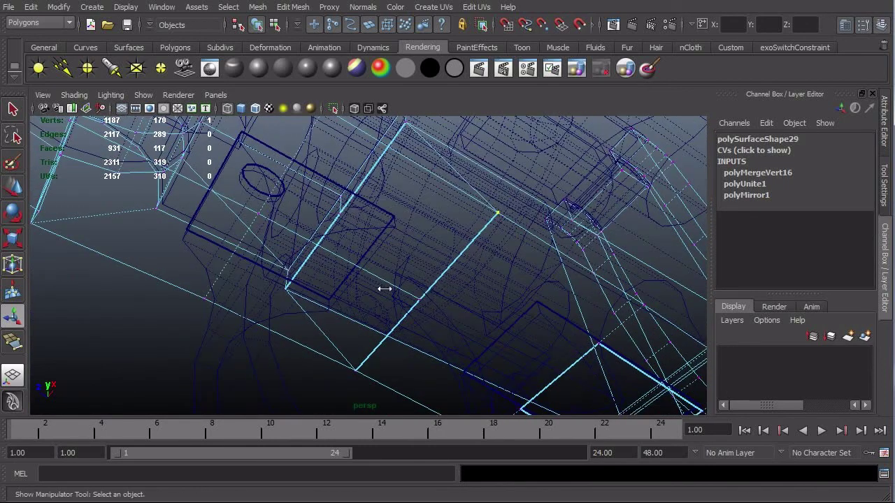
{"action": "left_click_drag", "start_coordinate": [221, 219], "coordinate": [182, 237], "text": "alt"}
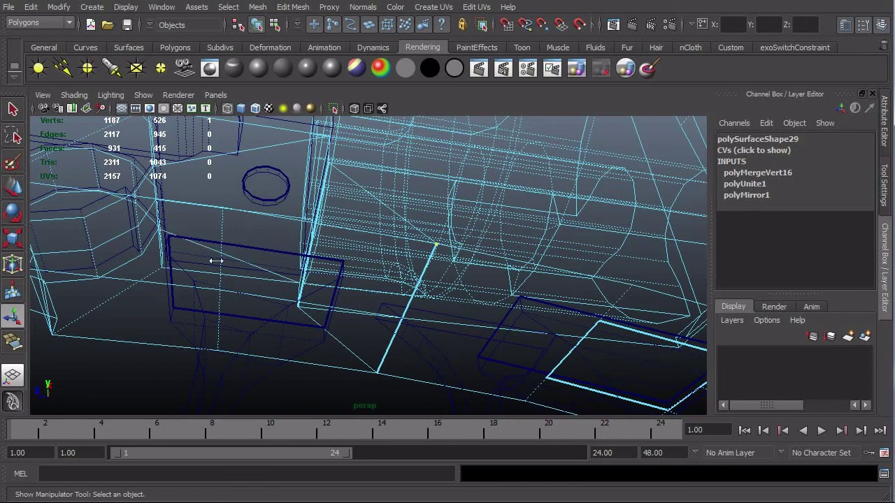
Step: Reselect the combined frame mesh and delete the redundant edges running along the hinge piece's centre line
{"action": "key", "text": "F8"}
{"action": "left_click", "coordinate": [197, 284]}
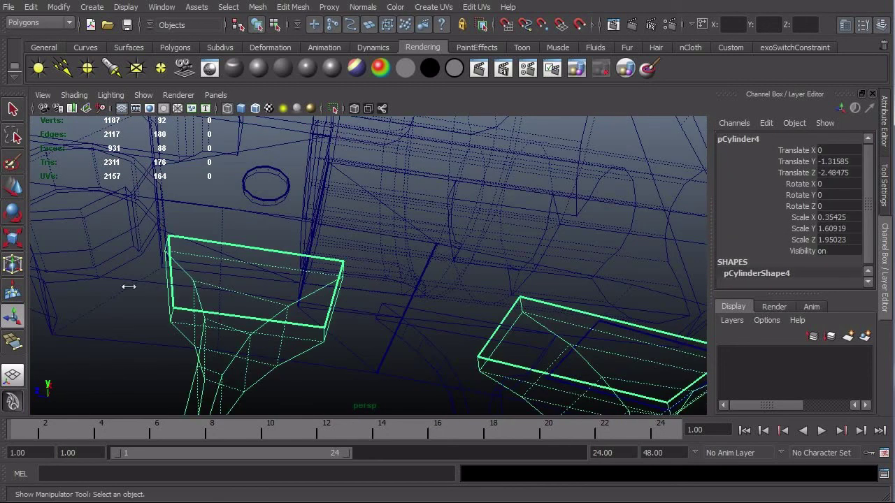
{"action": "left_click", "coordinate": [131, 279]}
{"action": "key", "text": "F8"}
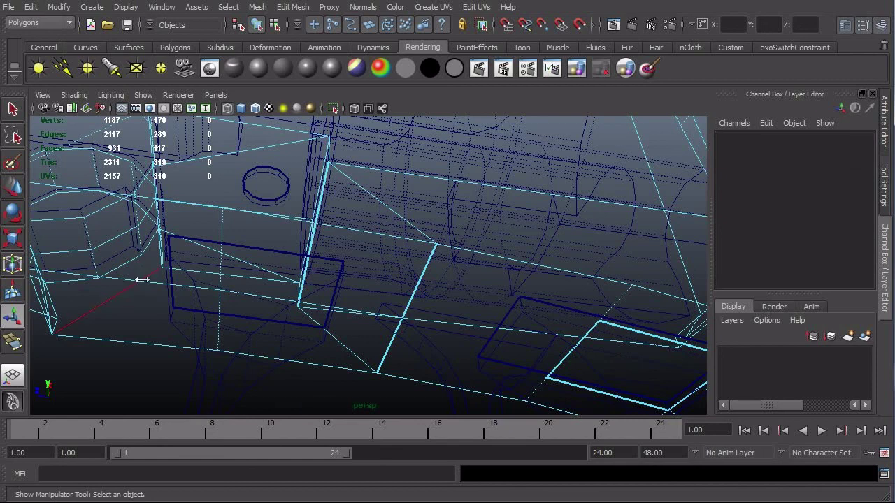
{"action": "left_click", "coordinate": [156, 283]}
{"action": "left_click_drag", "start_coordinate": [156, 283], "coordinate": [428, 297], "text": "alt"}
{"action": "key", "text": "5"}
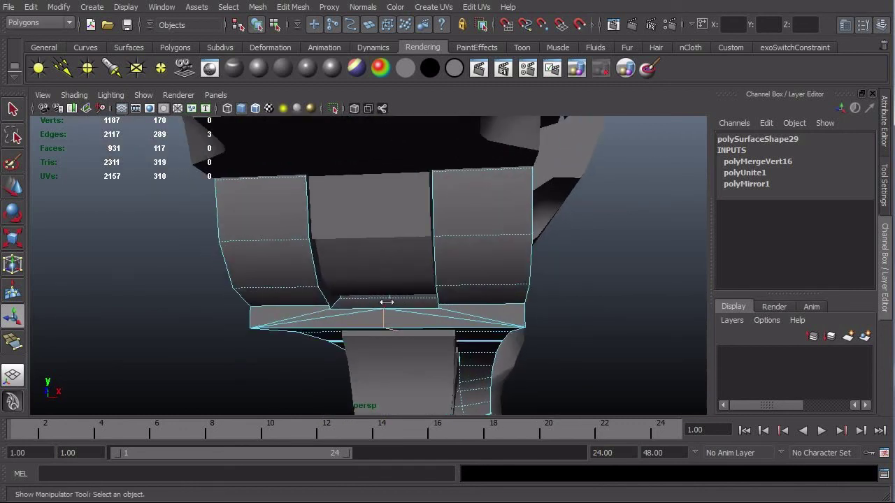
{"action": "key", "text": "4"}
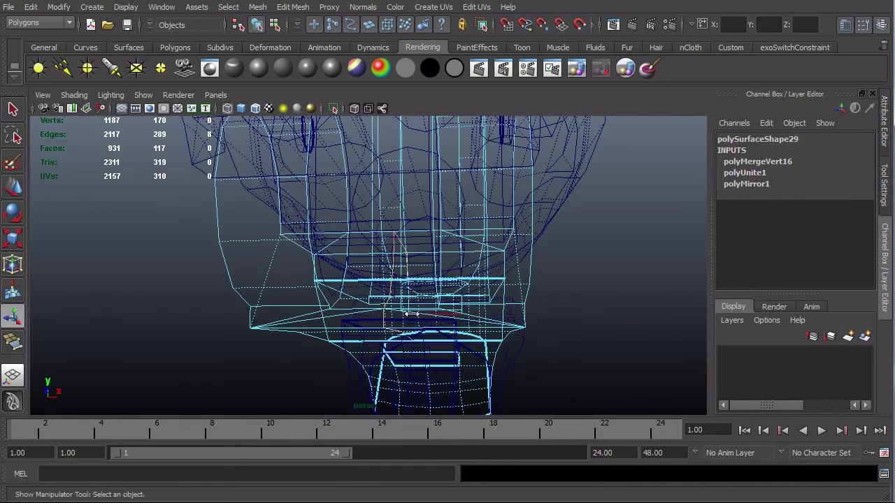
{"action": "mouse_move", "coordinate": [411, 315]}
{"action": "left_mouse_down", "text": "alt"}
{"action": "mouse_move", "coordinate": [539, 345]}
{"action": "mouse_move", "coordinate": [411, 326]}
{"action": "left_mouse_up", "text": "alt"}
{"action": "right_click_drag", "start_coordinate": [411, 326], "coordinate": [370, 343], "text": "shift"}
Step: Check the vertices around the hinge seam and delete the vertical face of the step below the cylinder
{"action": "mouse_move", "coordinate": [399, 348]}
{"action": "left_mouse_down", "text": "alt"}
{"action": "mouse_move", "coordinate": [429, 347]}
{"action": "mouse_move", "coordinate": [435, 356]}
{"action": "mouse_move", "coordinate": [426, 324]}
{"action": "mouse_move", "coordinate": [406, 353]}
{"action": "left_mouse_up", "text": "alt"}
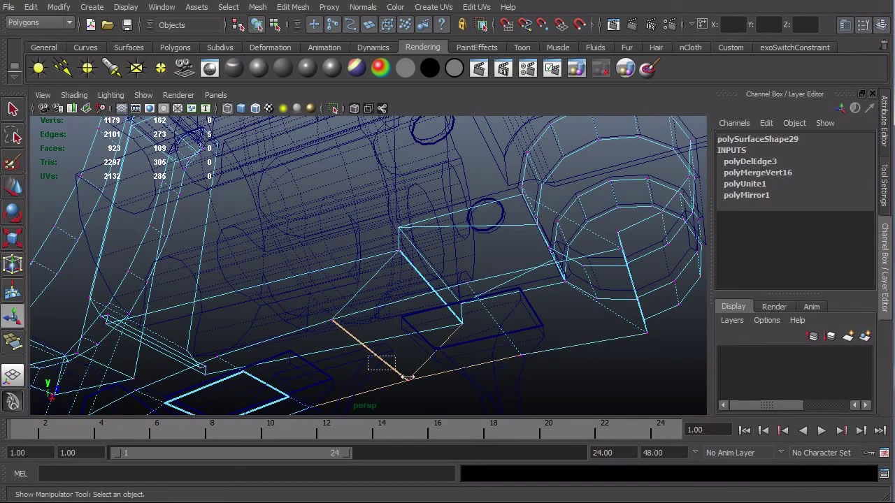
{"action": "left_click_drag", "start_coordinate": [408, 377], "coordinate": [450, 383]}
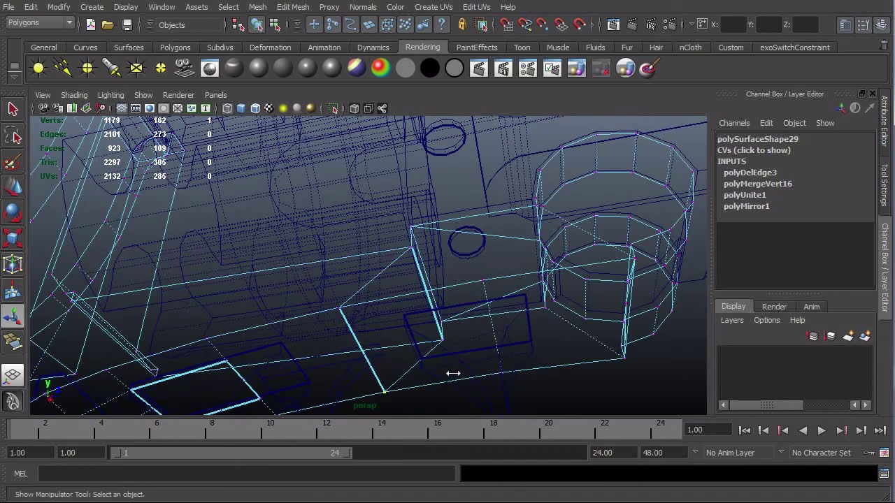
{"action": "left_click_drag", "start_coordinate": [454, 341], "coordinate": [462, 403], "text": "alt"}
{"action": "right_click_drag", "start_coordinate": [401, 329], "coordinate": [444, 334], "text": "alt"}
{"action": "left_click_drag", "start_coordinate": [467, 356], "coordinate": [490, 350], "text": "alt"}
{"action": "right_click_drag", "start_coordinate": [397, 336], "coordinate": [375, 247], "text": "alt"}
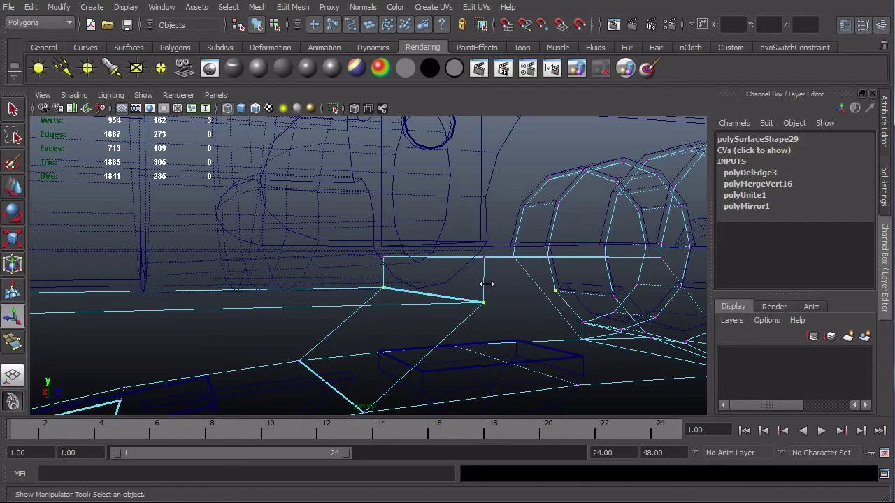
{"action": "key", "text": "5"}
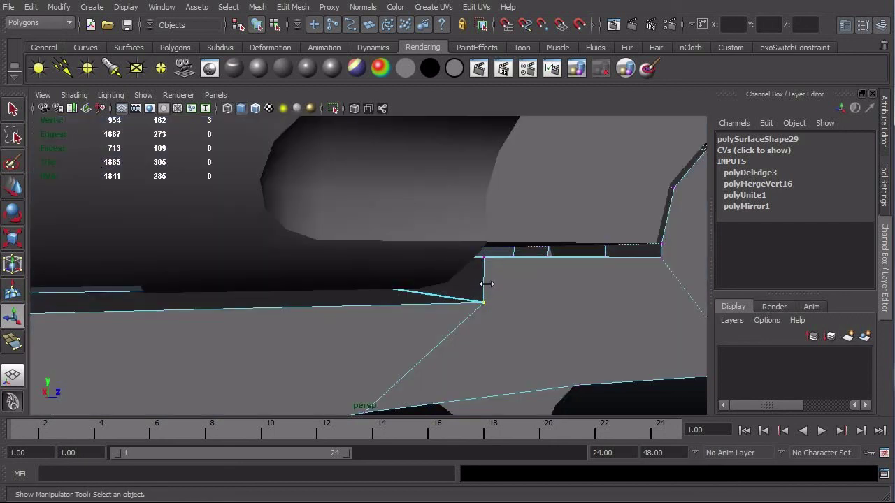
{"action": "right_click_drag", "start_coordinate": [487, 283], "coordinate": [485, 316]}
{"action": "left_click", "coordinate": [465, 283]}
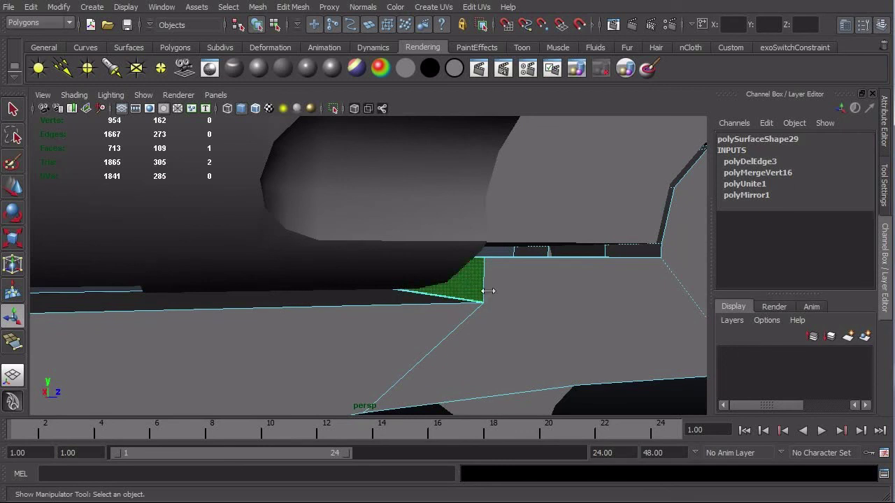
{"action": "key", "text": "Delete"}
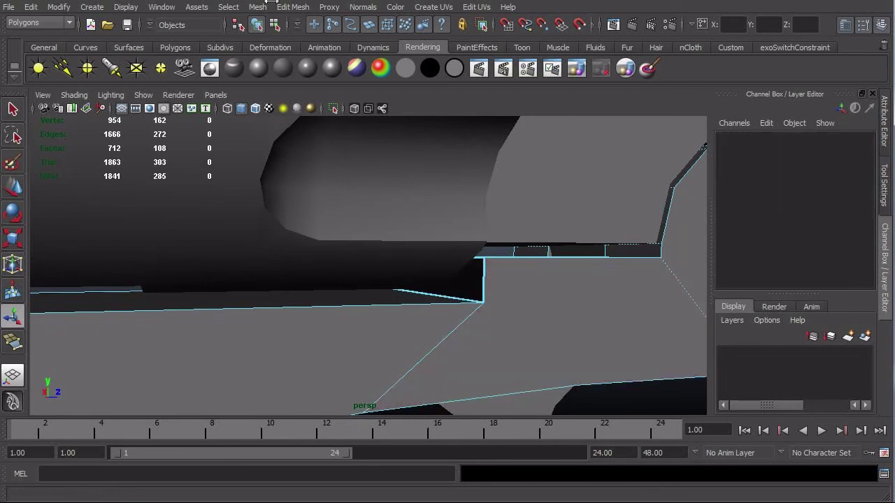
Step: Close the gap at the step below the cylinder by appending a polygon between its open border edges
{"action": "right_click_drag", "start_coordinate": [509, 305], "coordinate": [502, 304]}
{"action": "left_click", "coordinate": [468, 299]}
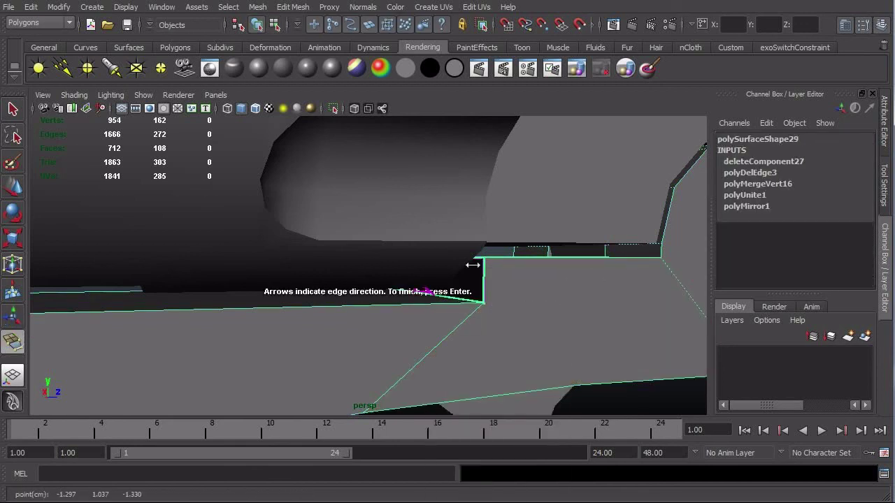
{"action": "left_click", "coordinate": [475, 258]}
{"action": "key", "text": "Return"}
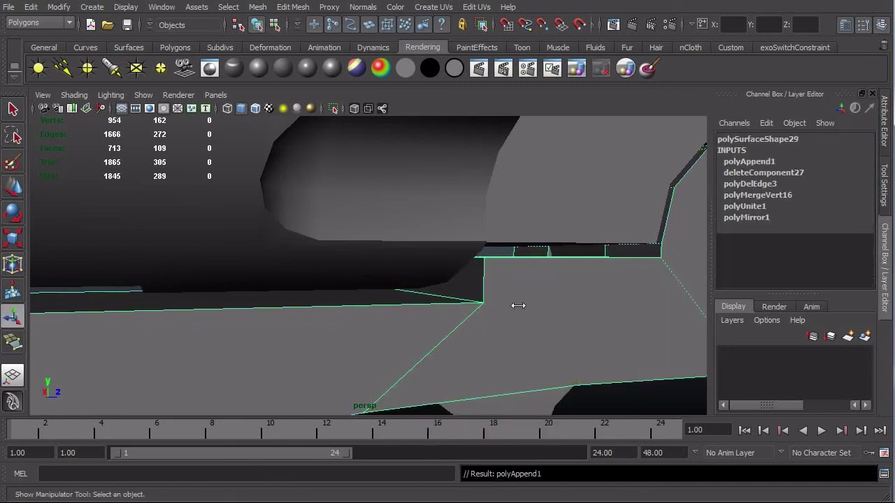
Step: Delete the frame's underside face in front of the seam, above the trigger guard's front mount
{"action": "key", "text": "4"}
{"action": "mouse_move", "coordinate": [518, 304]}
{"action": "left_mouse_down", "text": "alt"}
{"action": "mouse_move", "coordinate": [548, 324]}
{"action": "mouse_move", "coordinate": [449, 320]}
{"action": "mouse_move", "coordinate": [532, 245]}
{"action": "mouse_move", "coordinate": [489, 193]}
{"action": "mouse_move", "coordinate": [493, 240]}
{"action": "mouse_move", "coordinate": [573, 209]}
{"action": "left_mouse_up", "text": "alt"}
{"action": "right_click_drag", "start_coordinate": [573, 209], "coordinate": [575, 230]}
{"action": "left_click", "coordinate": [566, 224]}
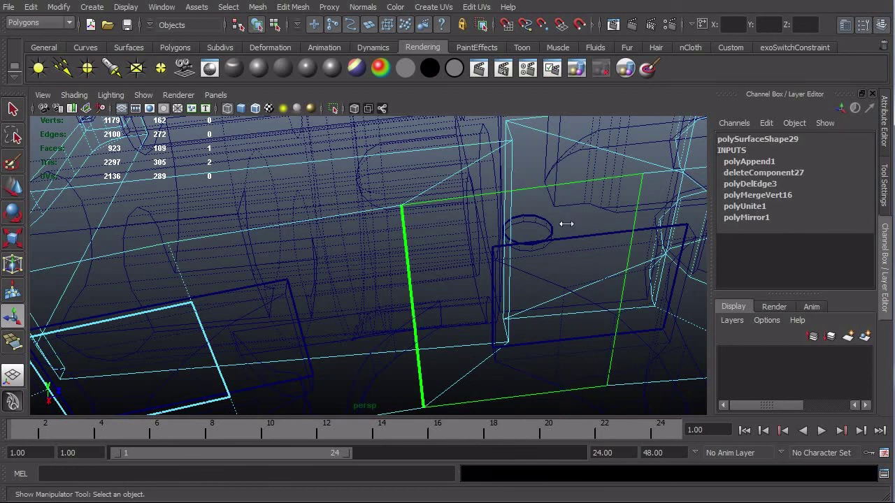
{"action": "key", "text": "Delete"}
Step: Fill the opening in the frame's underside by appending a polygon between its two opposite border edges
{"action": "key", "text": "y"}
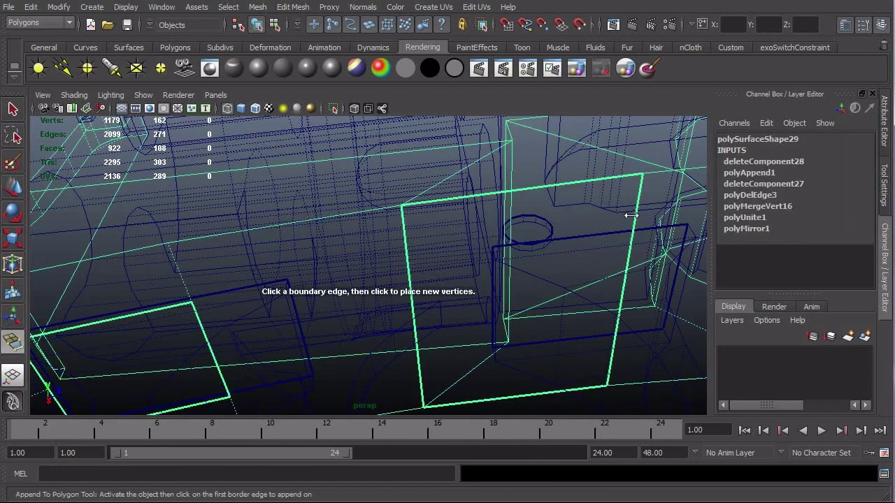
{"action": "left_click", "coordinate": [633, 218]}
{"action": "left_click", "coordinate": [406, 248]}
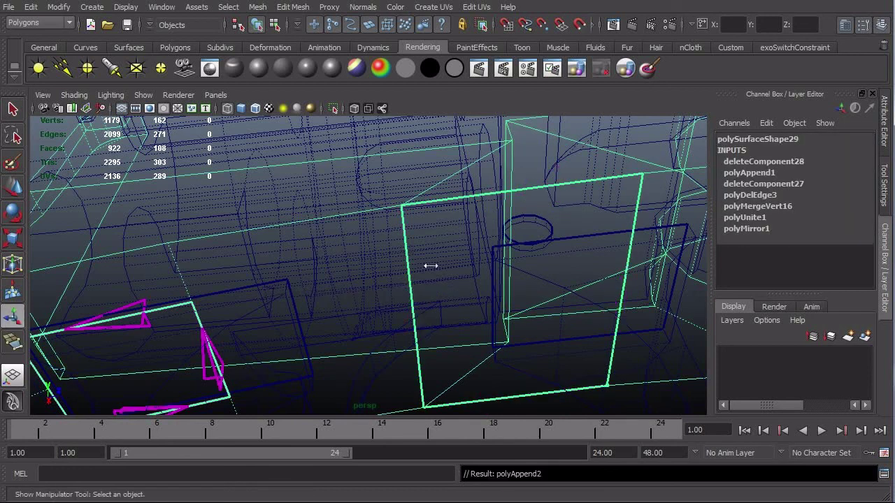
{"action": "key", "text": "Return"}
{"action": "left_click_drag", "start_coordinate": [615, 284], "coordinate": [552, 285], "text": "alt"}
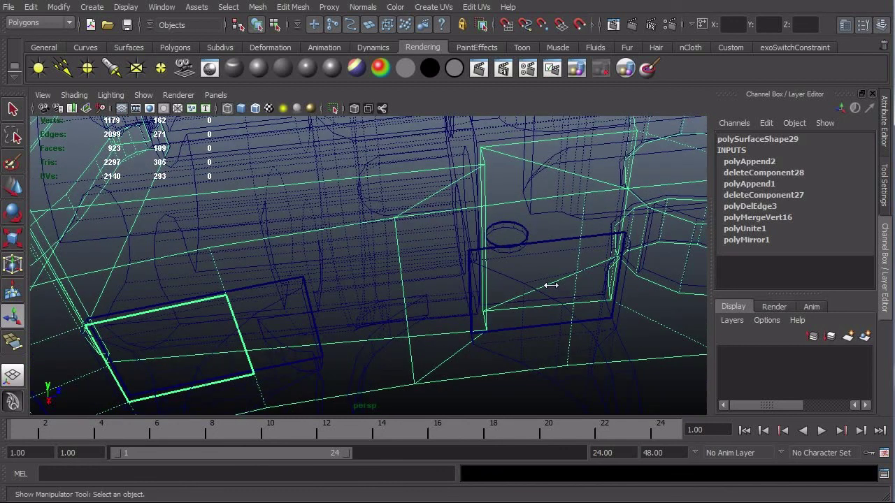
Step: In shaded display, apply Soften/Harden Edges to the whole combined frame, return to object mode and deselect it
{"action": "key", "text": "5"}
{"action": "right_click_drag", "start_coordinate": [550, 285], "coordinate": [475, 284], "text": "alt"}
{"action": "left_click_drag", "start_coordinate": [475, 284], "coordinate": [500, 311], "text": "alt"}
{"action": "right_click_drag", "start_coordinate": [500, 311], "coordinate": [432, 311], "text": "alt"}
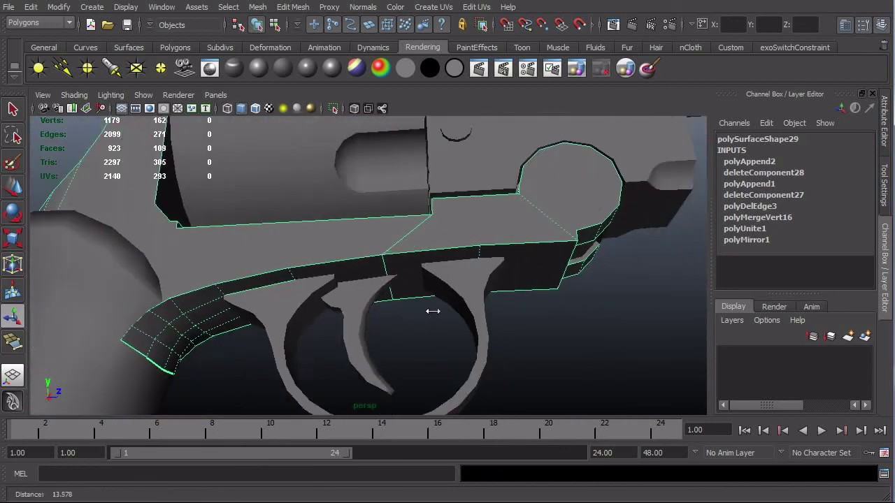
{"action": "right_click_drag", "start_coordinate": [453, 233], "coordinate": [529, 250], "text": "shift"}
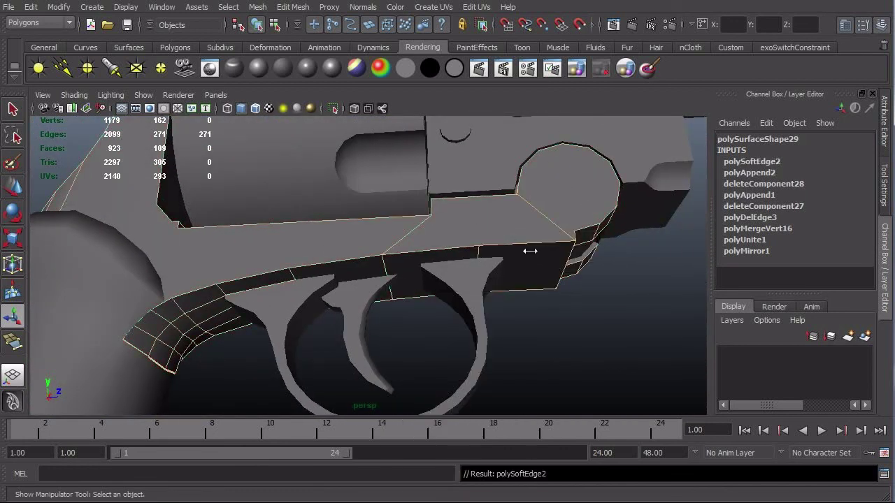
{"action": "key", "text": "F8"}
{"action": "key", "text": "F8"}
{"action": "left_click", "coordinate": [602, 331]}
Step: Examine the whole shaded revolver from several angles
{"action": "right_click_drag", "start_coordinate": [603, 332], "coordinate": [122, 298], "text": "alt"}
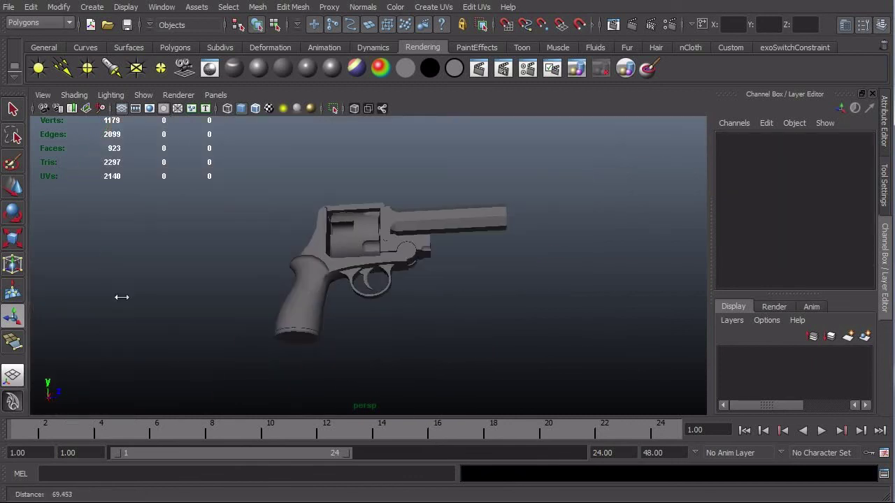
{"action": "left_click_drag", "start_coordinate": [327, 272], "coordinate": [449, 345], "text": "alt"}
{"action": "left_click_drag", "start_coordinate": [400, 325], "coordinate": [416, 276], "text": "alt"}
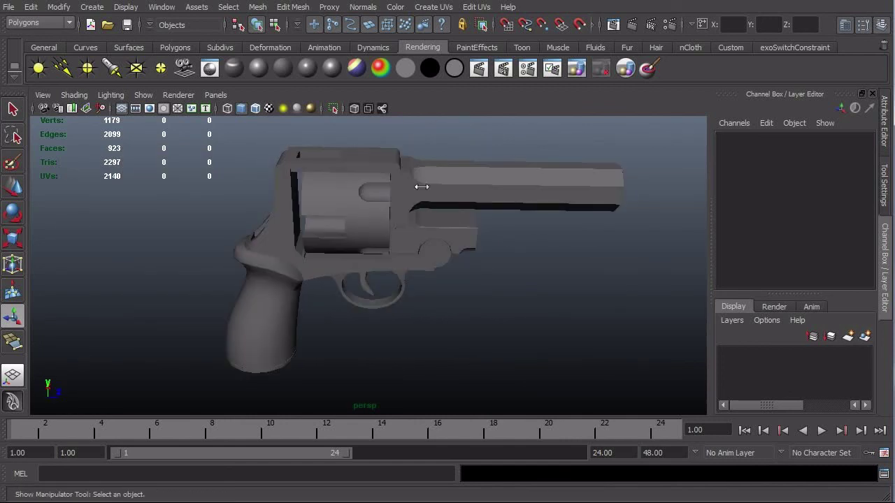
{"action": "left_click_drag", "start_coordinate": [556, 199], "coordinate": [562, 195], "text": "alt"}
{"action": "left_click_drag", "start_coordinate": [563, 244], "coordinate": [549, 238], "text": "alt"}
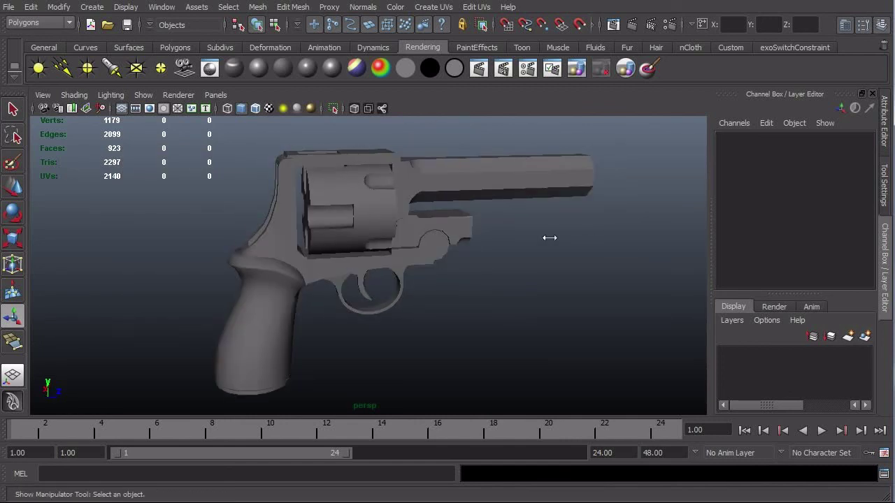
{"action": "left_click_drag", "start_coordinate": [365, 248], "coordinate": [337, 222], "text": "alt"}
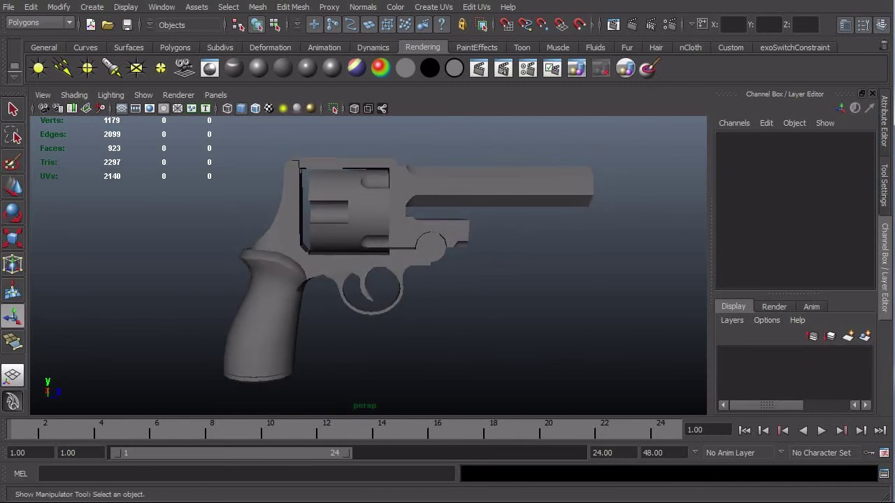